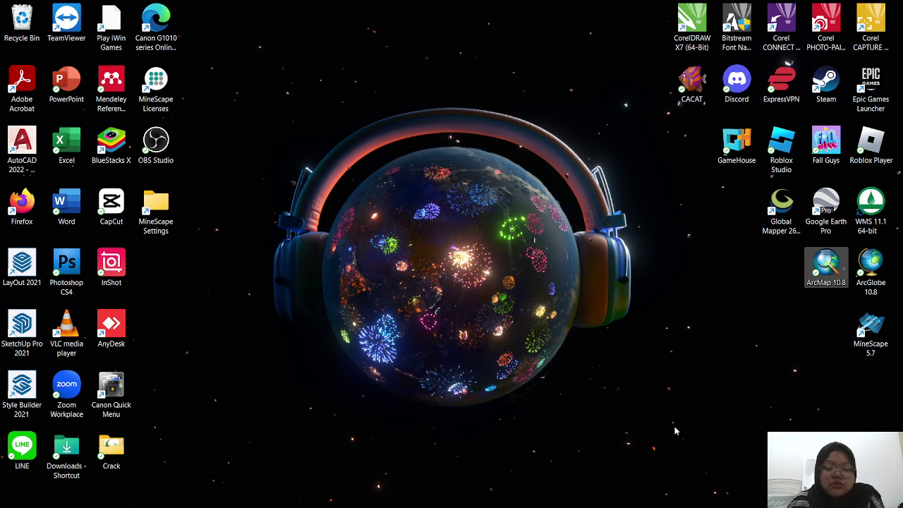
- Restore the Chrome window showing the Ina-Geoportal home page
mouse_move(613, 505)
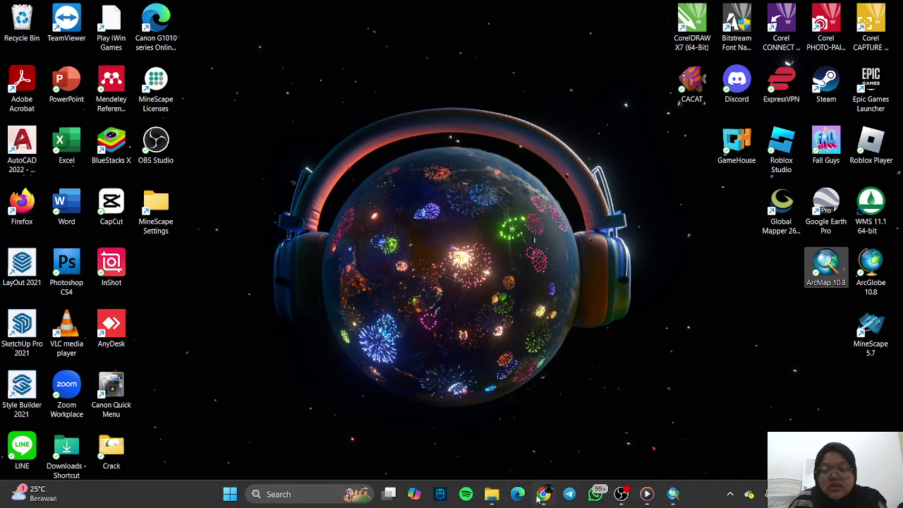
left_click(544, 493)
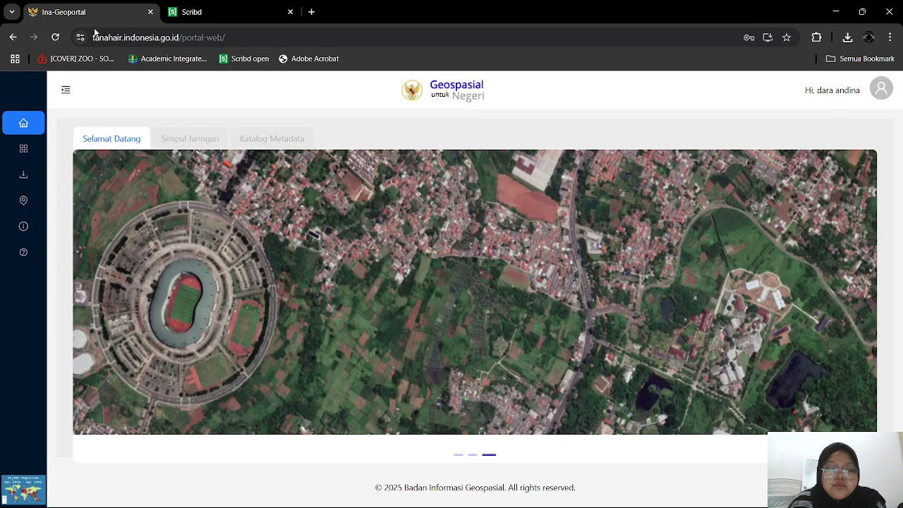
- Open the RBI per Wilayah download map and search for 'balikpapan', picking the Kalimantan result
left_click(28, 180)
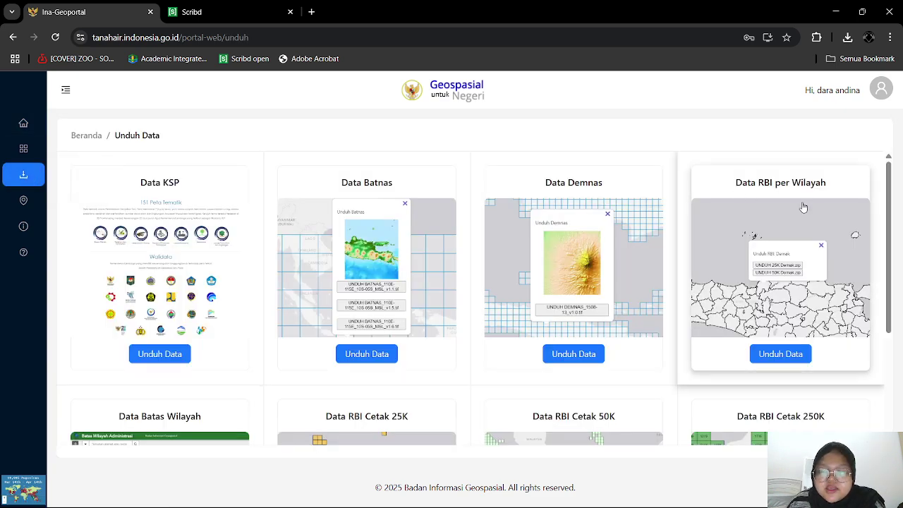
left_click(774, 360)
left_click(127, 170)
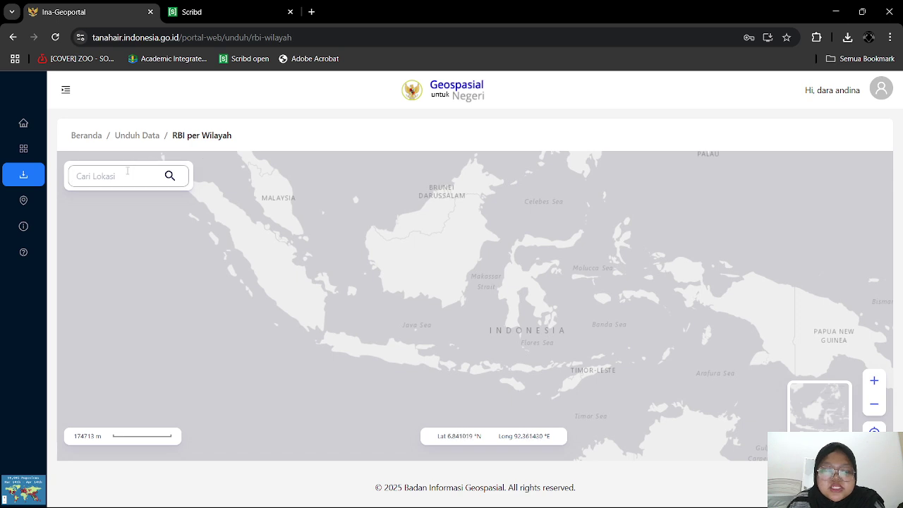
type("balikpapan")
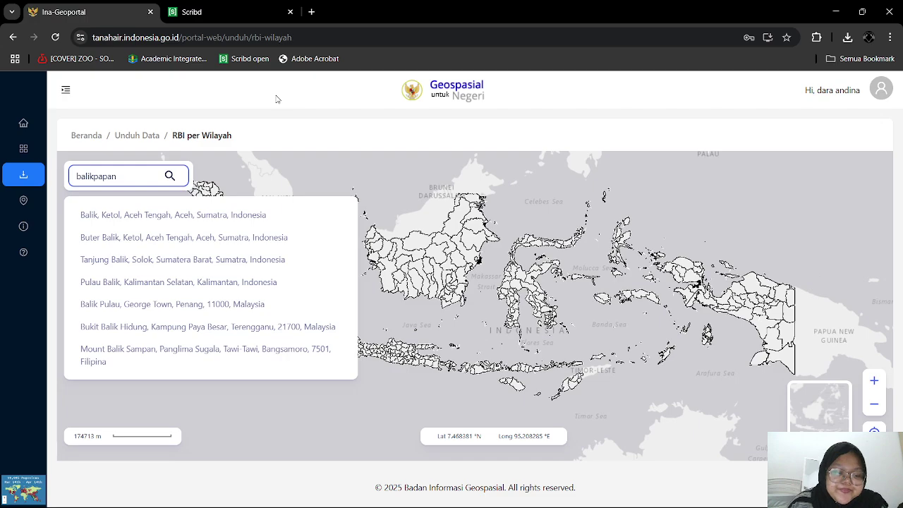
left_click(137, 215)
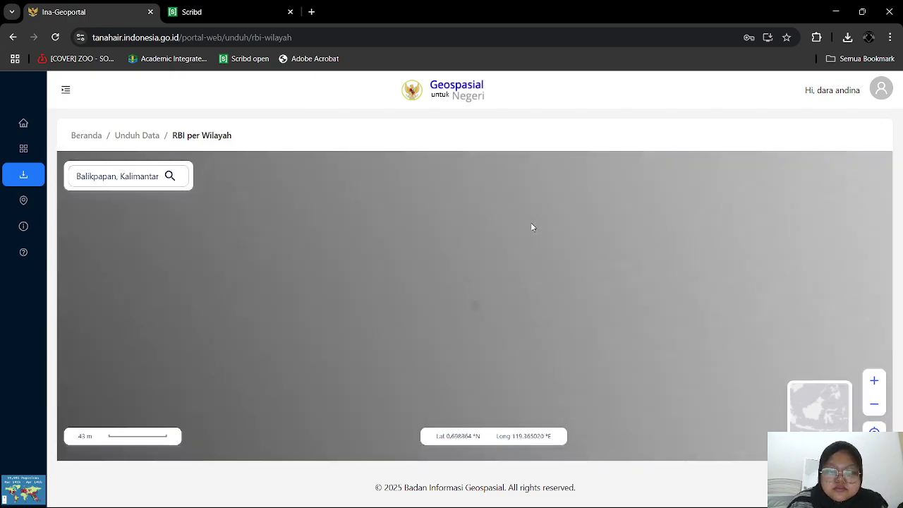
- Show the Kota Balikpapan RBI download options, then minimise the browser
scroll(538, 324, "down", 3)
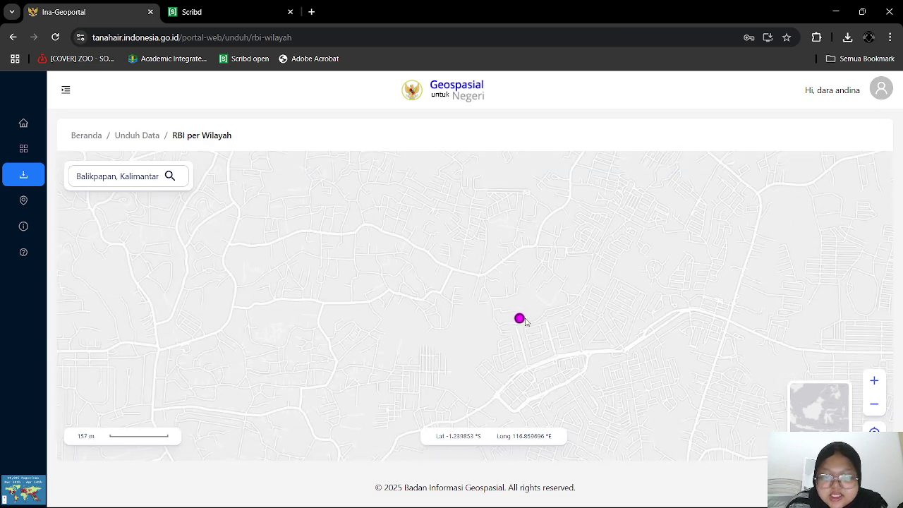
left_click(520, 319)
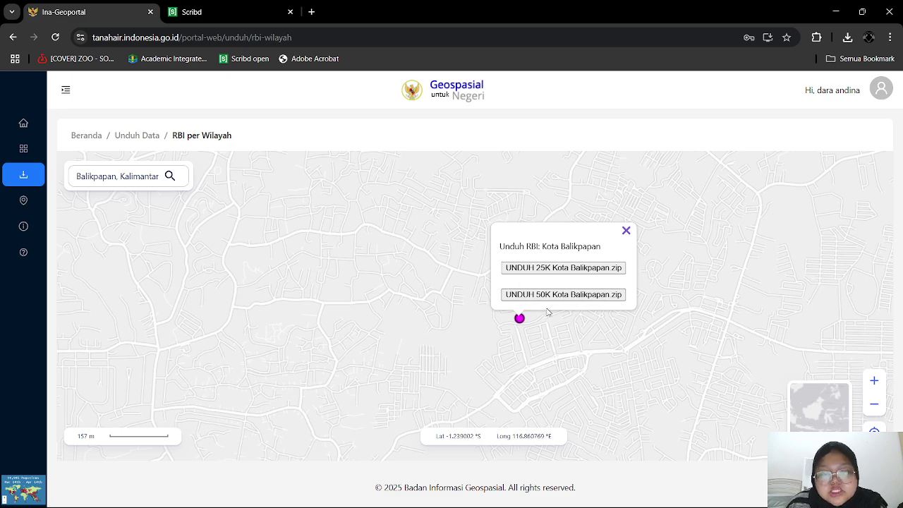
left_click(833, 10)
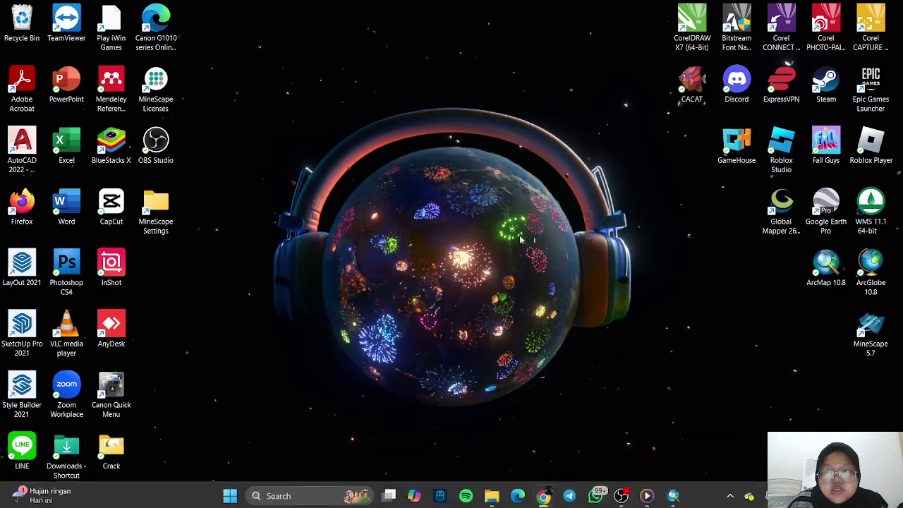
left_click(492, 496)
- Check the KOTA_BALIKPAPAN folder inside -shp-, then switch to the empty ArcMap map
left_click(58, 220)
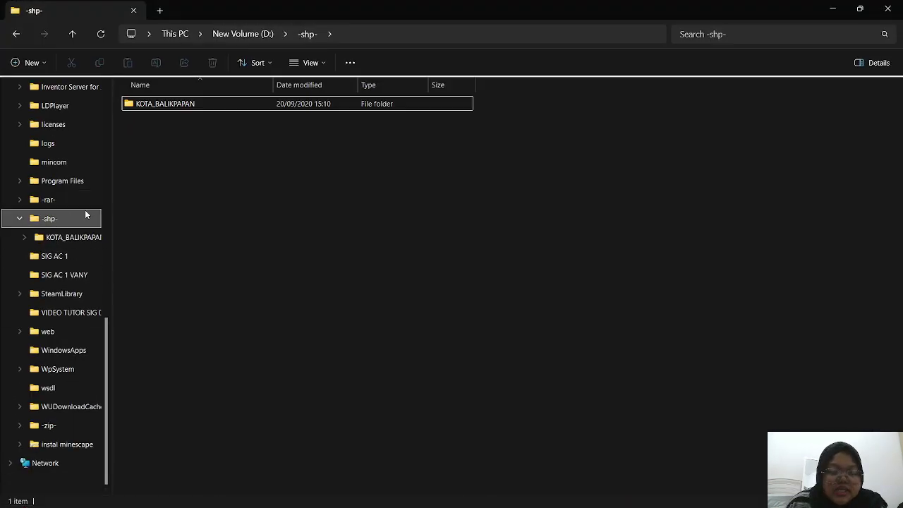
left_click(833, 9)
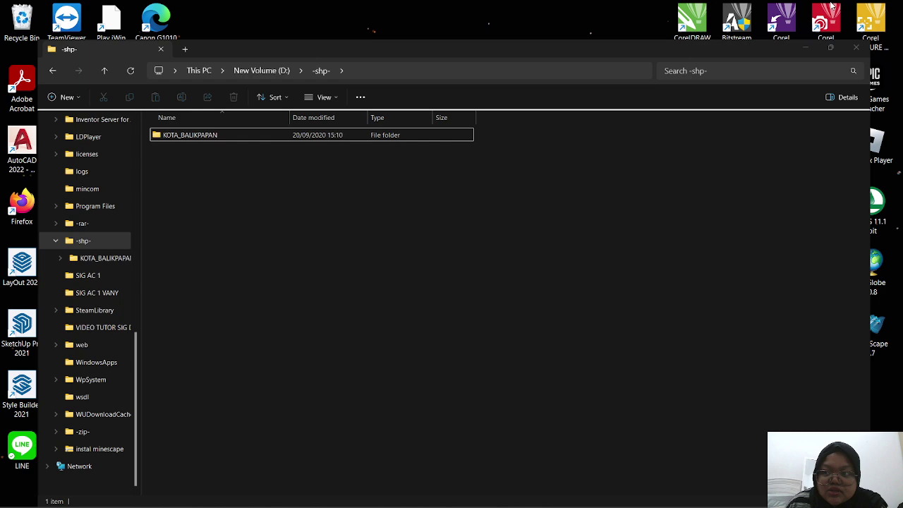
left_click(673, 494)
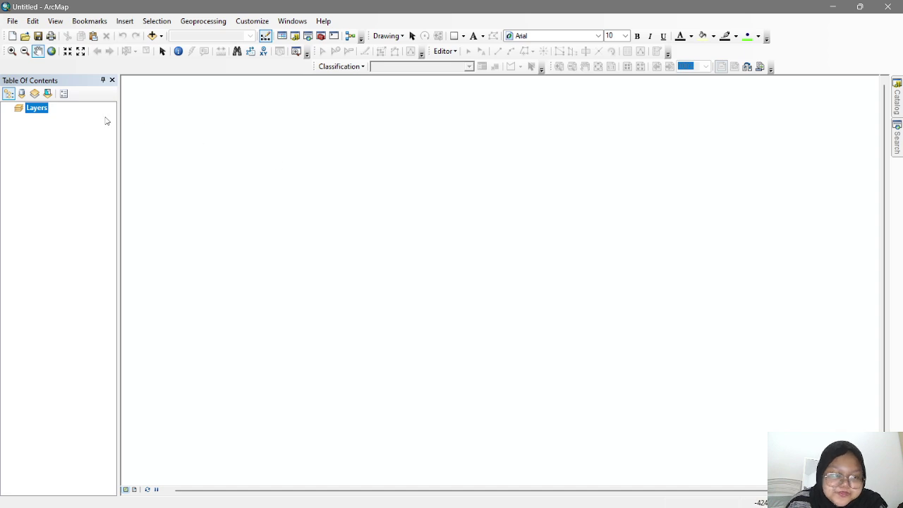
- From Add Data, connect the folder D:\-shp-\KOTA_BALIKPAPAN
right_click(31, 109)
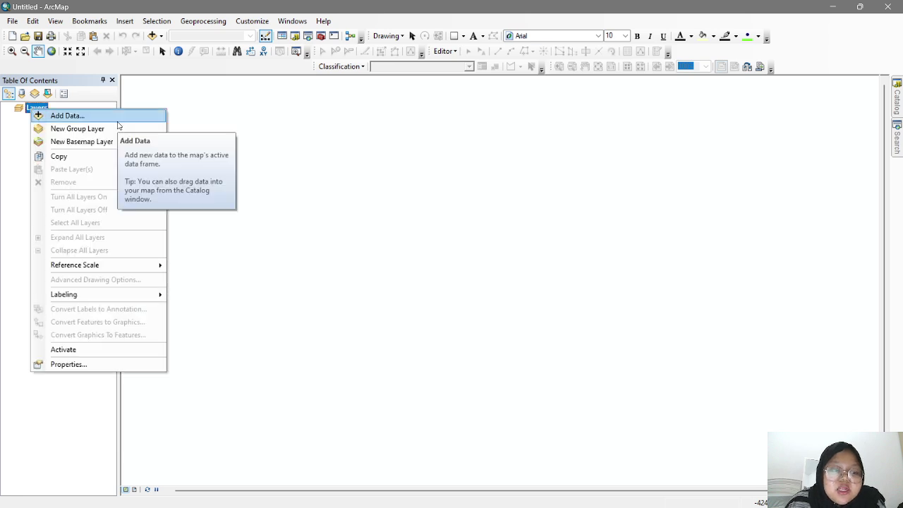
left_click(85, 117)
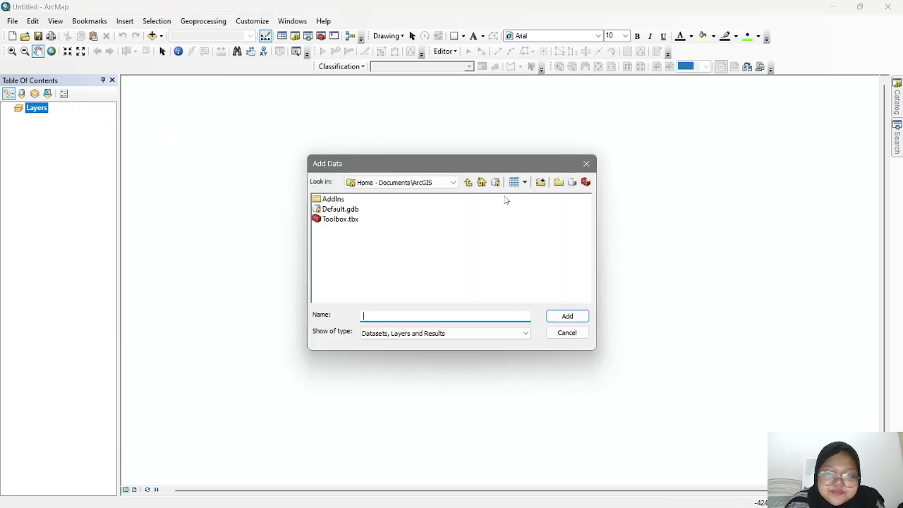
left_click(541, 182)
scroll(430, 277, "down", 2)
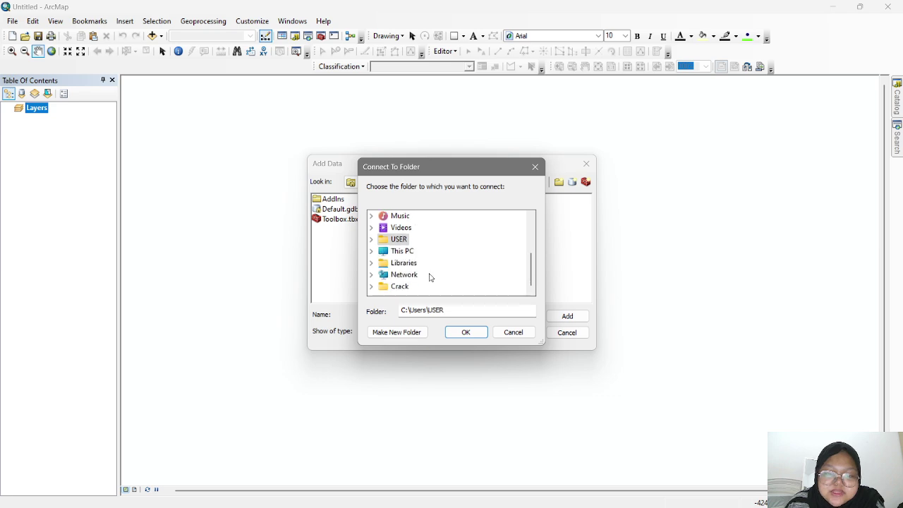
left_click(369, 252)
scroll(461, 270, "down", 1)
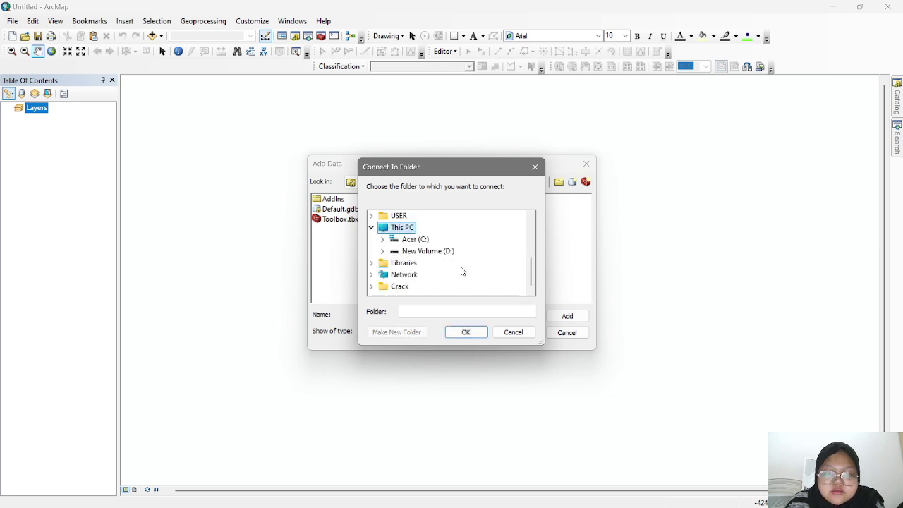
left_click(386, 253)
scroll(438, 267, "down", 5)
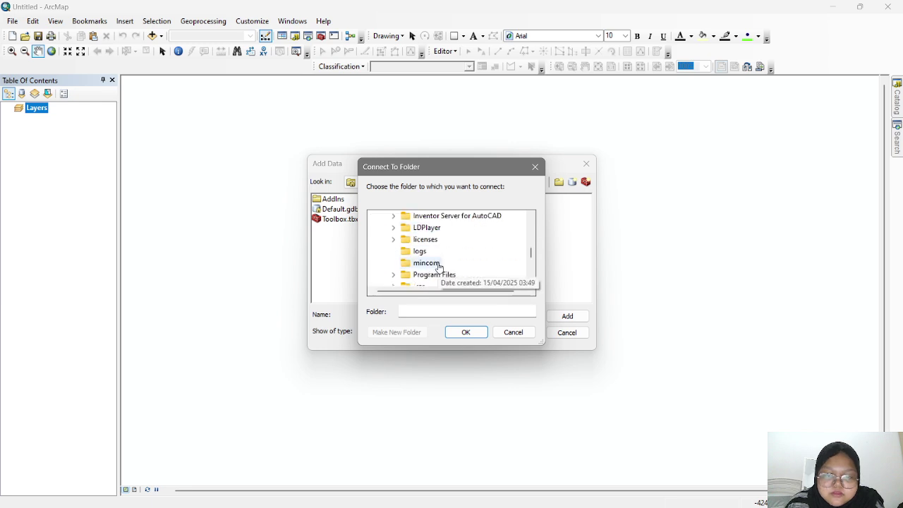
double_click(420, 262)
scroll(431, 265, "down", 2)
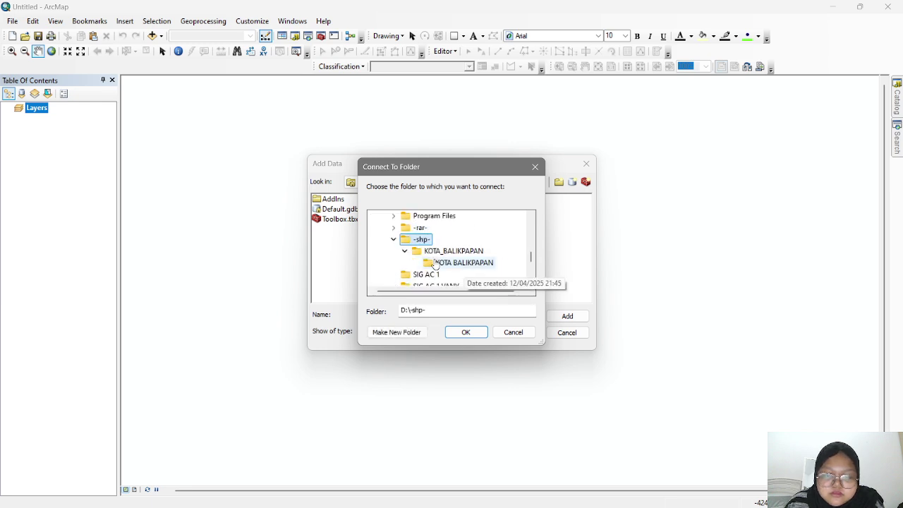
left_click(441, 251)
left_click(465, 332)
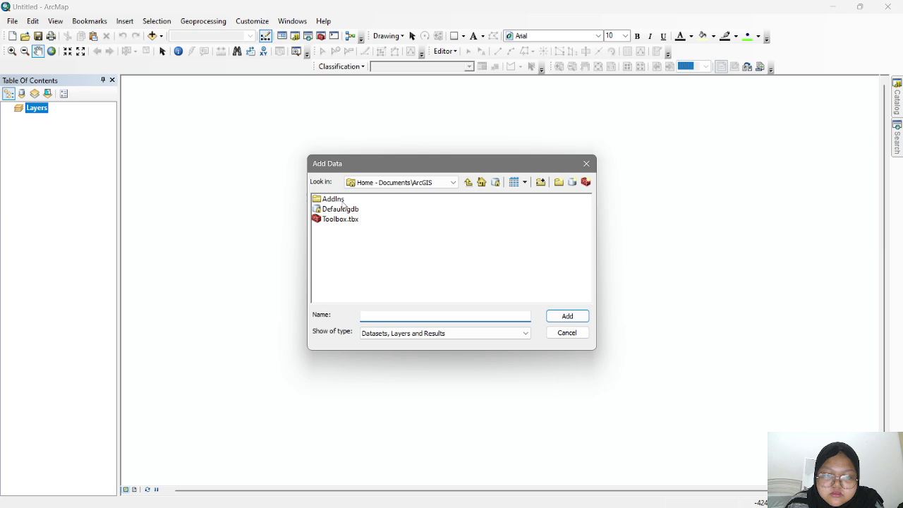
- Connect the inner KOTA BALIKPAPAN subfolder as a second folder connection
left_click(541, 182)
scroll(451, 240, "down", 2)
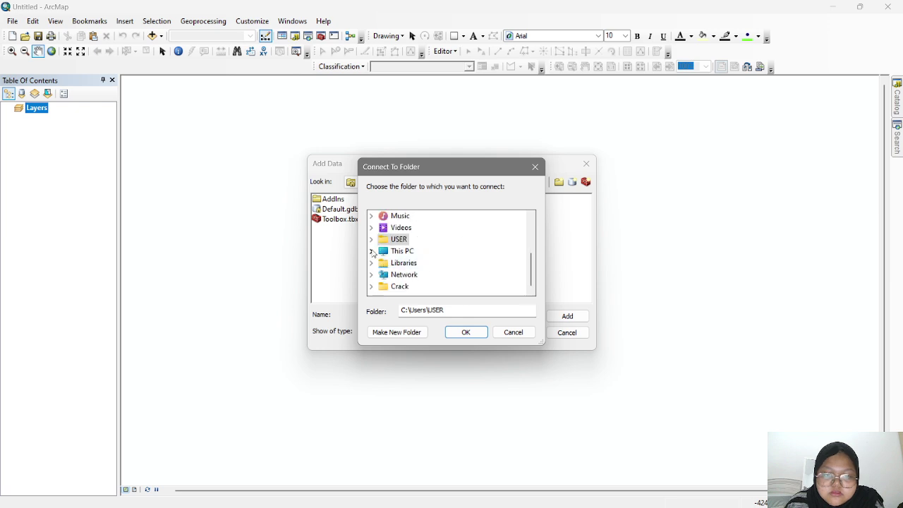
left_click(371, 251)
double_click(420, 274)
scroll(431, 272, "down", 4)
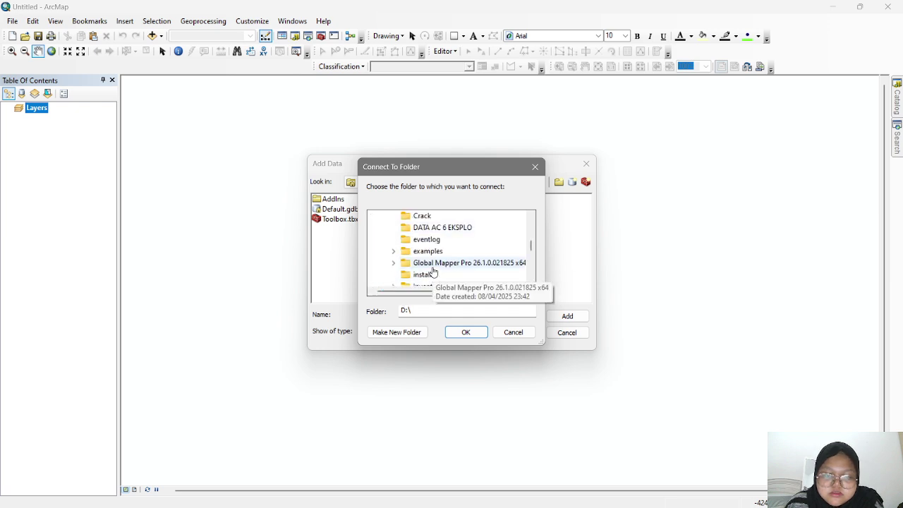
scroll(433, 272, "down", 2)
double_click(421, 262)
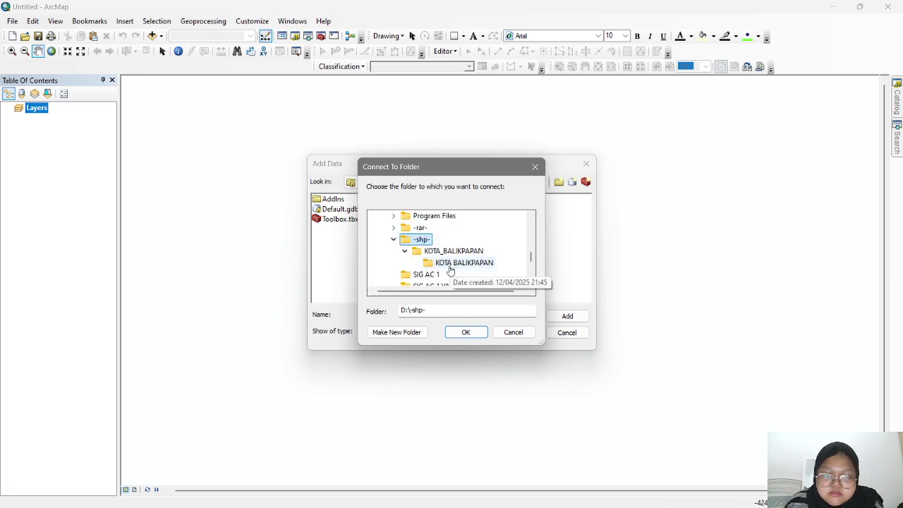
left_click(451, 263)
left_click(464, 331)
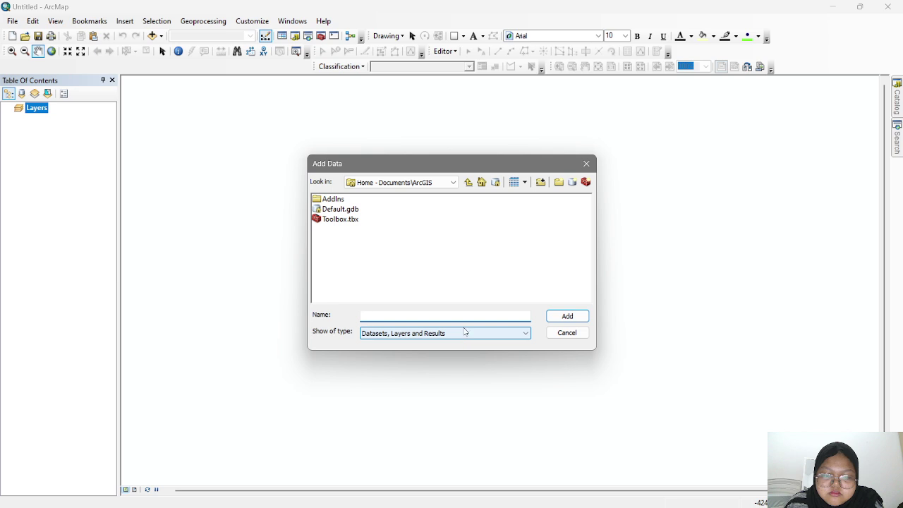
- Add ADMINISTRASIKECAMATAN_AR_50K.shp from the KOTA_BALIKPAPAN folder connection to the map
left_click(437, 182)
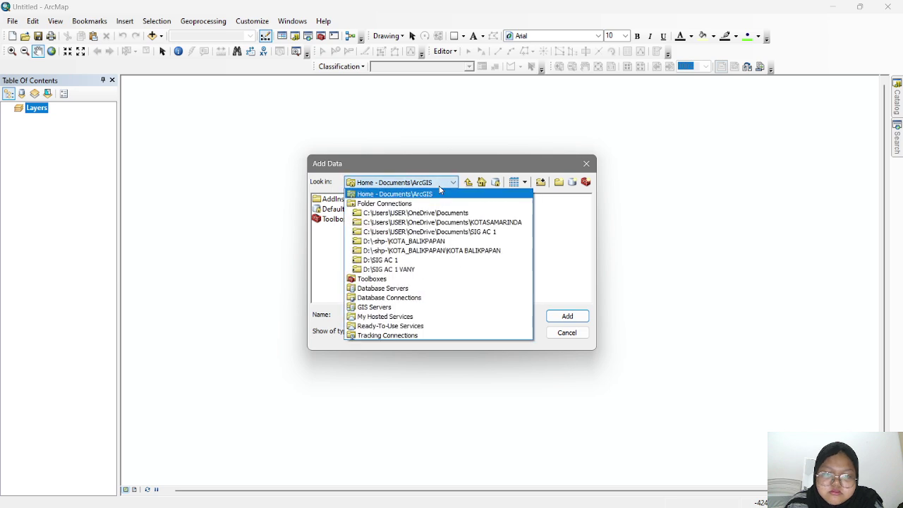
left_click(408, 251)
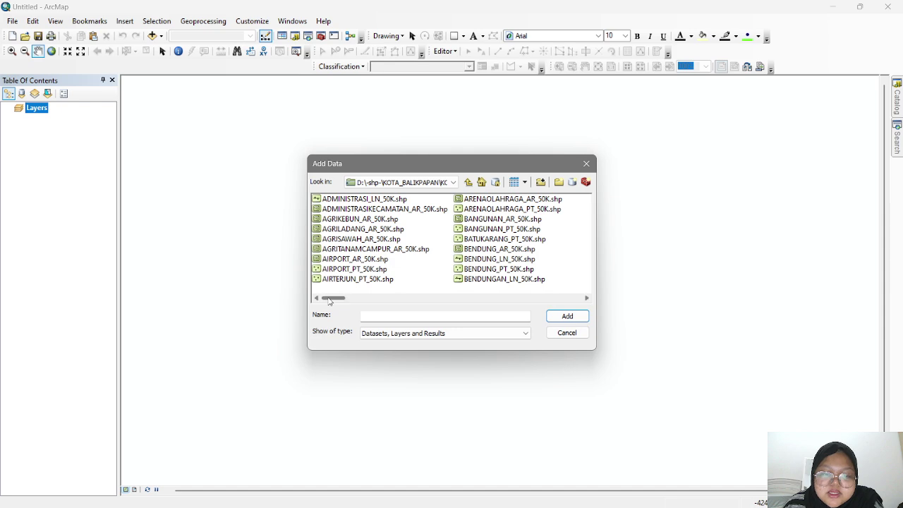
left_click_drag(332, 298, 52, 146)
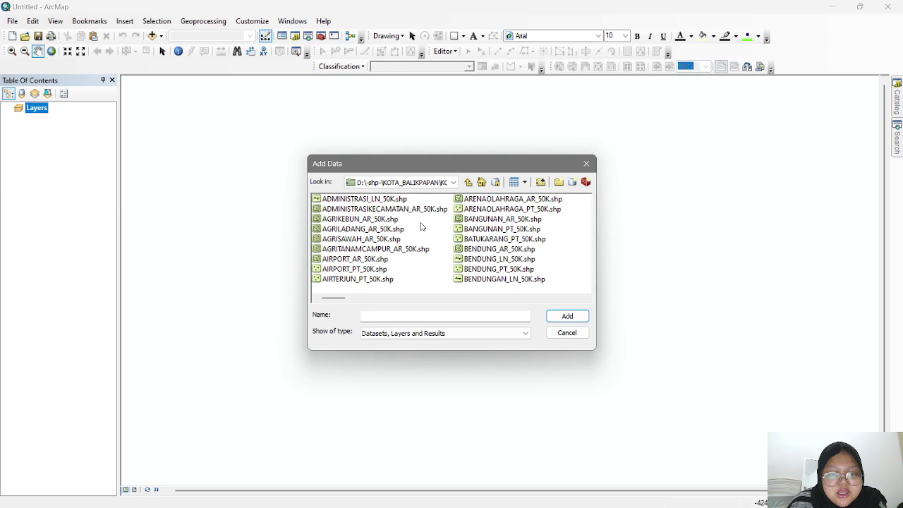
left_click(419, 213)
left_click(567, 316)
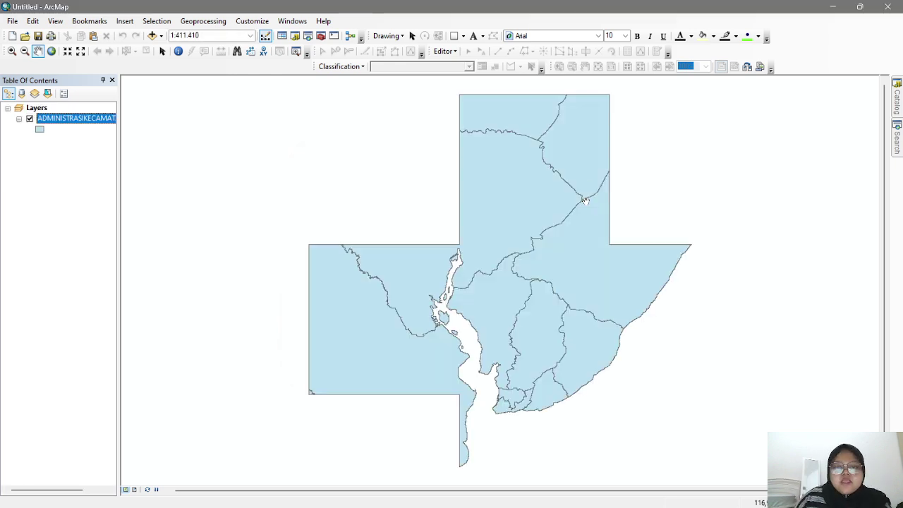
- Open the district layer's attribute table and move it off the map
right_click(77, 117)
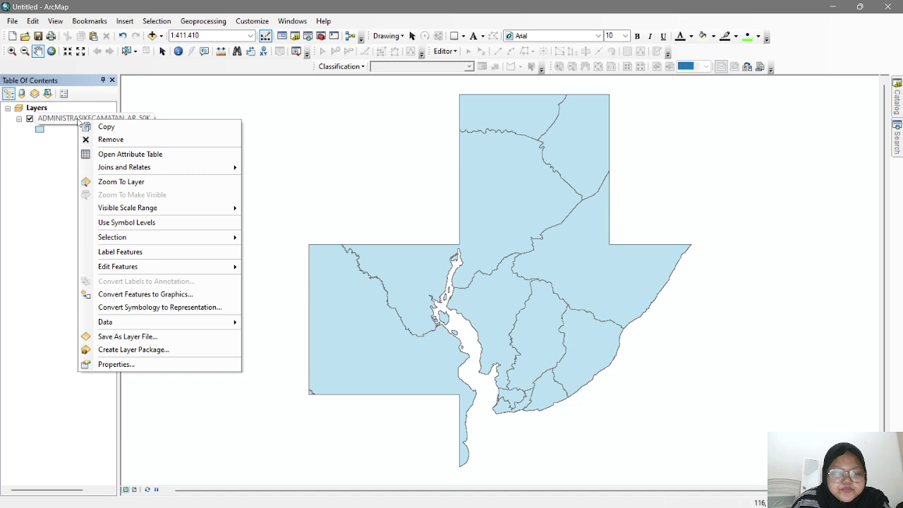
left_click(143, 154)
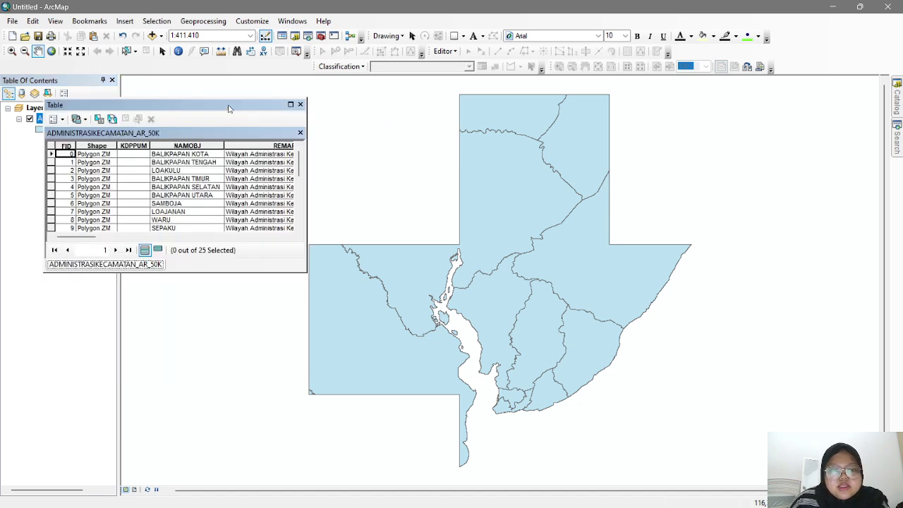
left_click_drag(228, 108, 226, 85)
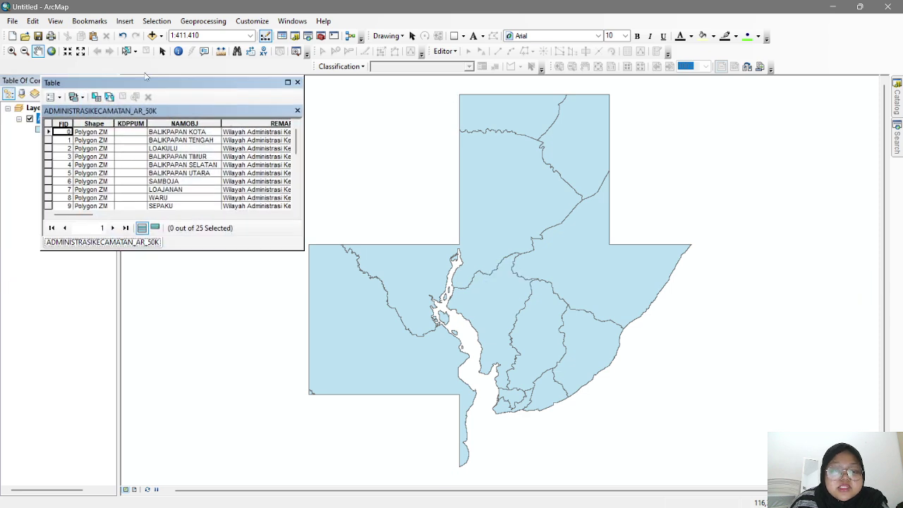
- Select the Balikpapan Kota, Tengah, Timur and Barat records in turn, then close the table
left_click(48, 132)
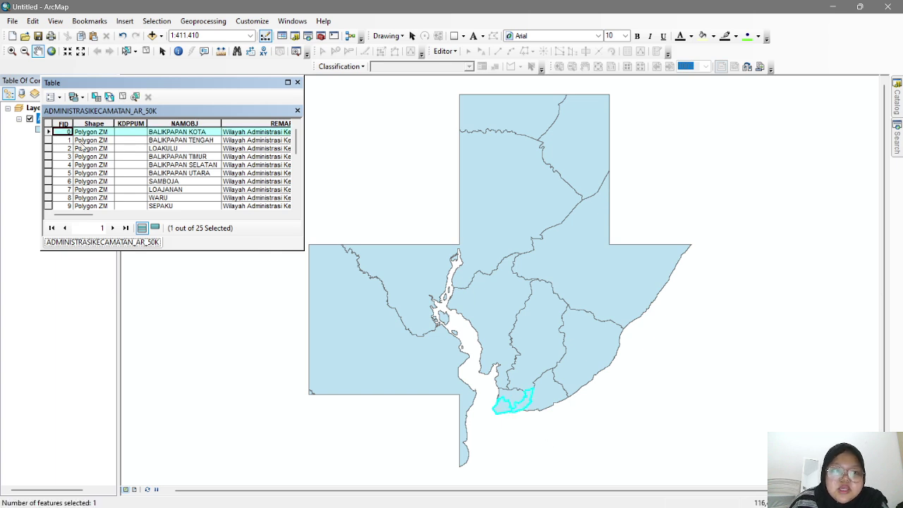
left_click(48, 139)
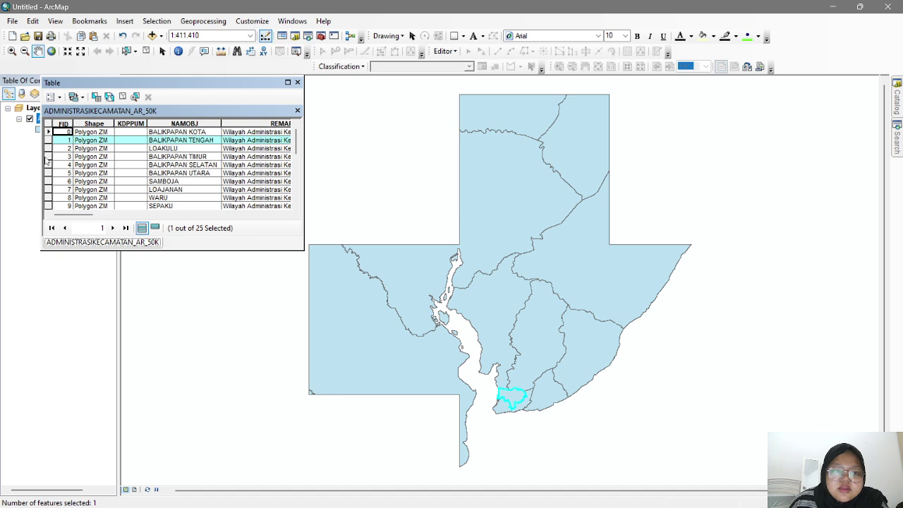
left_click(48, 156)
scroll(138, 187, "down", 5)
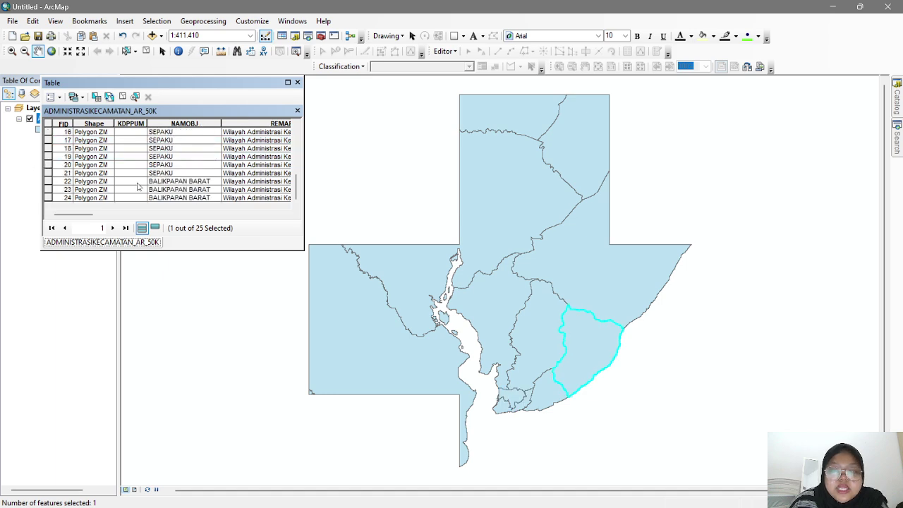
left_click(49, 198)
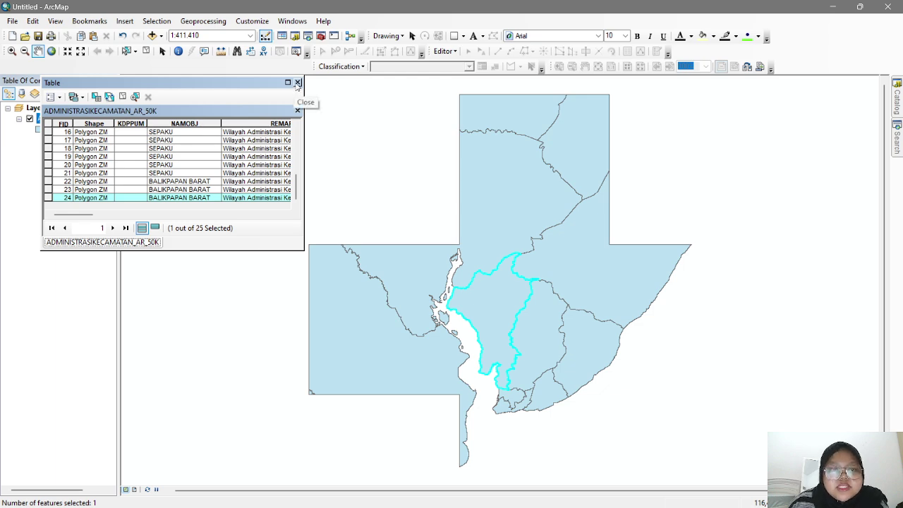
left_click(297, 83)
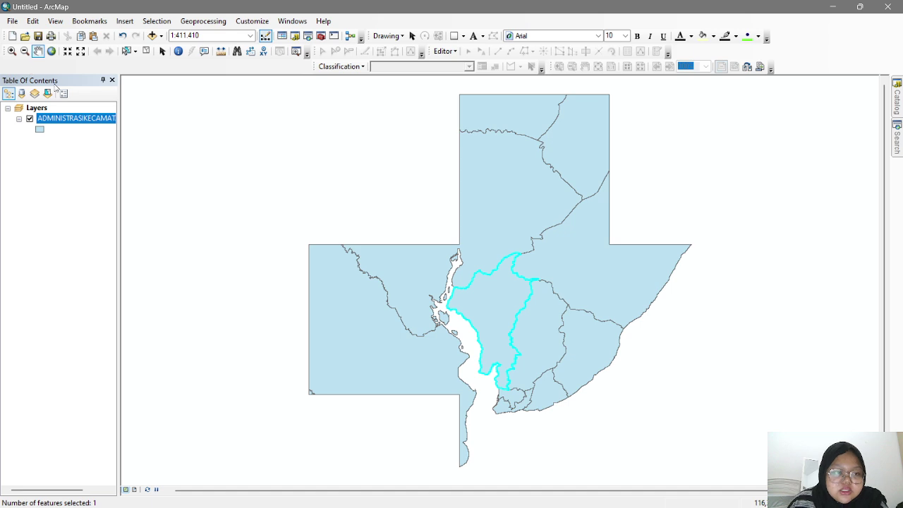
- Set the district layer's display expression field to NAMOBJ
right_click(94, 122)
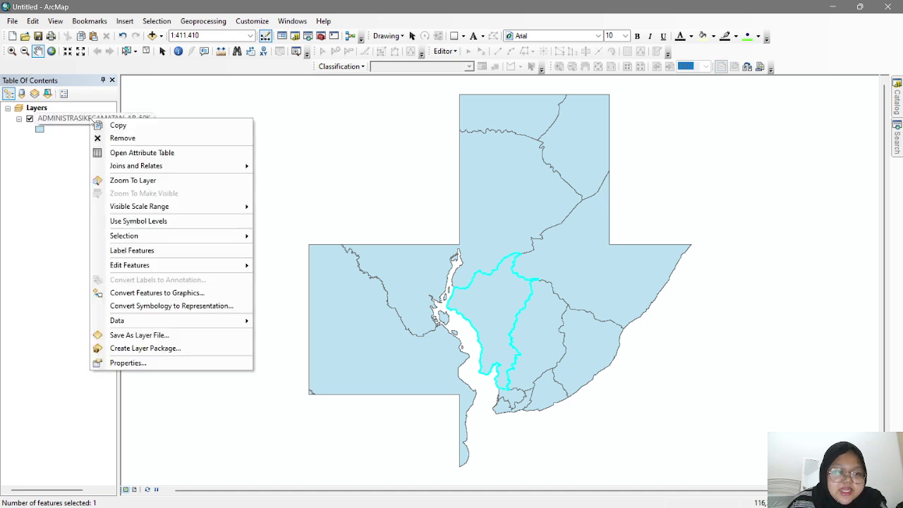
left_click(171, 366)
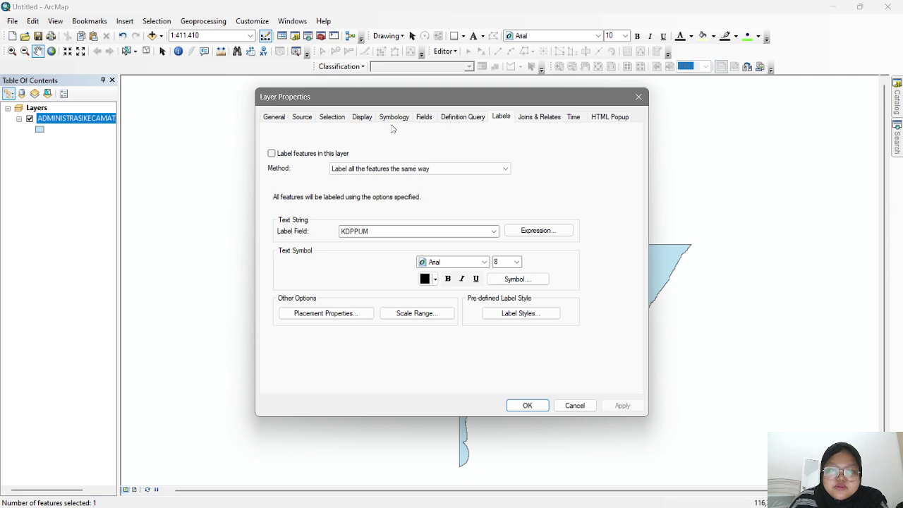
left_click(361, 117)
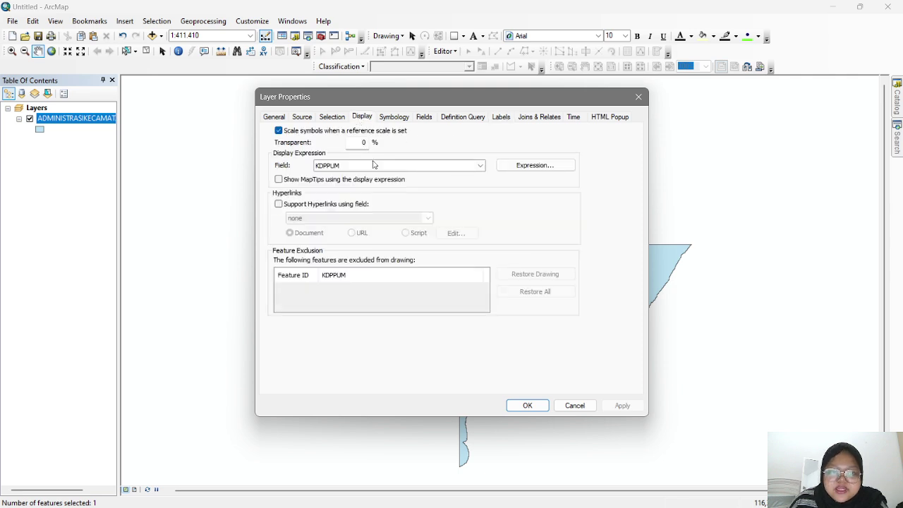
left_click(421, 167)
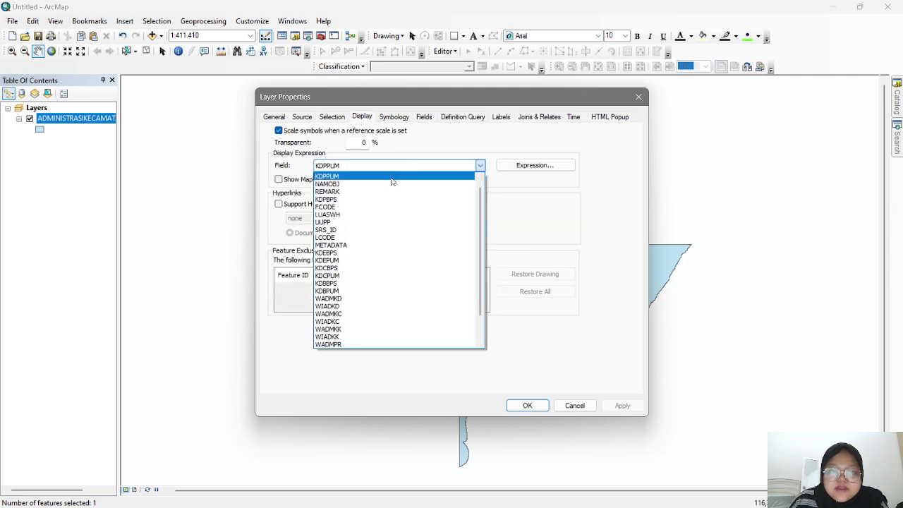
left_click(388, 183)
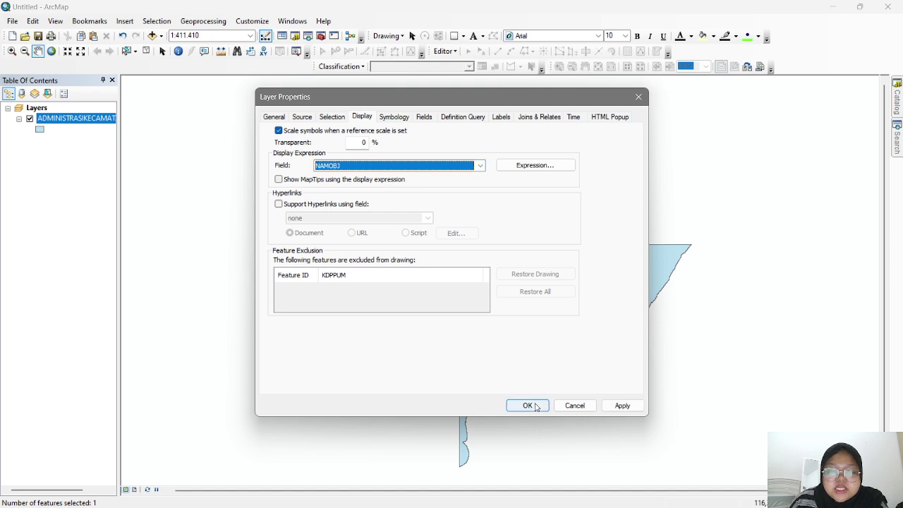
left_click(620, 407)
left_click(537, 407)
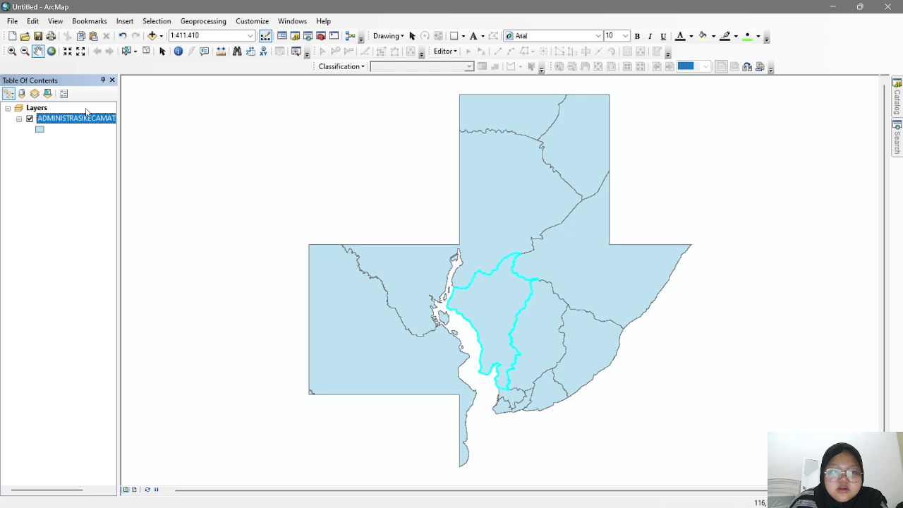
- Review the district attribute table and close it again
right_click(97, 120)
left_click(168, 155)
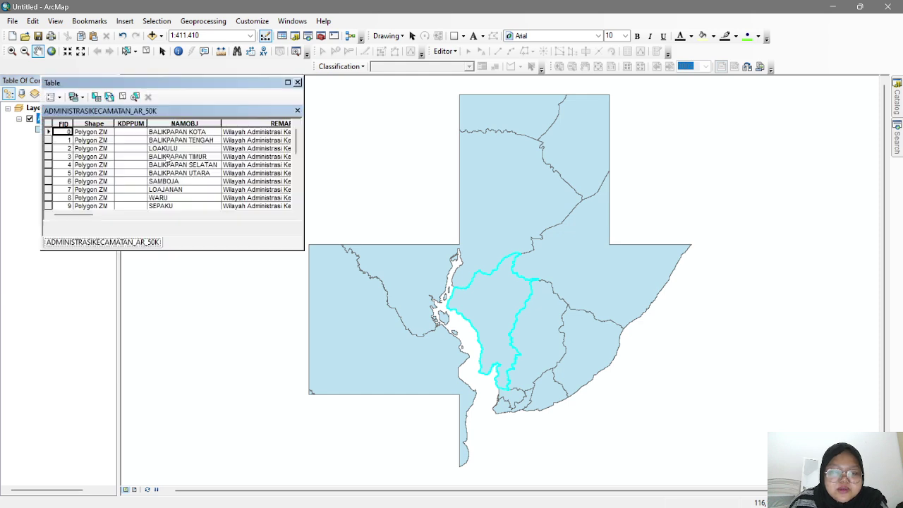
scroll(169, 164, "down", 5)
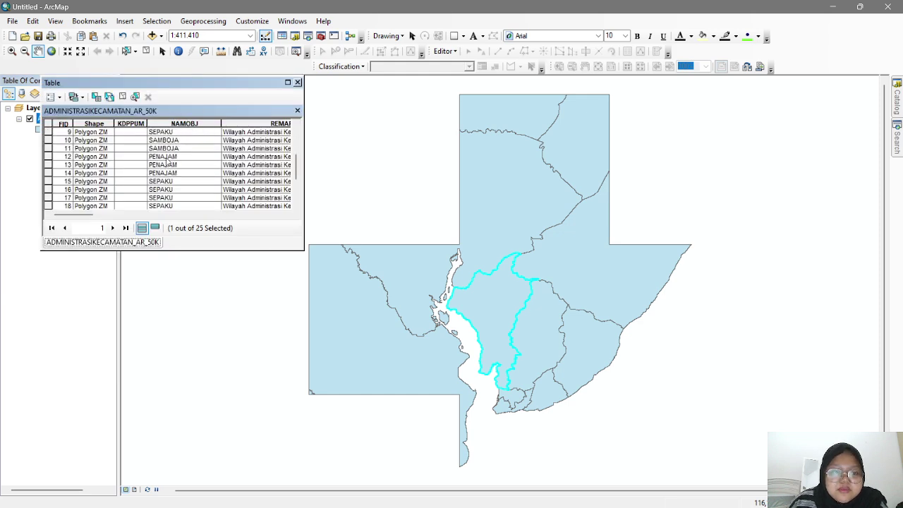
scroll(180, 164, "up", 5)
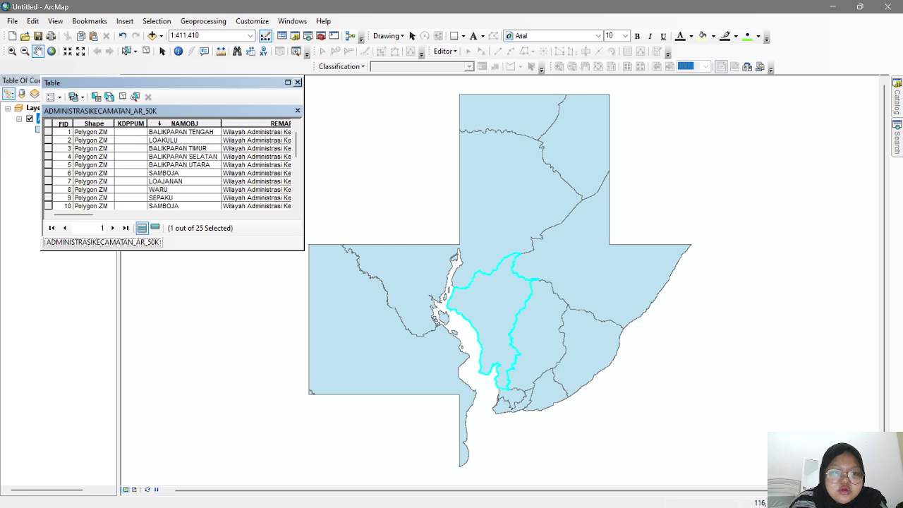
left_click(297, 83)
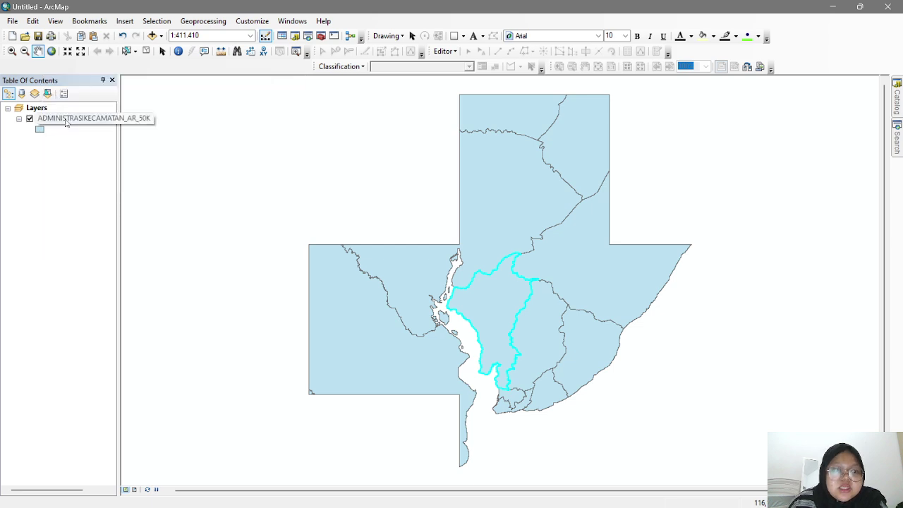
- Keep NAMOBJ as the display field and set the label field to NAMOBJ
right_click(69, 120)
left_click(157, 361)
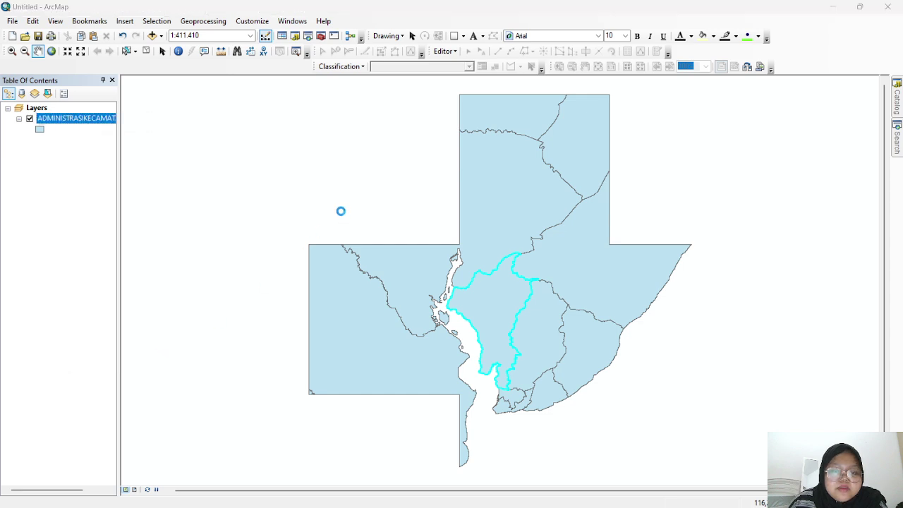
left_click(341, 187)
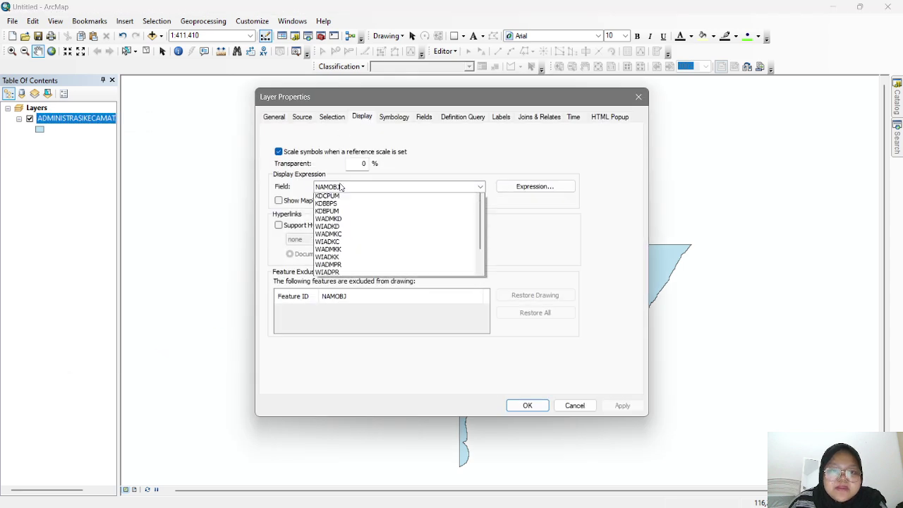
left_click(341, 187)
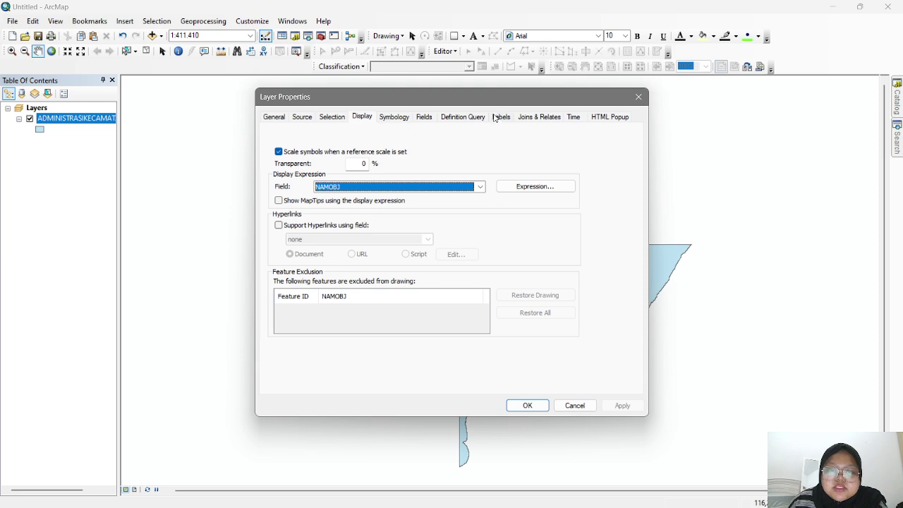
left_click(499, 117)
left_click(363, 211)
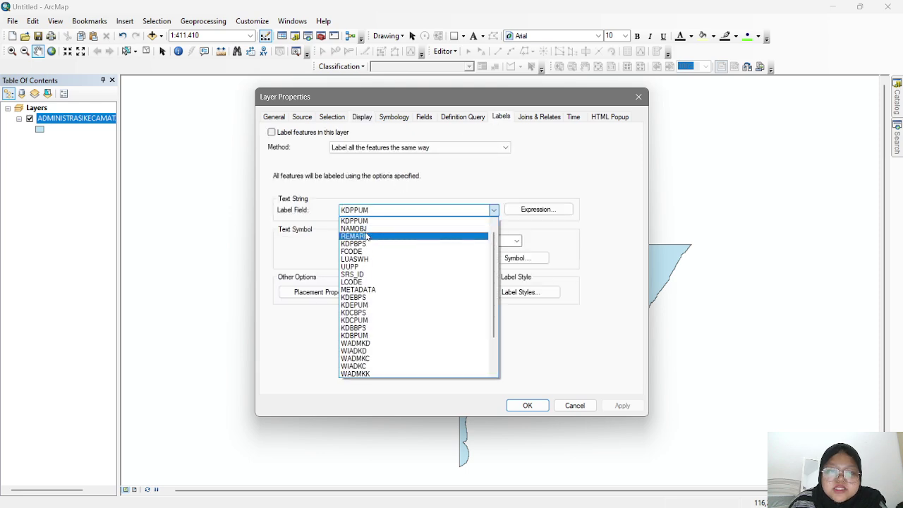
left_click(355, 229)
left_click(621, 406)
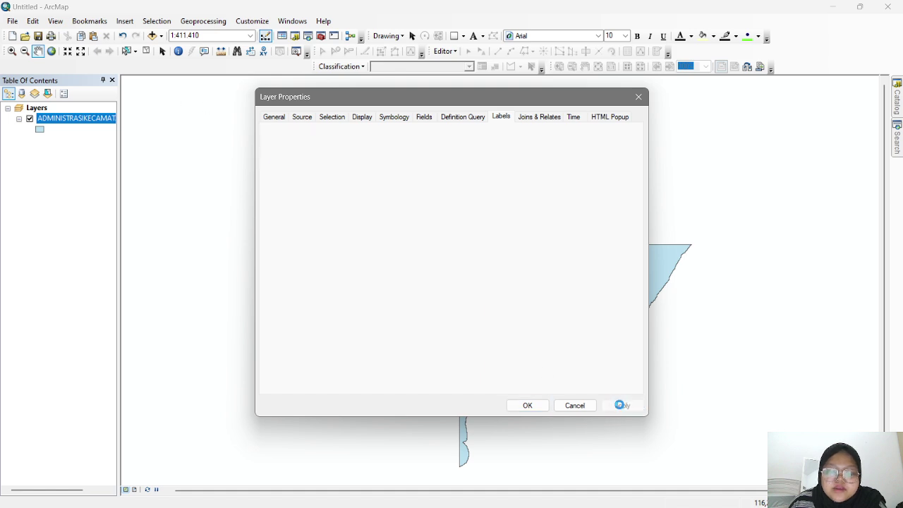
left_click(526, 406)
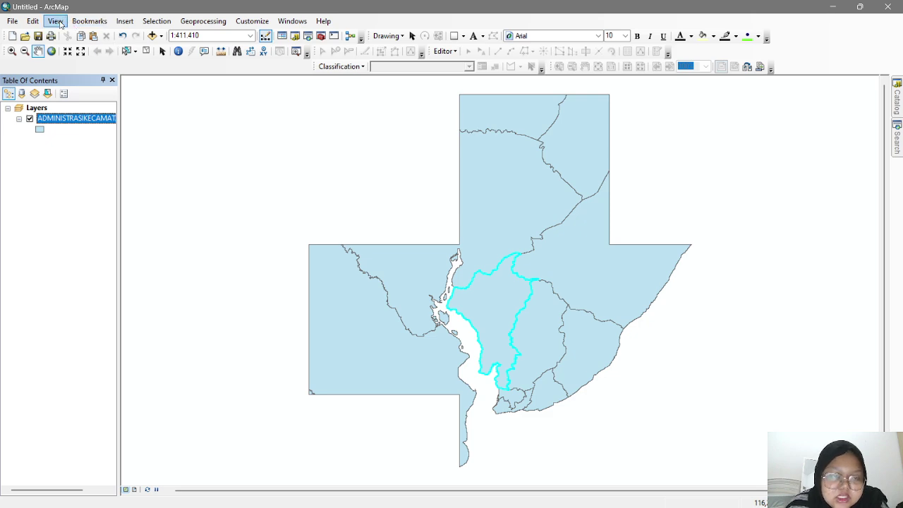
- Open Data Frame Properties on the Coordinate System tab
left_click(56, 21)
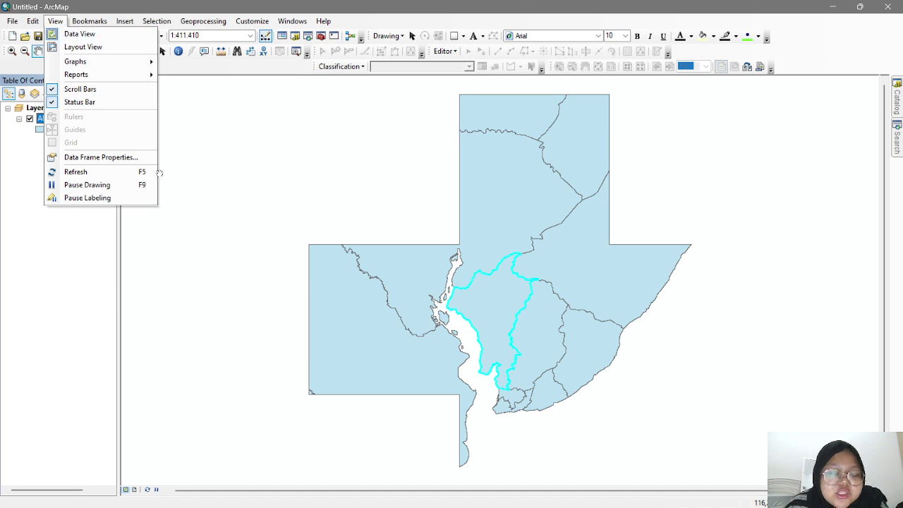
left_click(106, 156)
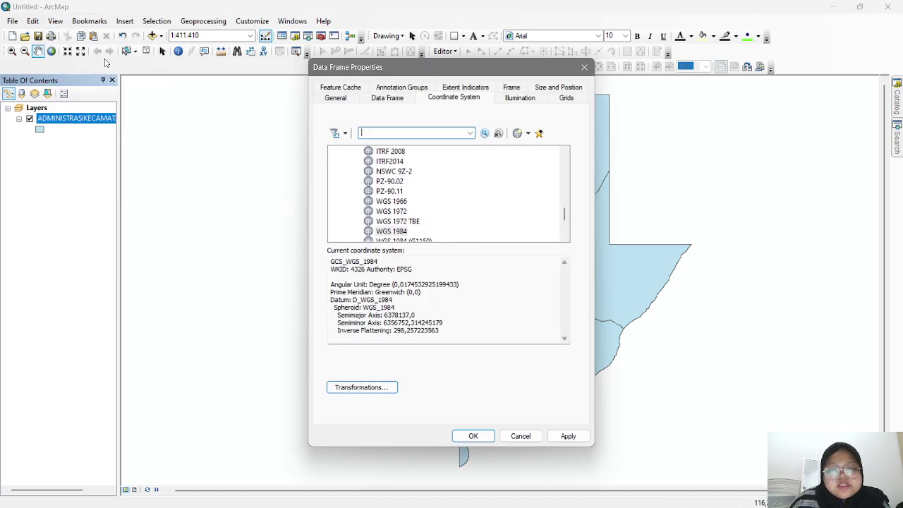
left_click(471, 88)
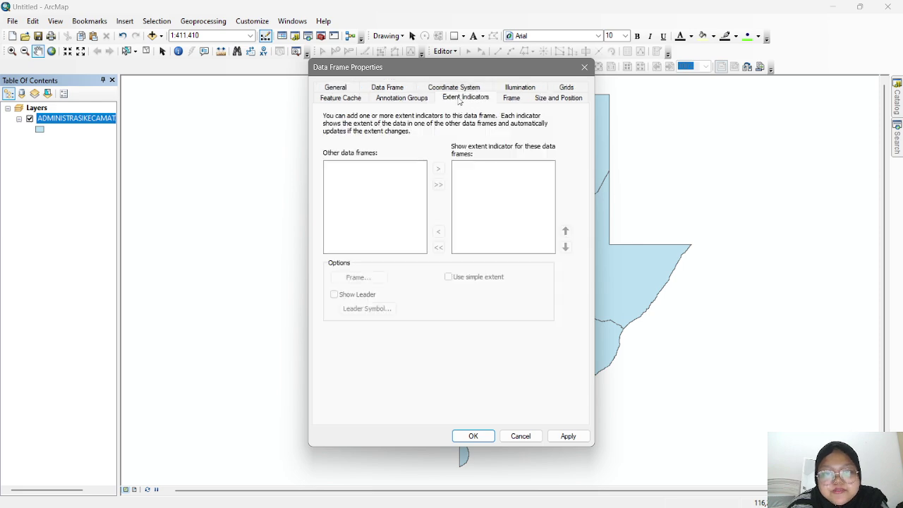
left_click(456, 89)
- Expand Projected Coordinate Systems > UTM > WGS 1984 and move the dialog aside
scroll(427, 192, "down", 2)
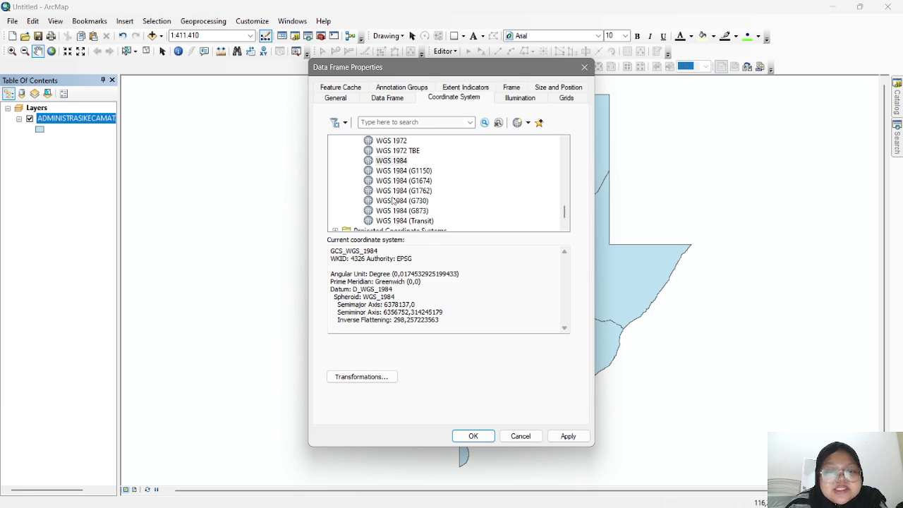
scroll(408, 202, "down", 1)
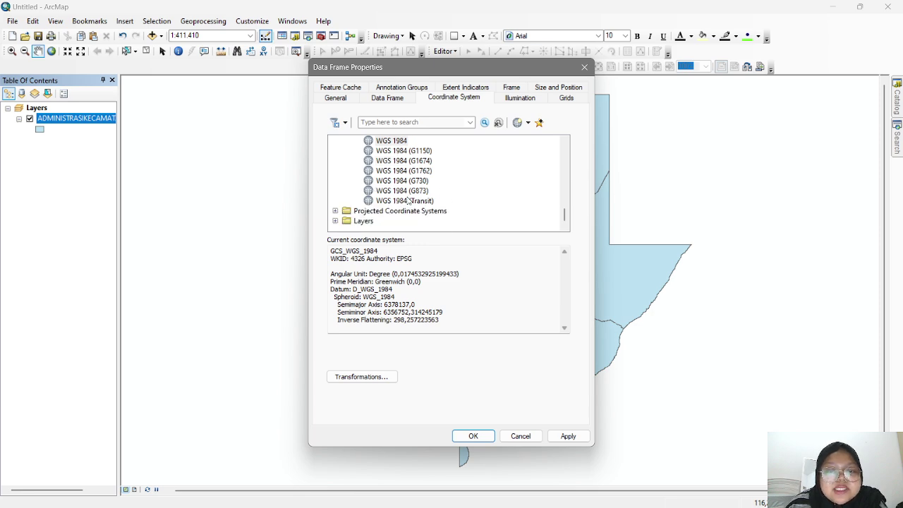
left_click(335, 211)
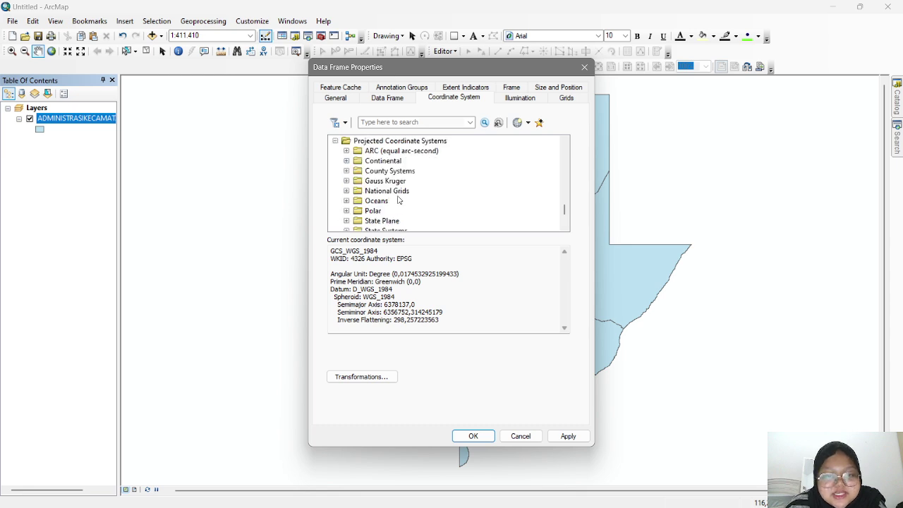
scroll(398, 200, "down", 2)
left_click(346, 191)
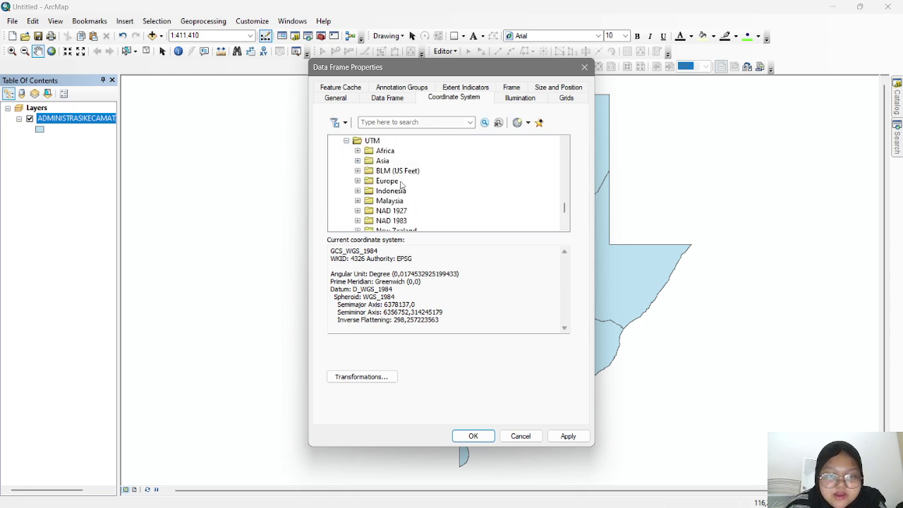
scroll(402, 184, "down", 3)
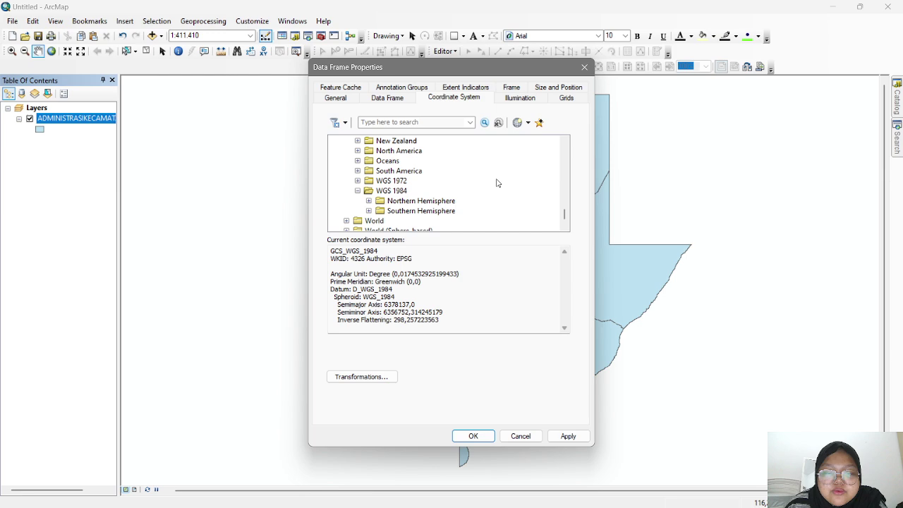
left_click_drag(519, 73, 232, 82)
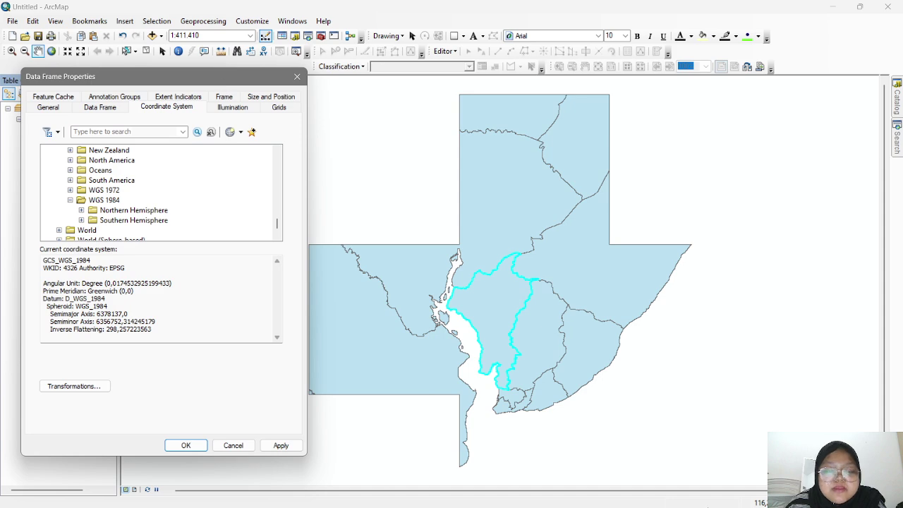
- Search 'zona utm' in Chrome and preview an Indonesia UTM zone map in Images
mouse_move(492, 498)
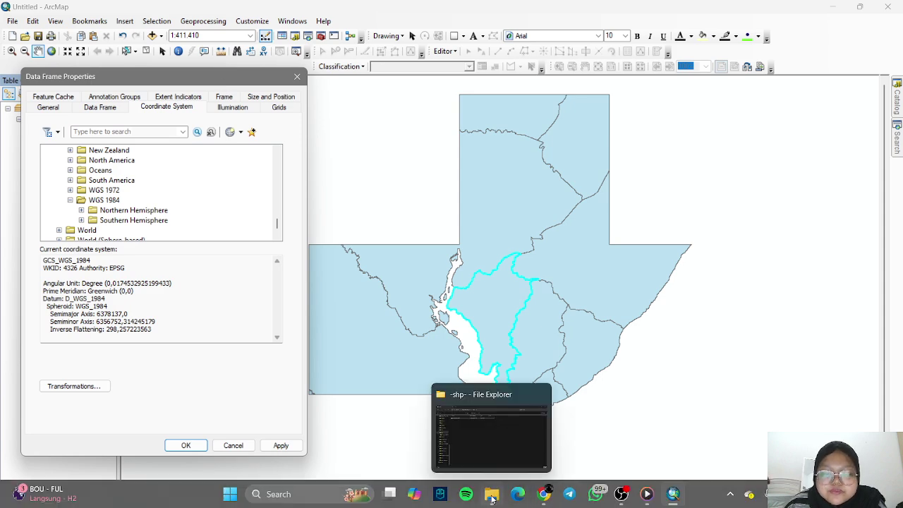
key("alt+Tab")
left_click(313, 12)
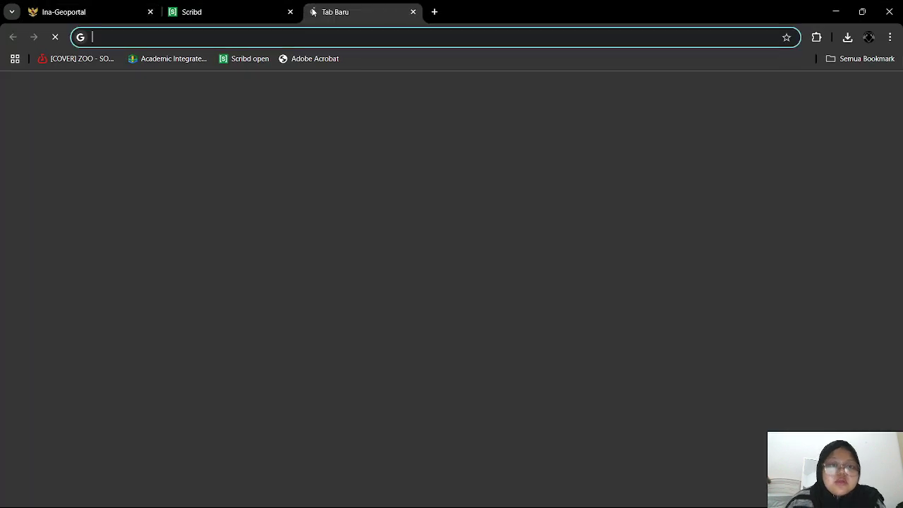
type("zona utm")
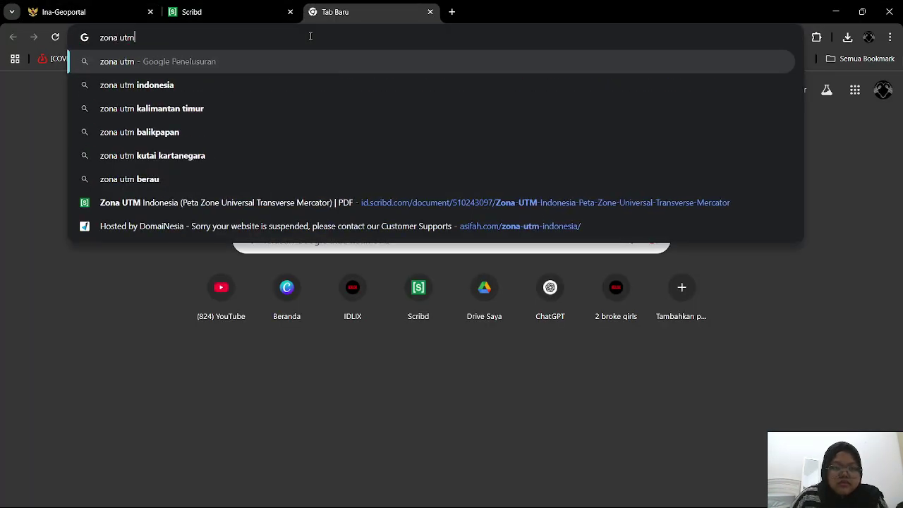
key("Return")
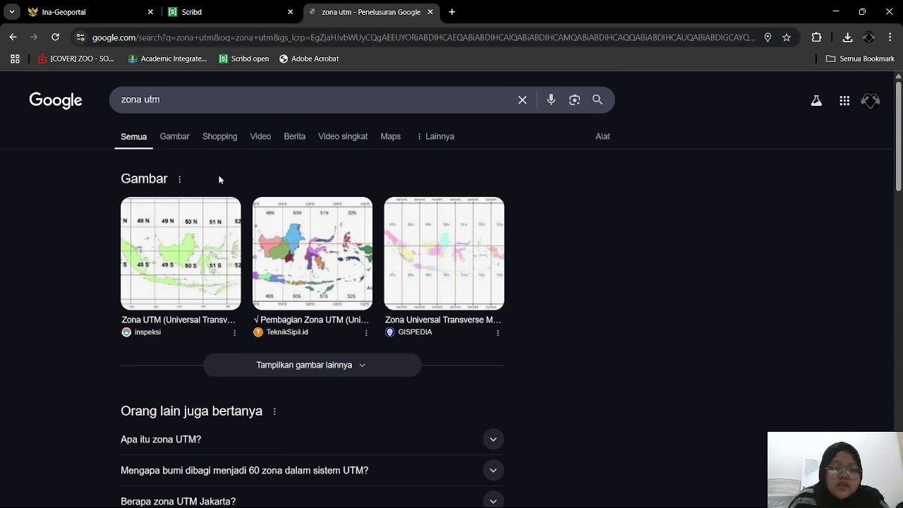
left_click(188, 143)
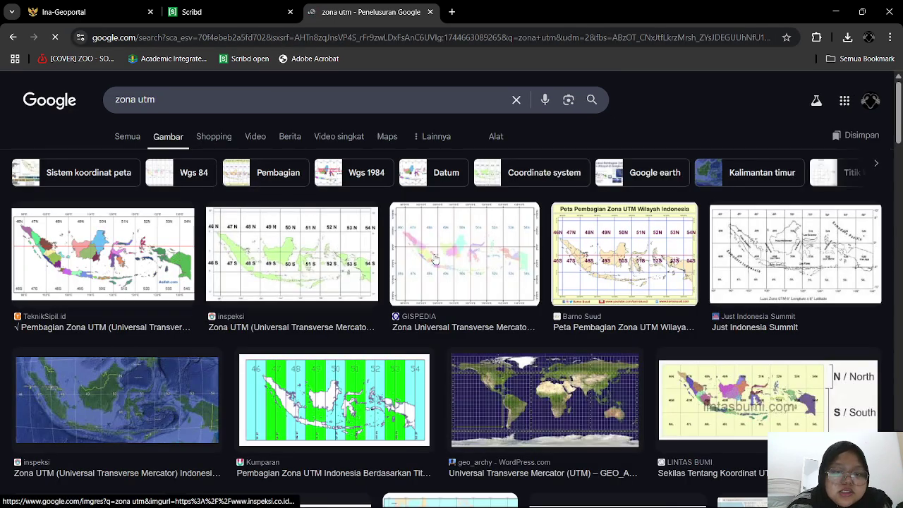
left_click(85, 226)
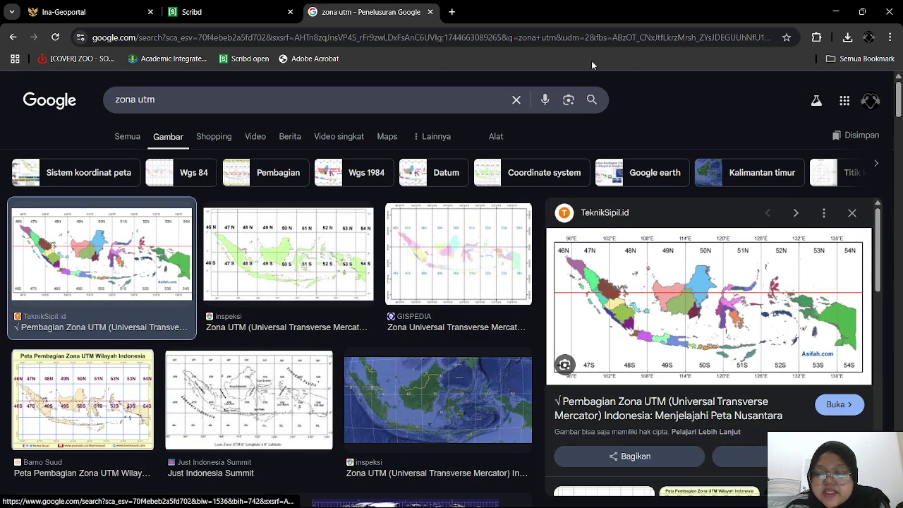
- Highlight Balikpapan's 50 S zone in the Scribd table, then minimise the browser
left_click(220, 9)
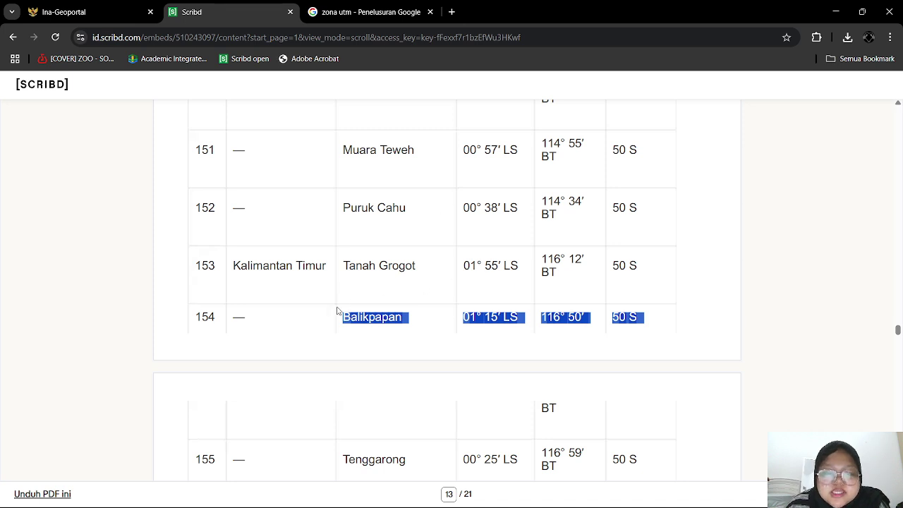
left_click(249, 321)
left_click_drag(343, 321, 439, 330)
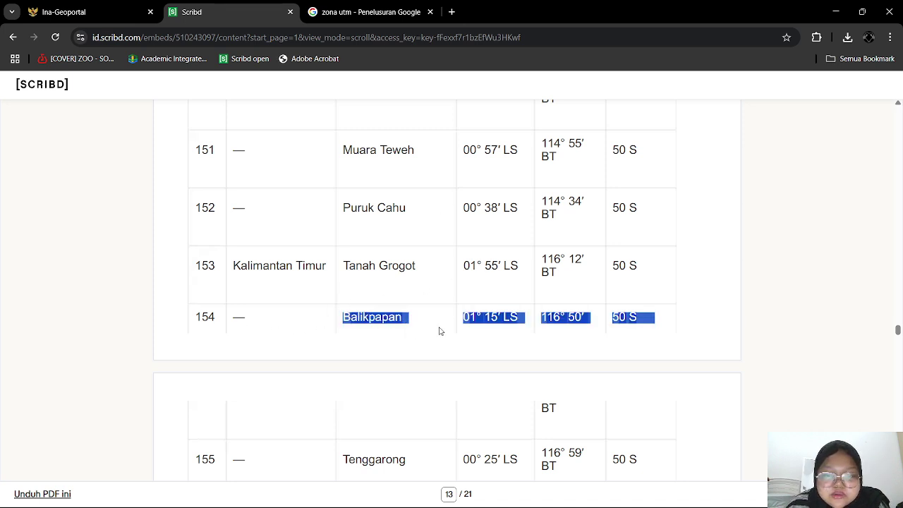
left_click_drag(612, 317, 645, 317)
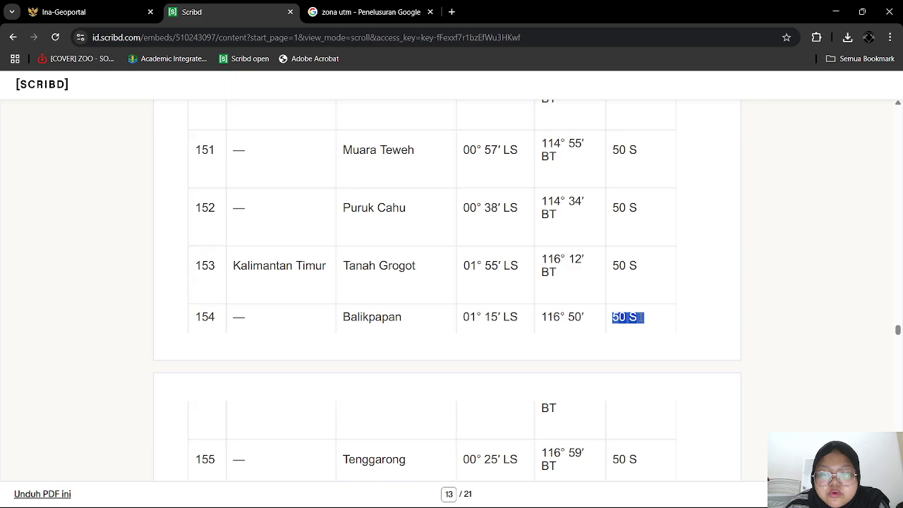
left_click(649, 317)
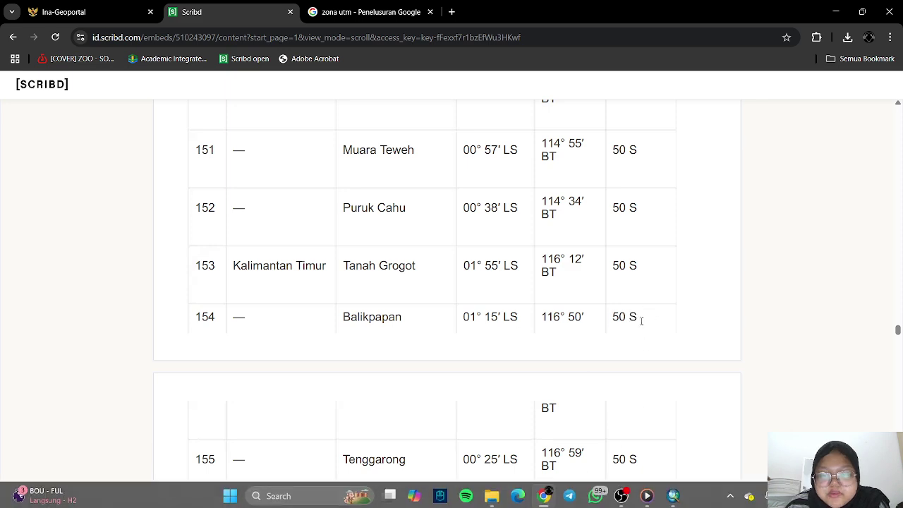
left_click_drag(629, 317, 643, 317)
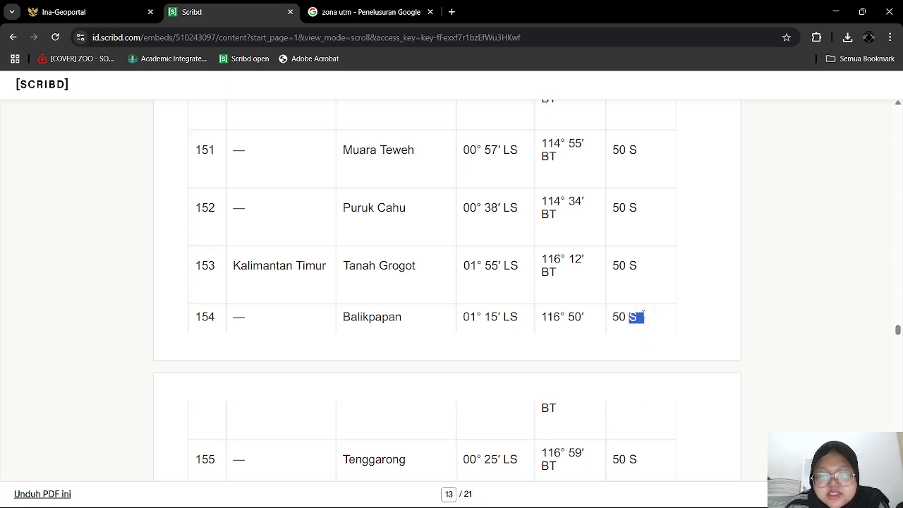
left_click(835, 12)
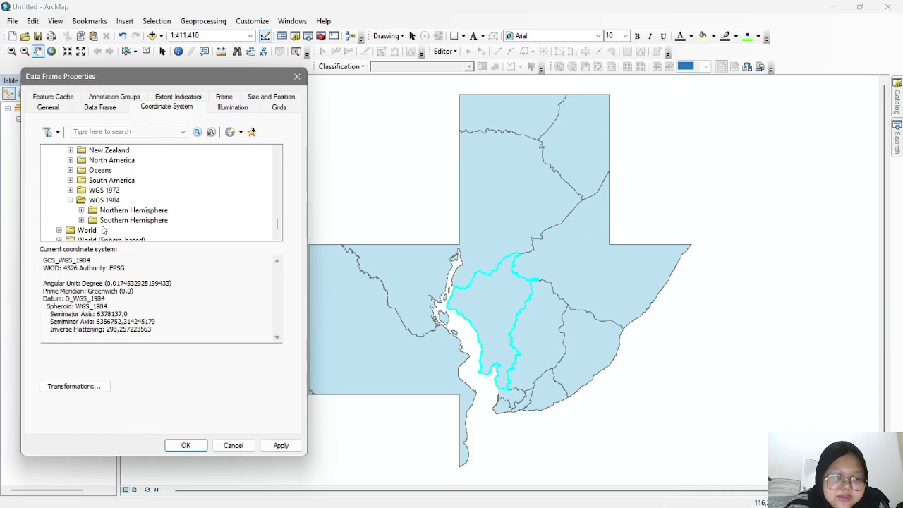
- Apply WGS 1984 UTM Zone 50S from Southern Hemisphere, then select the district layer
left_click(81, 221)
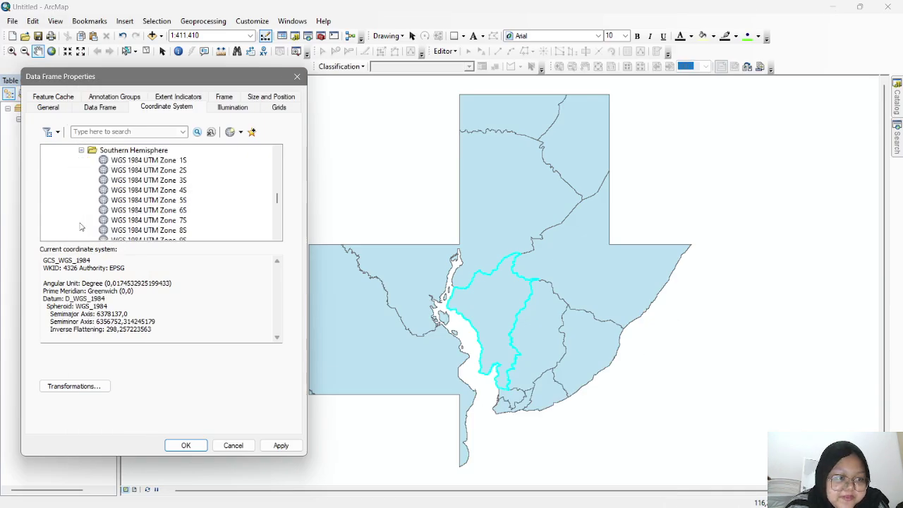
scroll(180, 205, "down", 8)
scroll(180, 205, "down", 7)
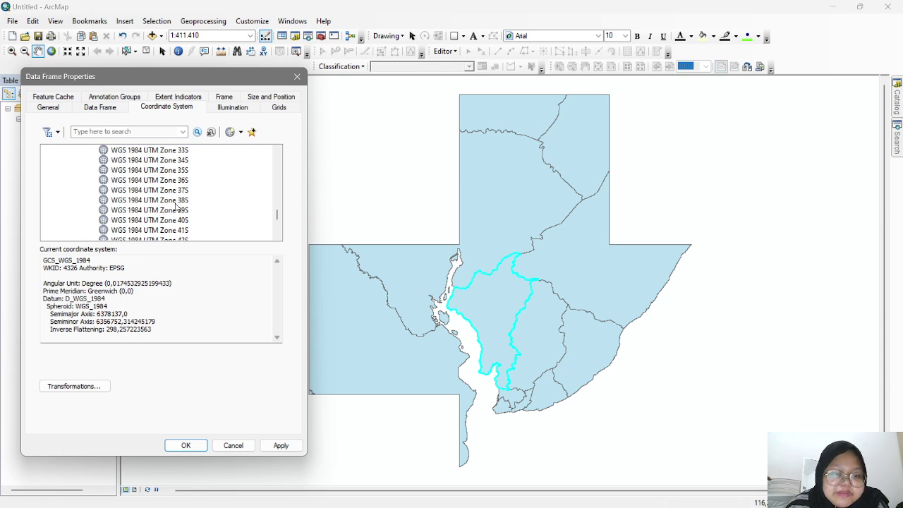
left_click(181, 201)
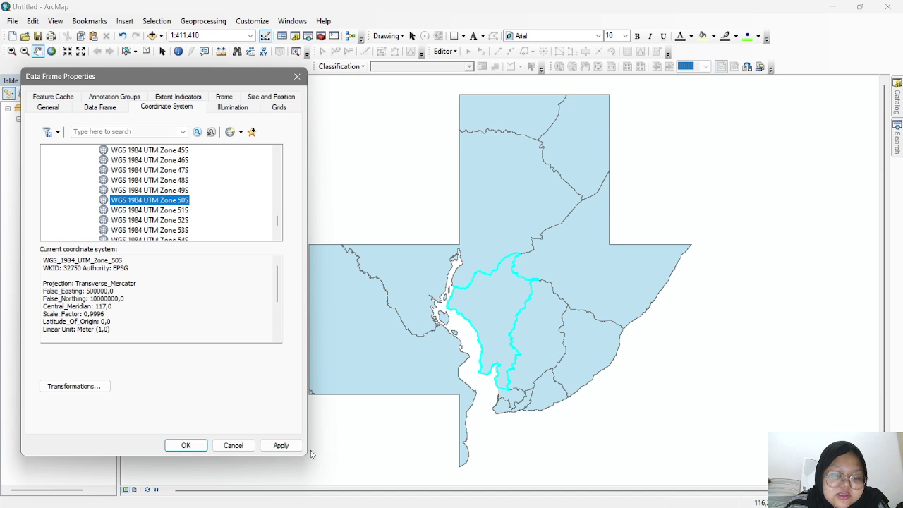
left_click(280, 445)
left_click(185, 445)
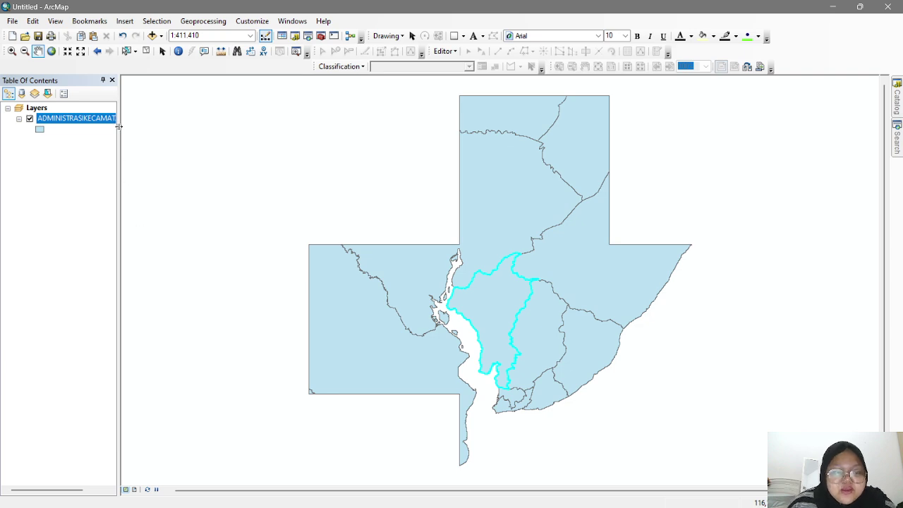
left_click(74, 120)
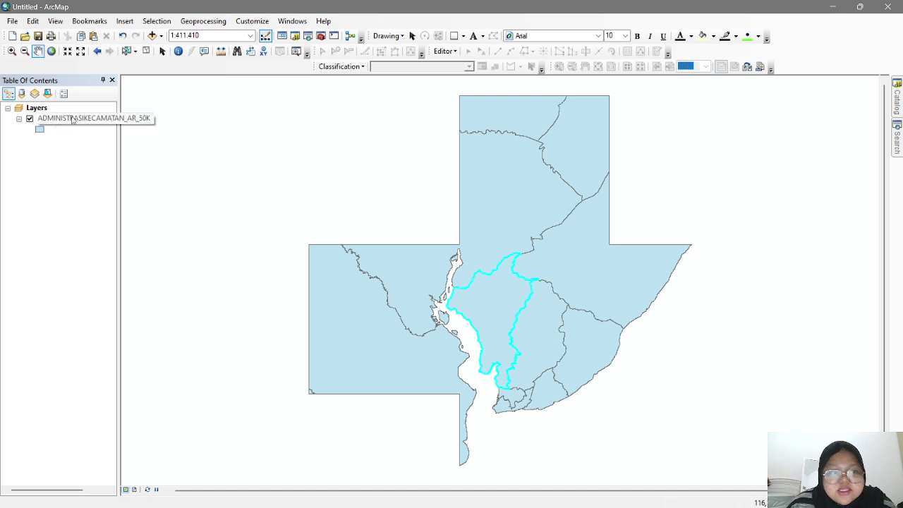
- Start exporting the selected district and set the save folder to D:\SIG AC 1
right_click(86, 120)
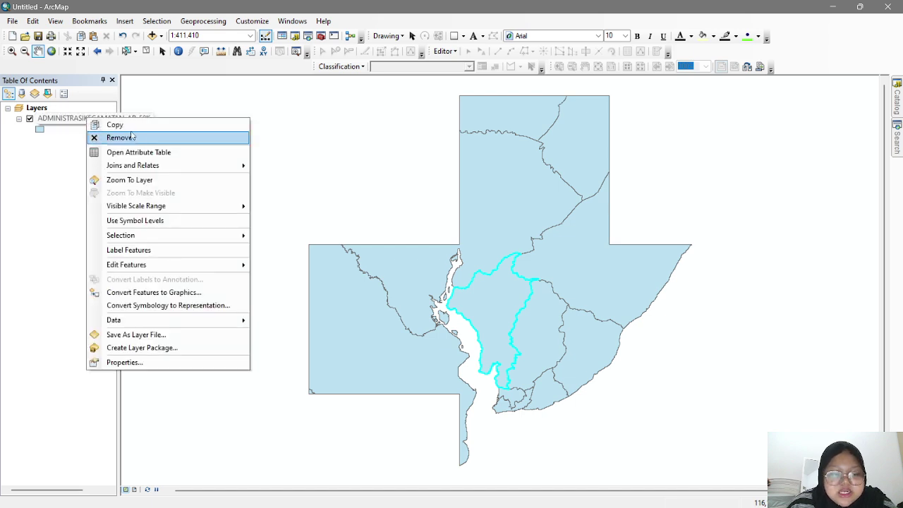
mouse_move(150, 321)
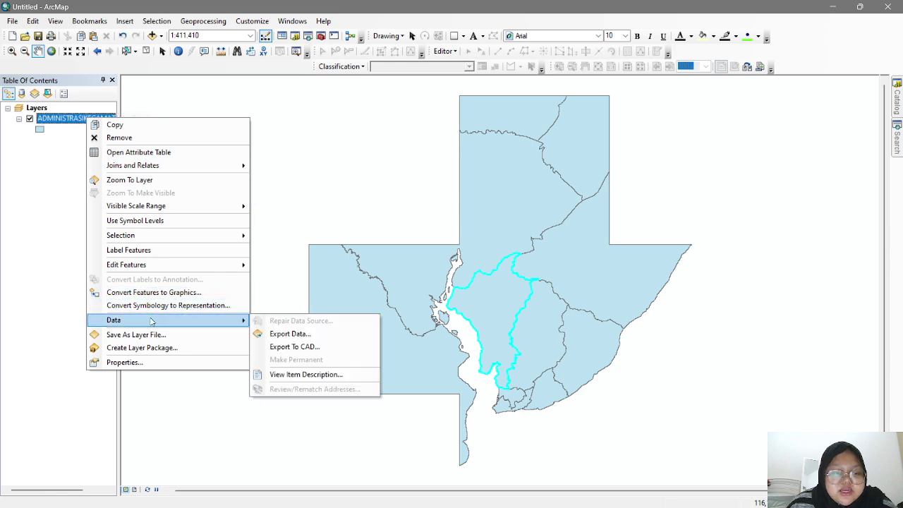
left_click(286, 333)
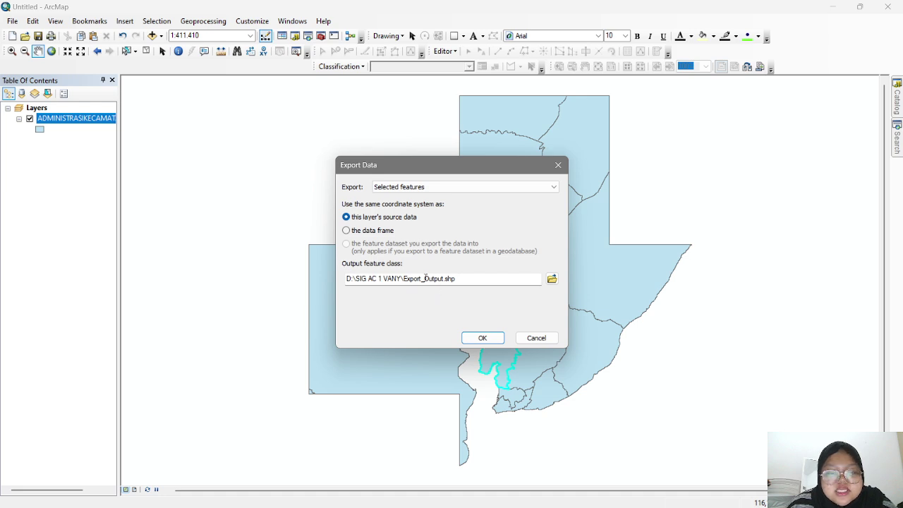
left_click(552, 279)
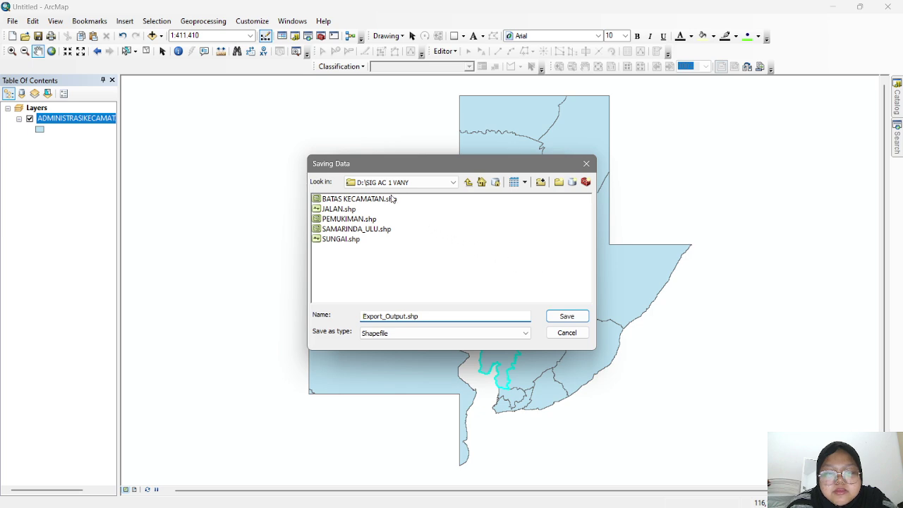
left_click(423, 185)
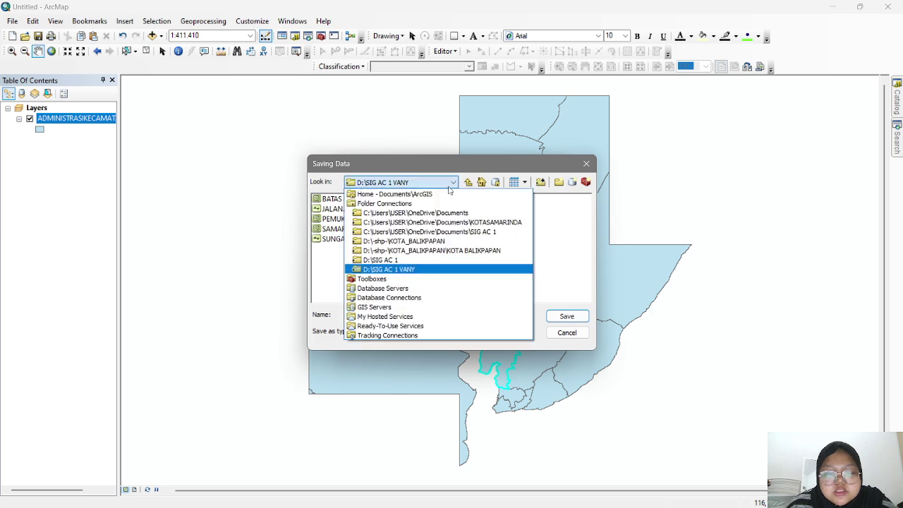
left_click(443, 260)
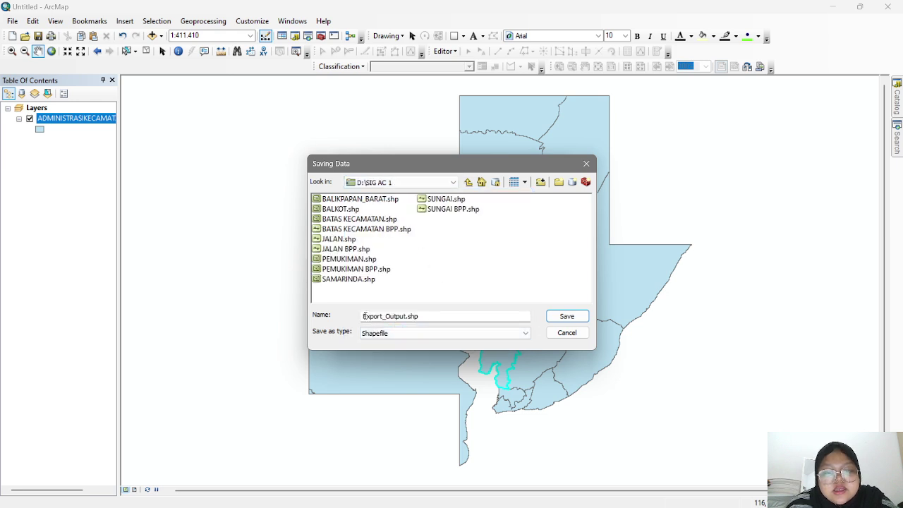
- Name the output BPP BARAT, run the export, and add it to the map as BPP_BARAT
left_click_drag(364, 316, 424, 313)
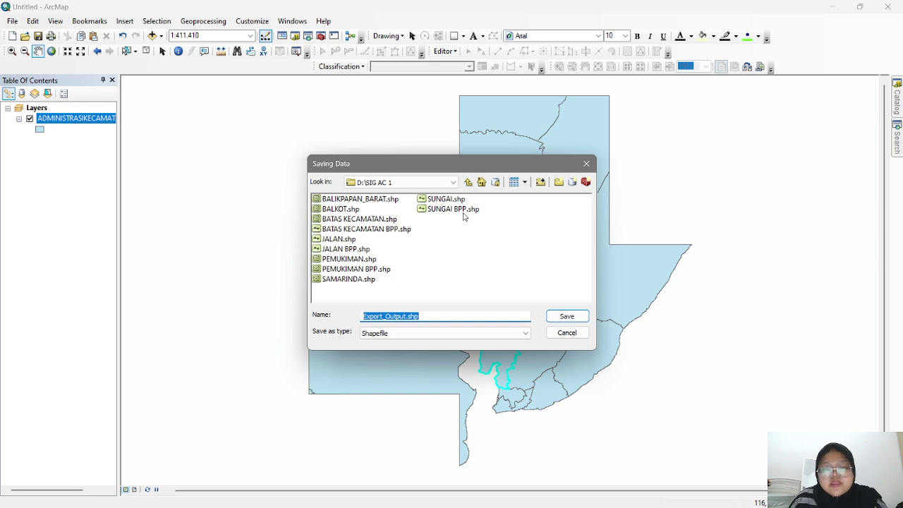
type("BPP BARAT")
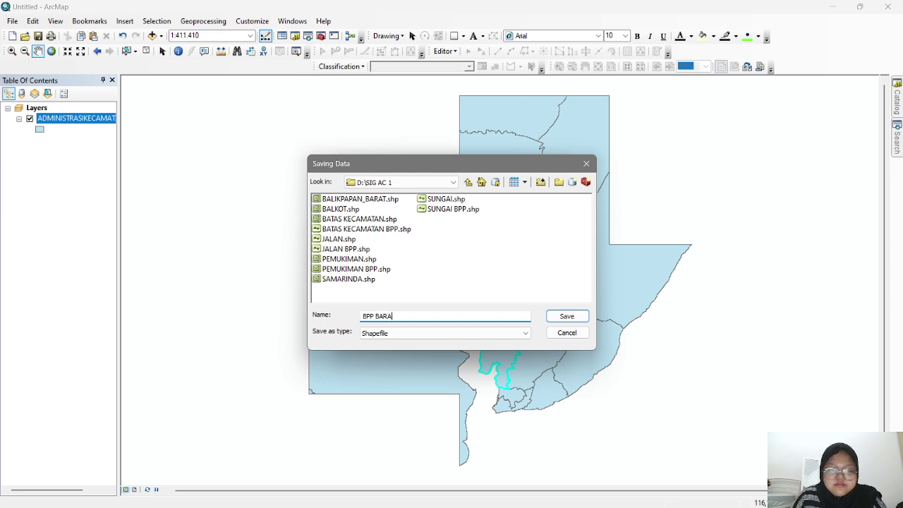
left_click(570, 316)
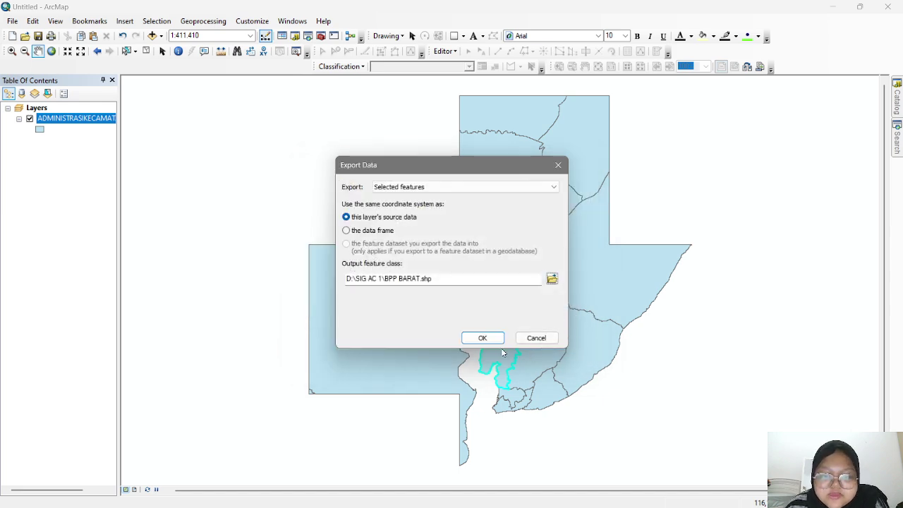
left_click(492, 340)
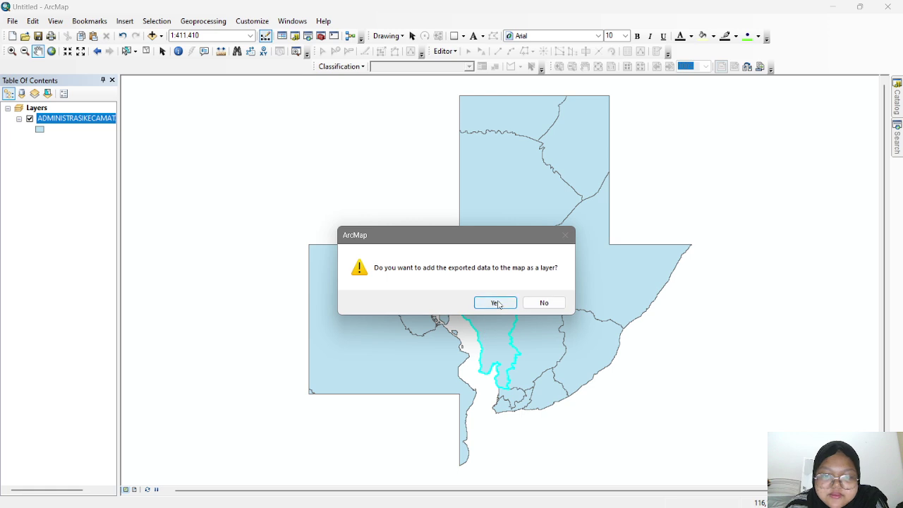
left_click(496, 303)
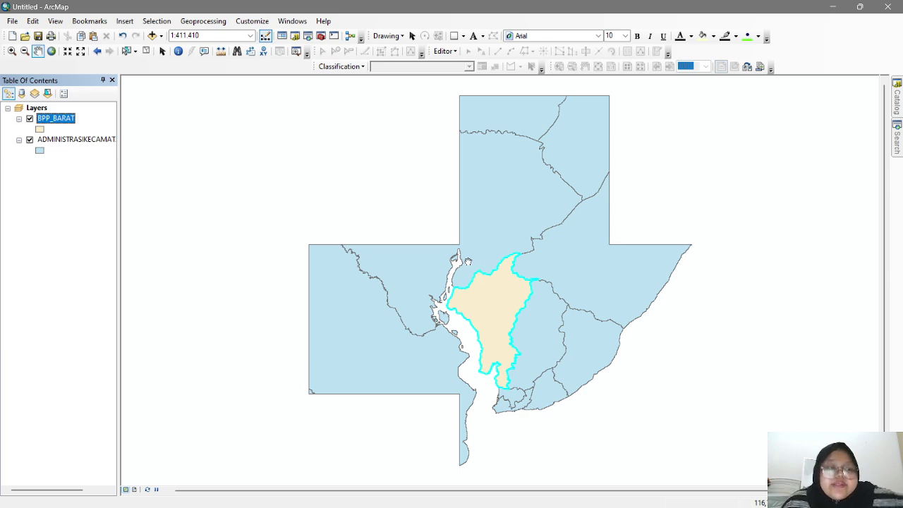
right_click(59, 118)
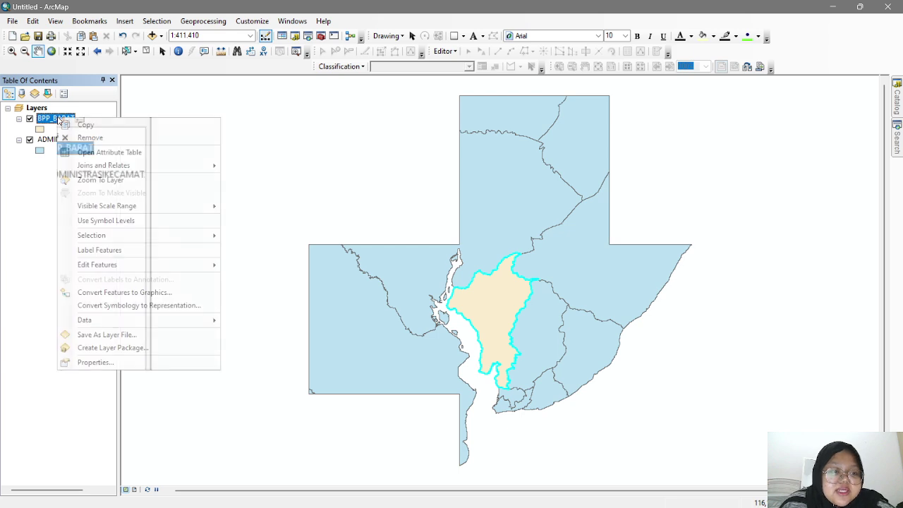
- Use NAMOBJ as both the display expression field and label field for BPP_BARAT
left_click(147, 363)
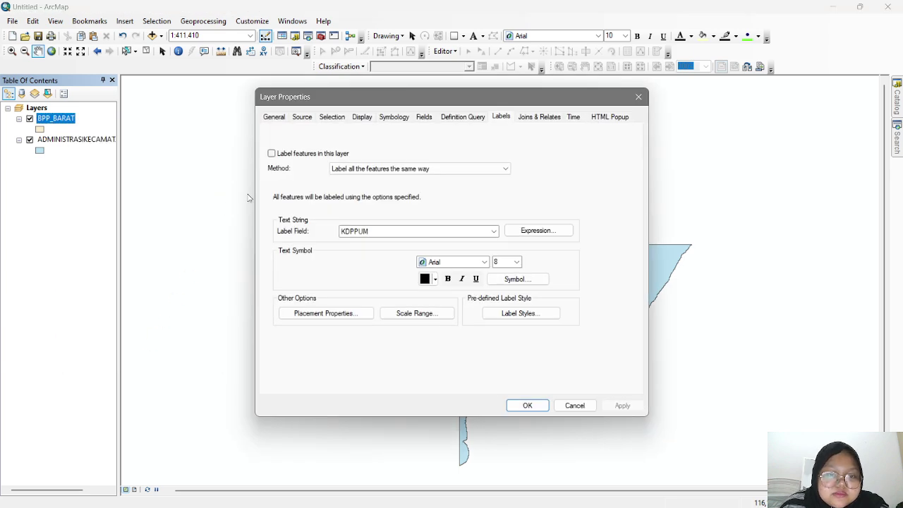
left_click(367, 123)
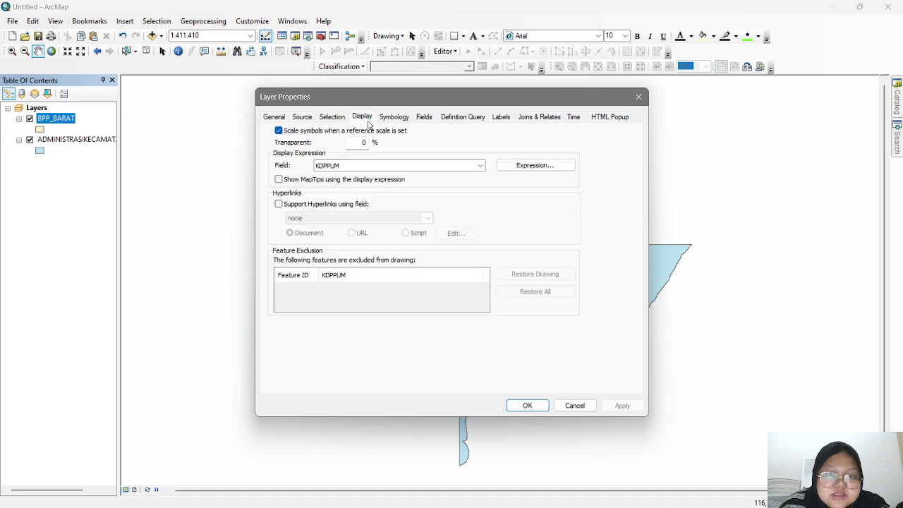
left_click(346, 165)
left_click(375, 191)
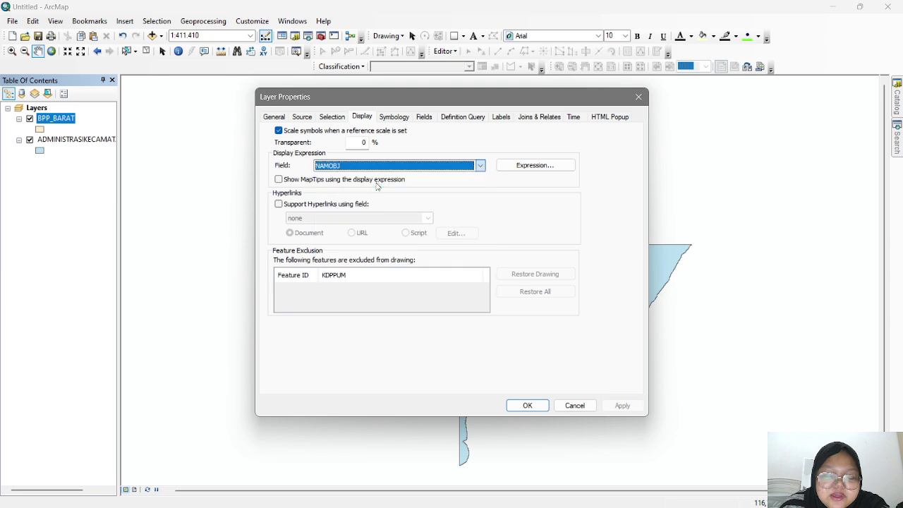
left_click(500, 117)
left_click(493, 209)
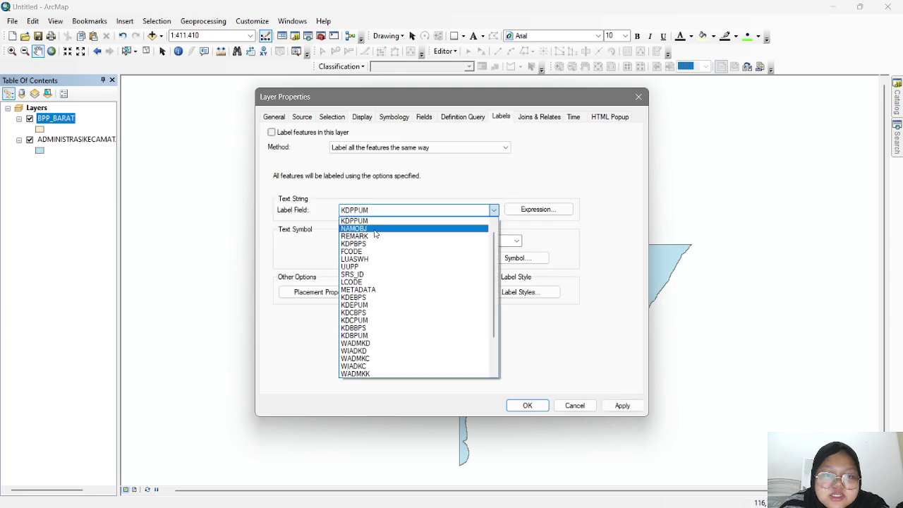
left_click(409, 273)
left_click(528, 406)
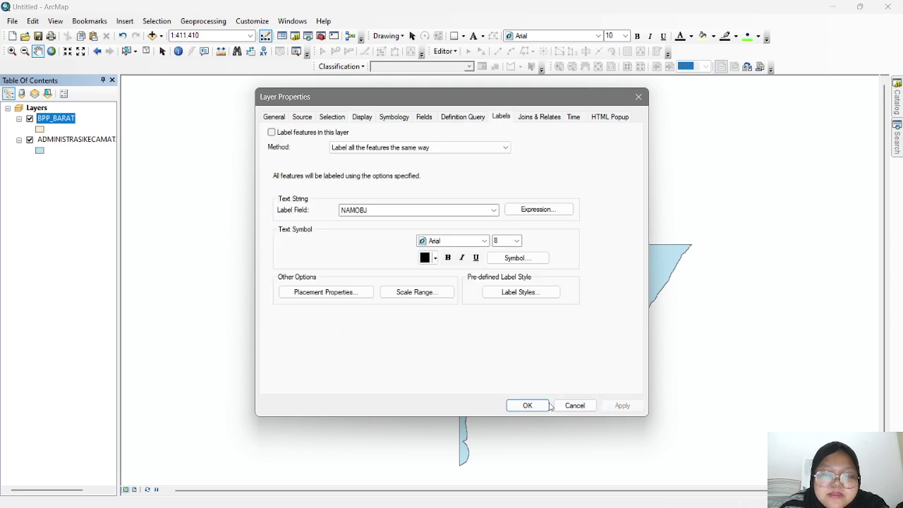
- Project the data frame to WGS 1984 UTM Zone 50S, then zoom and pan to the district
left_click(55, 20)
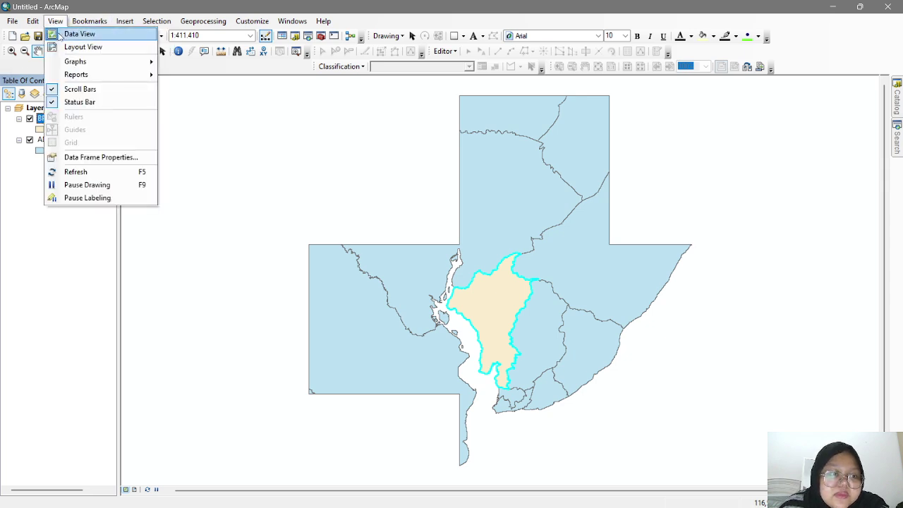
left_click(81, 158)
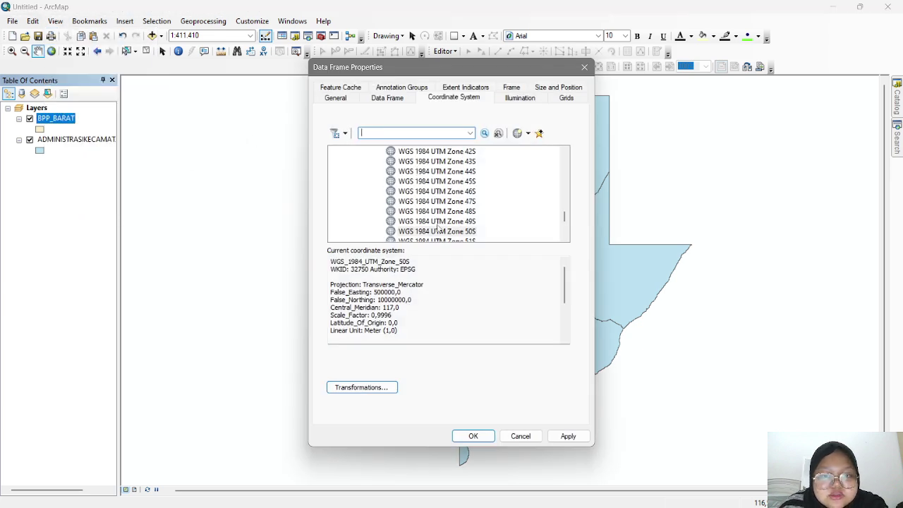
left_click(437, 230)
scroll(437, 226, "down", 1)
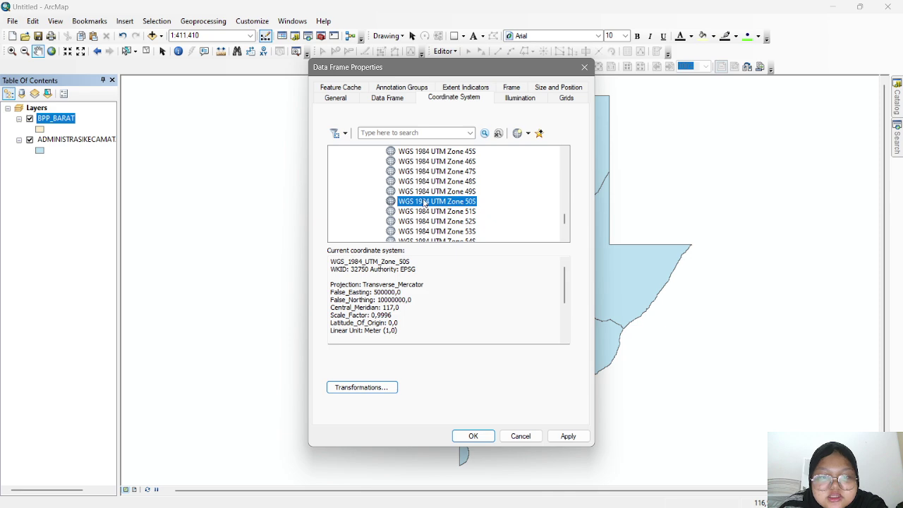
left_click(567, 436)
left_click(473, 436)
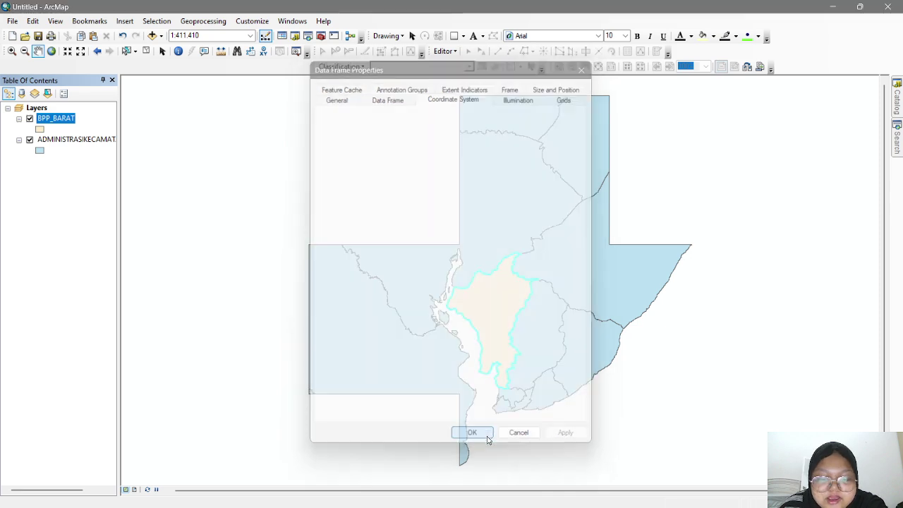
scroll(395, 230, "up", 2)
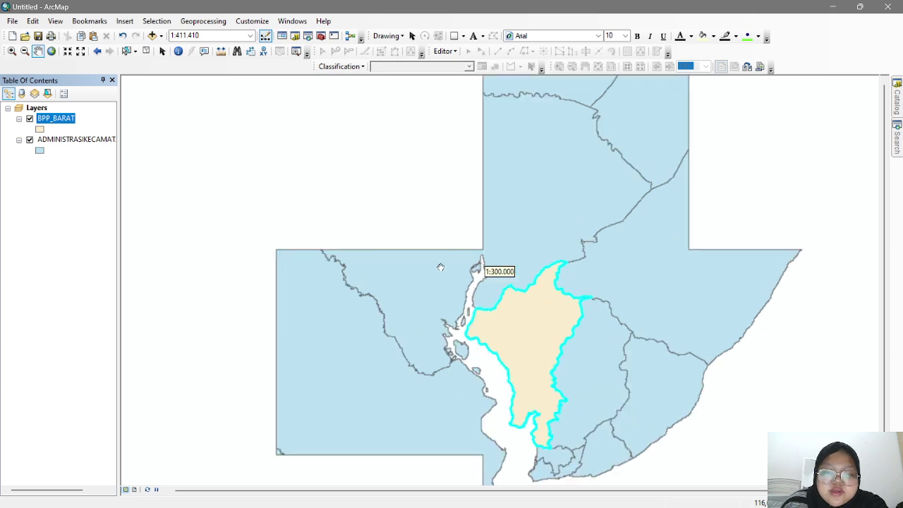
left_click_drag(421, 267, 354, 231)
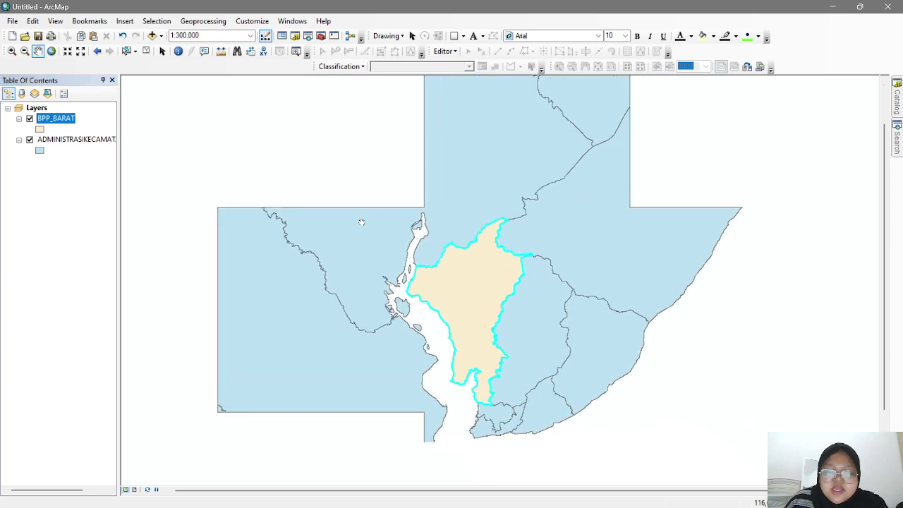
- Add the JALAN_LN_50K road shapefile to the map
right_click(43, 110)
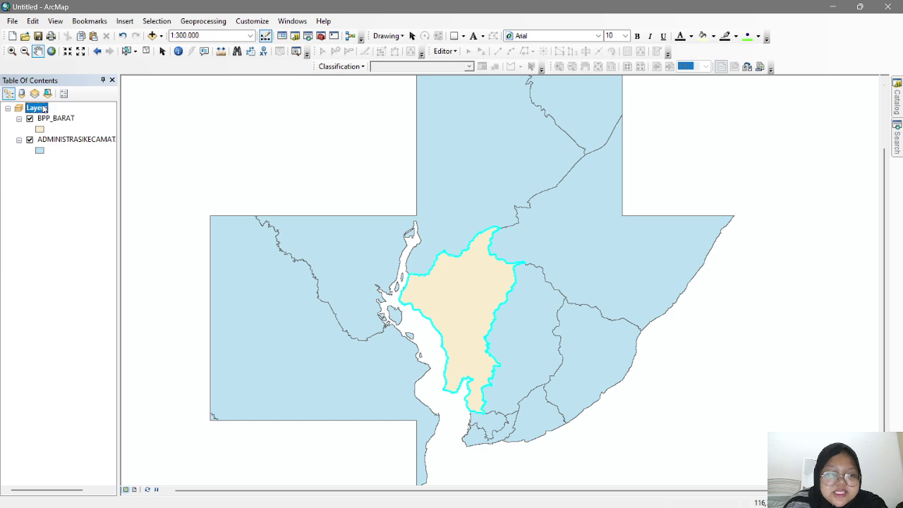
left_click(124, 117)
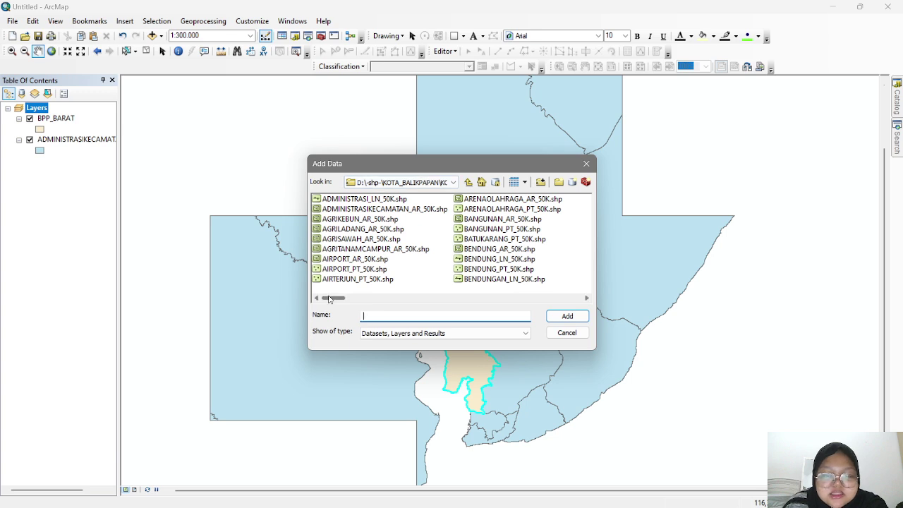
left_click_drag(329, 299, 395, 291)
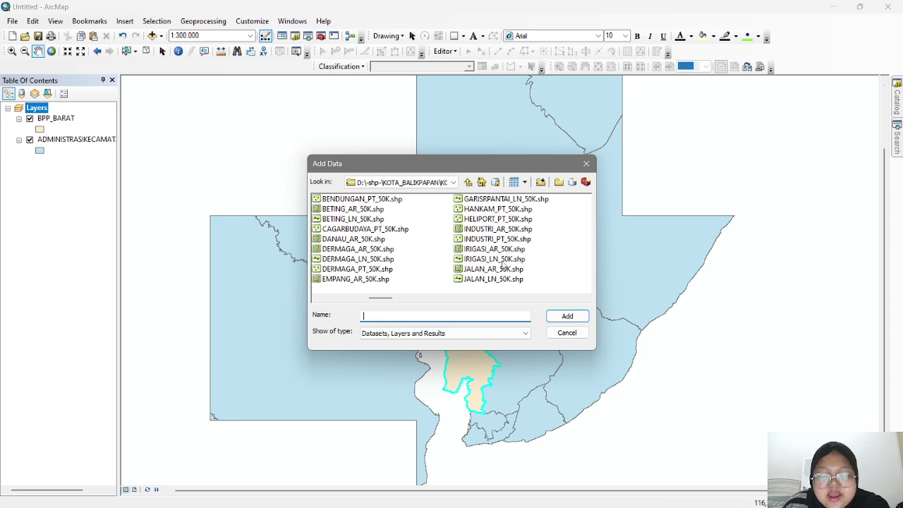
left_click(459, 279)
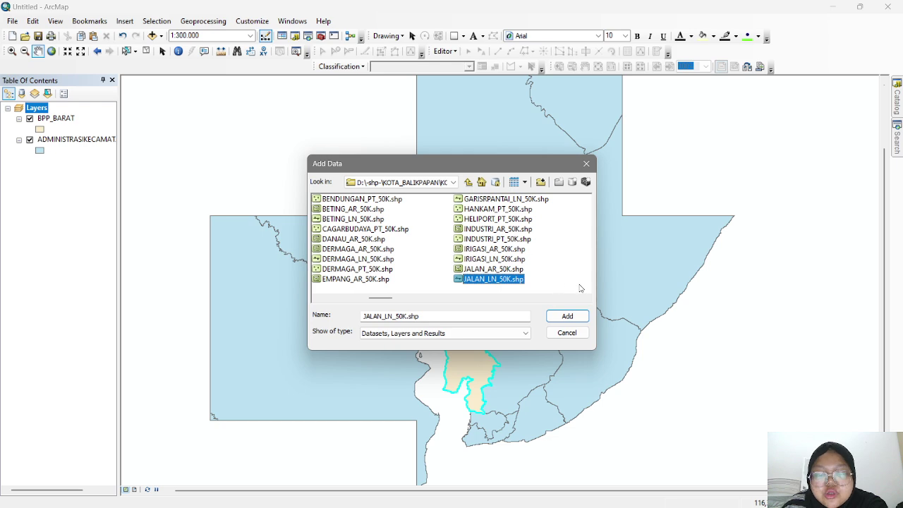
left_click(566, 316)
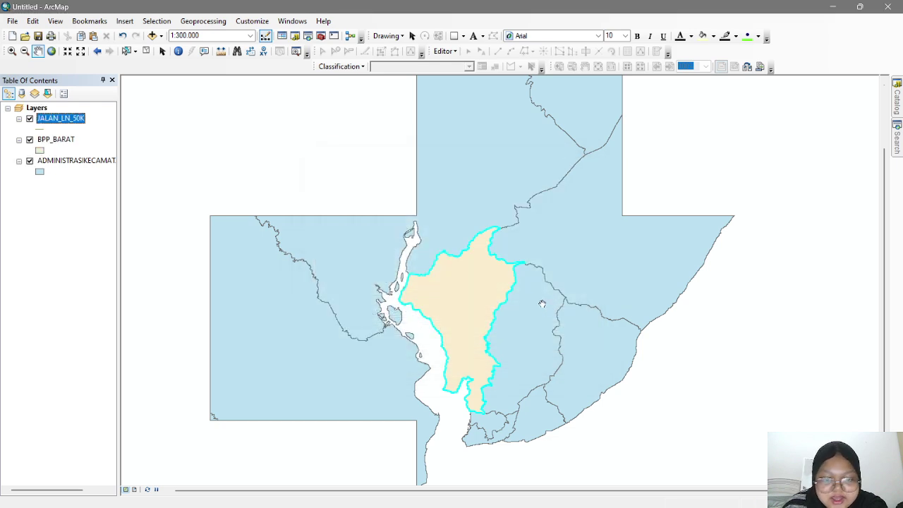
- Add the SUNGAI_LN_50K river shapefile to the map
right_click(37, 109)
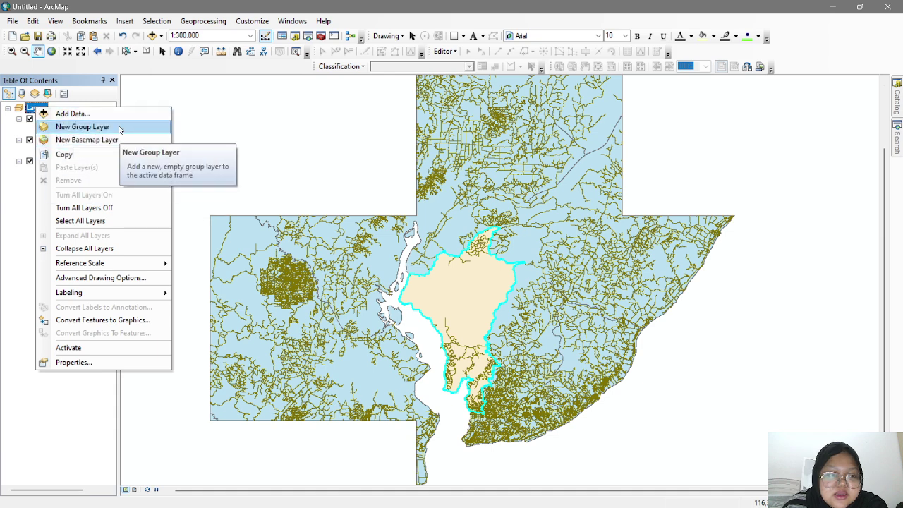
left_click(151, 114)
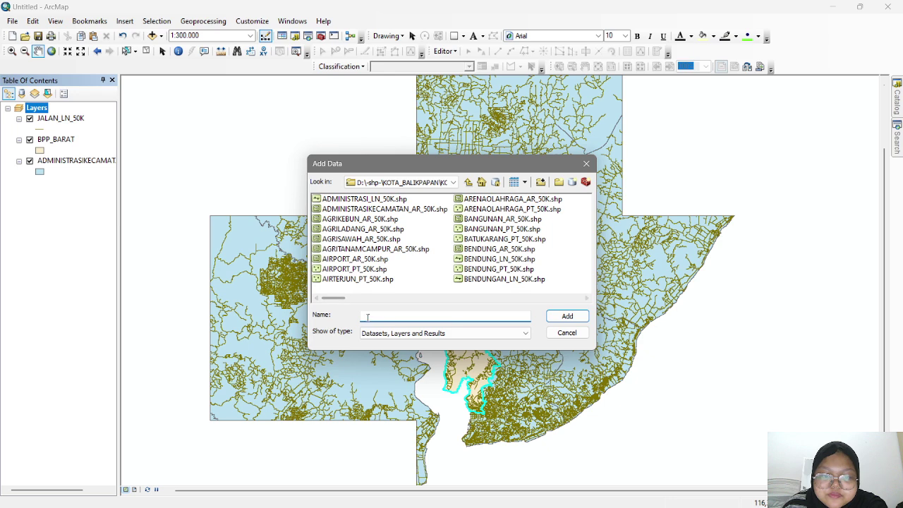
left_click_drag(335, 299, 498, 298)
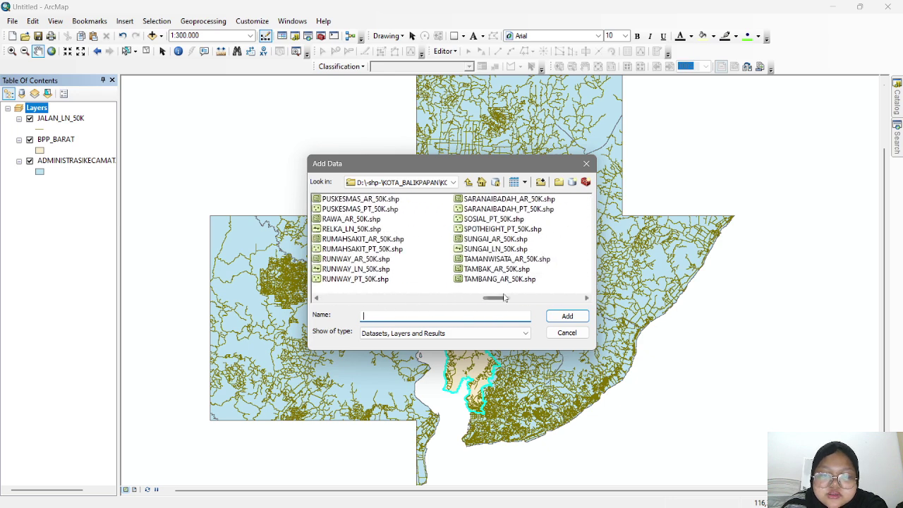
left_click(494, 249)
left_click(567, 316)
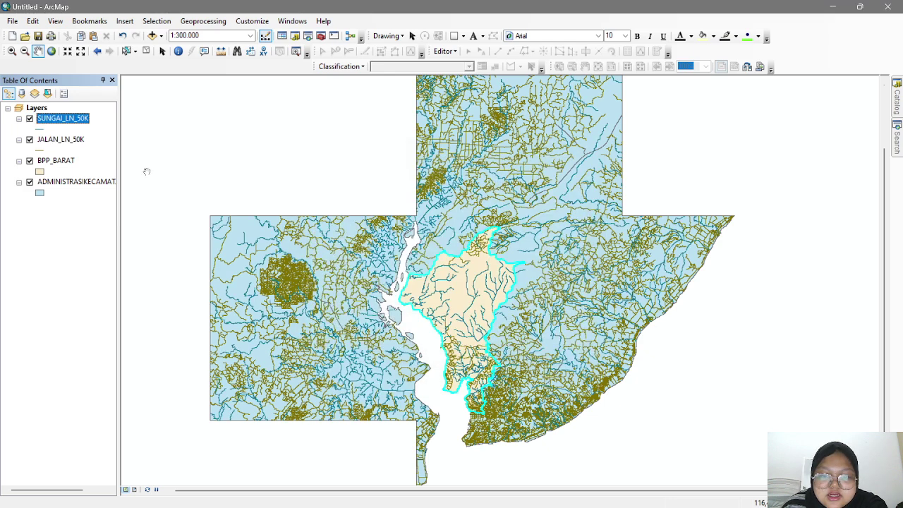
- Add the PEMUKIMAN_AR_50K.shp settlement polygons through Add Data
right_click(37, 110)
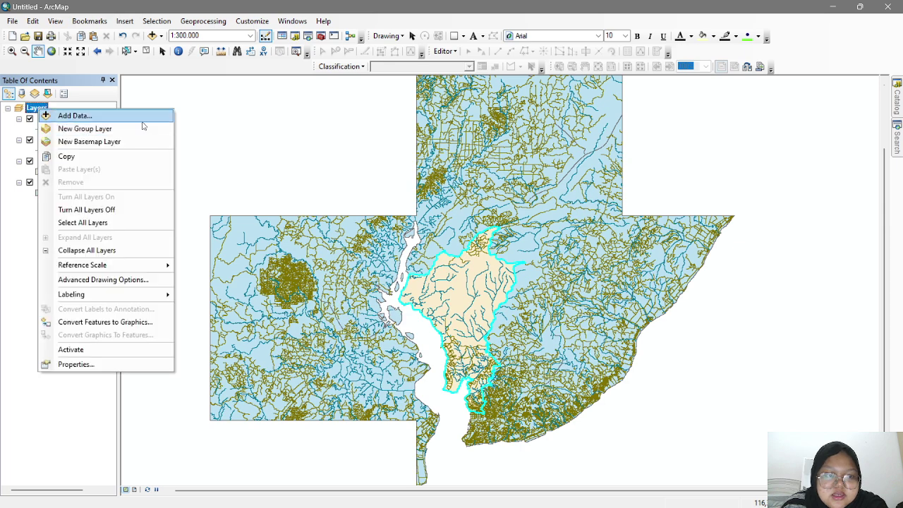
left_click(141, 118)
left_click_drag(333, 298, 485, 302)
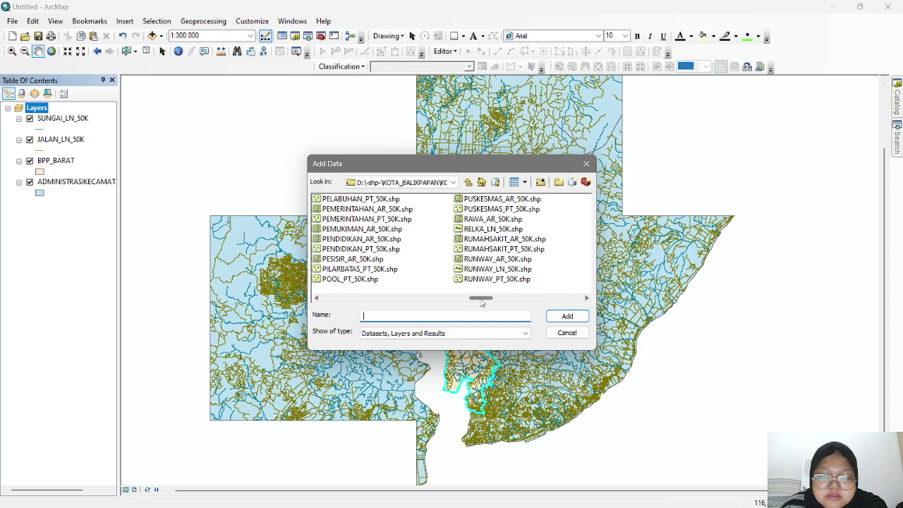
left_click(388, 229)
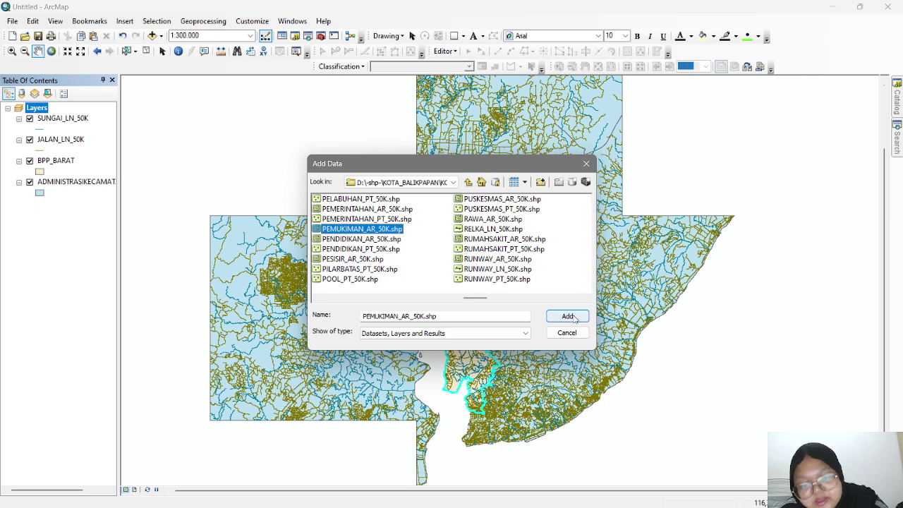
left_click(569, 316)
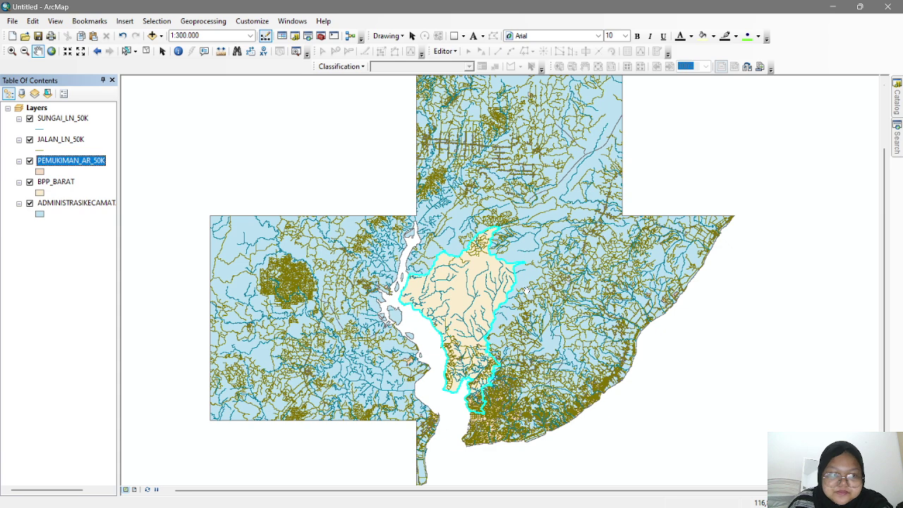
- Give the settlements layer the Coral fill symbol
left_click(40, 173)
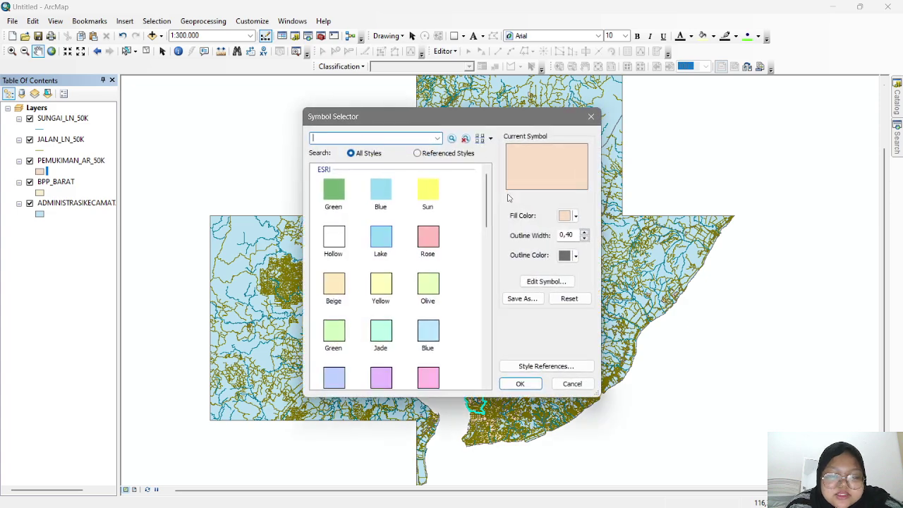
left_click(591, 116)
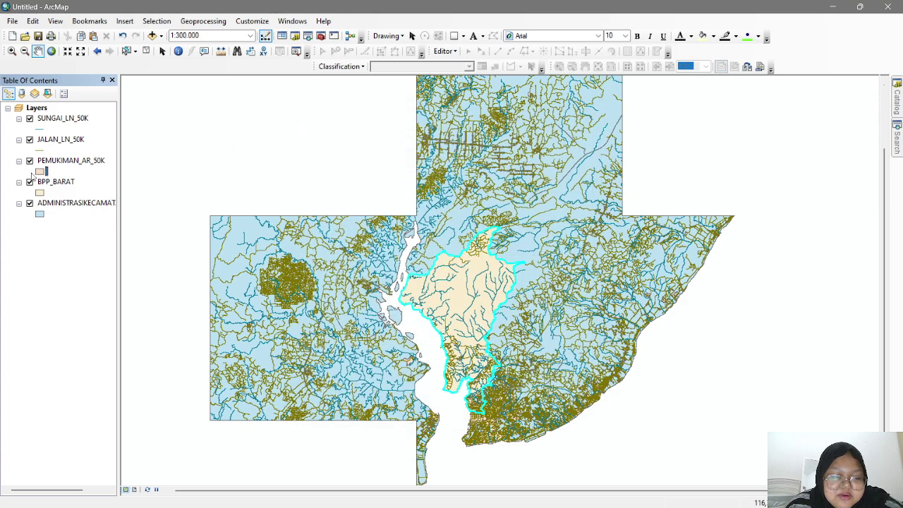
left_click(40, 172)
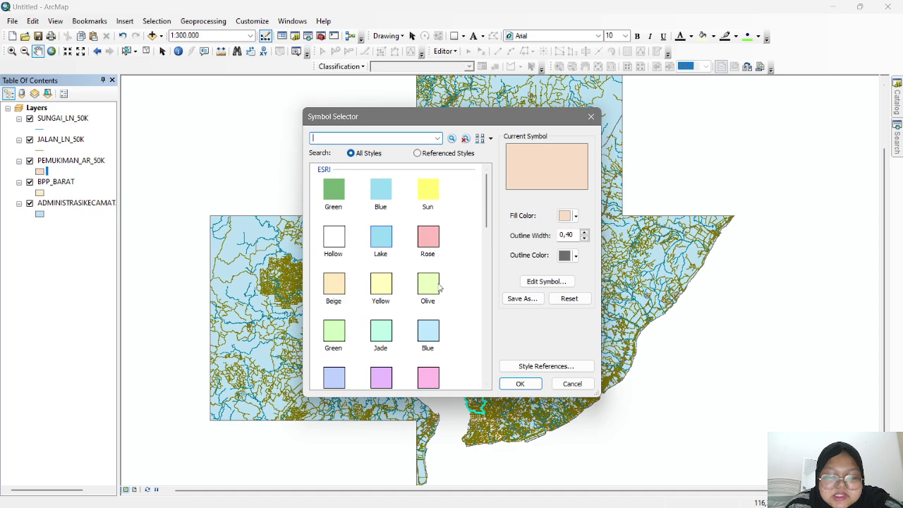
scroll(441, 283, "down", 1)
left_click(432, 356)
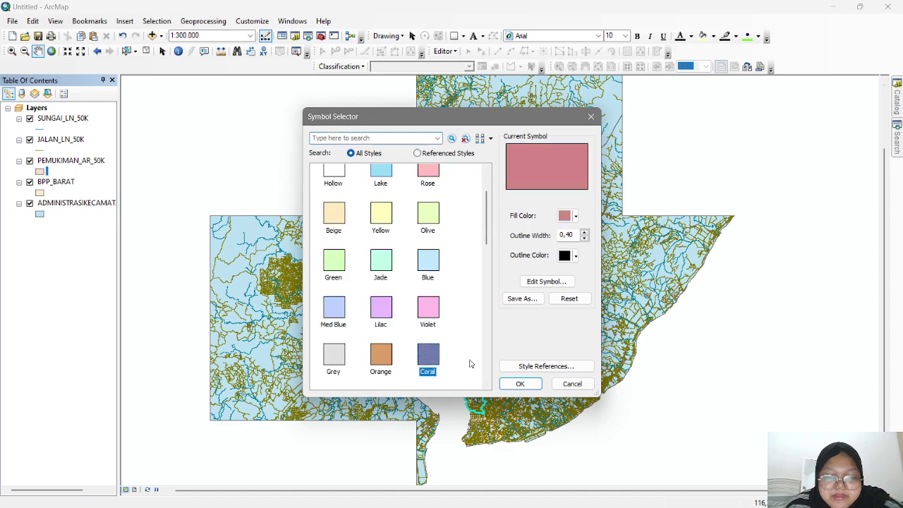
left_click(520, 384)
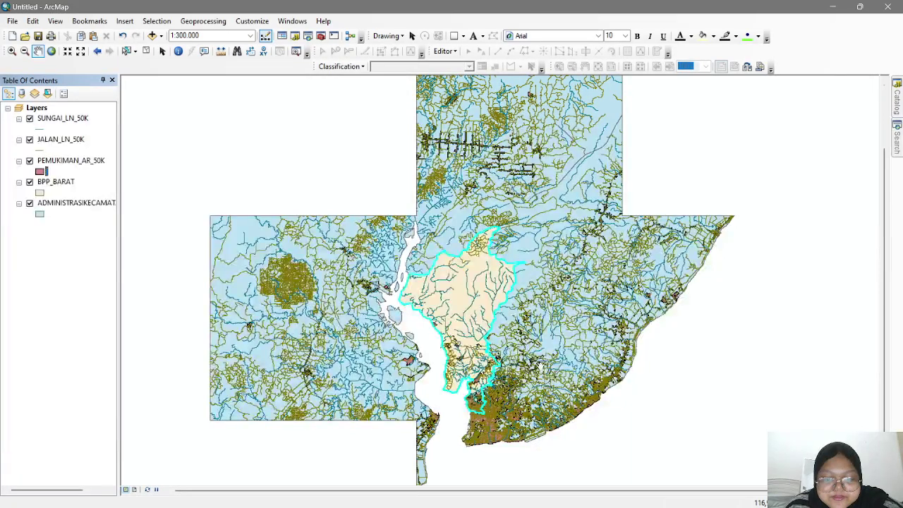
- Give the rivers layer the River line style
left_click(41, 130)
left_click(333, 338)
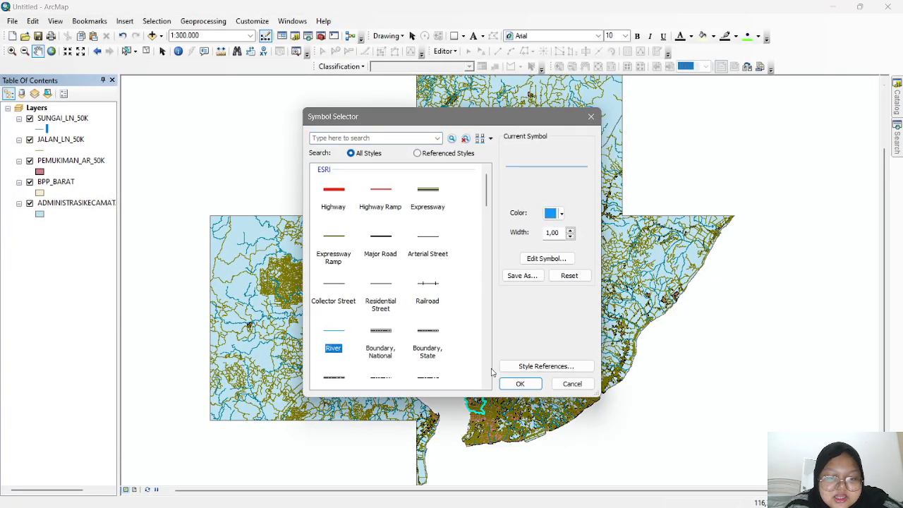
left_click(519, 384)
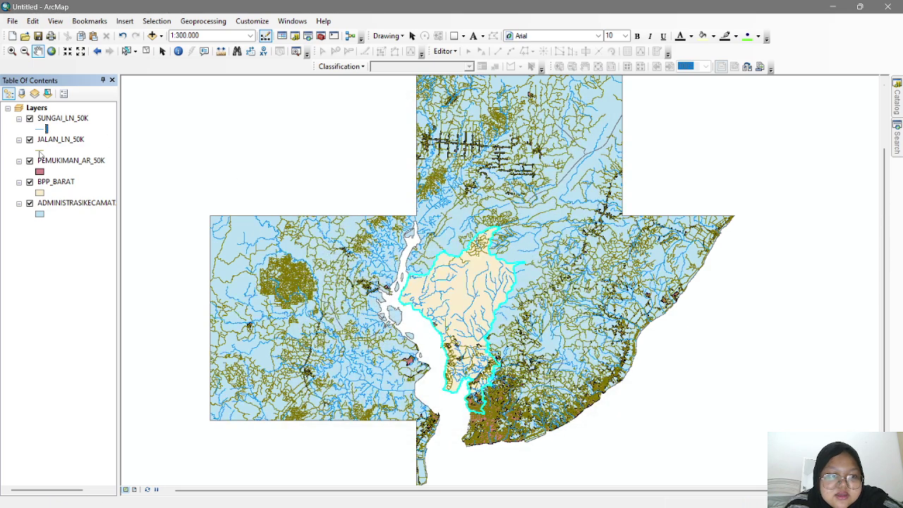
- Make the JALAN_LN_50K road lines black with a width of 0.4
left_click(40, 151)
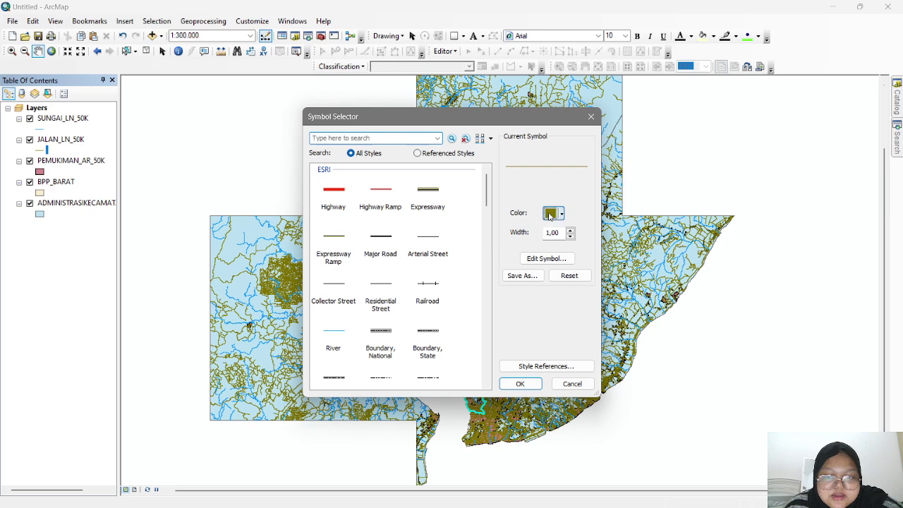
left_click(551, 214)
left_click(550, 344)
left_click(521, 383)
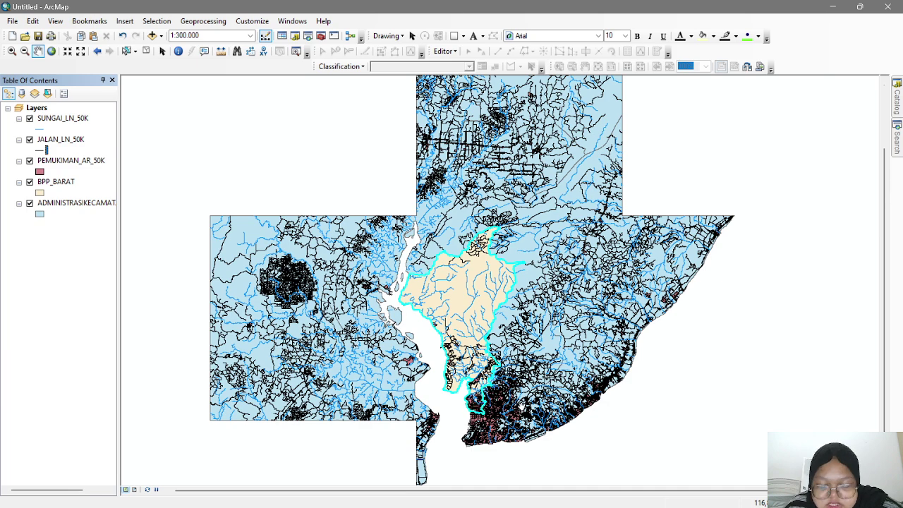
left_click(46, 151)
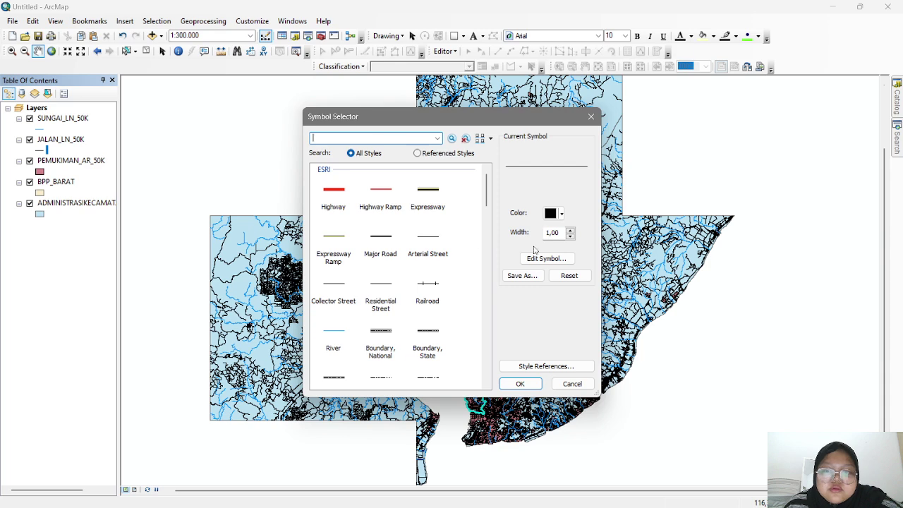
left_click(569, 237)
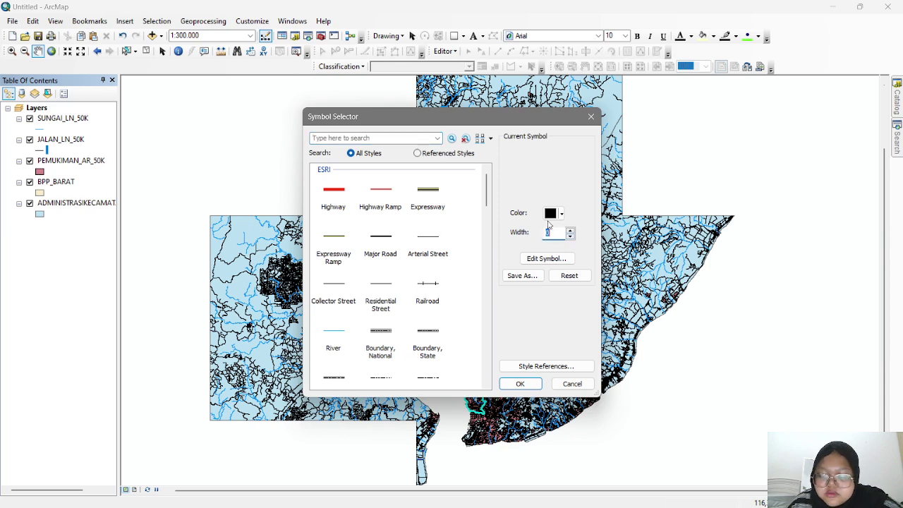
type(".4")
key("Return")
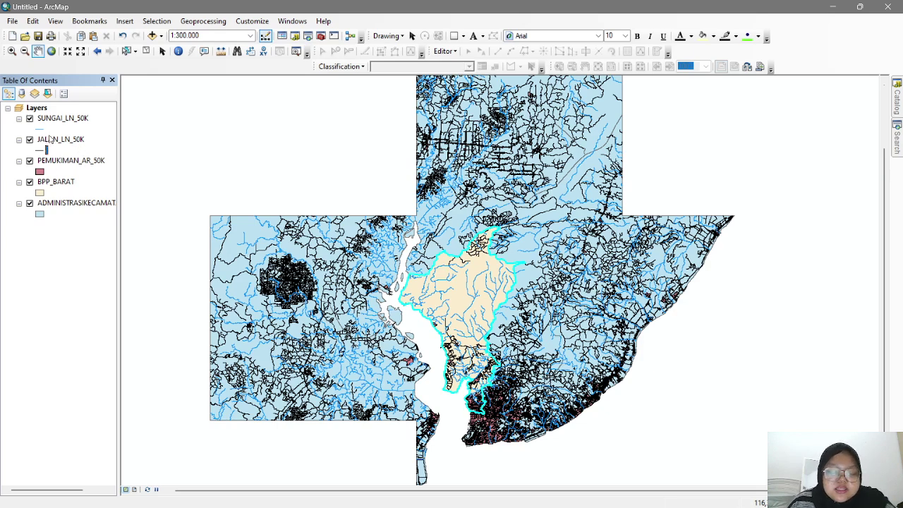
left_click(65, 118)
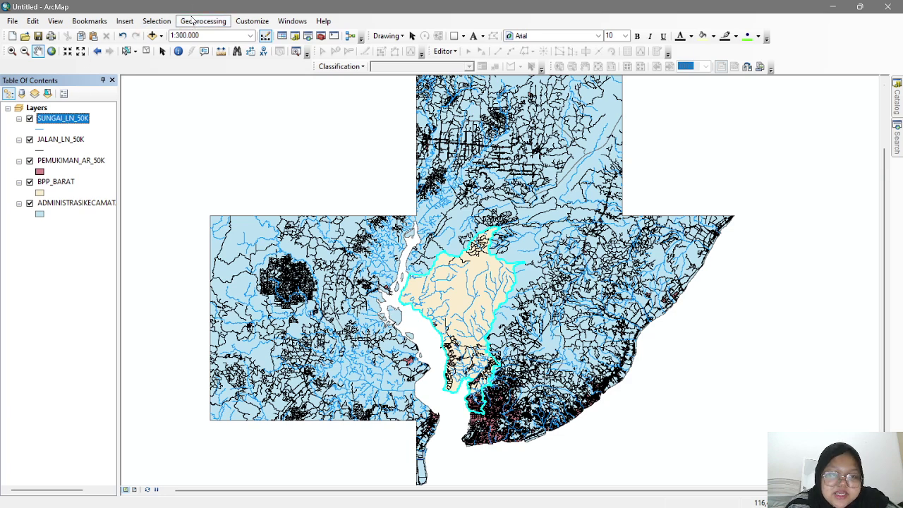
- Clip SUNGAI_LN_50K with BPP_BARAT as clip features, producing SUNGAI_LN_50K_Clip4
left_click(192, 20)
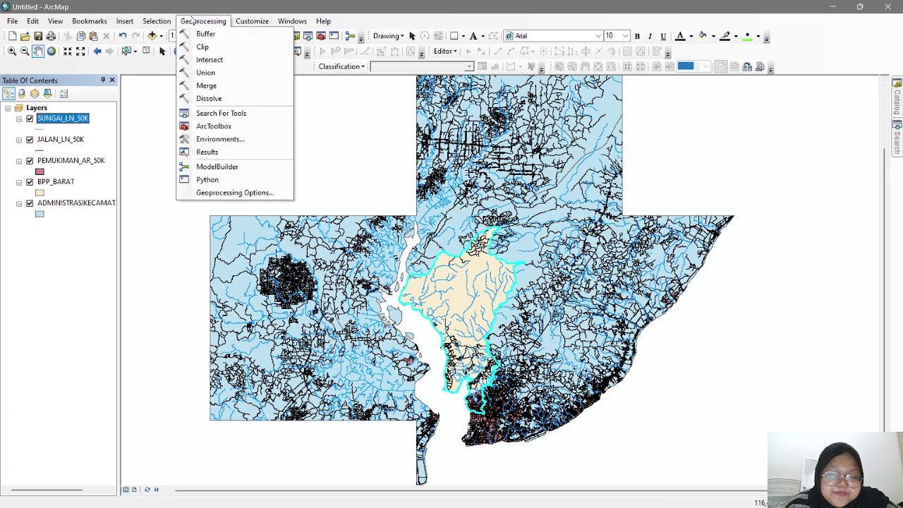
left_click(221, 46)
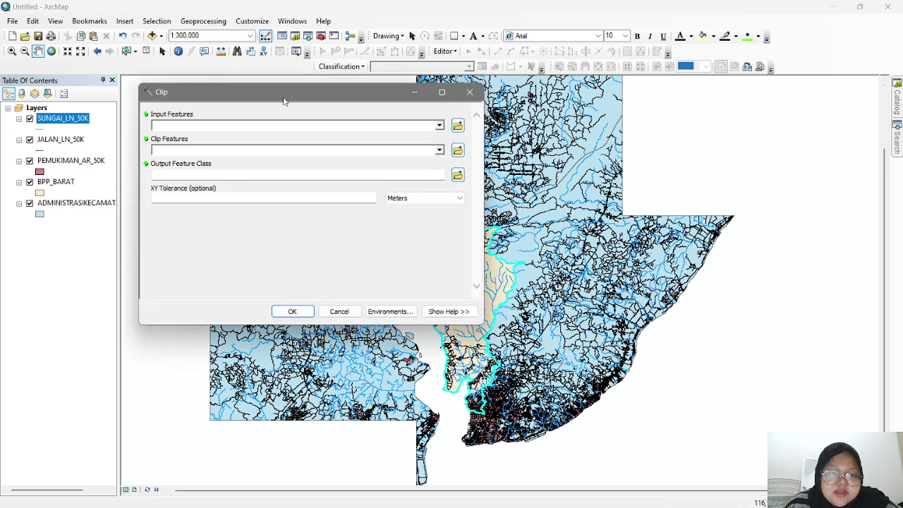
left_click_drag(284, 98, 273, 90)
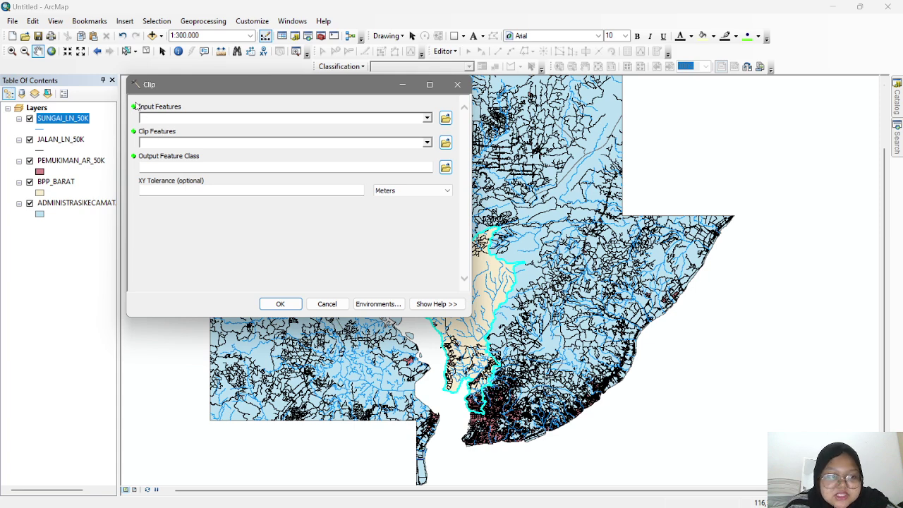
left_click_drag(53, 118, 161, 117)
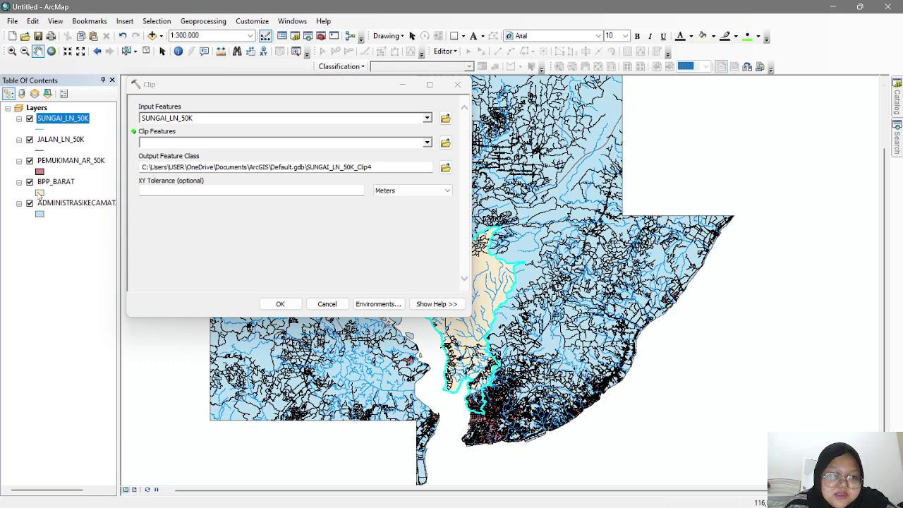
left_click(40, 194)
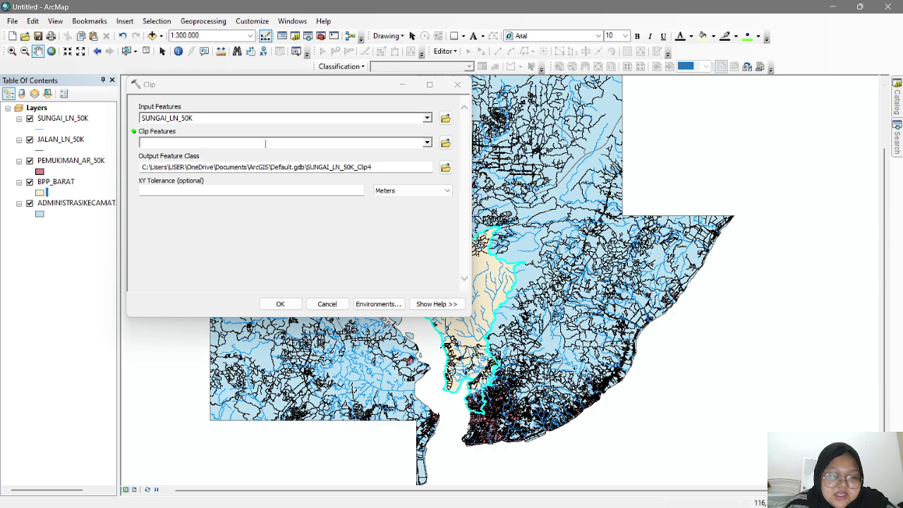
left_click(39, 194)
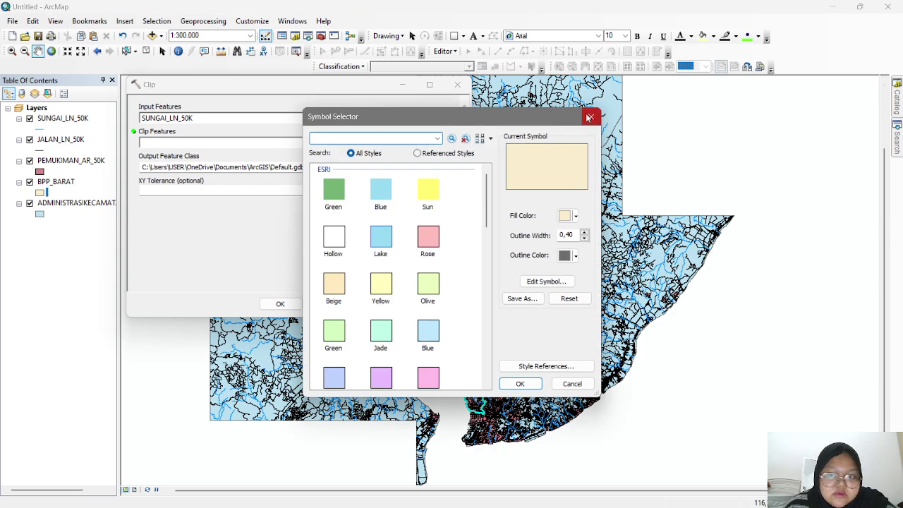
key("Escape")
left_click_drag(62, 181, 167, 143)
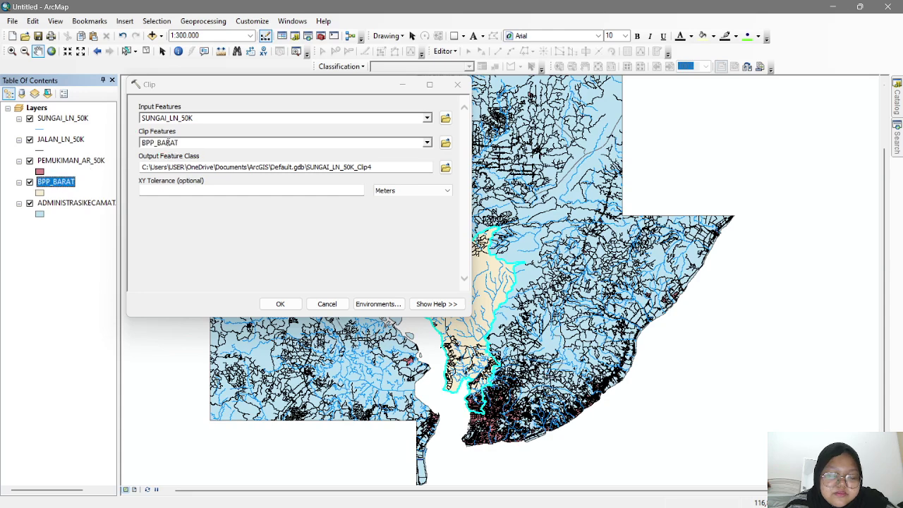
left_click(293, 313)
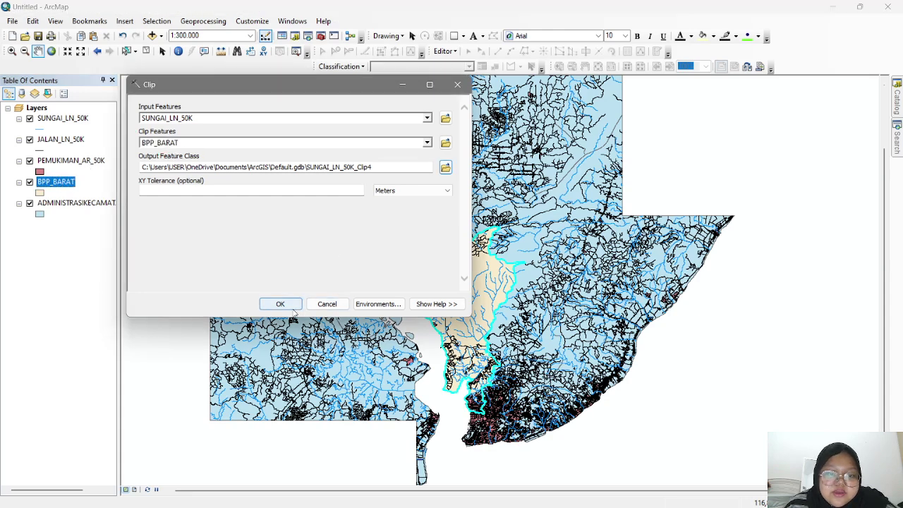
left_click(280, 304)
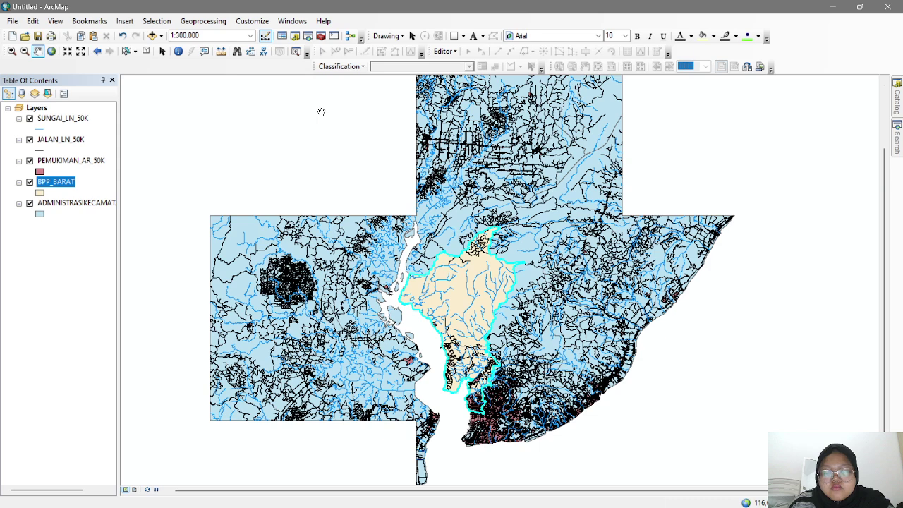
- Clip JALAN_LN_50K to BPP_BARAT, producing JALAN_LN_50K_Clip5
left_click(209, 24)
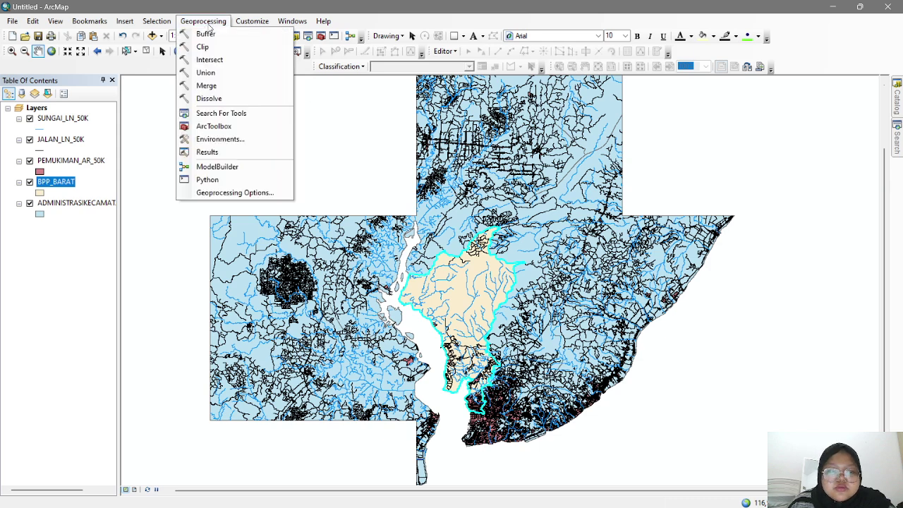
left_click(203, 47)
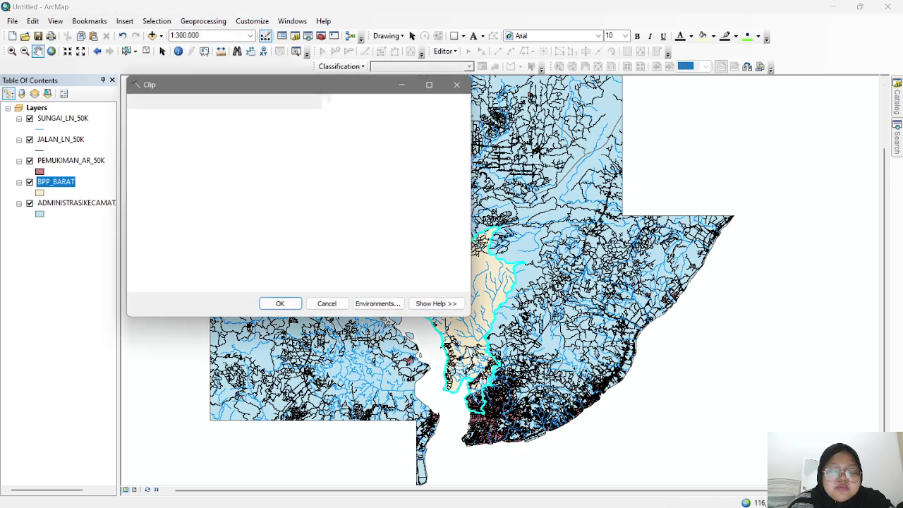
left_click(48, 148)
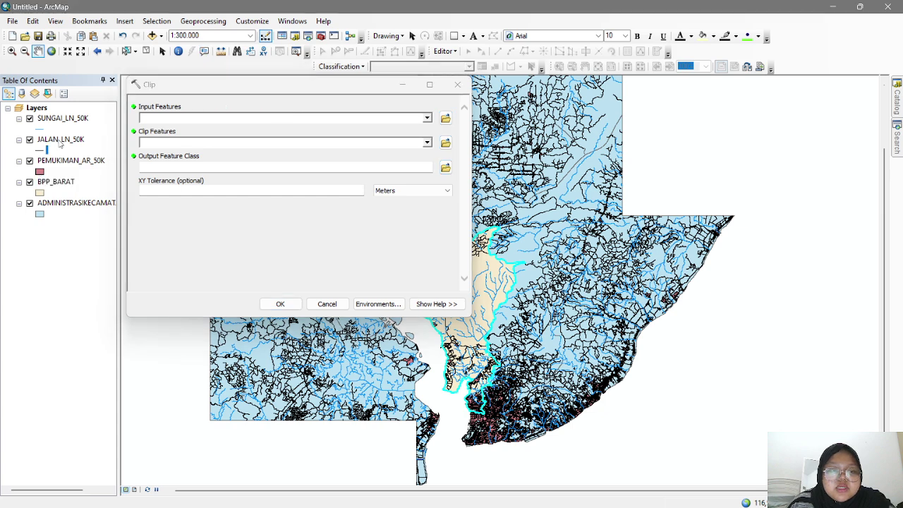
left_click_drag(40, 141, 146, 120)
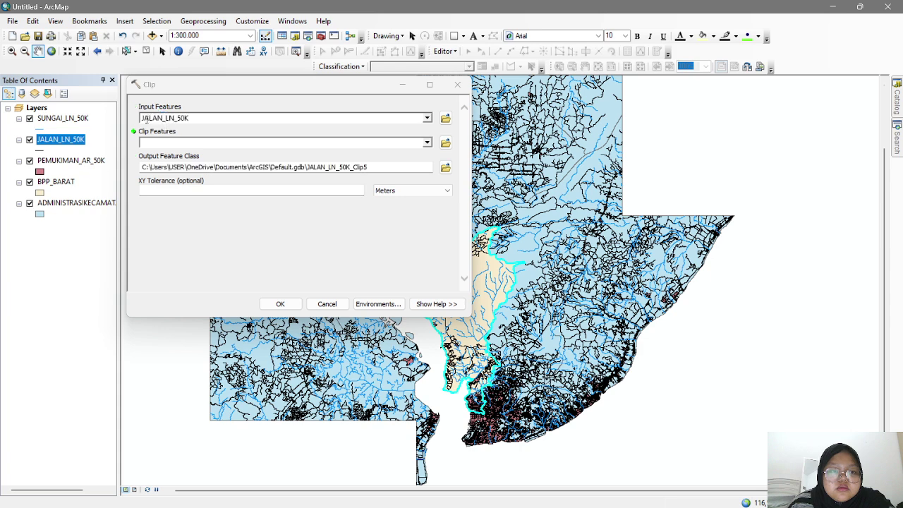
left_click_drag(38, 192, 118, 160)
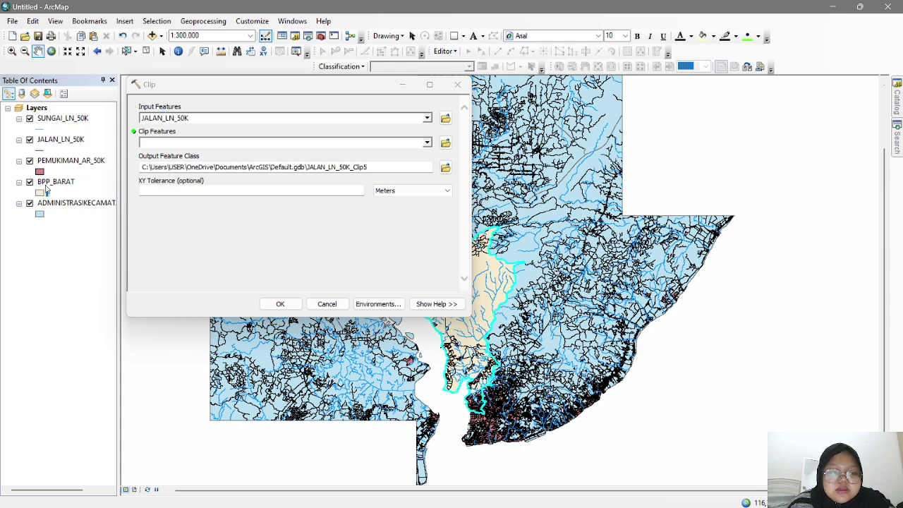
left_click_drag(46, 187, 161, 143)
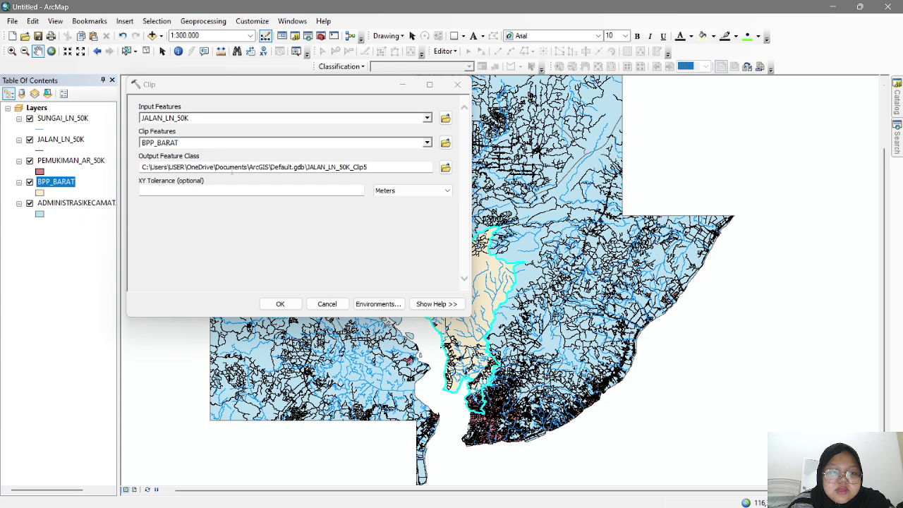
left_click(286, 304)
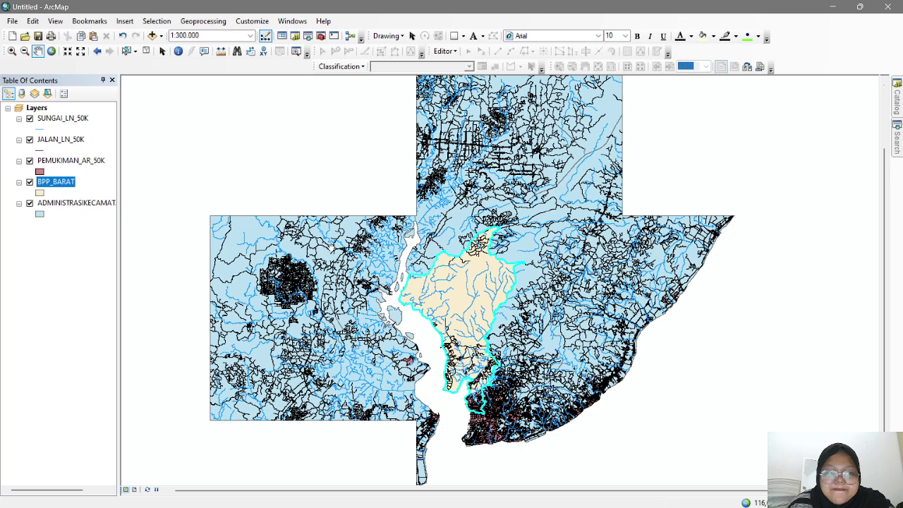
- Clip PEMUKIMAN_AR_50K to BPP_BARAT, producing PEMUKIMAN_AR_50K_Clip4
left_click(211, 21)
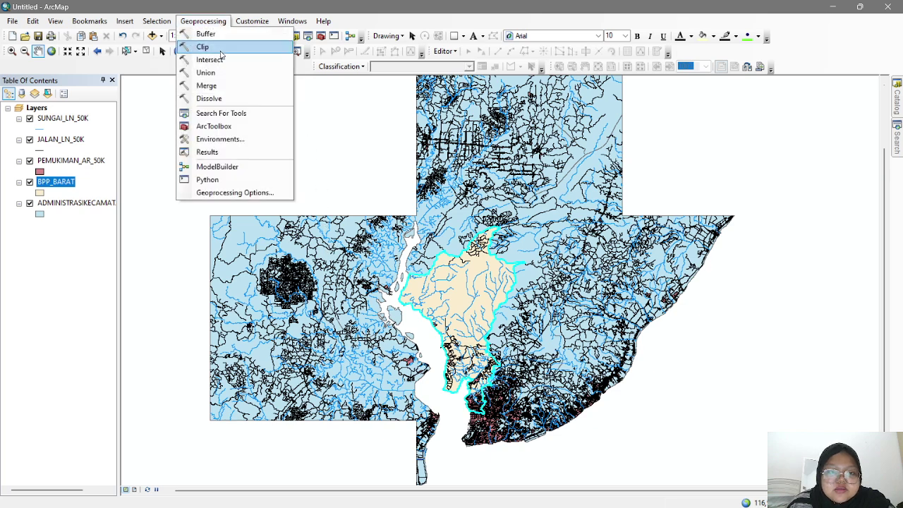
left_click(220, 48)
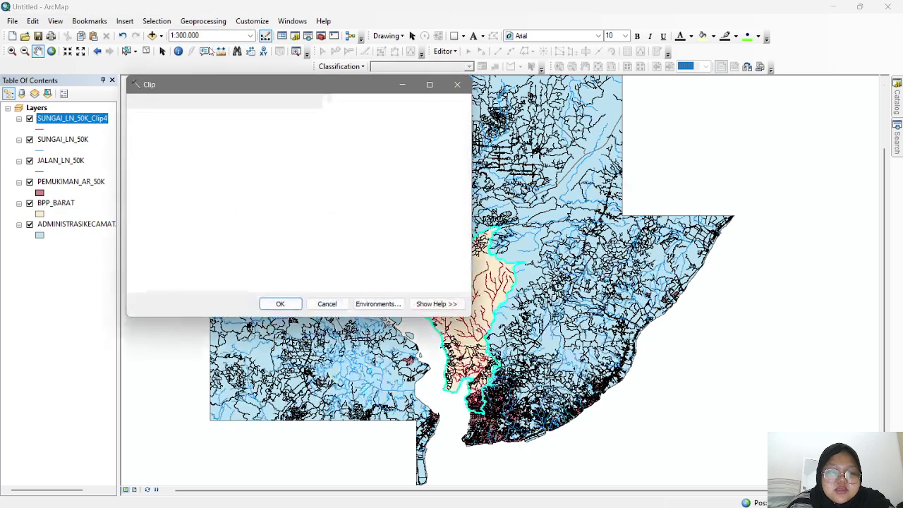
left_click_drag(70, 182, 143, 118)
left_click_drag(56, 224, 161, 144)
left_click(280, 304)
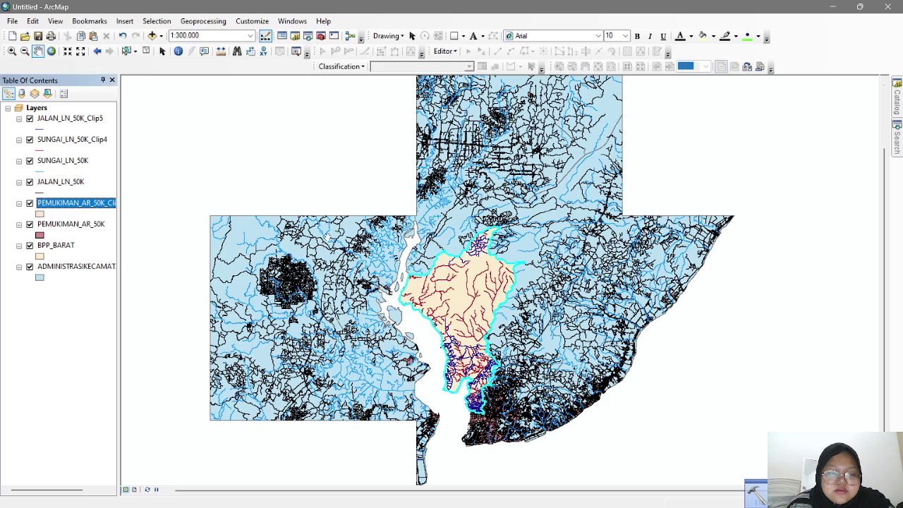
- Remove the unclipped SUNGAI_LN_50K, JALAN_LN_50K and PEMUKIMAN_AR_50K layers and recentre the district
right_click(78, 165)
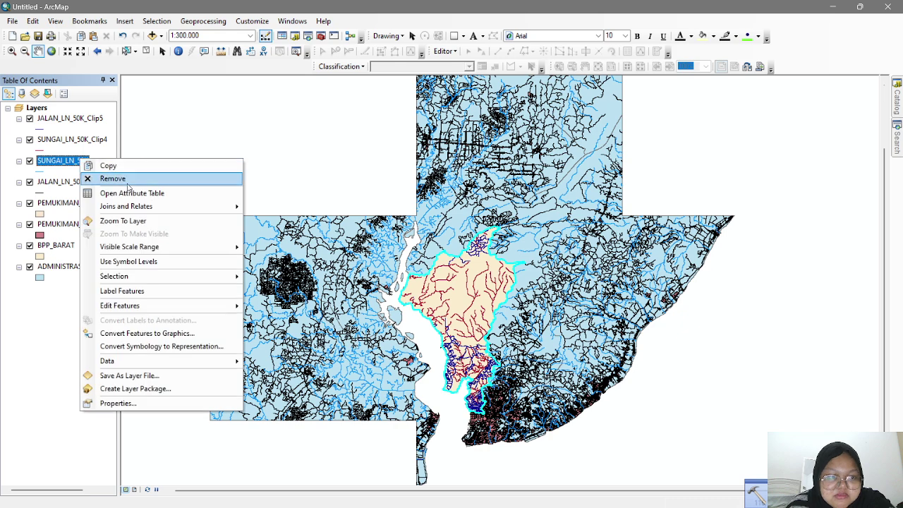
left_click(63, 174)
right_click(64, 169)
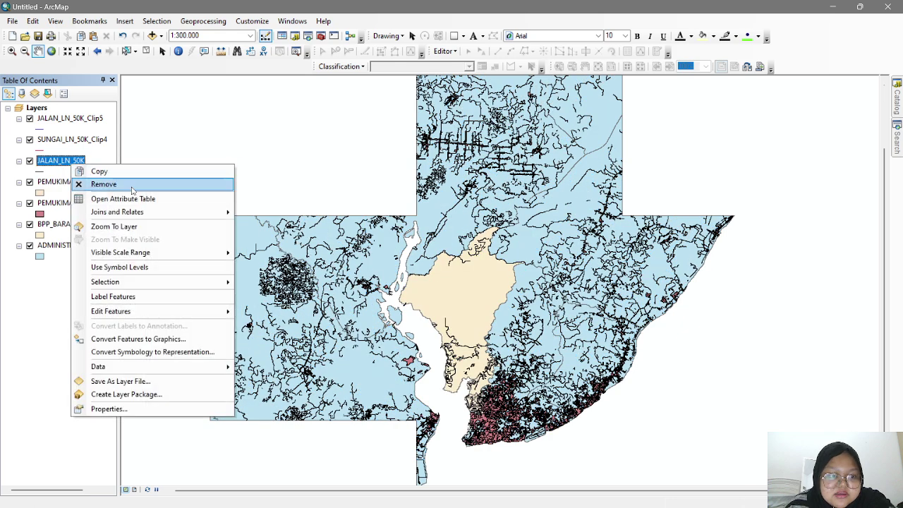
left_click(106, 184)
right_click(79, 183)
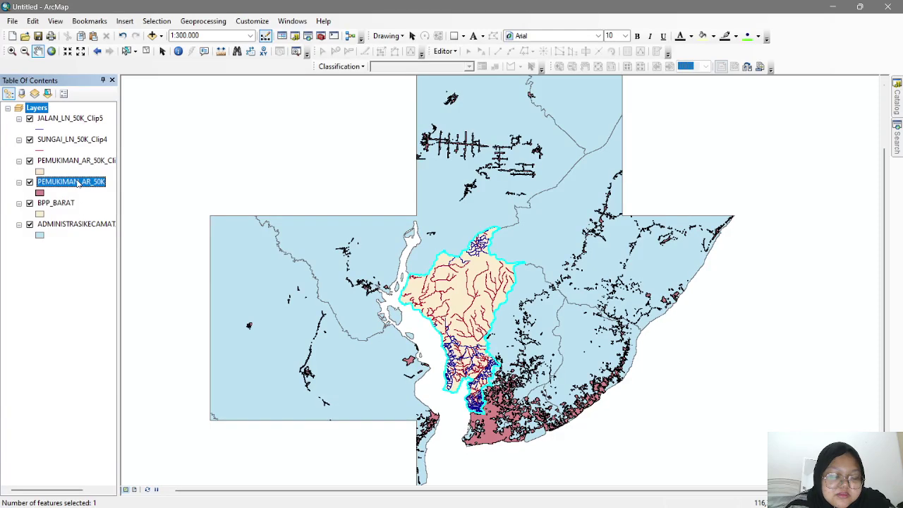
left_click(106, 199)
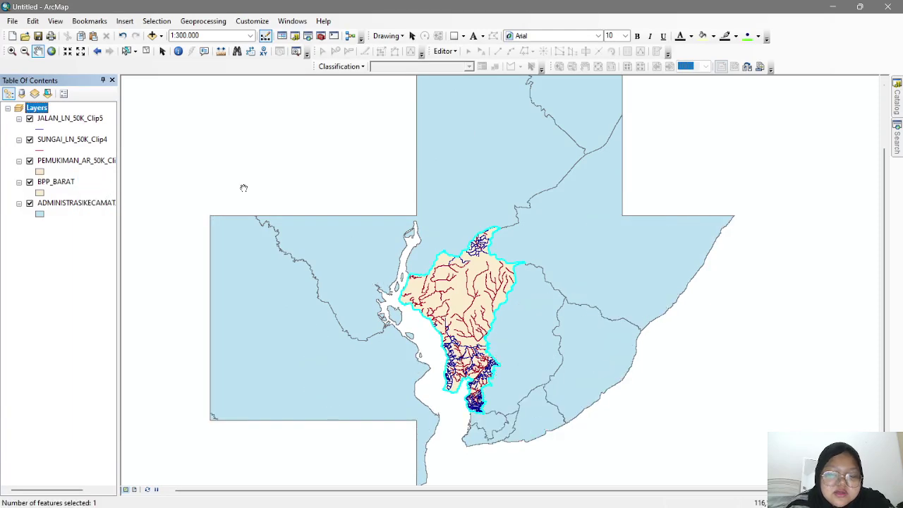
scroll(497, 281, "down", 2)
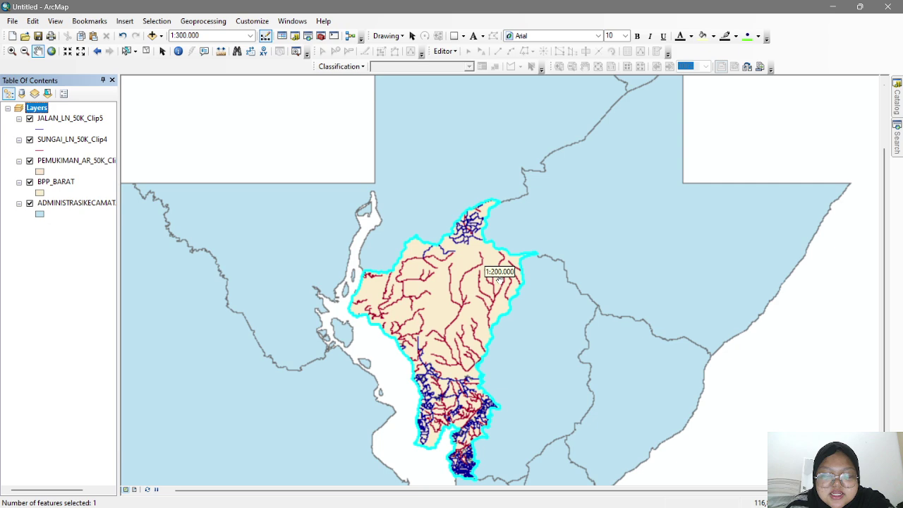
scroll(485, 272, "down", 1)
scroll(485, 268, "up", 1)
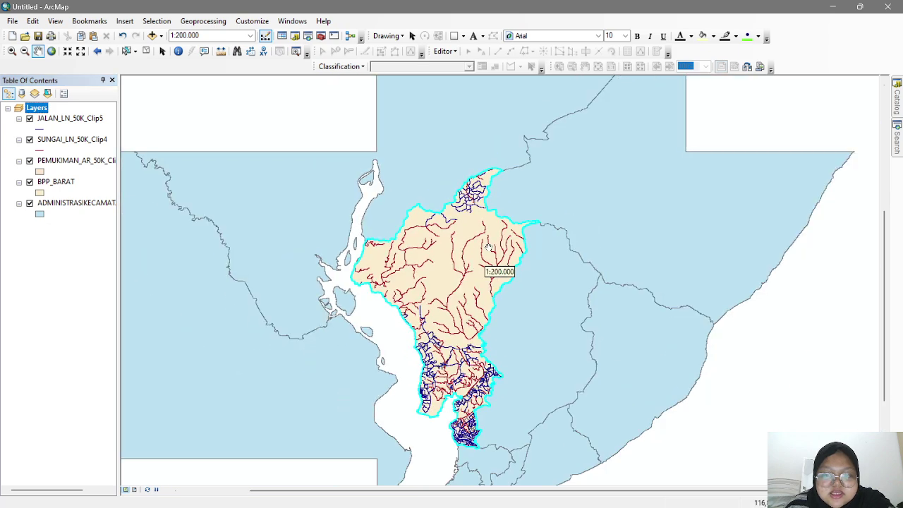
left_click_drag(474, 244, 480, 233)
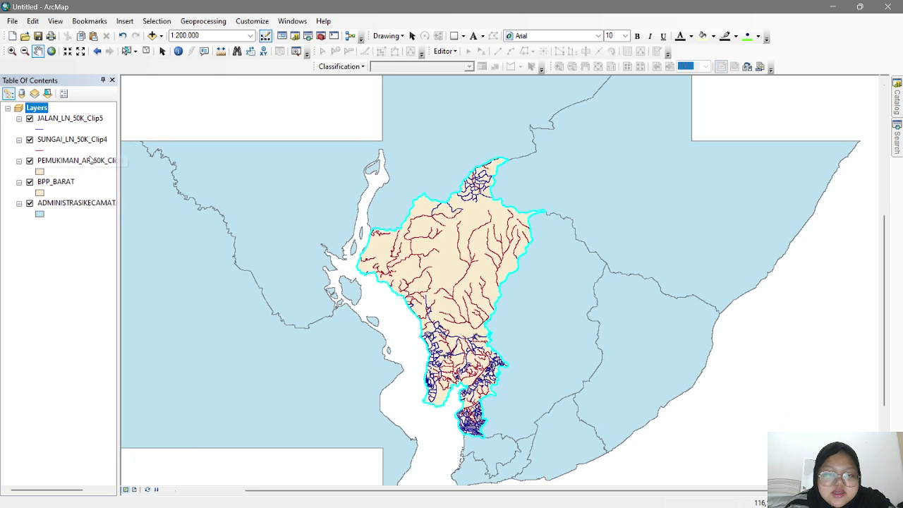
- Apply the blue River line style to the clipped river lines
left_click(38, 129)
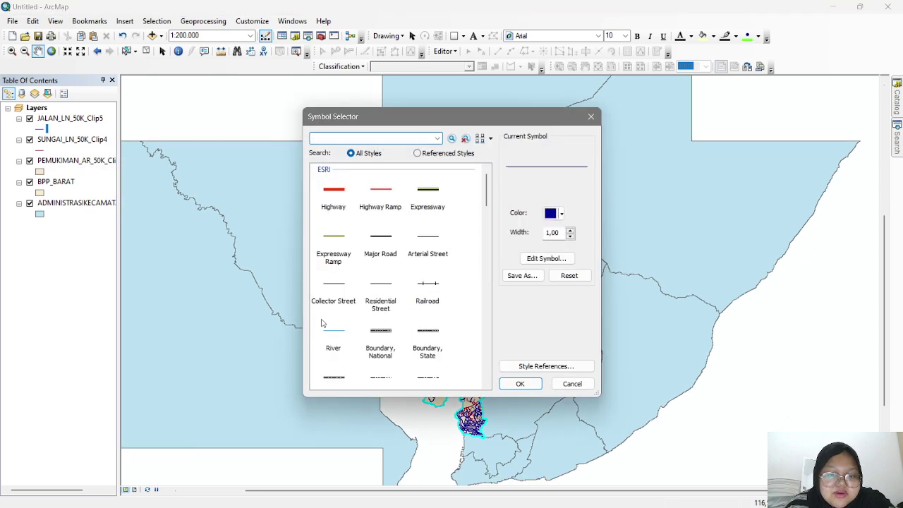
left_click(332, 338)
left_click(519, 383)
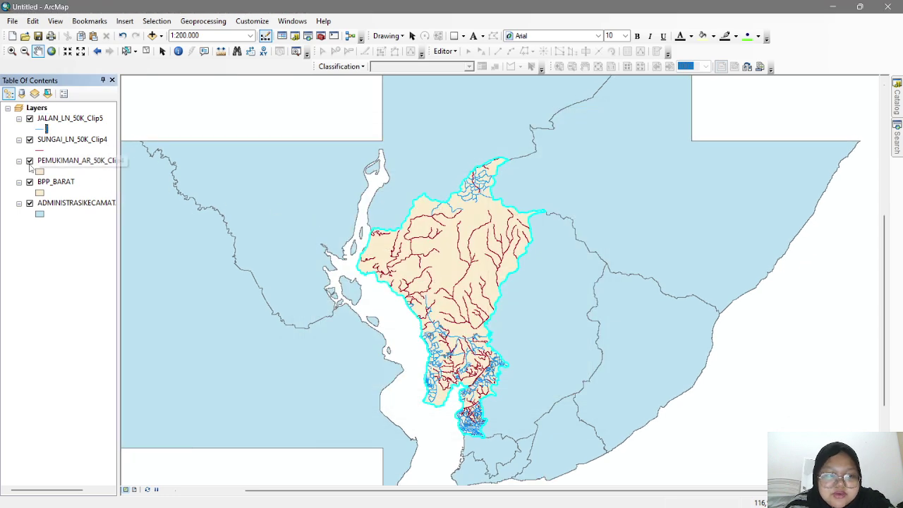
left_click(39, 151)
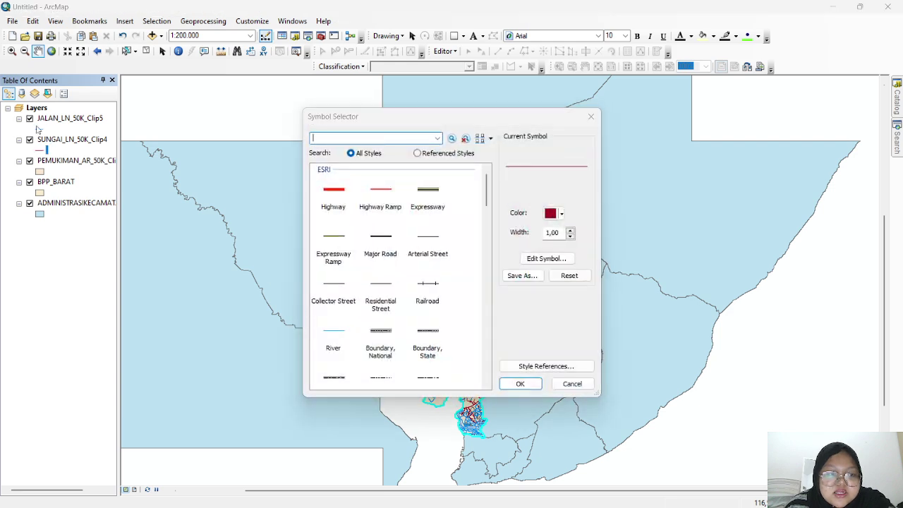
left_click(332, 337)
left_click(519, 383)
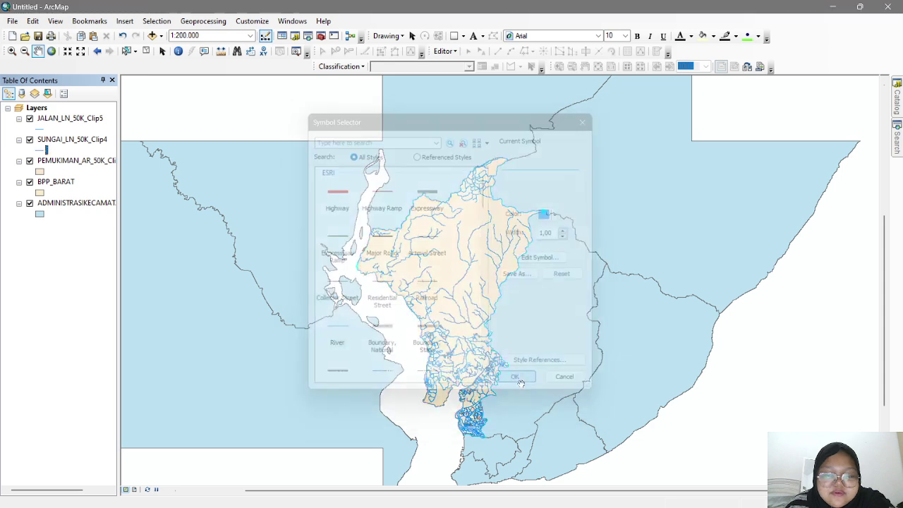
- Make the clipped road lines black with a width of 0,5
left_click(41, 130)
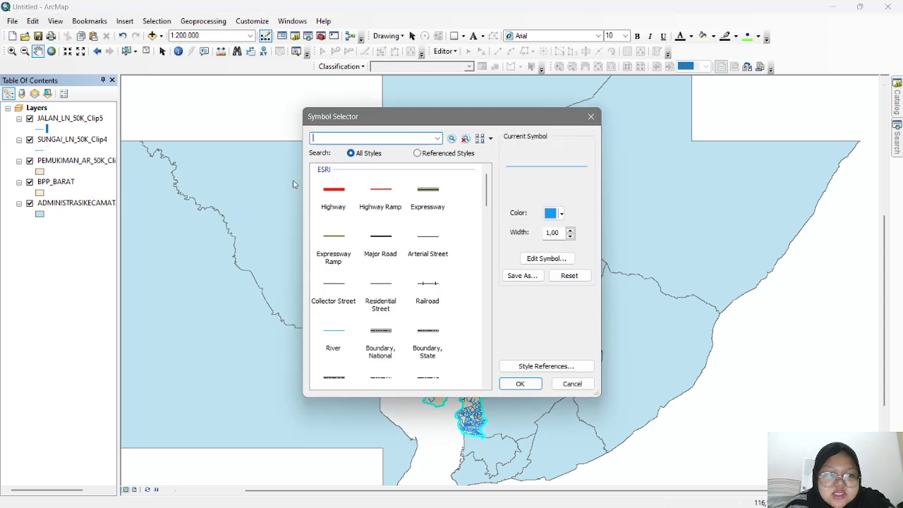
left_click(556, 212)
left_click(549, 339)
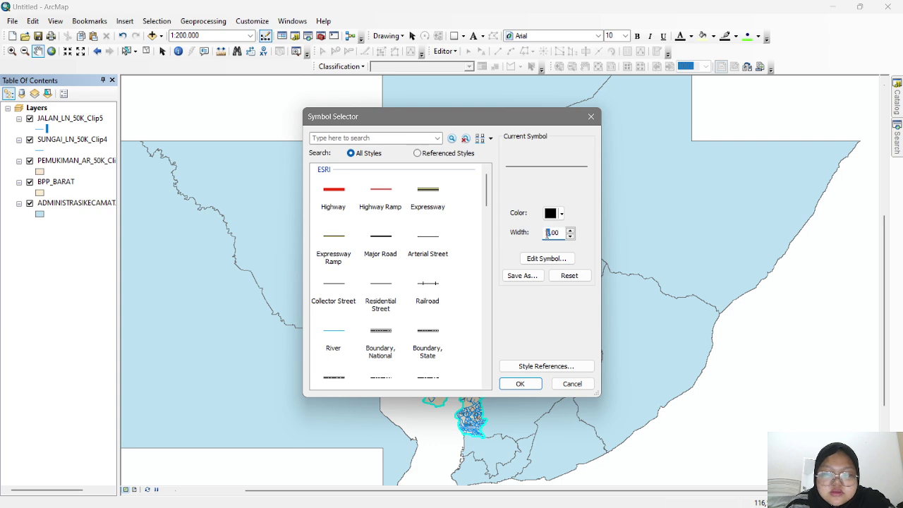
left_click(570, 230)
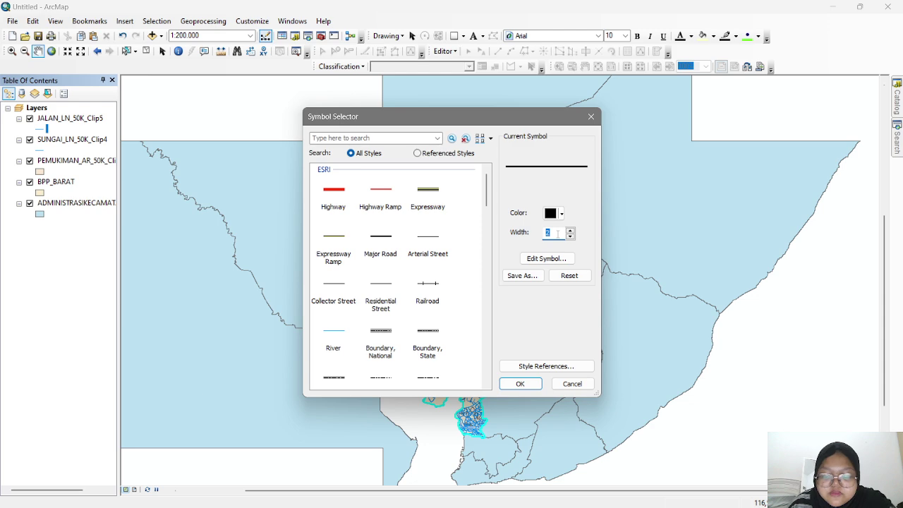
type("0,5")
key("Return")
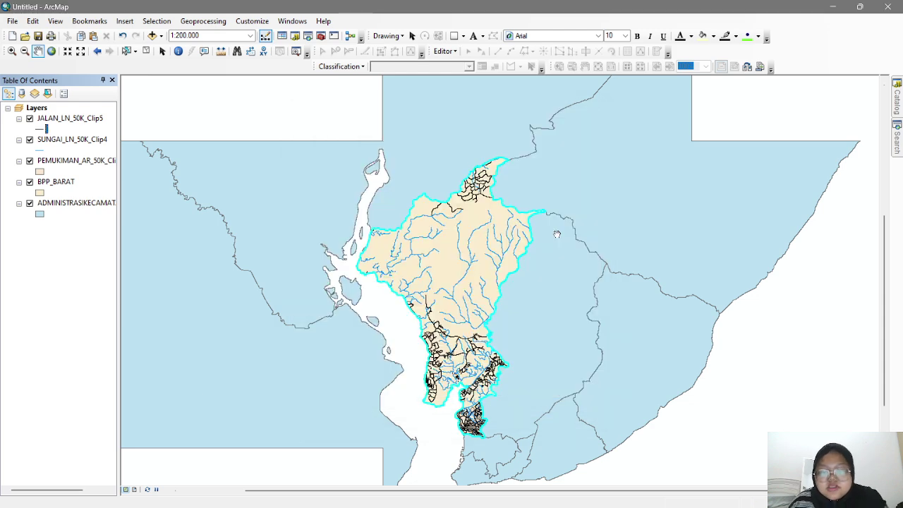
- Fill the clipped PEMUKIMAN_AR_50K_Clip4 settlement areas with solid red
left_click(40, 172)
scroll(418, 361, "down", 3)
left_click(423, 212)
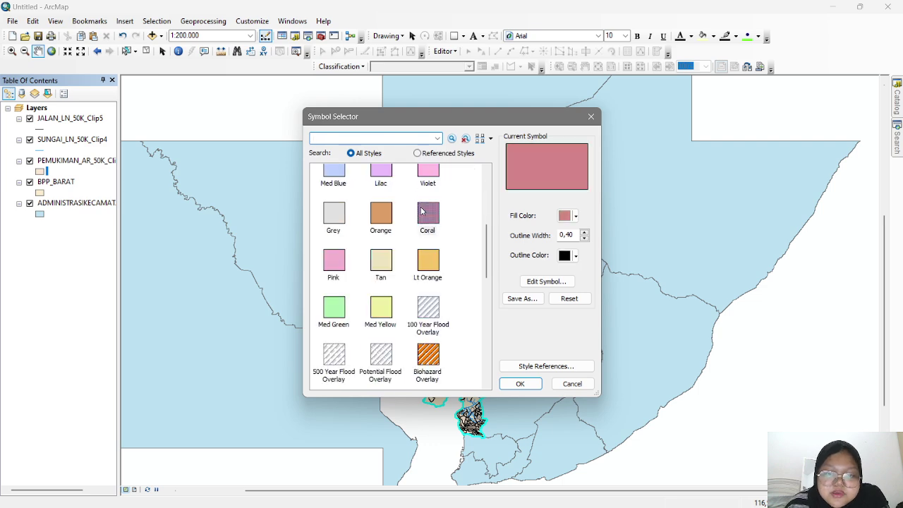
left_click(520, 385)
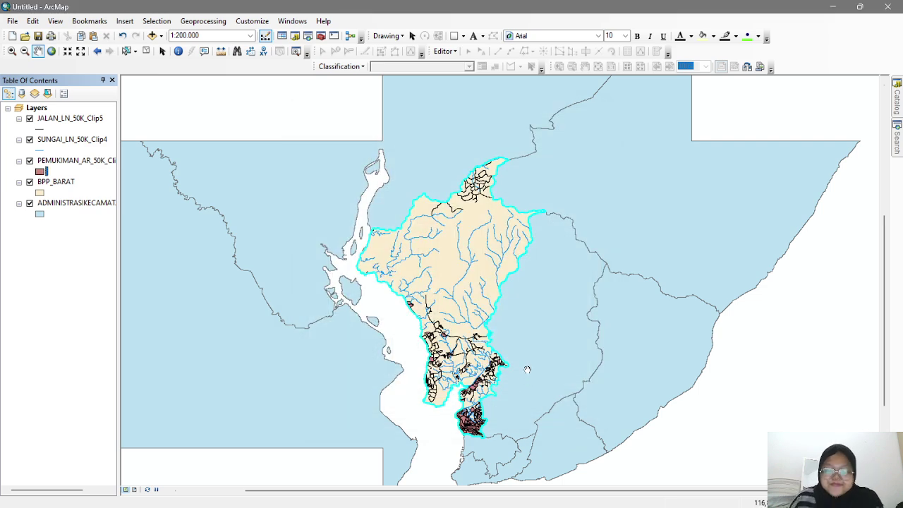
left_click(42, 172)
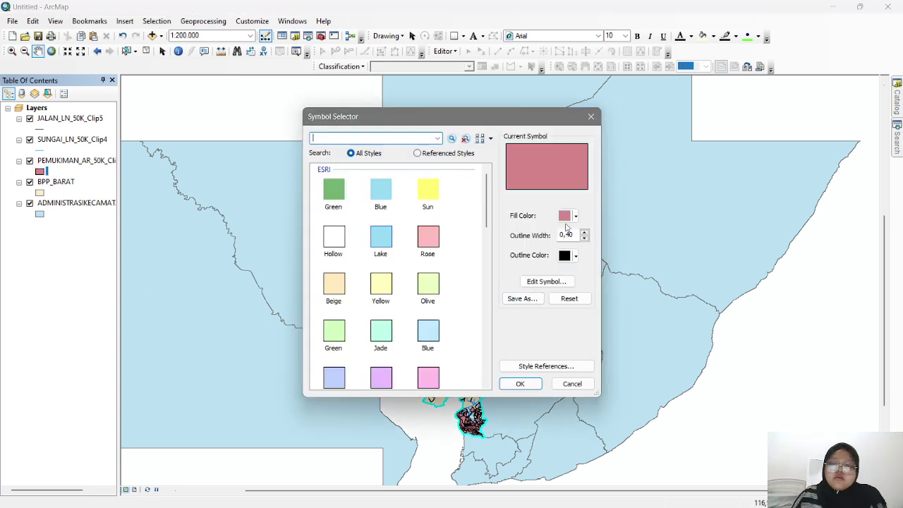
left_click(568, 216)
left_click(573, 278)
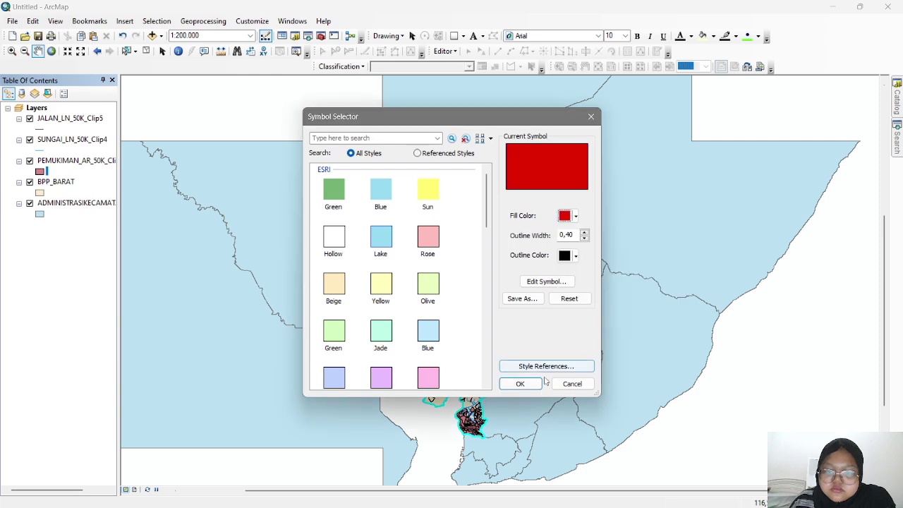
left_click(525, 383)
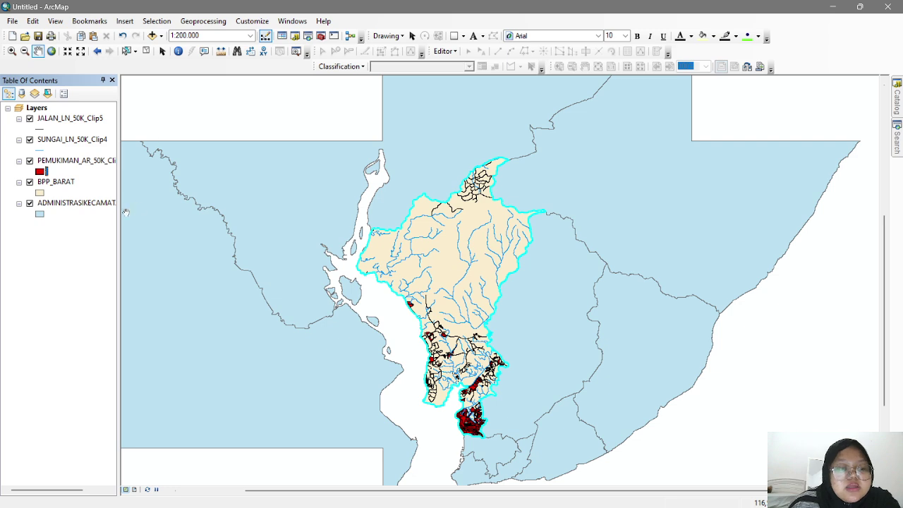
left_click(98, 204)
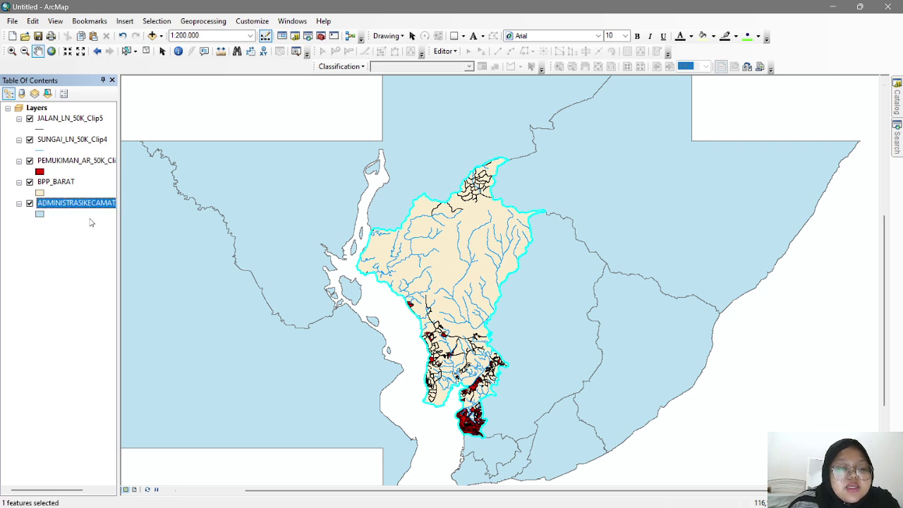
- Symbolize the district layer by unique NAMOBJ values, adding all values as categories
right_click(71, 205)
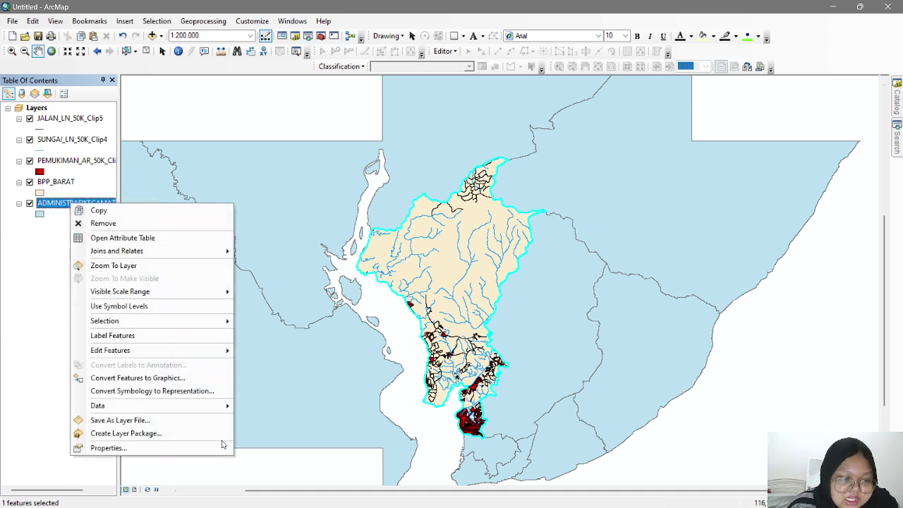
left_click(200, 448)
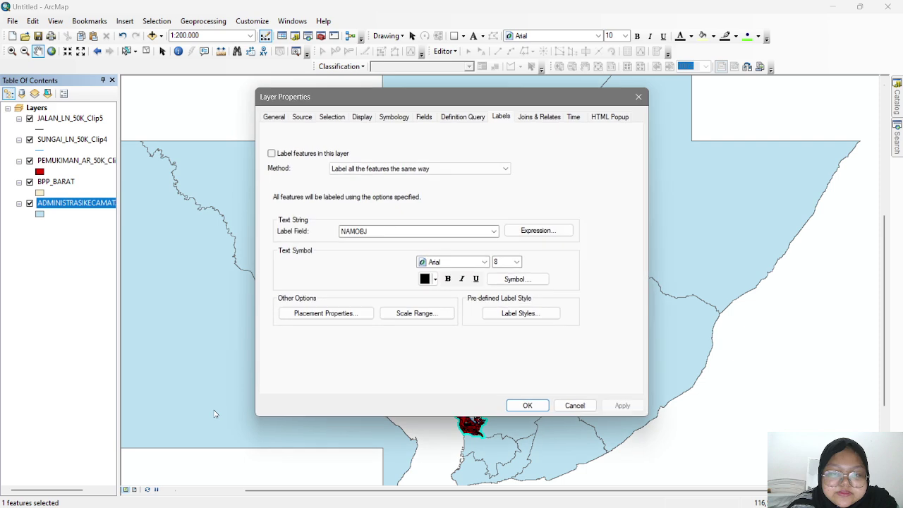
left_click(391, 125)
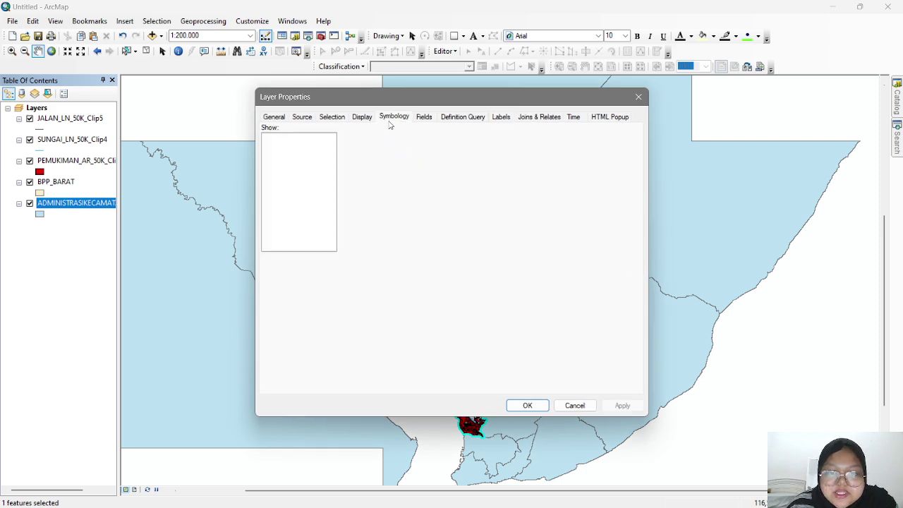
left_click(291, 159)
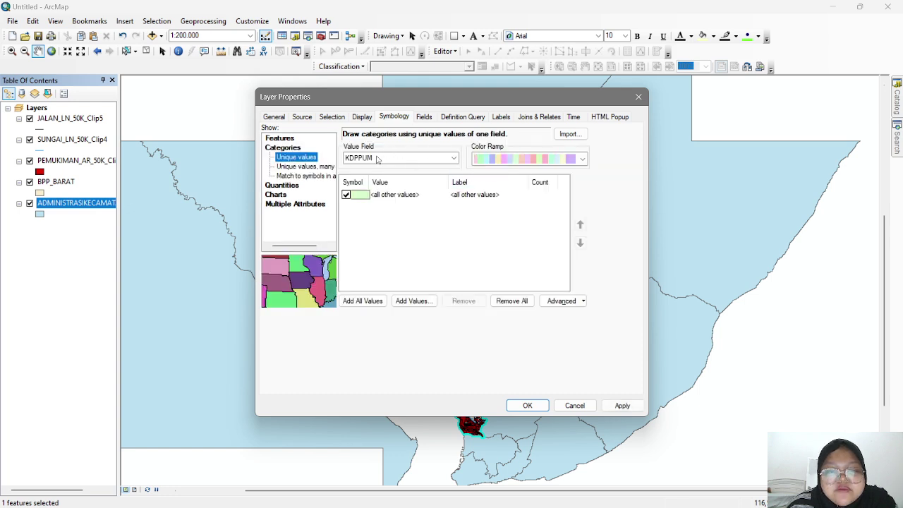
left_click(374, 160)
left_click(392, 175)
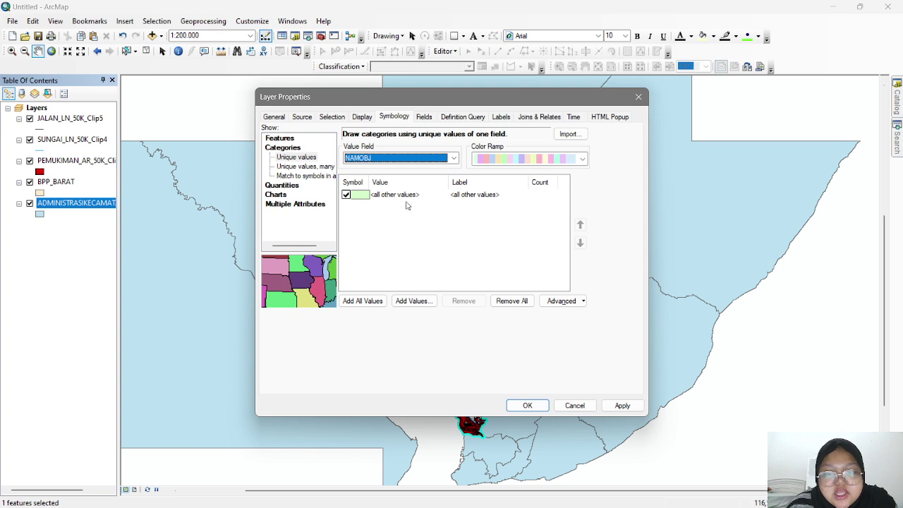
left_click(363, 300)
scroll(423, 198, "down", 2)
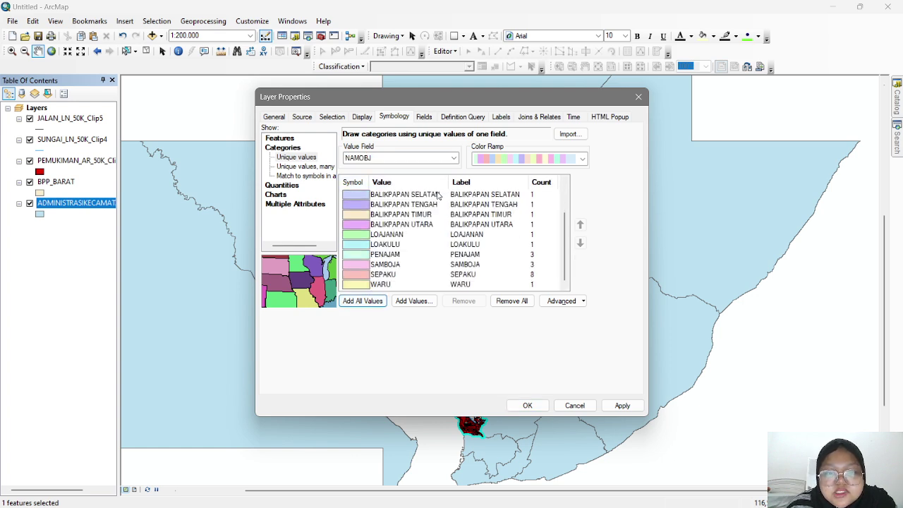
scroll(423, 224, "up", 2)
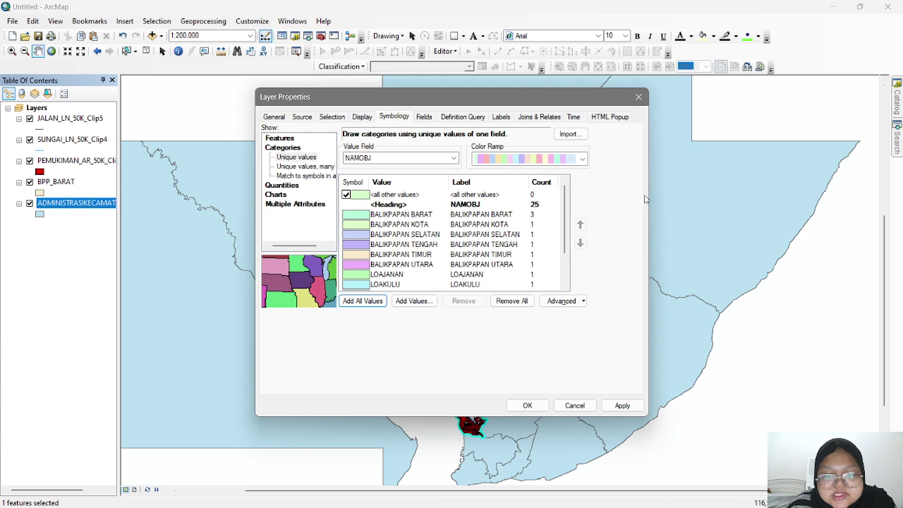
- Give the shared district category symbol a No Color fill so the polygons are hollow
right_click(368, 305)
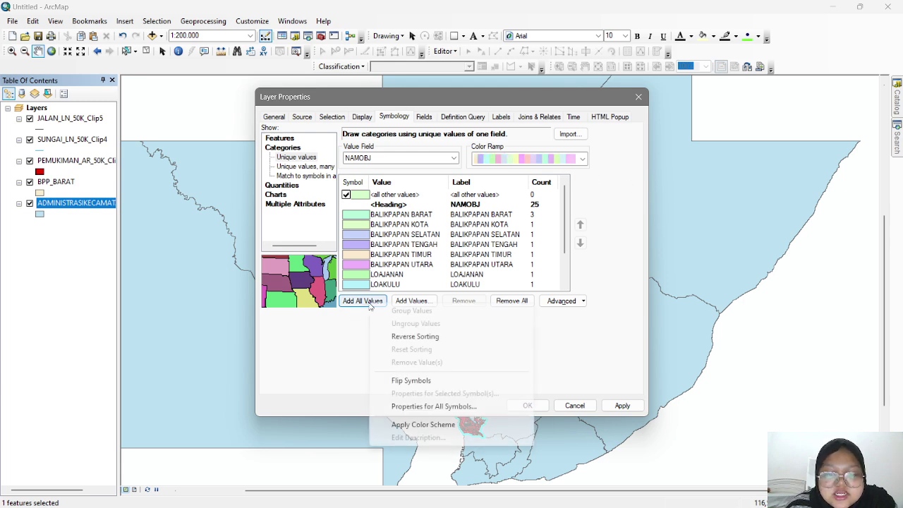
left_click(433, 409)
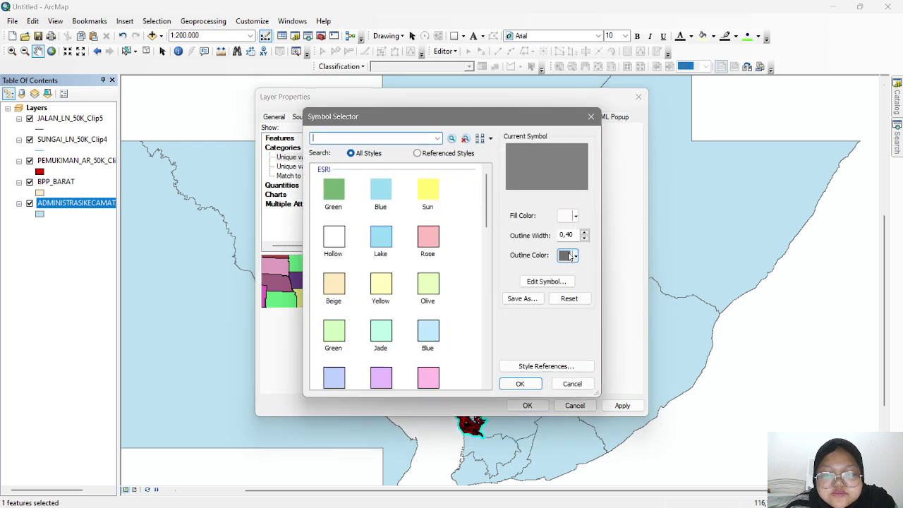
left_click(546, 280)
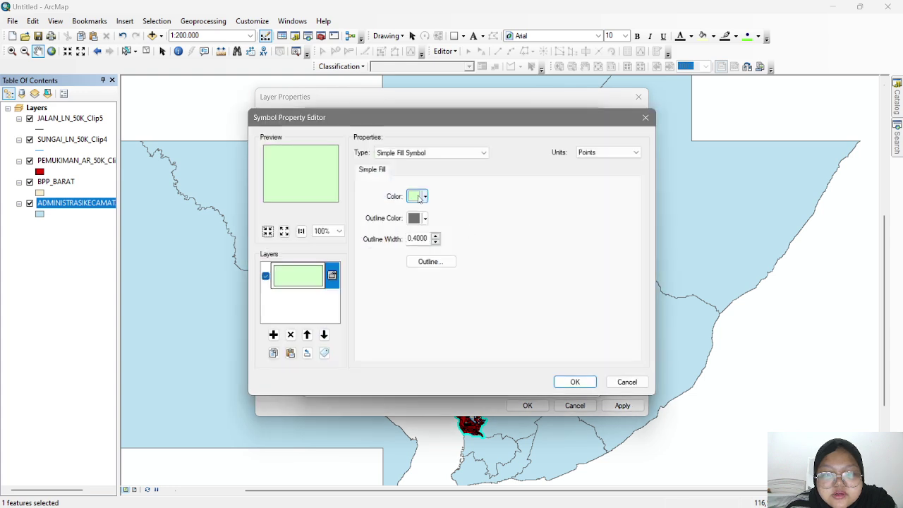
left_click(421, 197)
left_click(481, 211)
- Outline the districts in black with the dashed Boundary, City line style and apply it
left_click(423, 219)
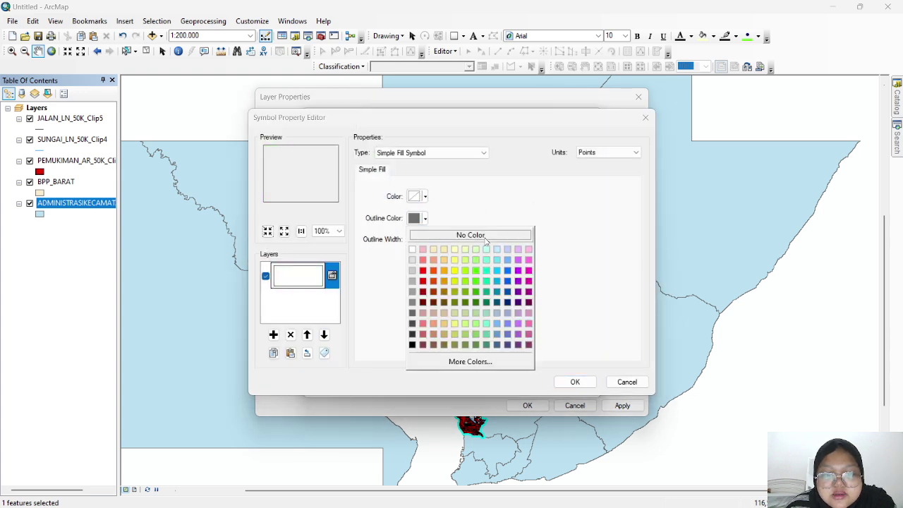
left_click(412, 345)
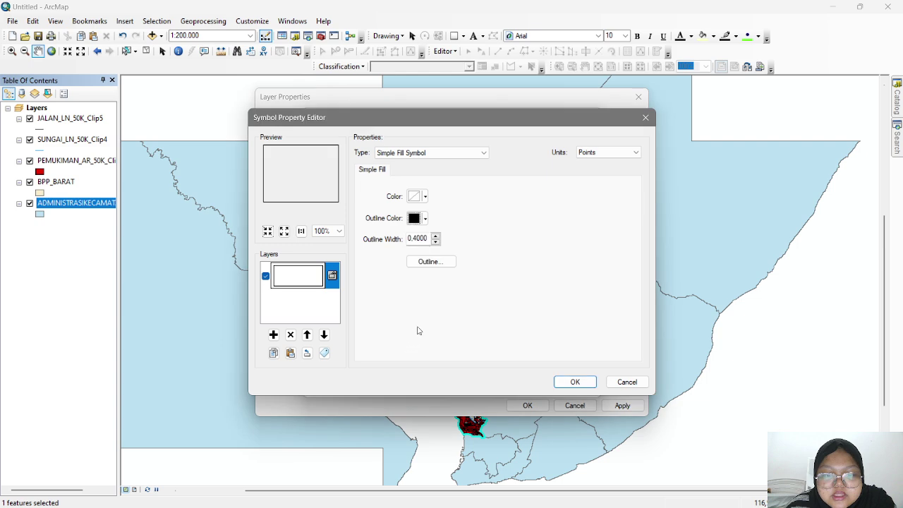
left_click(430, 262)
scroll(395, 310, "down", 3)
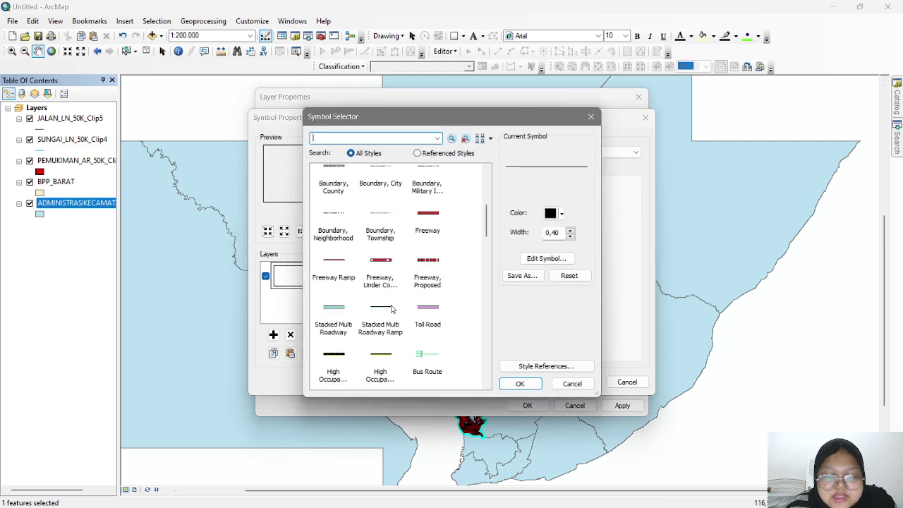
scroll(407, 282, "up", 2)
left_click(380, 236)
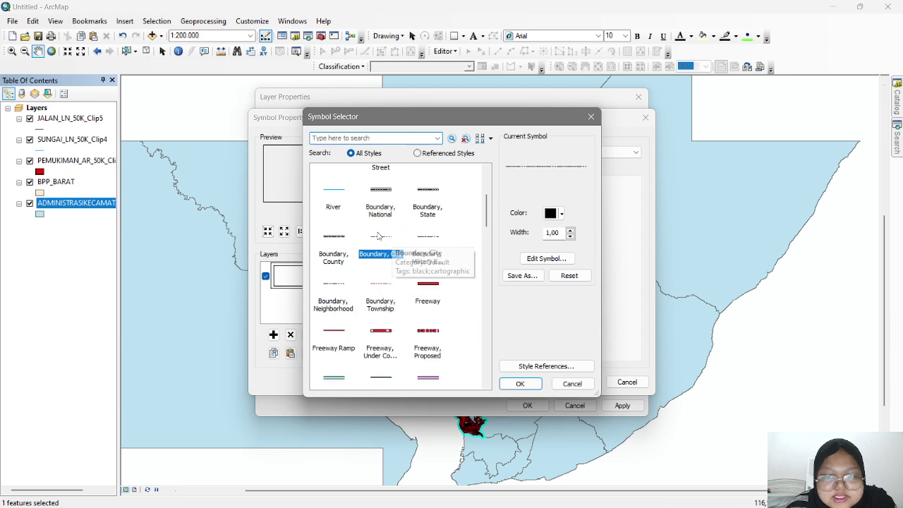
left_click(520, 383)
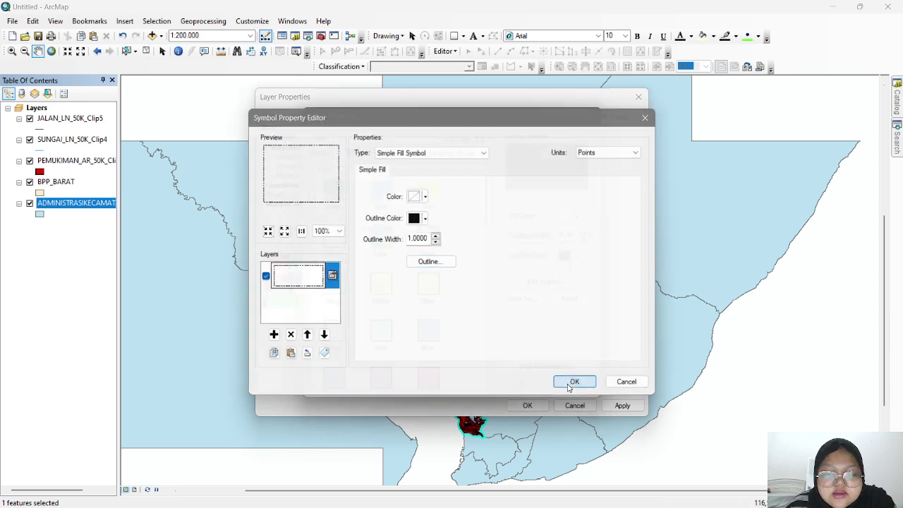
left_click(569, 380)
left_click(520, 383)
left_click(622, 406)
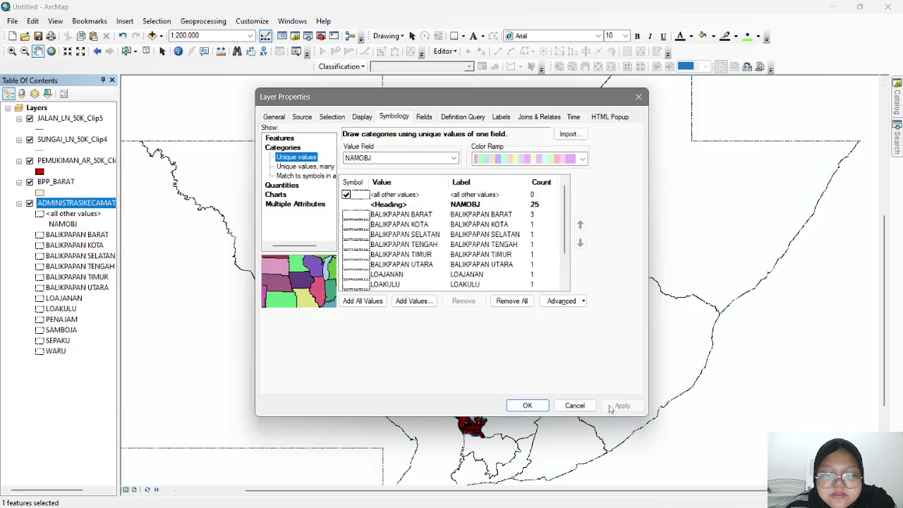
left_click(527, 405)
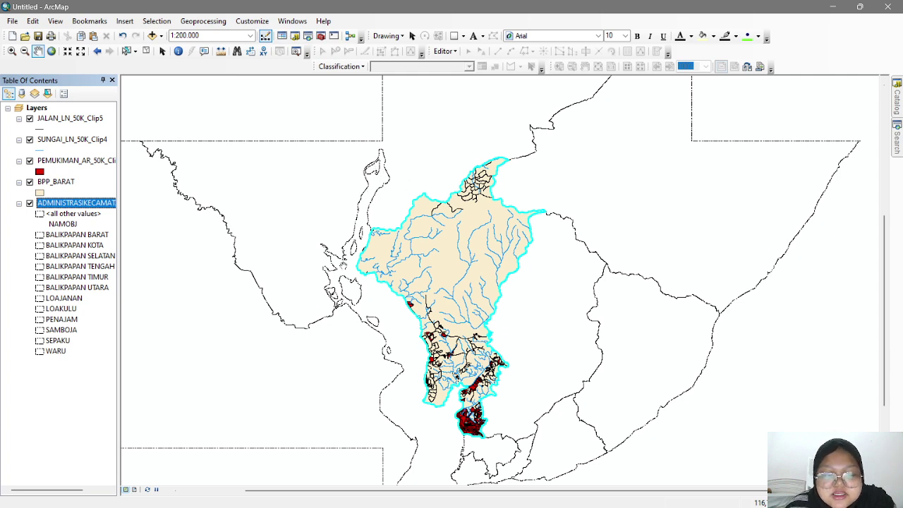
right_click(88, 206)
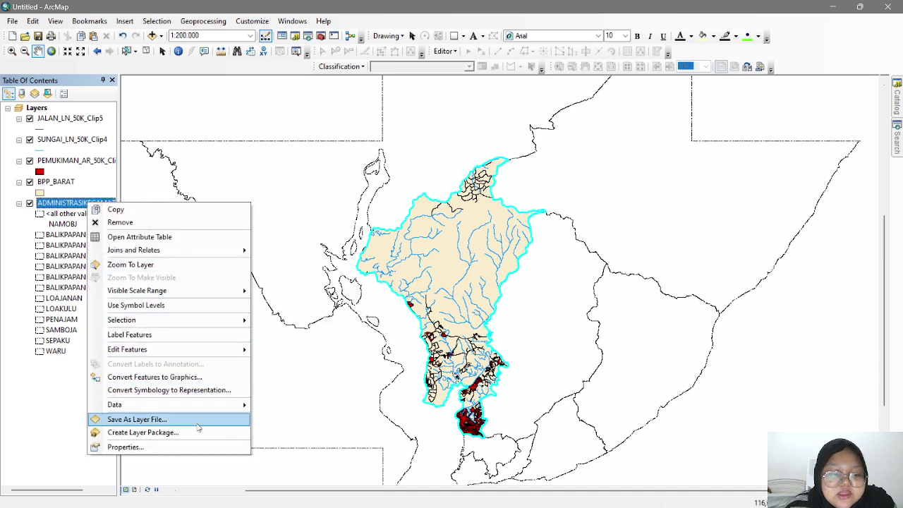
- Turn on district labels from the NAMOBJ field in Times New Roman
left_click(193, 448)
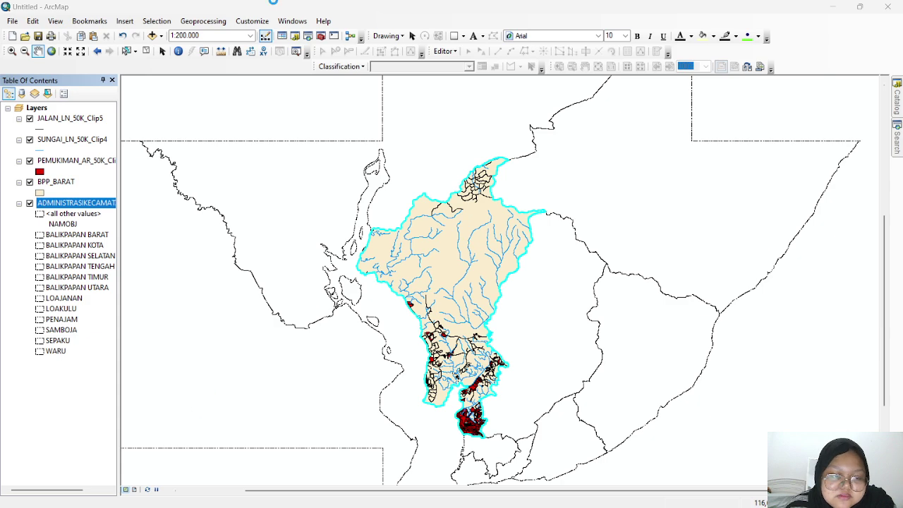
left_click(501, 117)
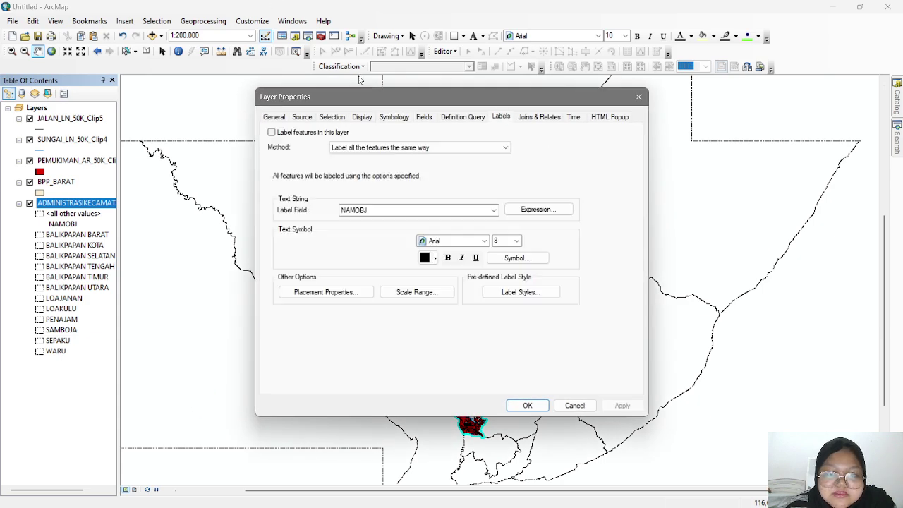
left_click(476, 212)
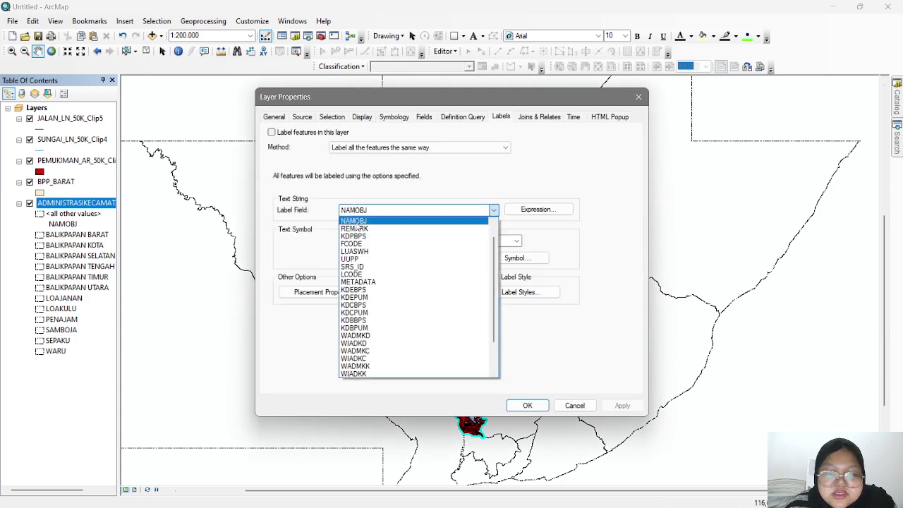
left_click(356, 222)
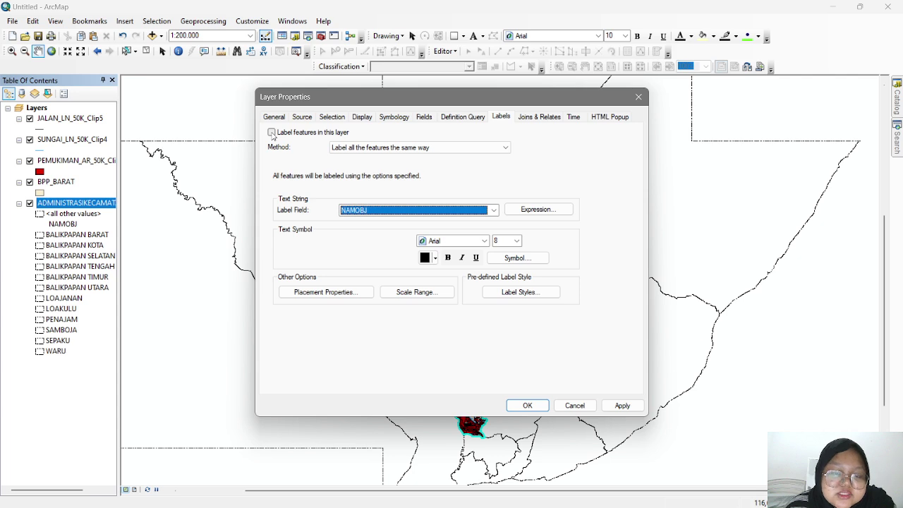
left_click(272, 132)
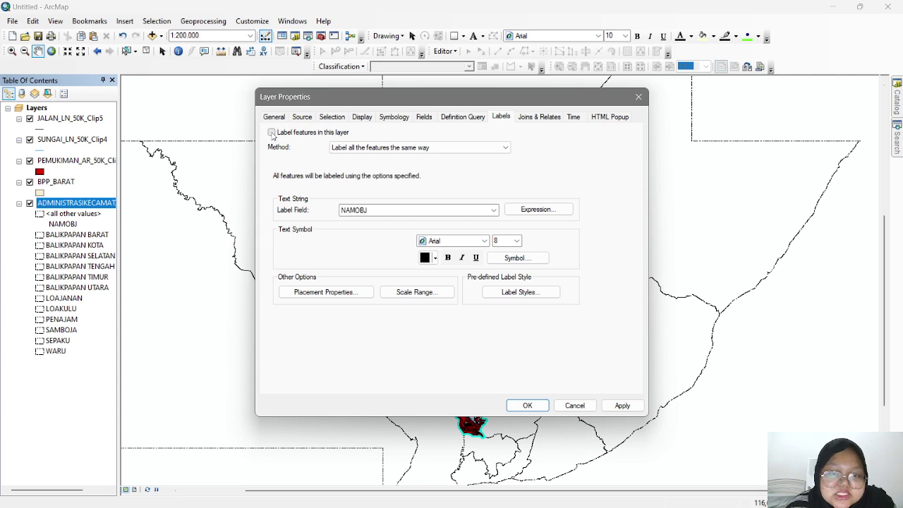
left_click(455, 245)
left_click(443, 249)
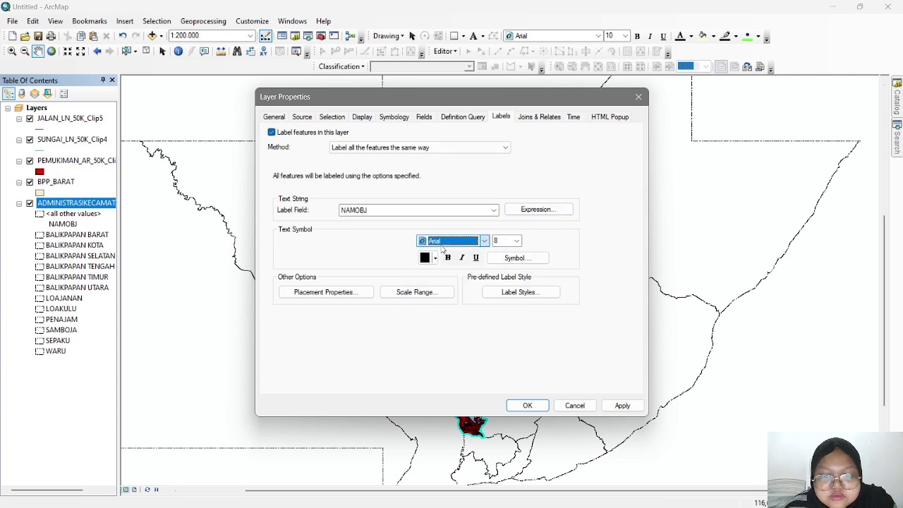
type("ti")
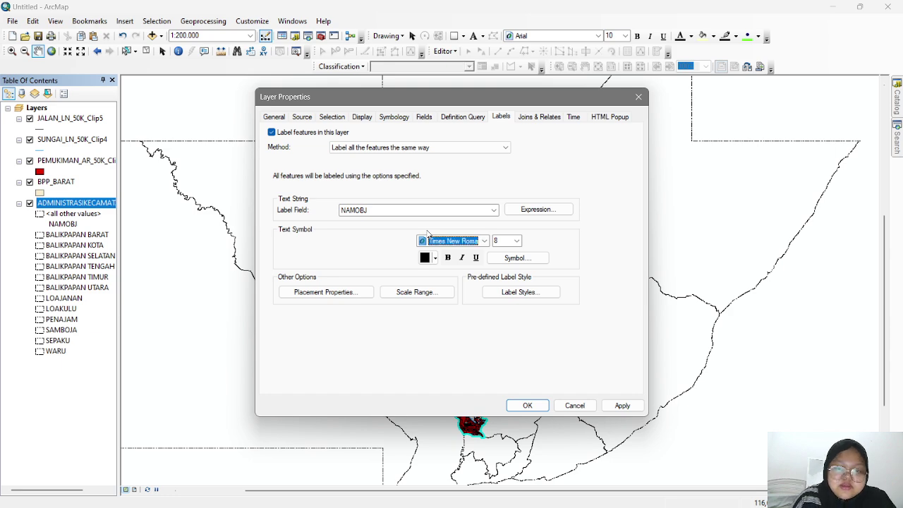
key("Return")
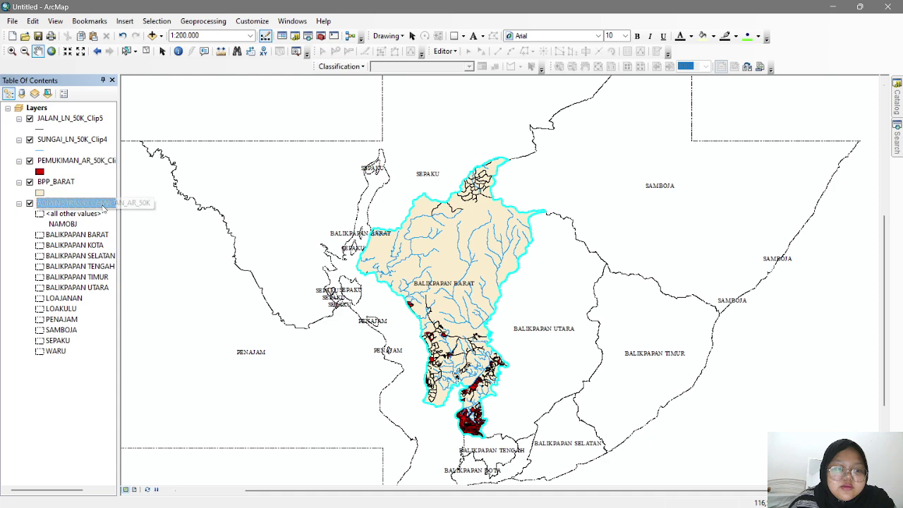
- Set the district label size to 11
right_click(103, 205)
left_click(127, 434)
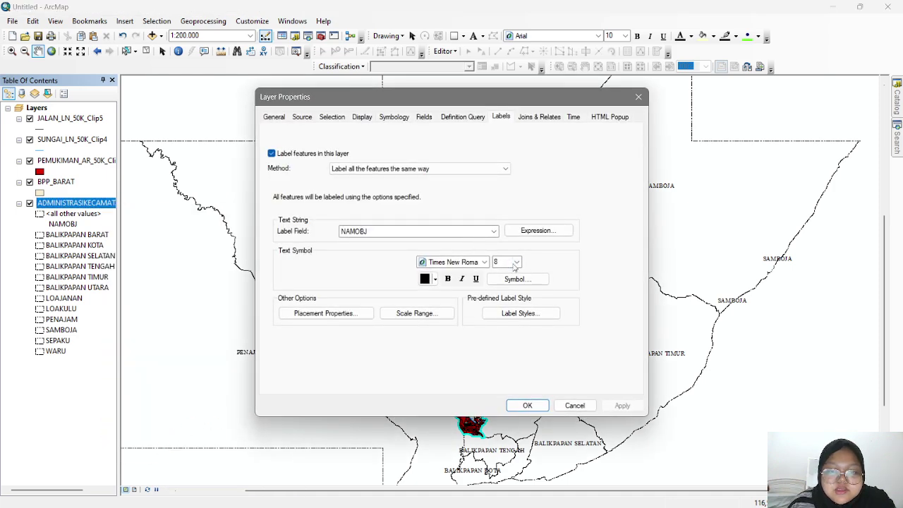
left_click(517, 262)
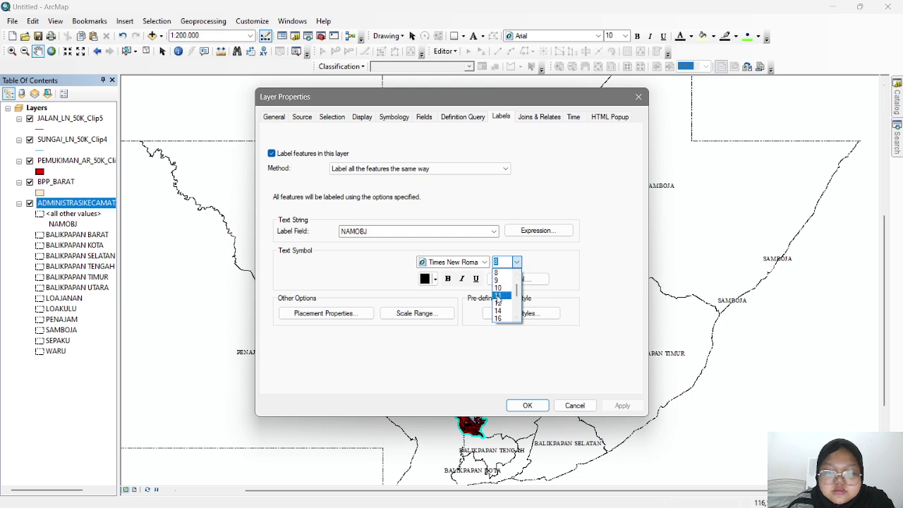
left_click(498, 296)
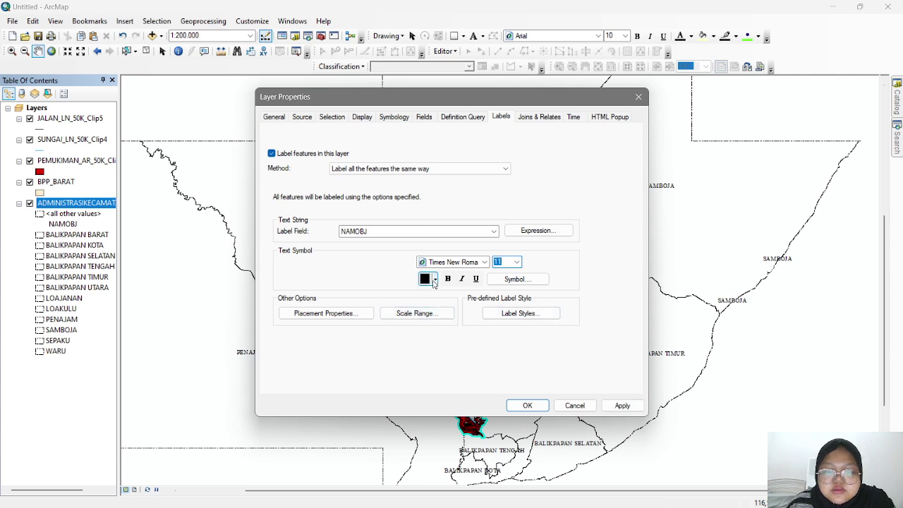
left_click(517, 279)
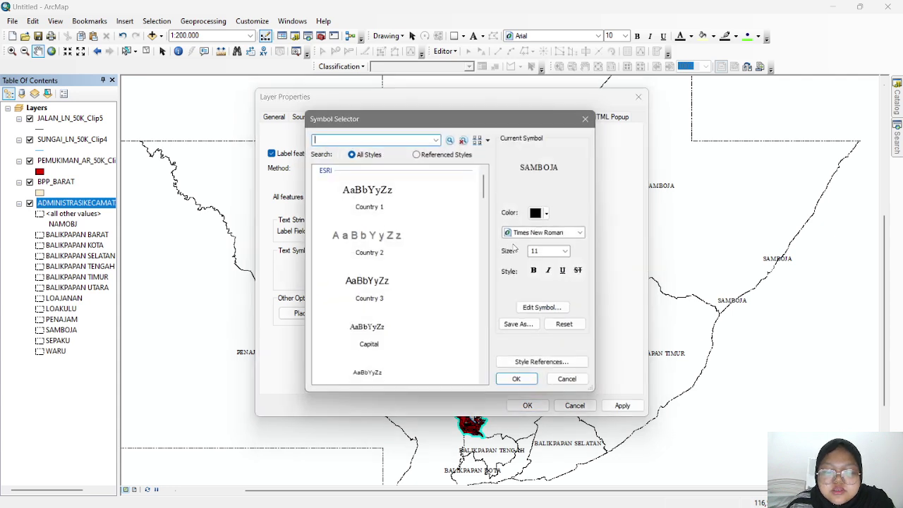
- Apply the Country 1 label style at size 11 in red
left_click(376, 205)
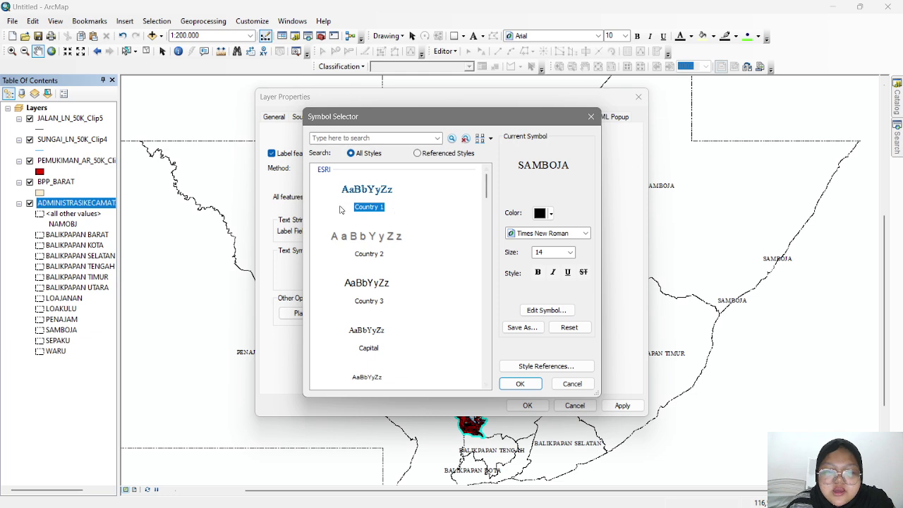
left_click(569, 252)
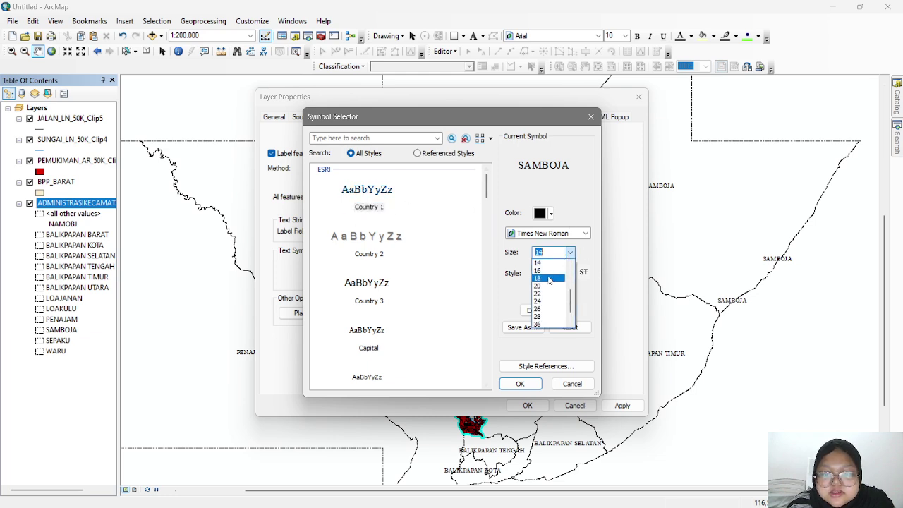
left_click(545, 278)
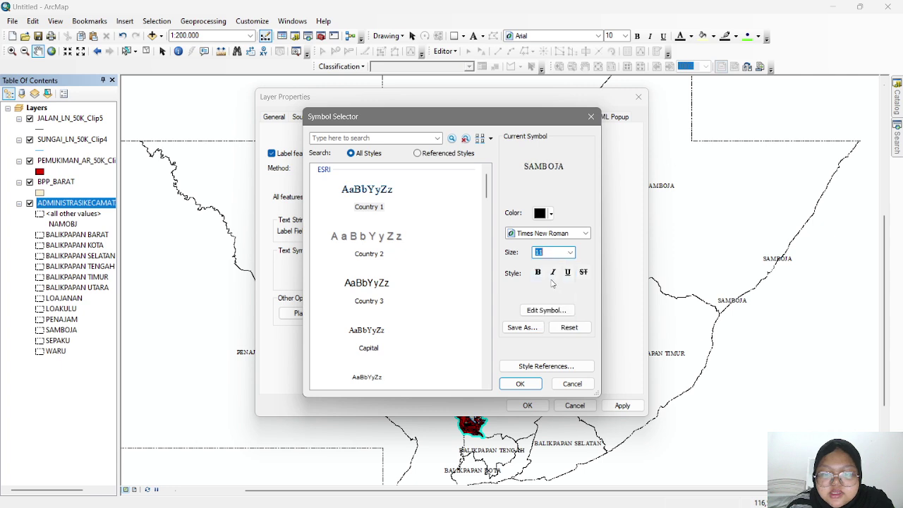
left_click(545, 213)
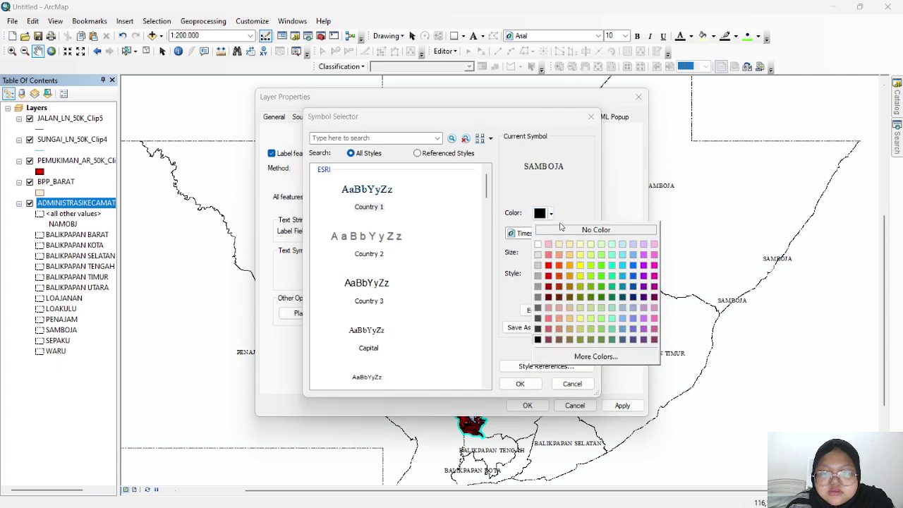
left_click(548, 275)
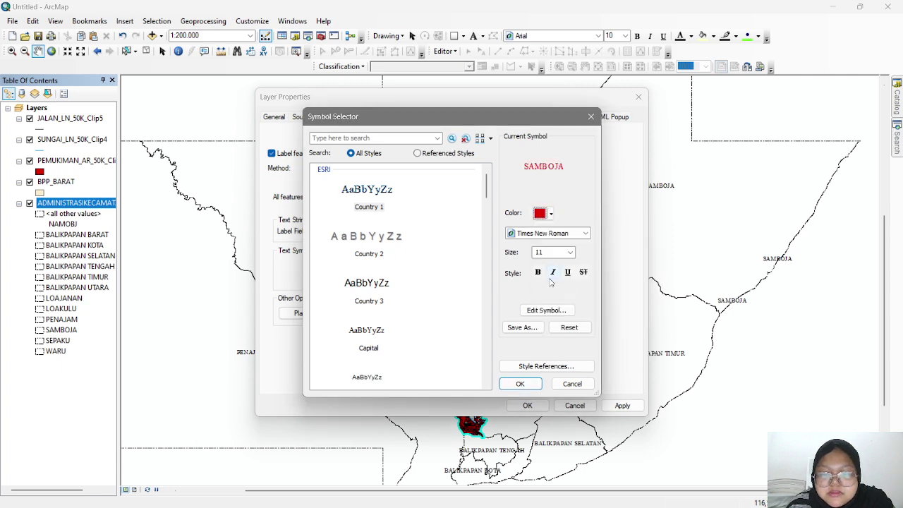
left_click(520, 383)
left_click(622, 406)
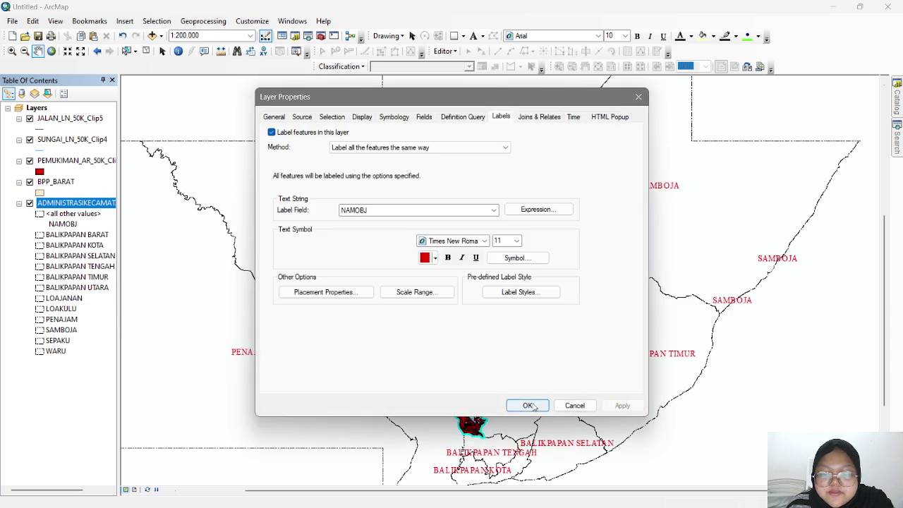
- Make the district labels bold and close the layer properties
left_click(447, 258)
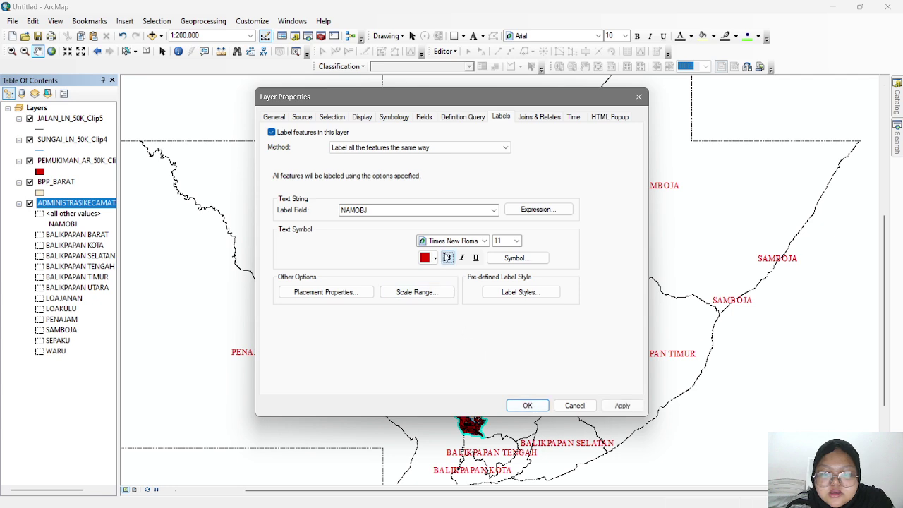
left_click(517, 258)
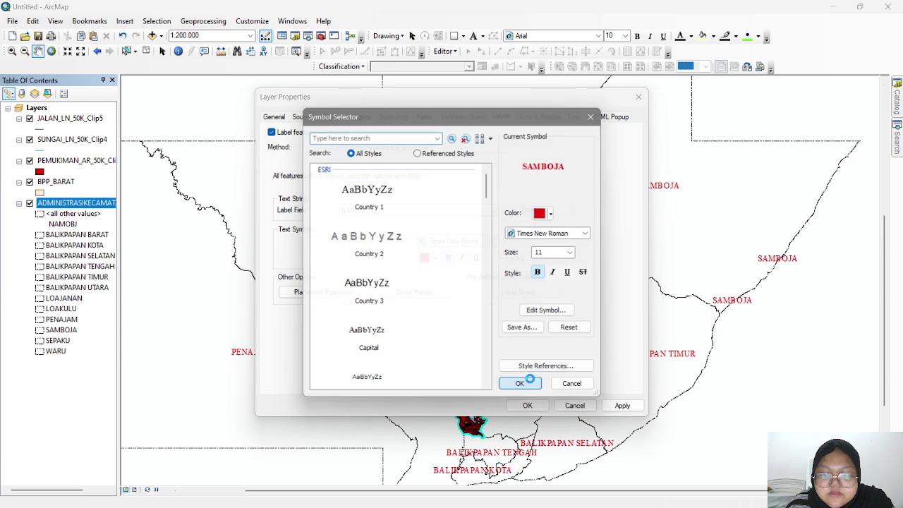
left_click(519, 383)
left_click(527, 406)
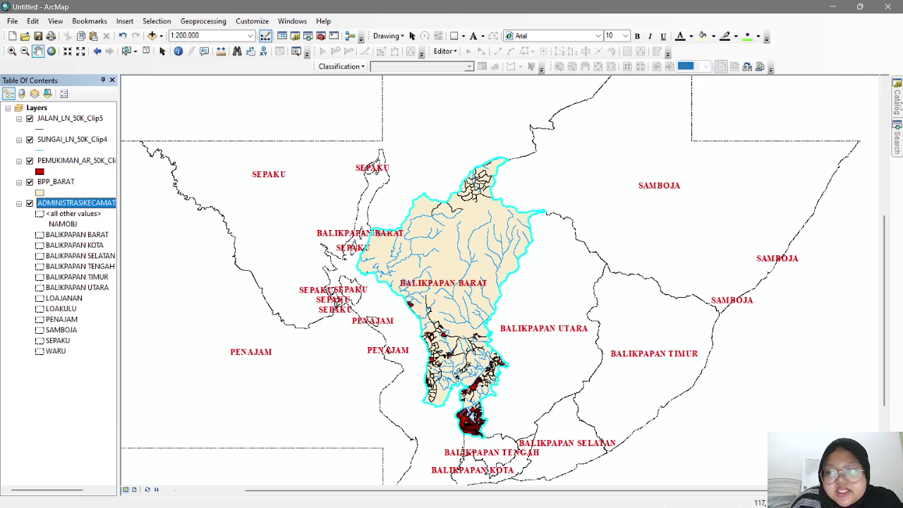
left_click(897, 103)
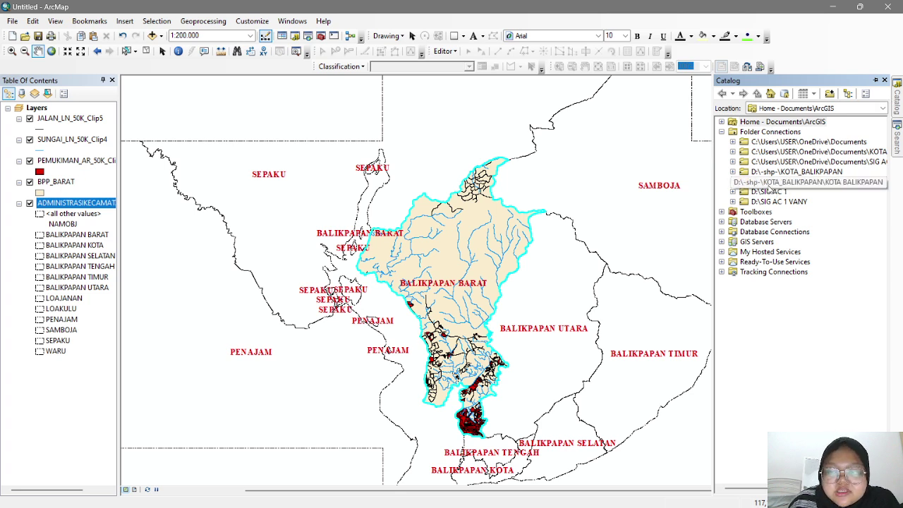
- Create the polyline shapefile JALAN BPP BARAT in D:\SIG AC 1
left_click(774, 193)
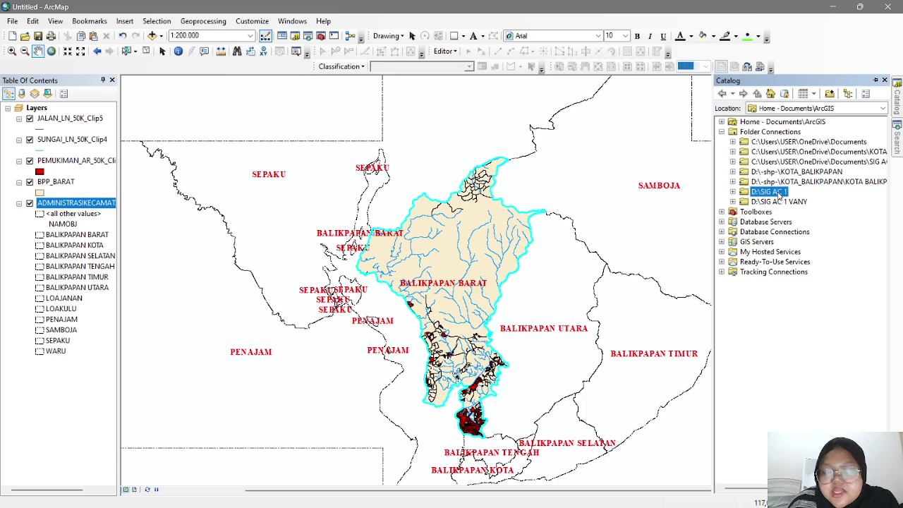
right_click(774, 196)
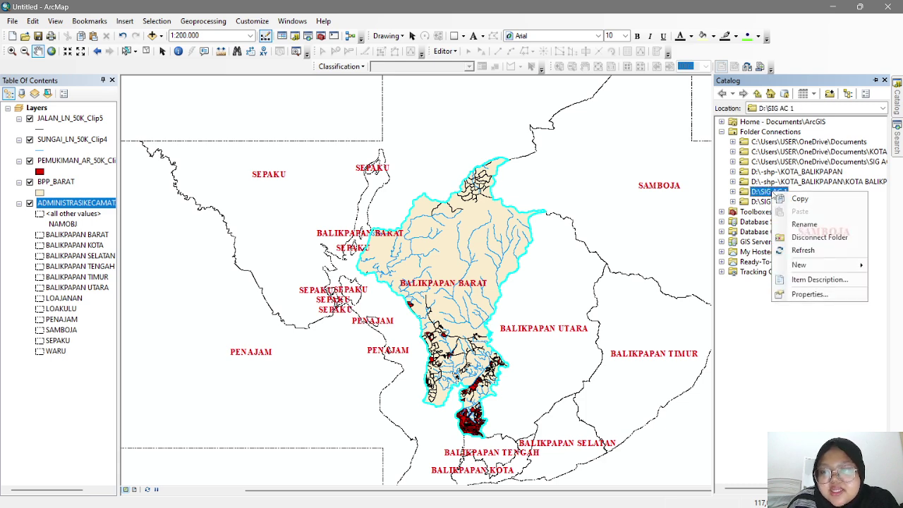
mouse_move(801, 266)
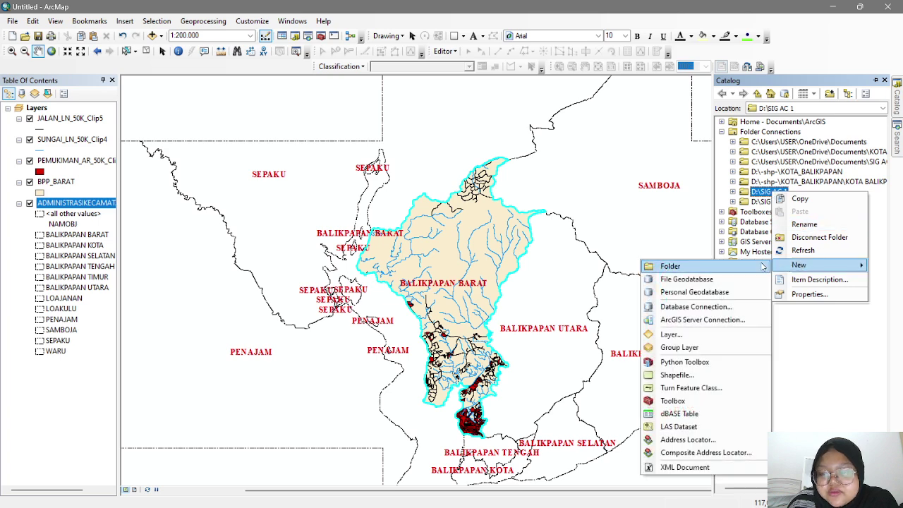
left_click(670, 374)
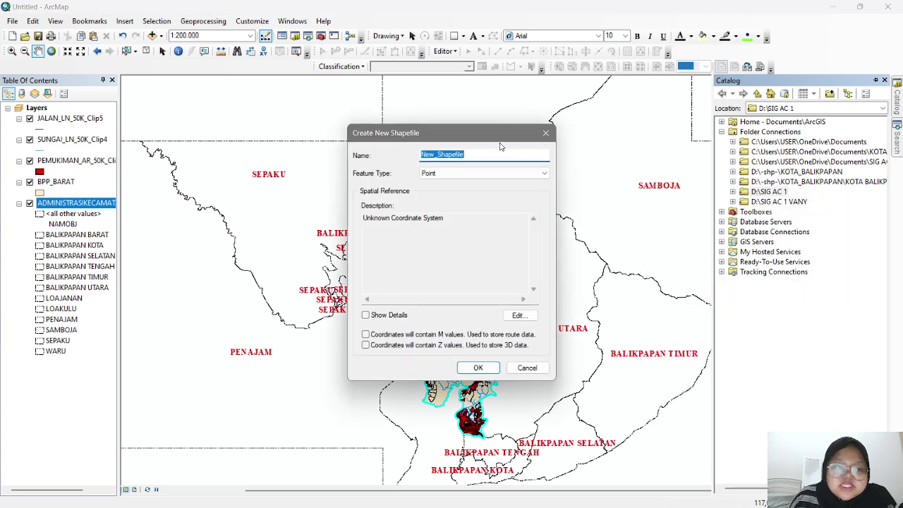
type("JALAN BPP BARAT")
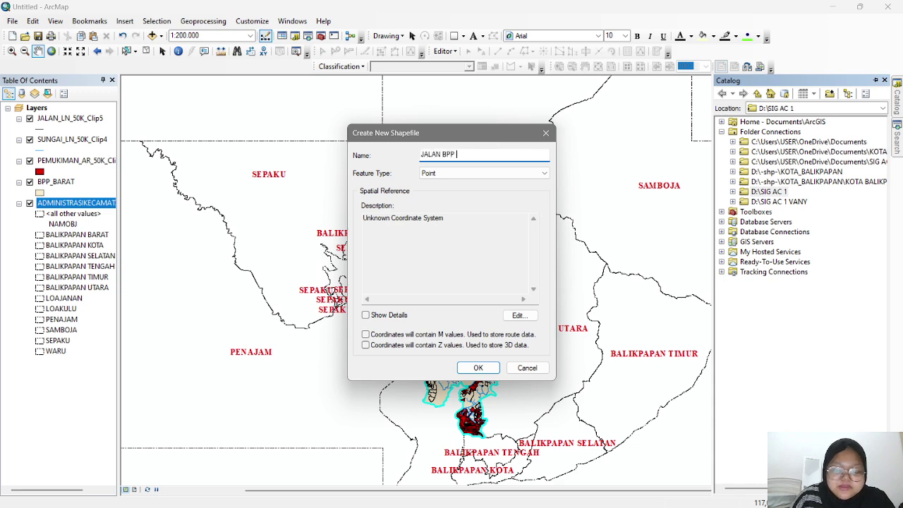
left_click(452, 174)
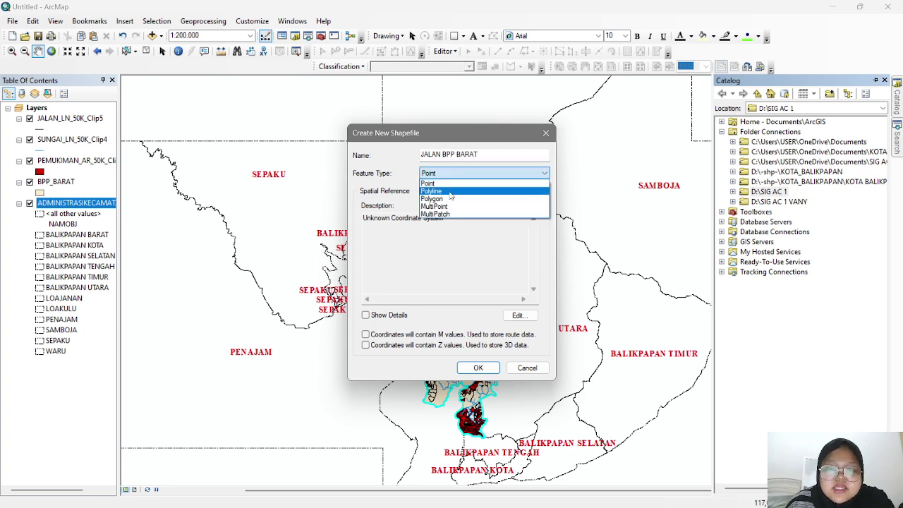
left_click(438, 191)
left_click(484, 367)
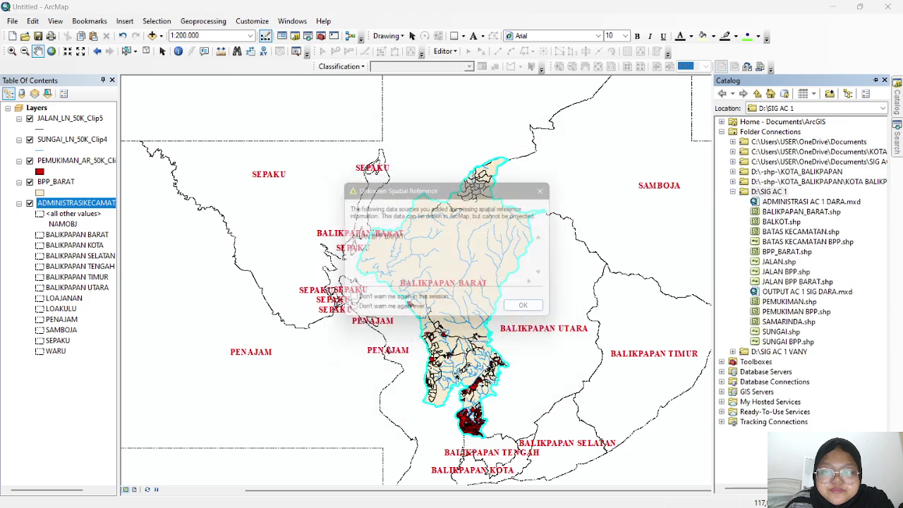
left_click(526, 312)
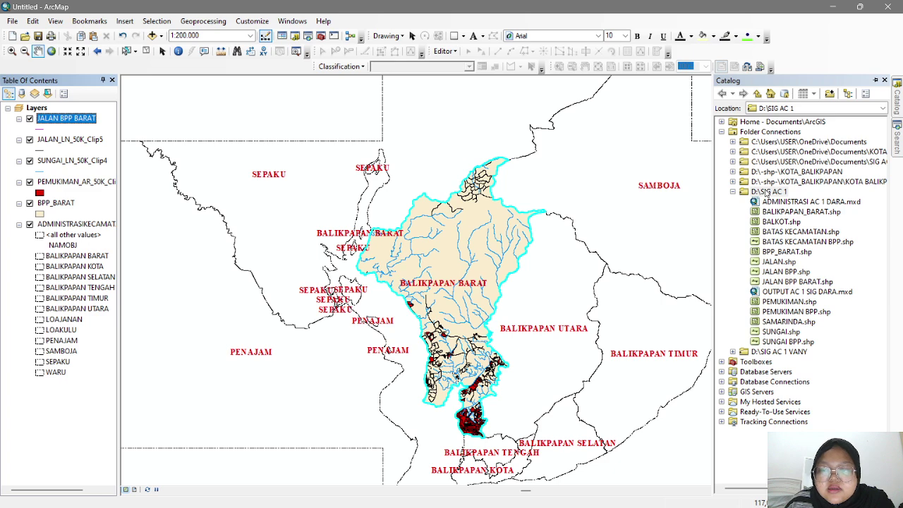
- Create the polyline shapefile SUNGAI BPP BARAT in D:\SIG AC 1
right_click(767, 192)
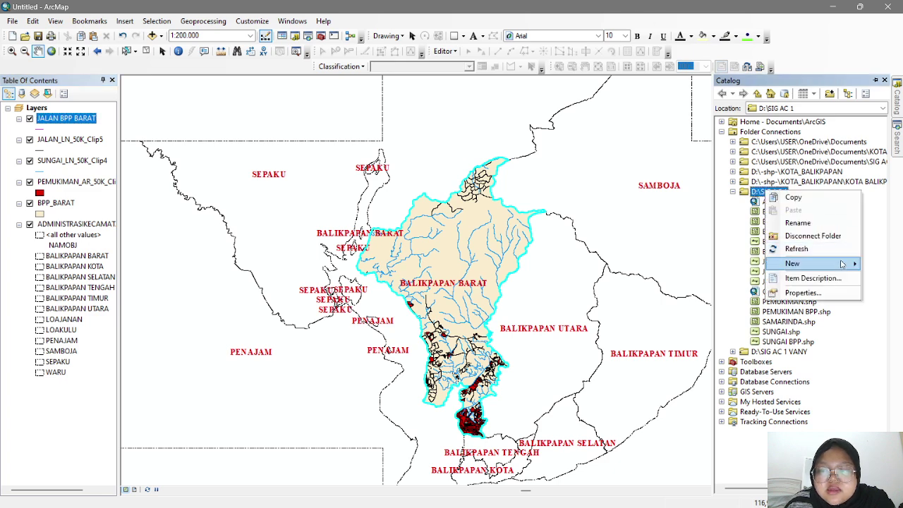
mouse_move(838, 265)
left_click(670, 372)
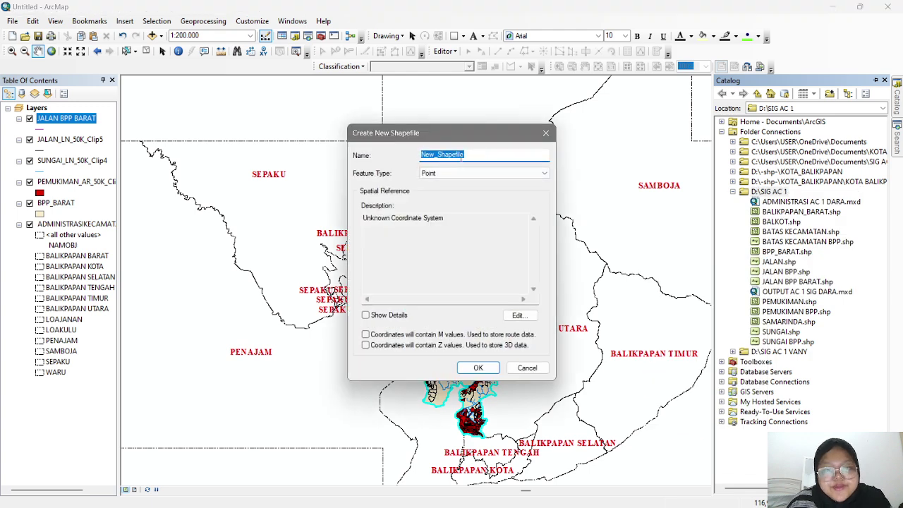
type("SUNGAI BPP BARAT")
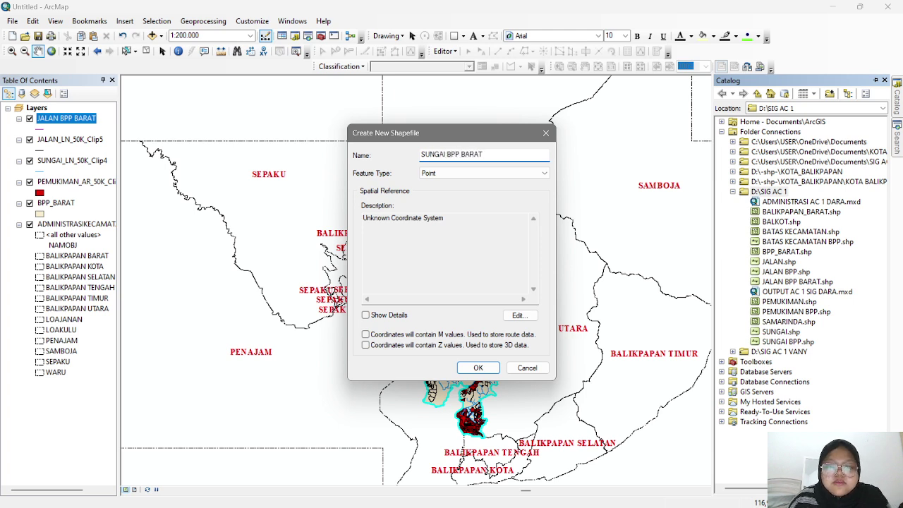
left_click(503, 174)
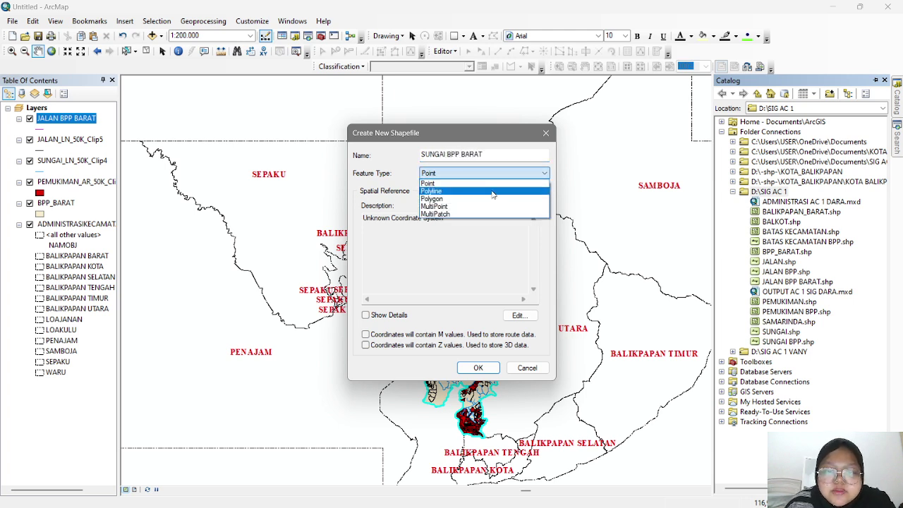
left_click(492, 191)
left_click(477, 368)
left_click(518, 311)
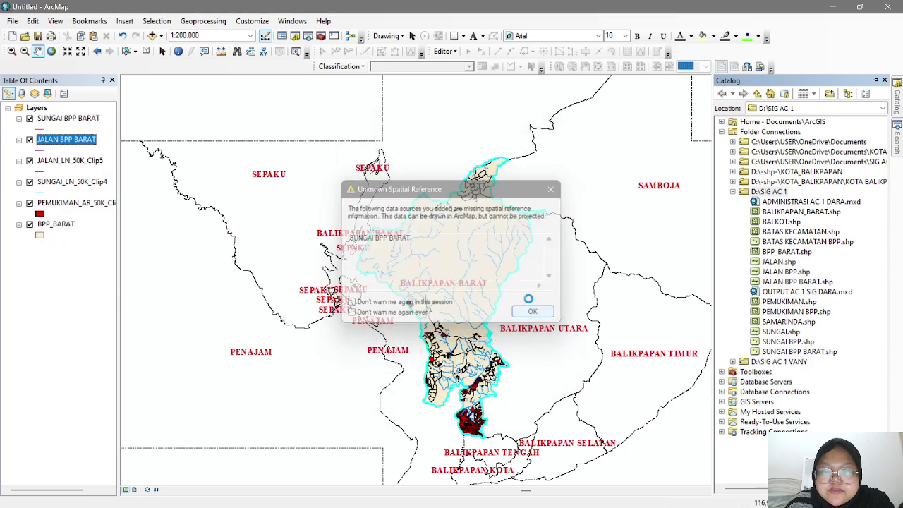
- Add a point shapefile named PEMUKIMAN BPP BARAT to the same folder
right_click(768, 191)
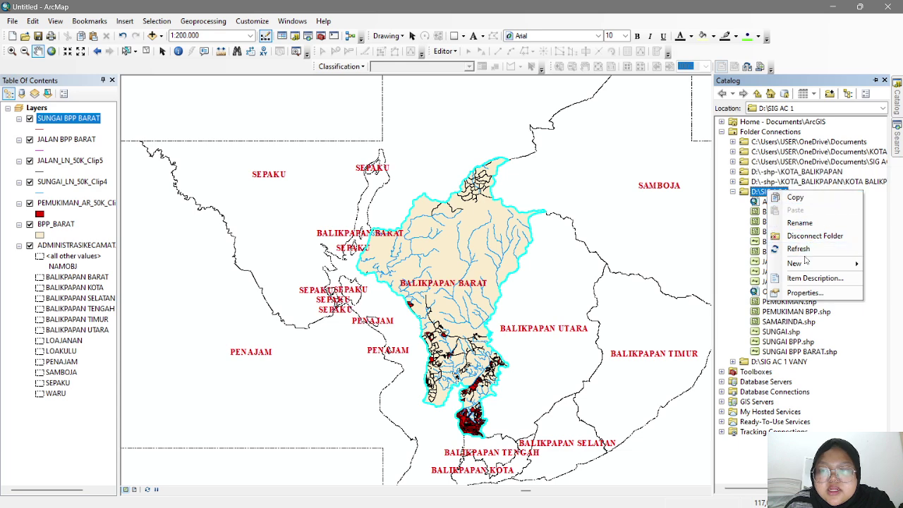
mouse_move(797, 263)
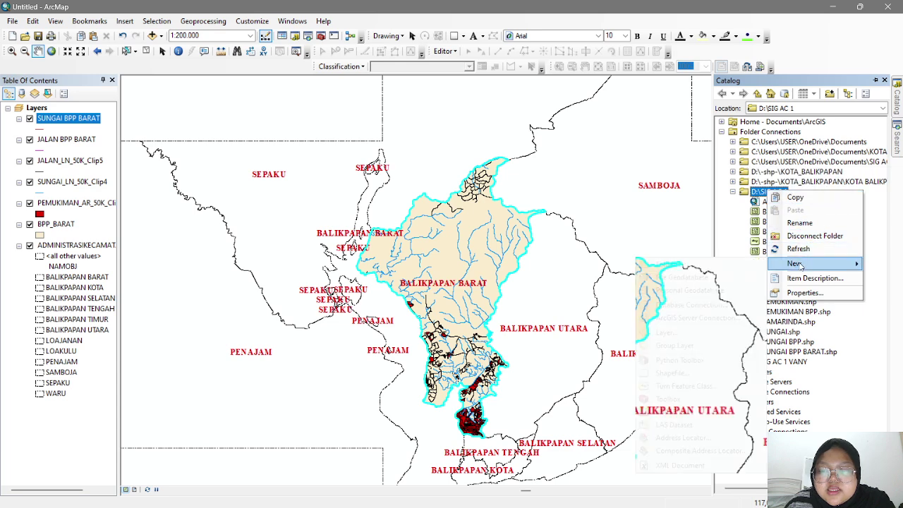
left_click(688, 374)
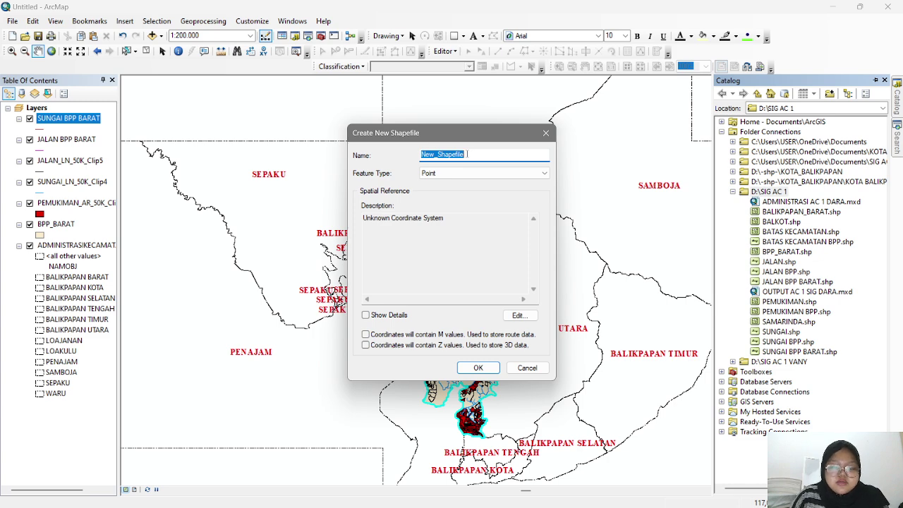
type("PEMUKIMAN")
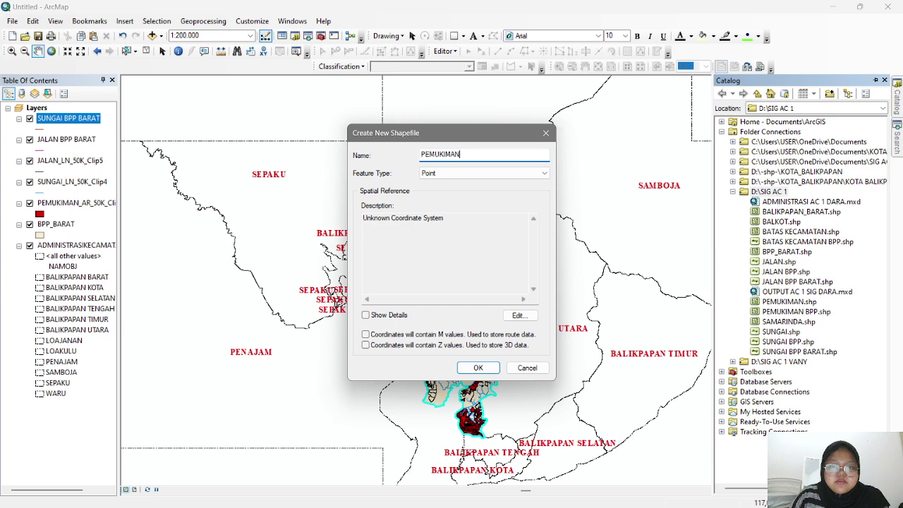
type(" BPP BARA")
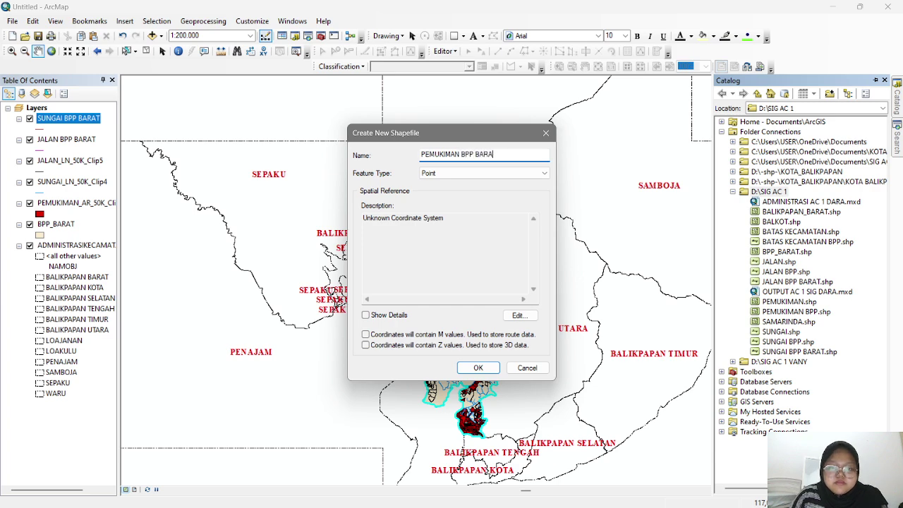
type("T")
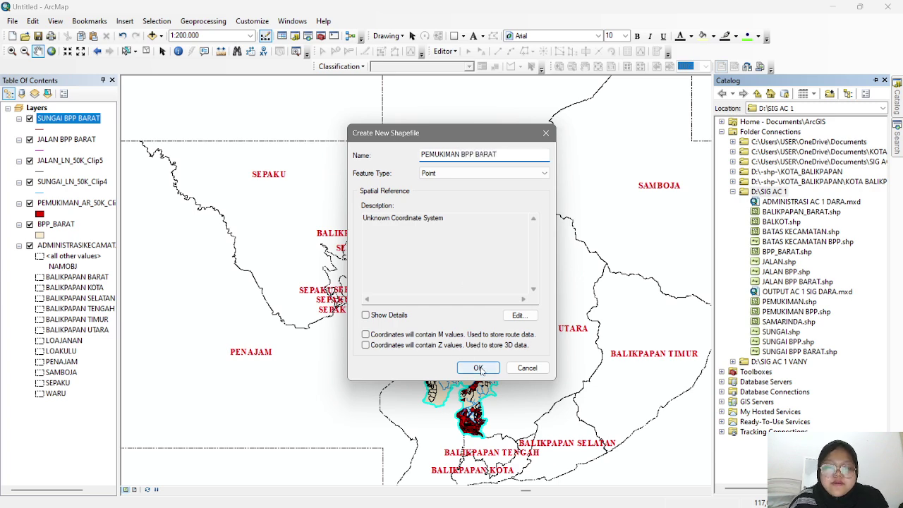
left_click(478, 368)
left_click(544, 318)
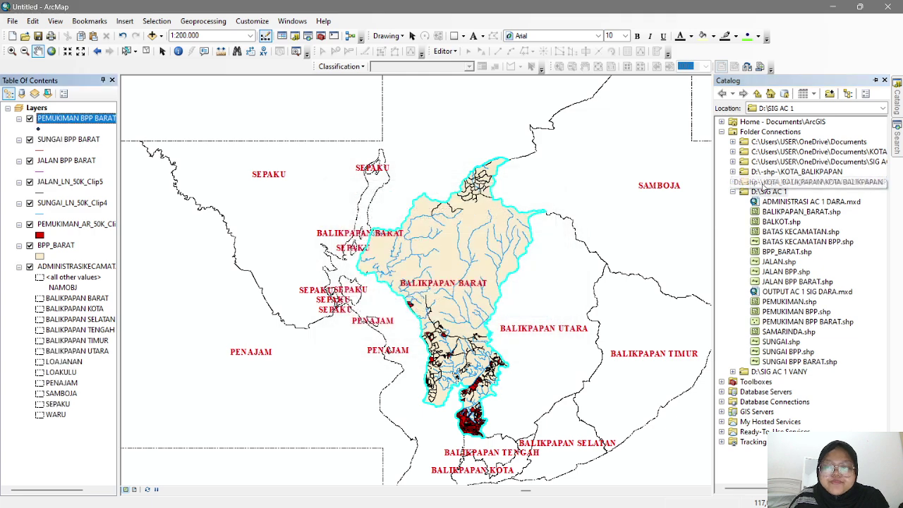
- Create the polygon shapefile BATAS KECAMATAN BPP BARAT in D:\SIG AC 1 after clearing a name conflict
right_click(774, 192)
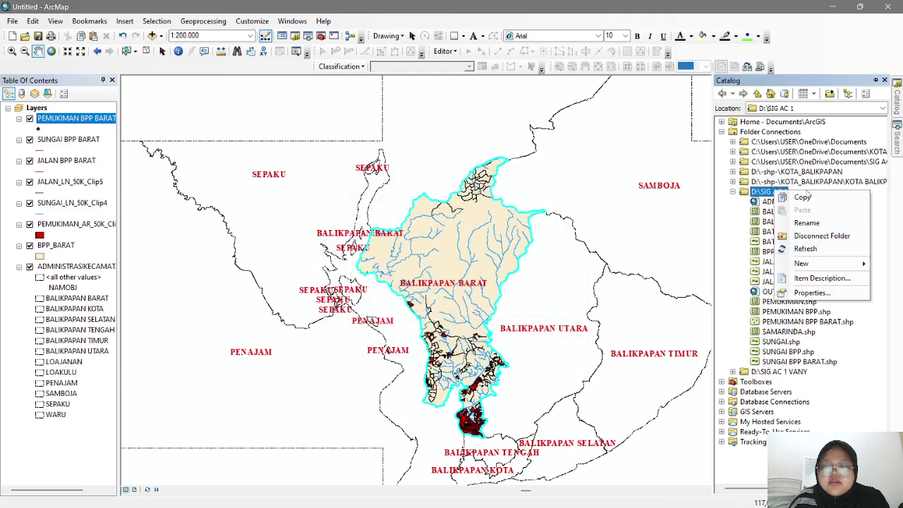
mouse_move(807, 264)
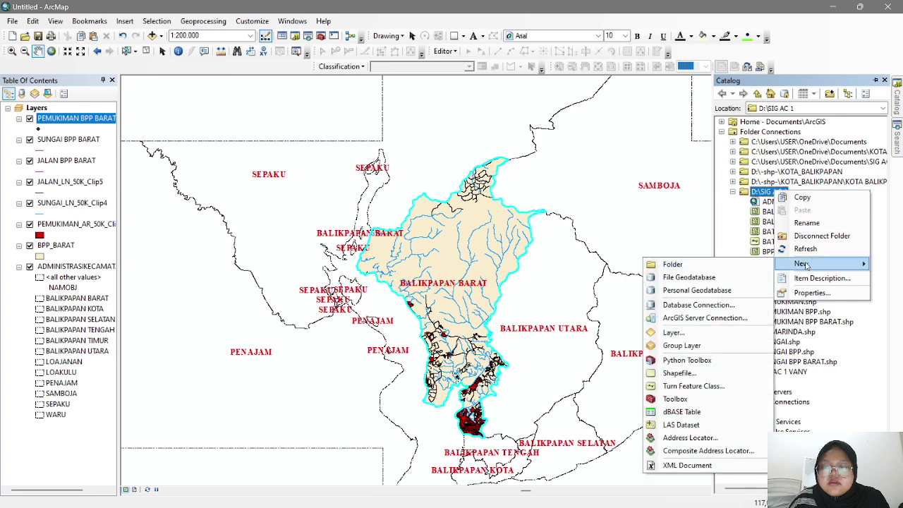
left_click(679, 373)
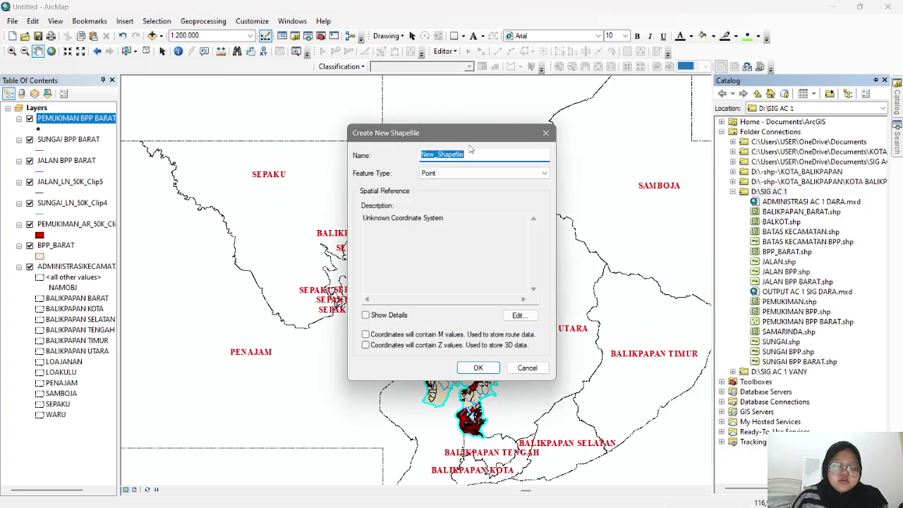
type("BATAS KECAMATAN")
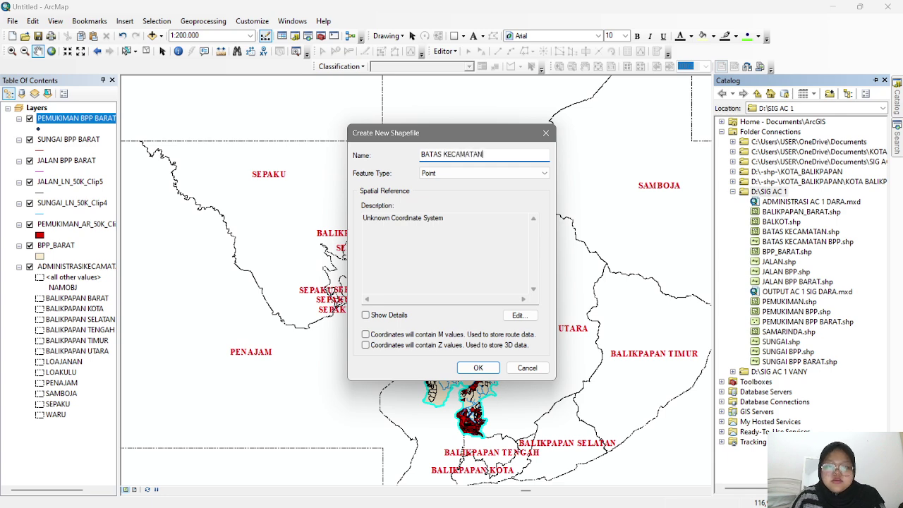
left_click(494, 173)
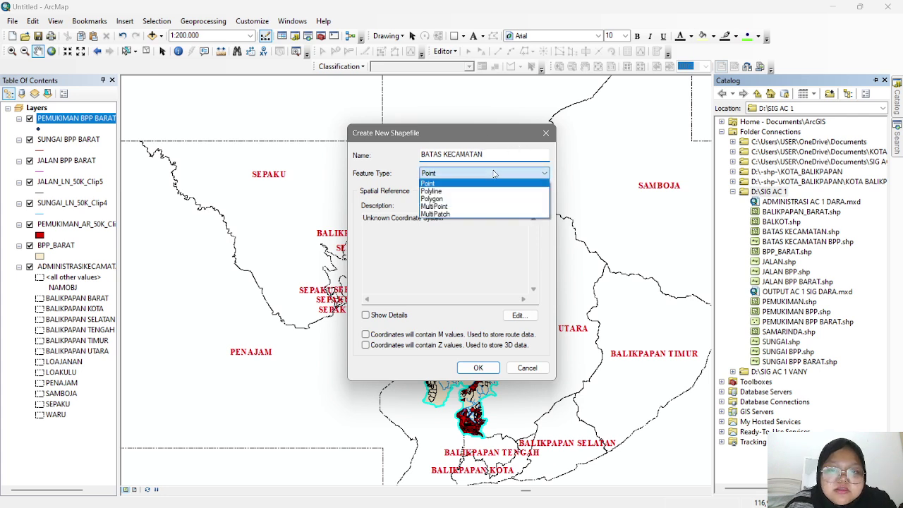
left_click(472, 200)
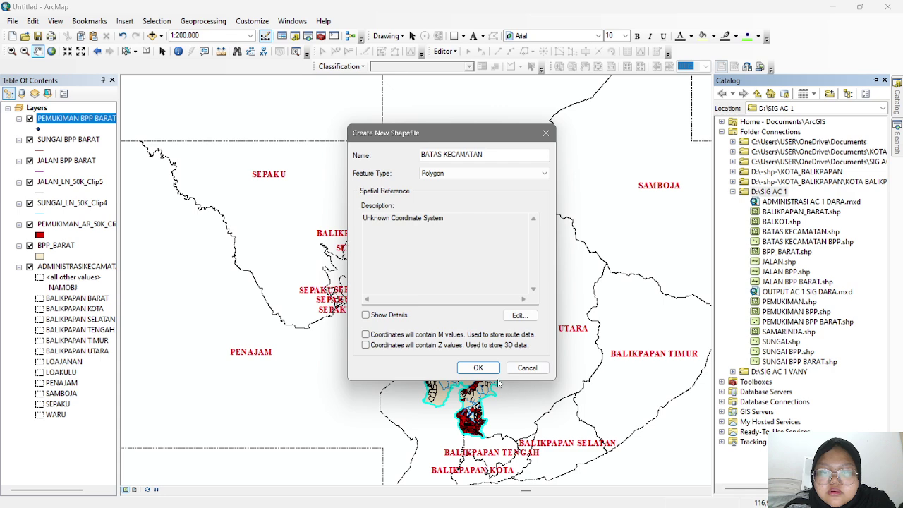
left_click(484, 368)
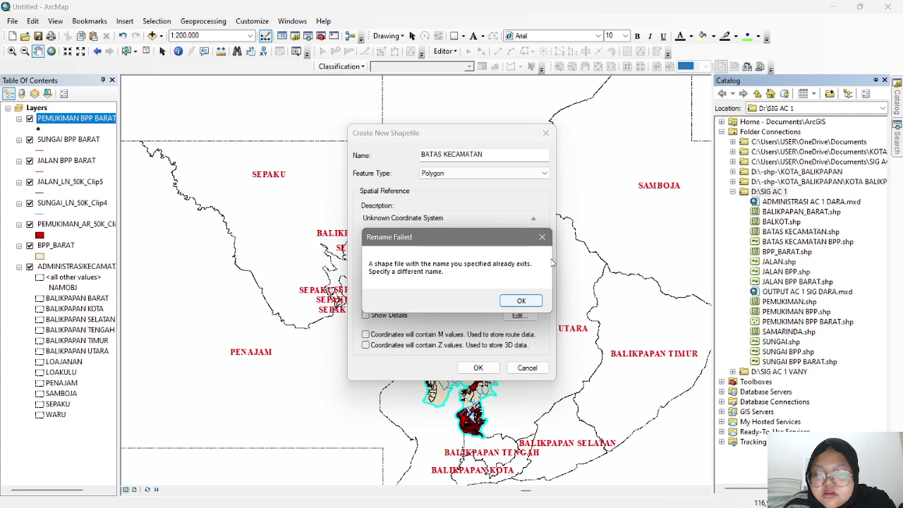
left_click(514, 303)
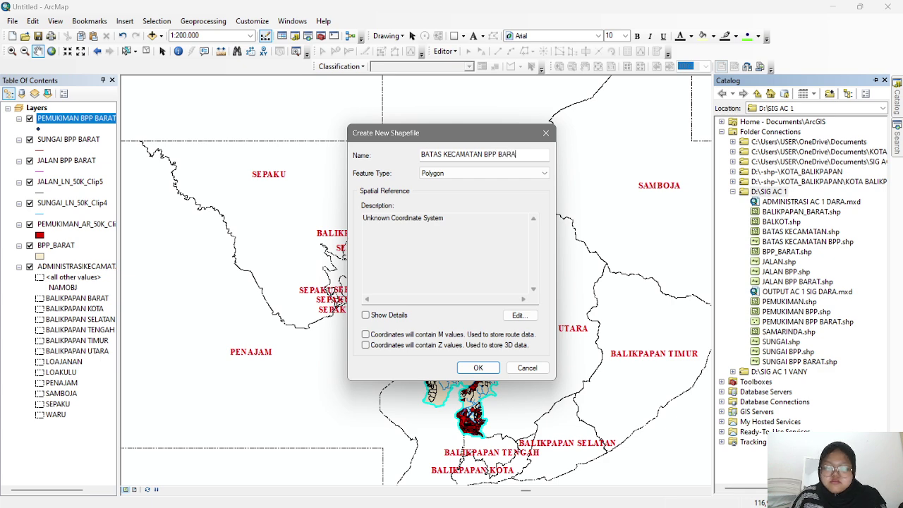
left_click(486, 368)
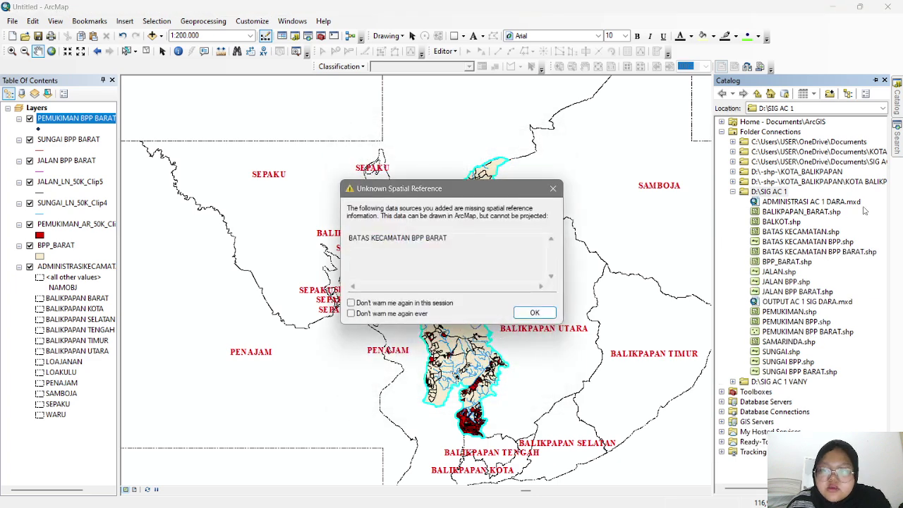
left_click(536, 312)
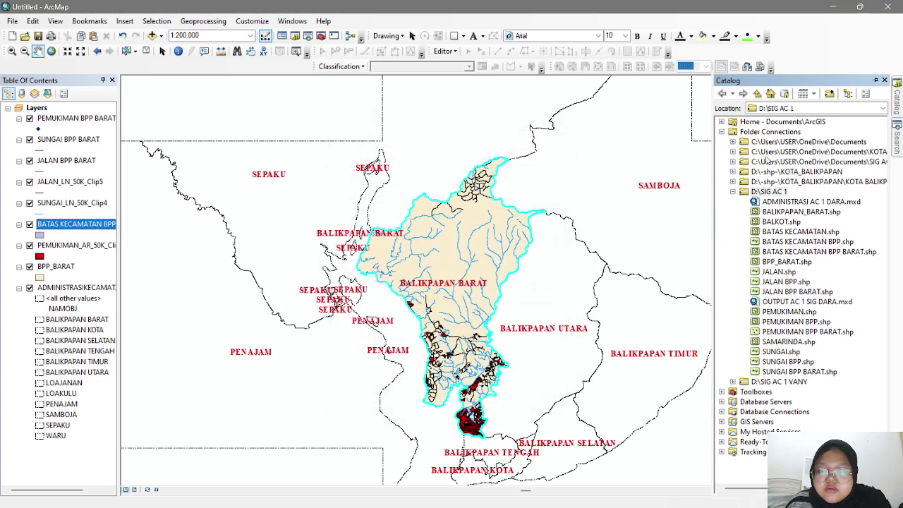
right_click(770, 191)
mouse_move(804, 262)
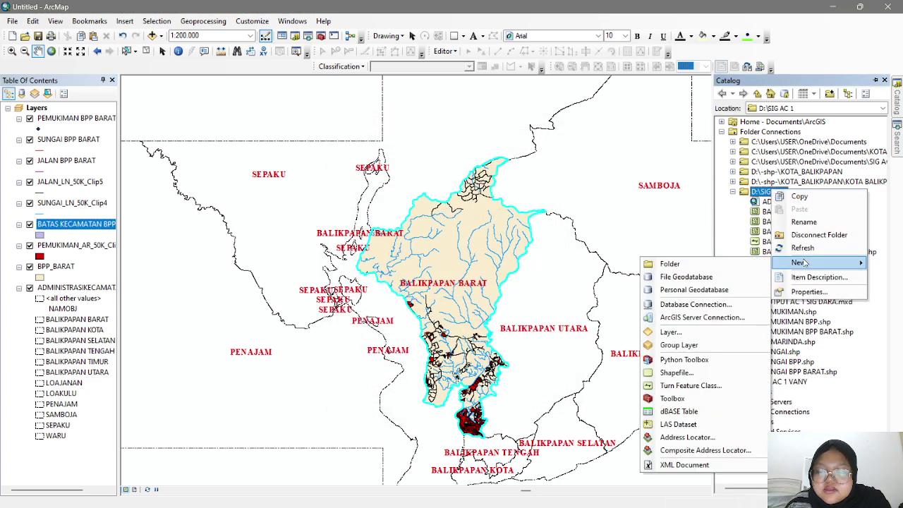
left_click(809, 292)
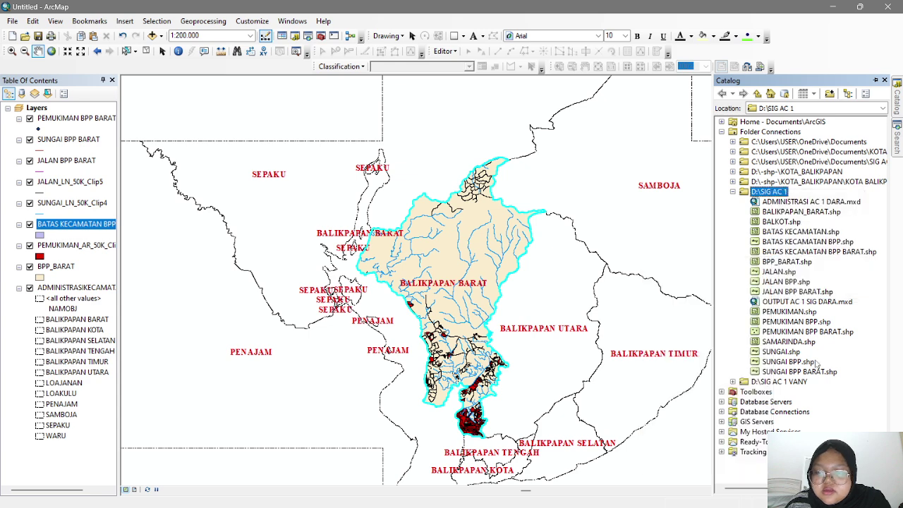
- Delete PEMUKIMAN BPP BARAT.shp from D:\SIG AC 1 and confirm the deletion
right_click(797, 321)
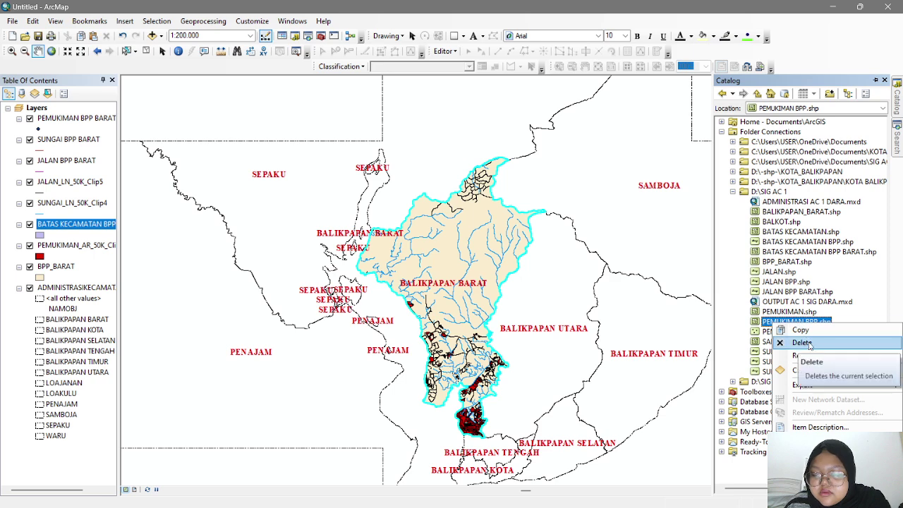
left_click(810, 344)
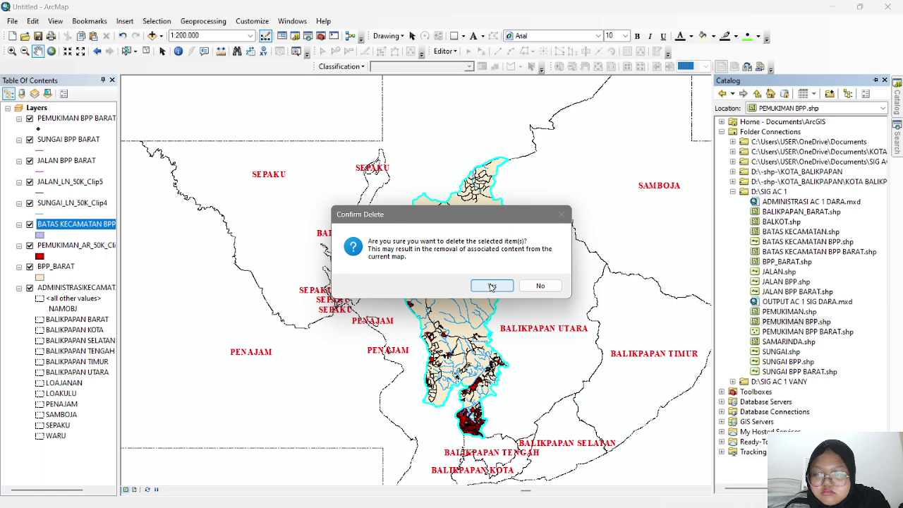
left_click(541, 286)
left_click(829, 335)
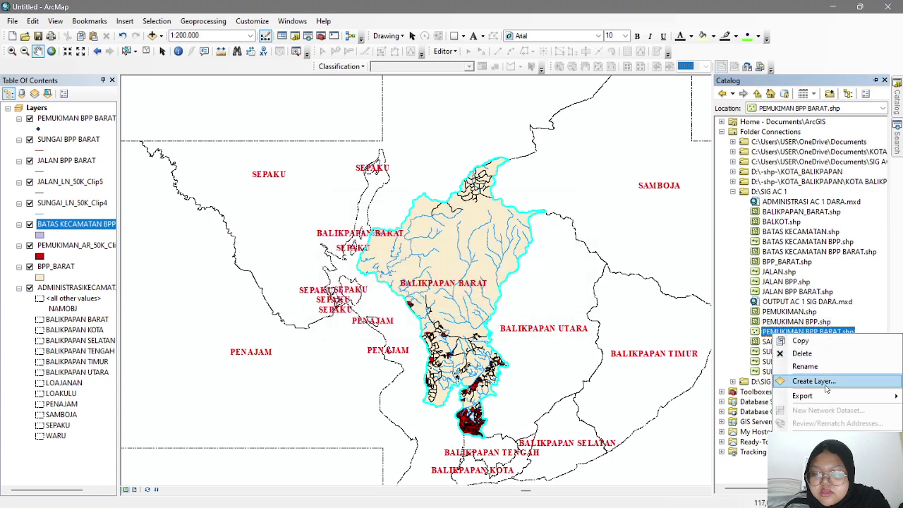
left_click(802, 353)
left_click(490, 285)
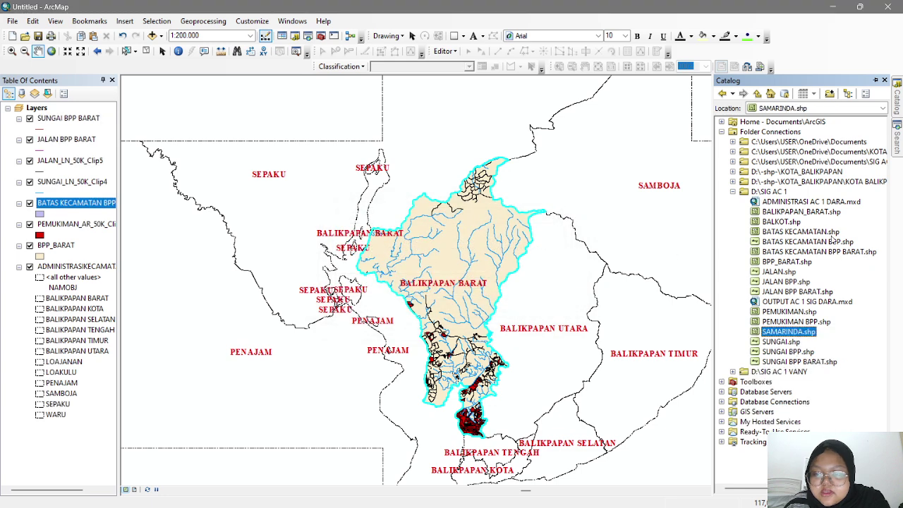
- Recreate PEMUKIMAN BPP BARAT as a polygon shapefile in D:\SIG AC 1
right_click(778, 193)
mouse_move(844, 261)
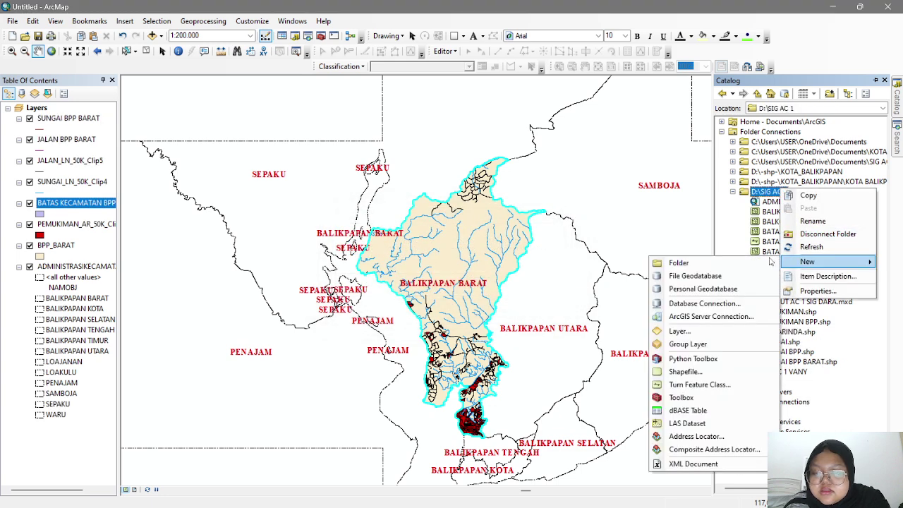
left_click(688, 371)
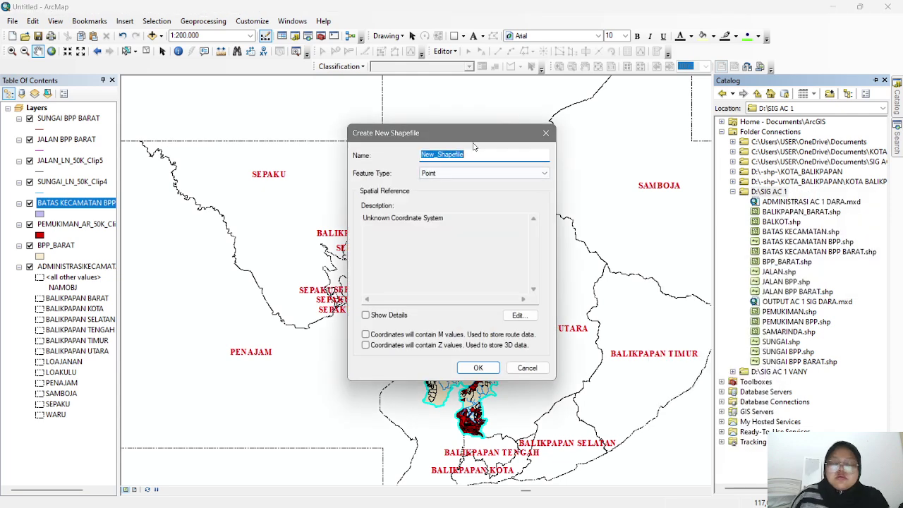
type("P")
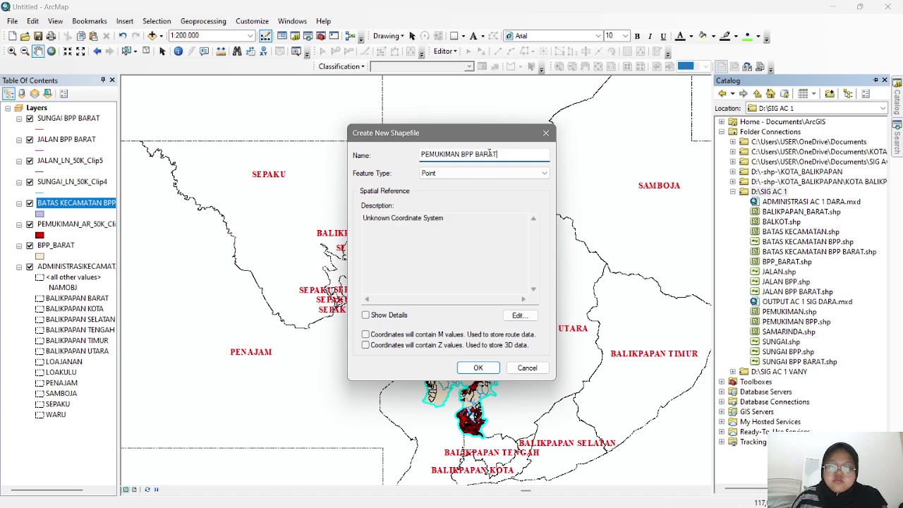
type("EMUKIMAN BPP BARAT")
left_click(485, 172)
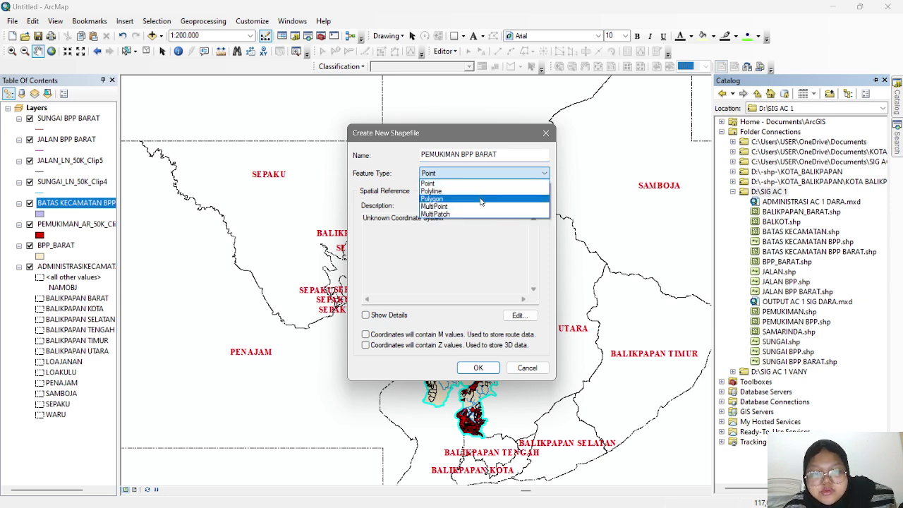
left_click(482, 199)
left_click(478, 367)
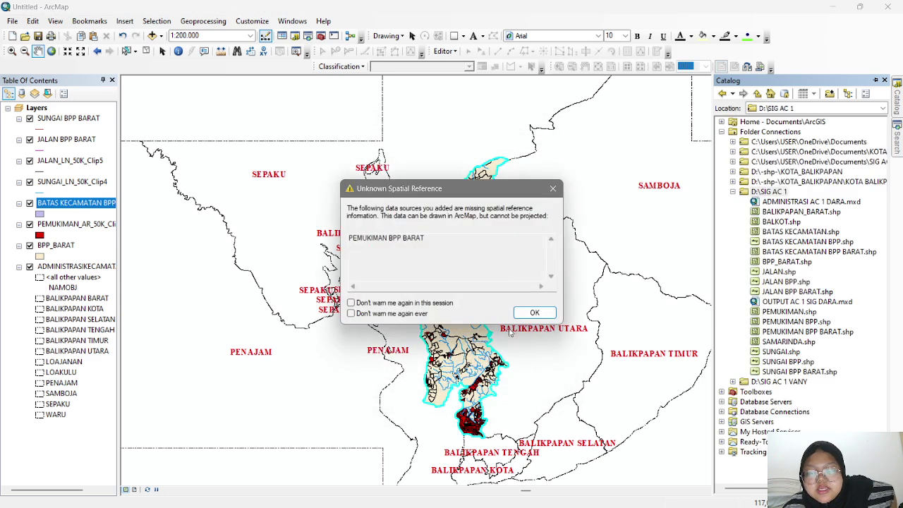
left_click(543, 315)
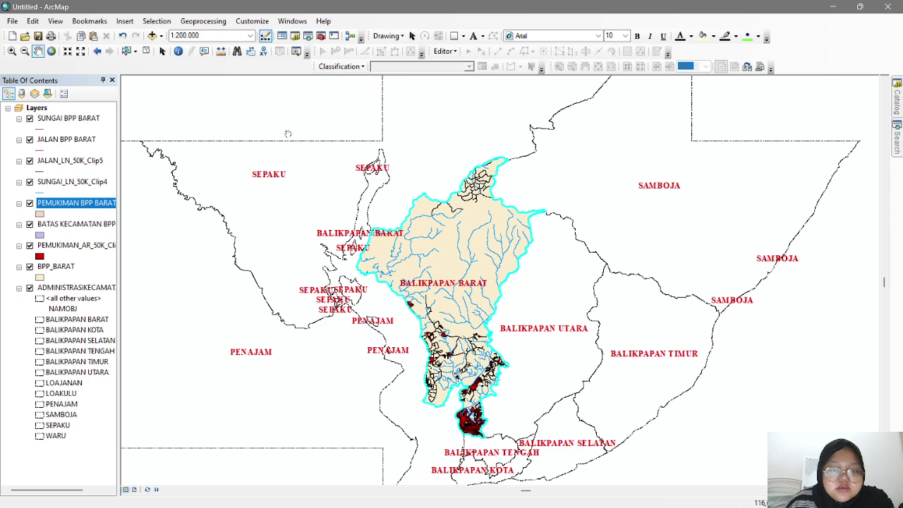
- Give the river layer the River line style and make the road lines black
left_click(40, 129)
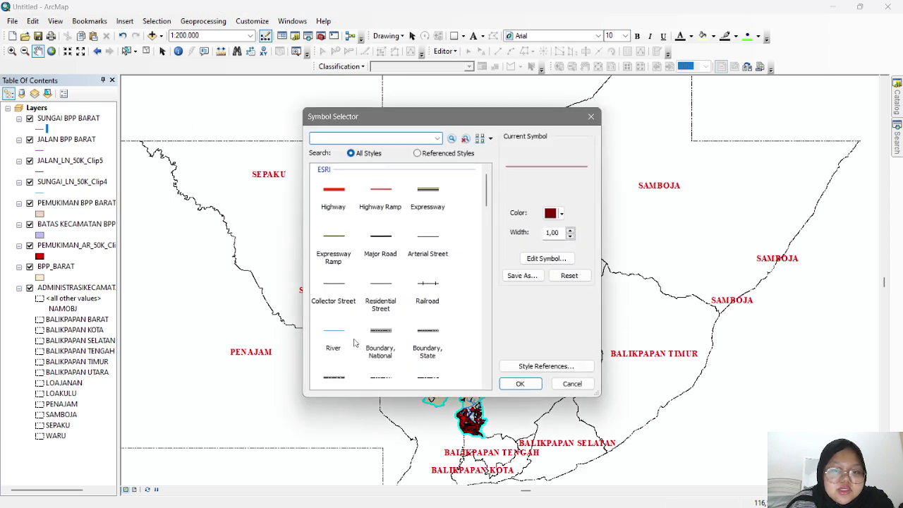
left_click(334, 333)
left_click(519, 384)
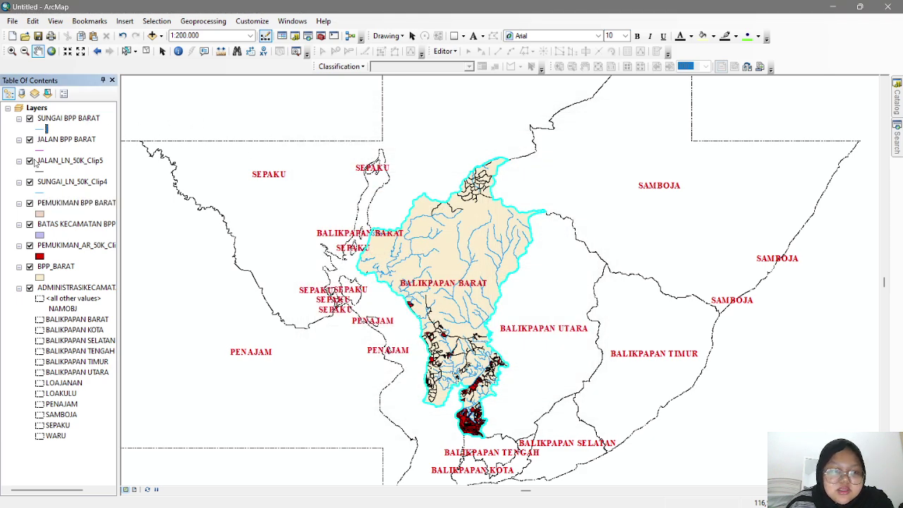
left_click(40, 150)
left_click(561, 213)
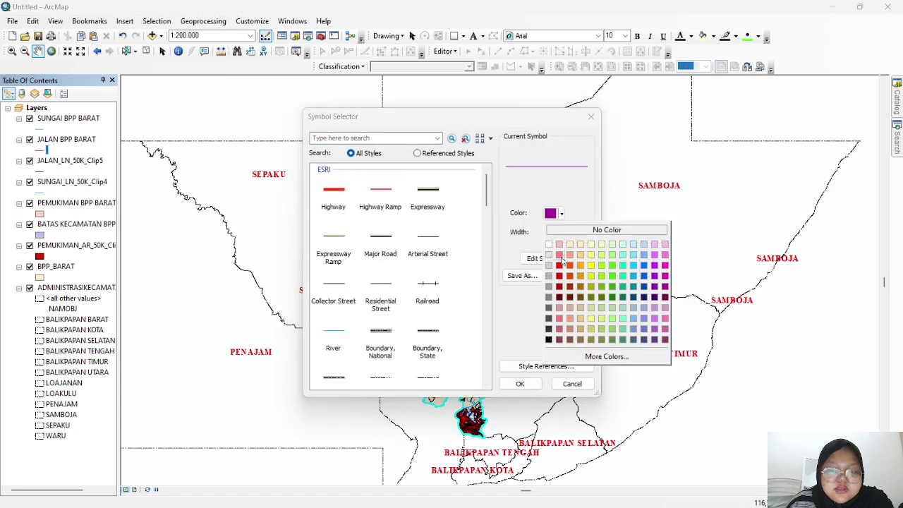
left_click(549, 340)
left_click(520, 384)
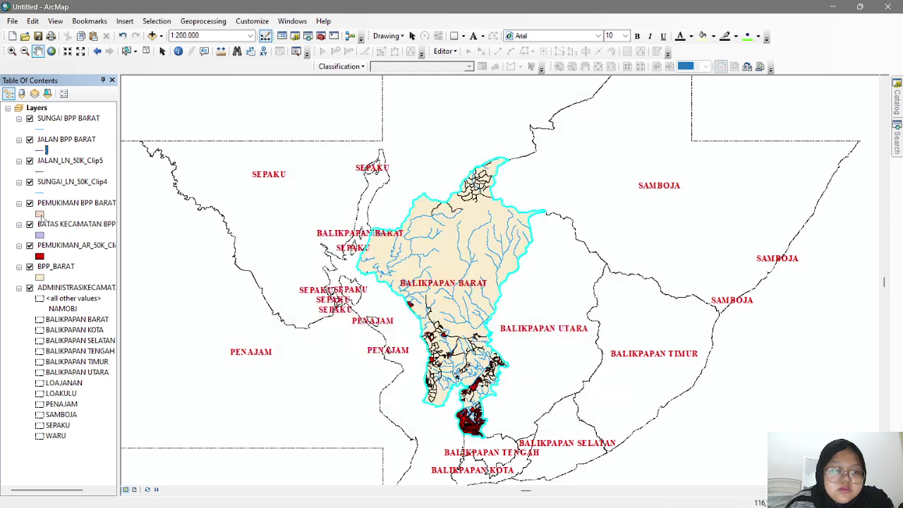
- Fill the settlement polygons red with a black outline
left_click(39, 214)
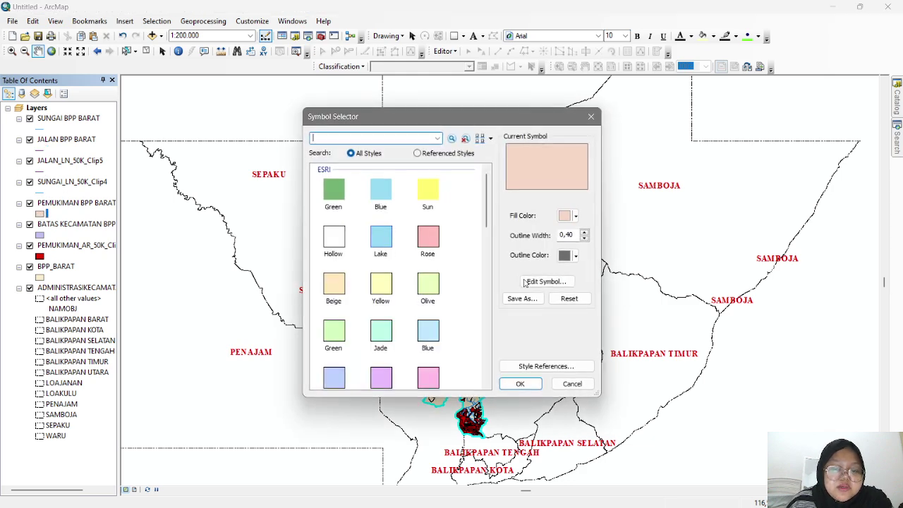
left_click(568, 216)
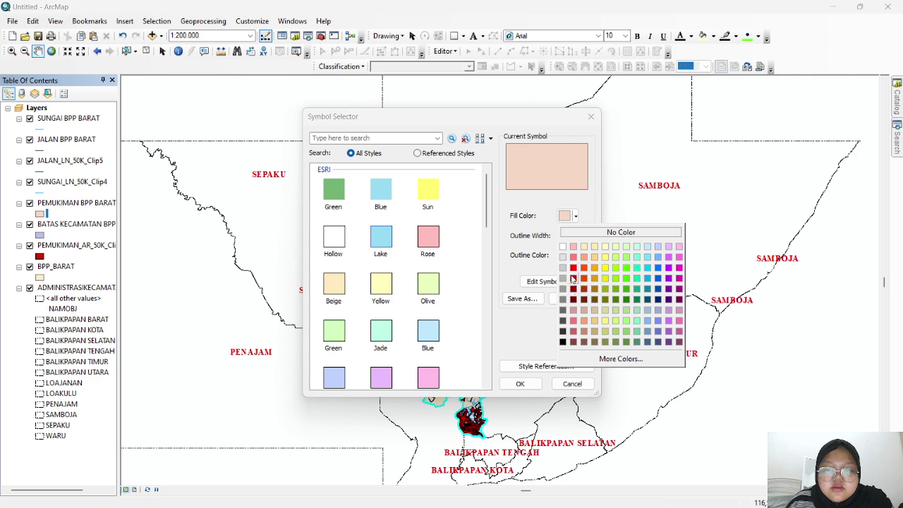
left_click(572, 268)
left_click(519, 383)
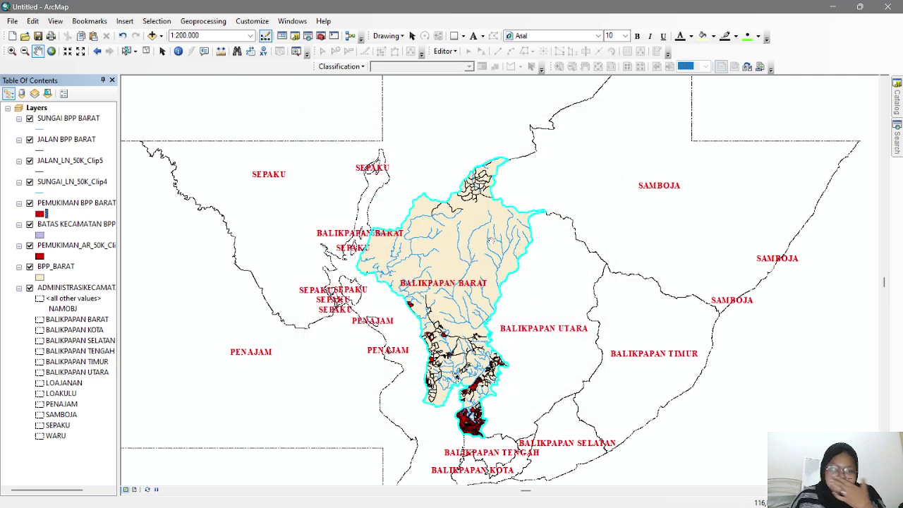
left_click(40, 213)
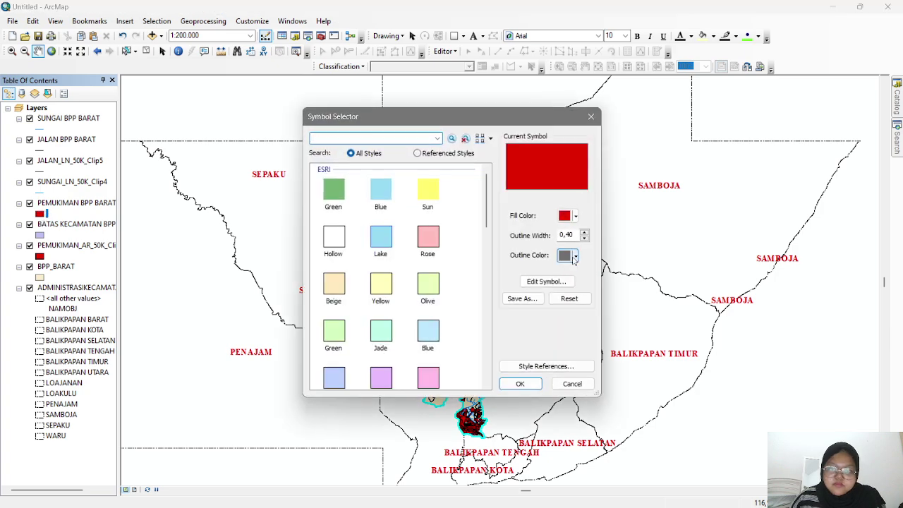
left_click(575, 255)
left_click(562, 381)
left_click(520, 383)
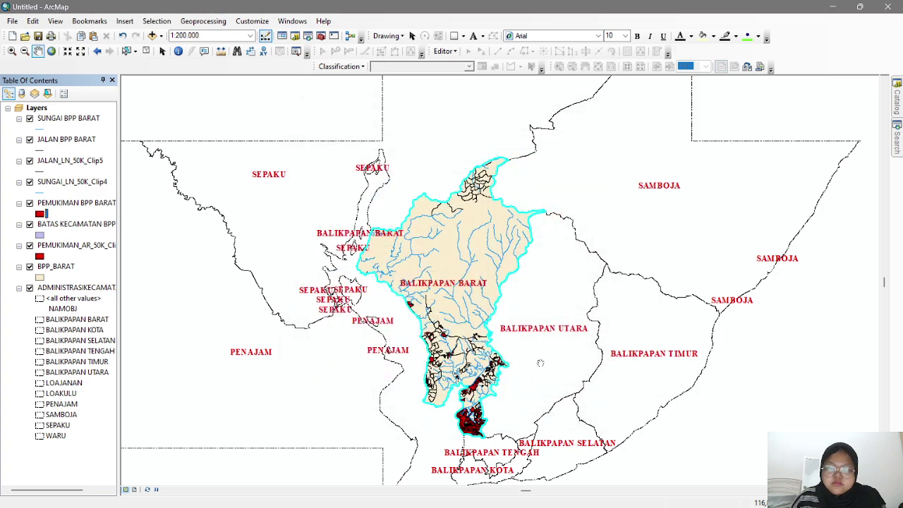
- Reduce the district label font size to 9 and apply it
scroll(599, 285, "down", 3)
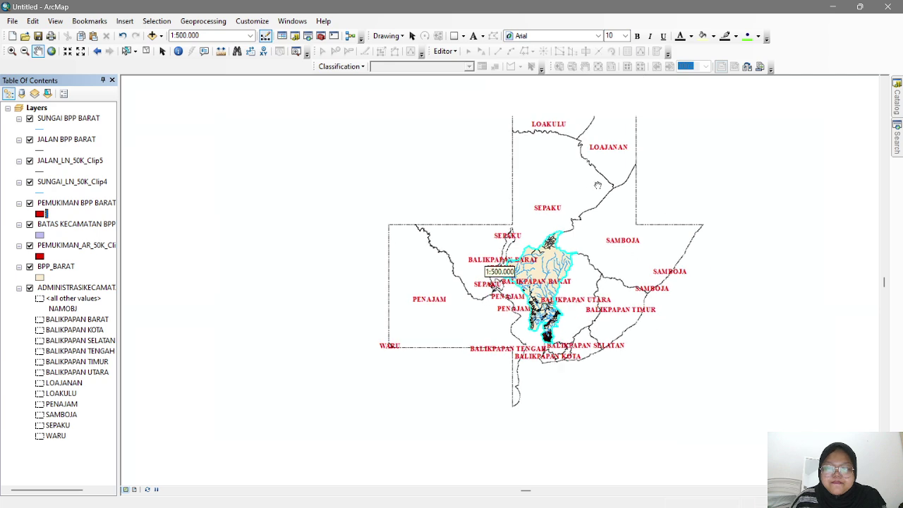
scroll(497, 210, "down", 1)
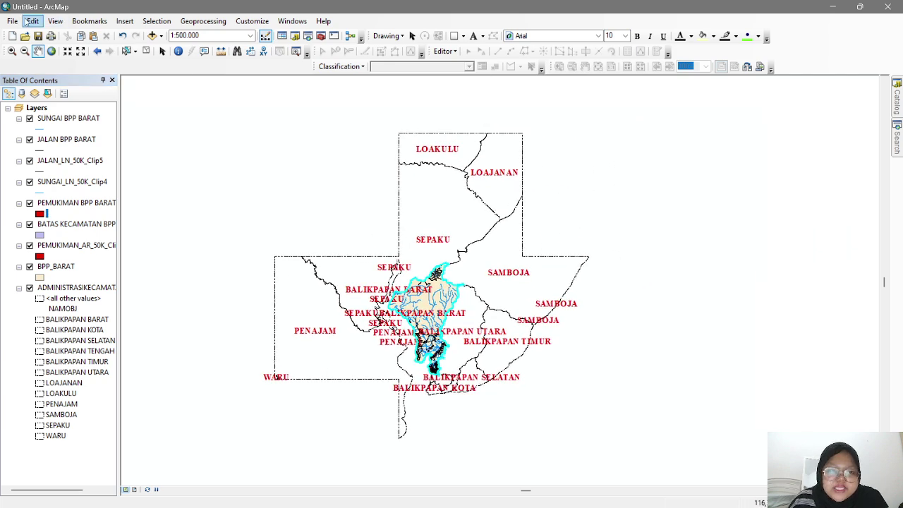
right_click(66, 287)
left_click(92, 275)
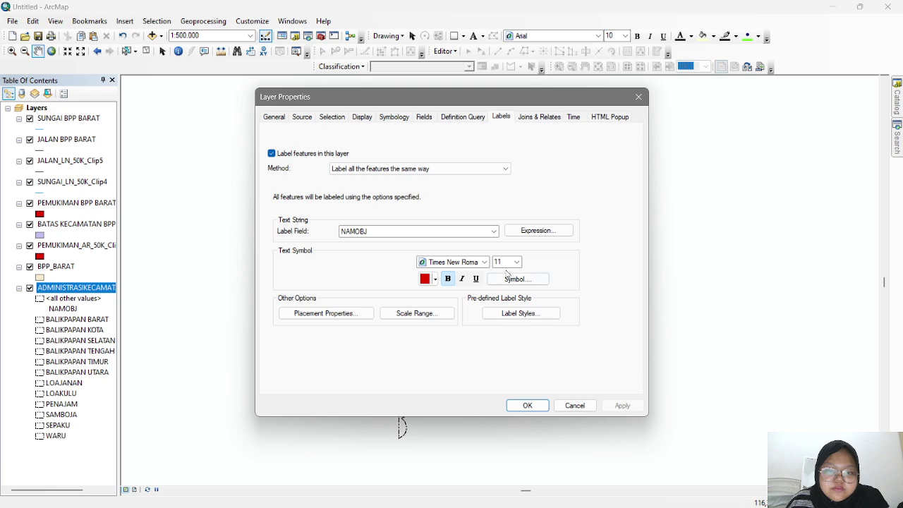
left_click(517, 261)
scroll(508, 286, "up", 1)
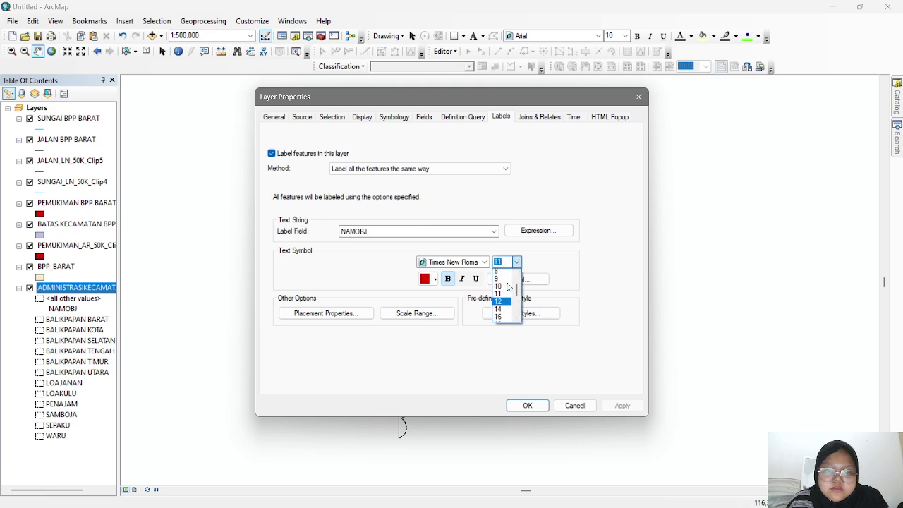
left_click(501, 282)
left_click(613, 408)
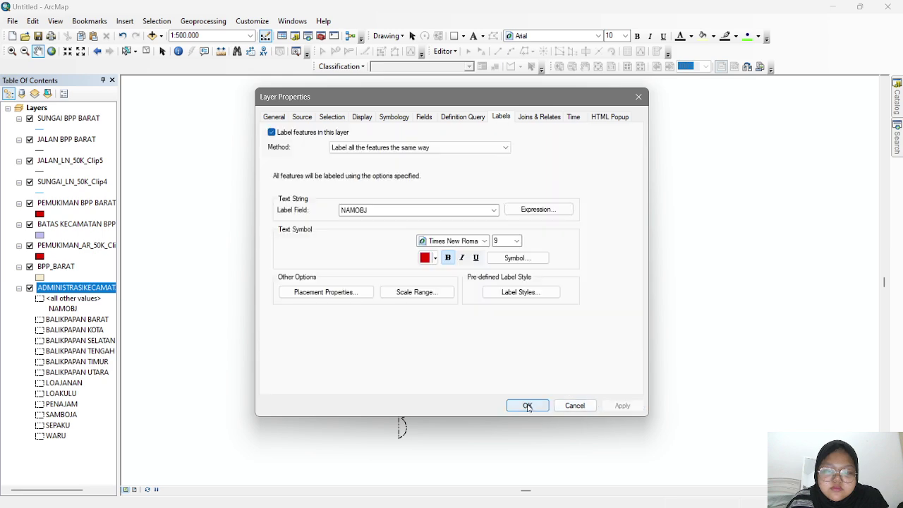
left_click(527, 405)
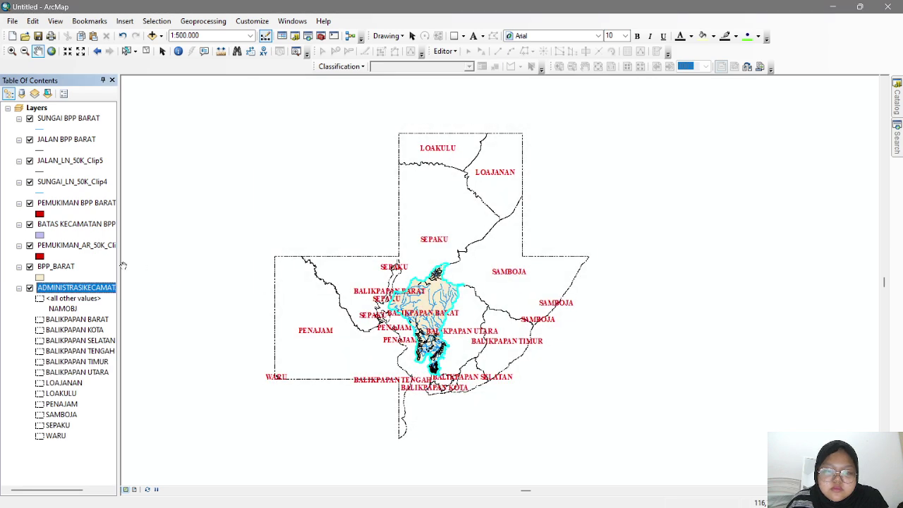
- Shrink the district labels further to size 8
right_click(72, 290)
left_click(92, 277)
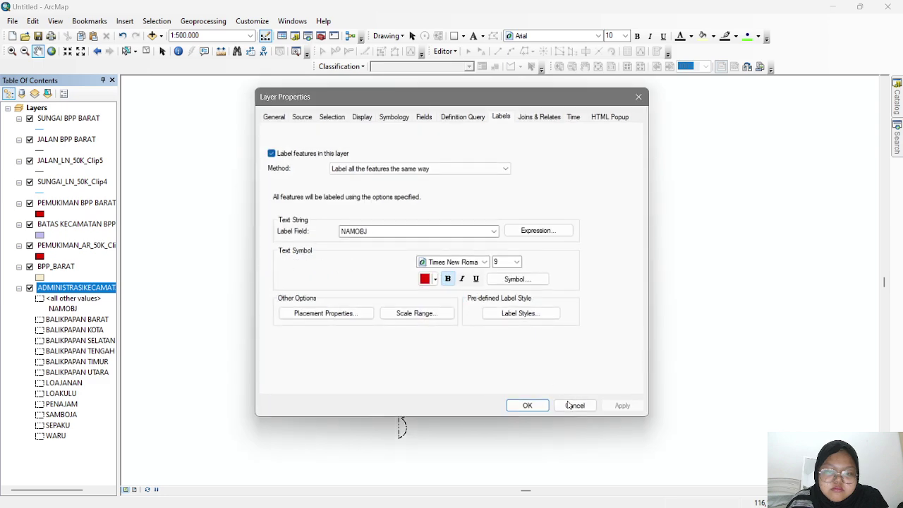
left_click(528, 404)
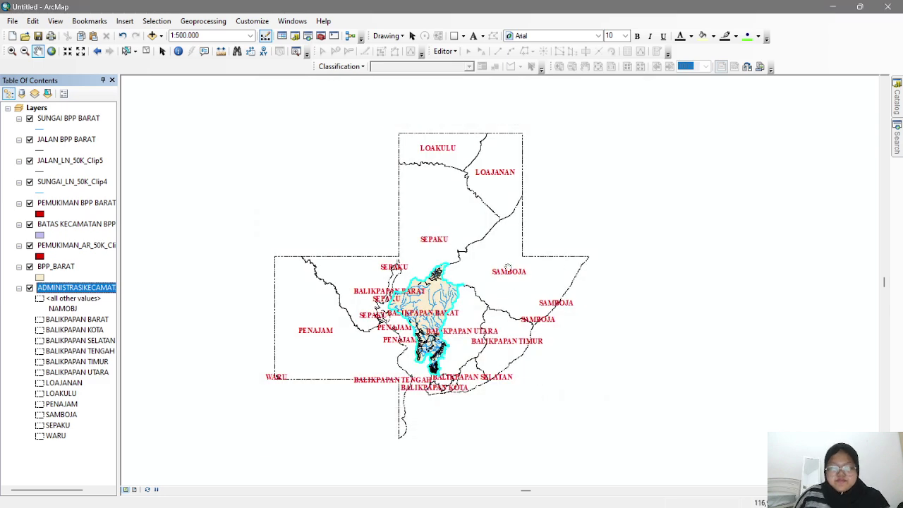
scroll(508, 268, "up", 2)
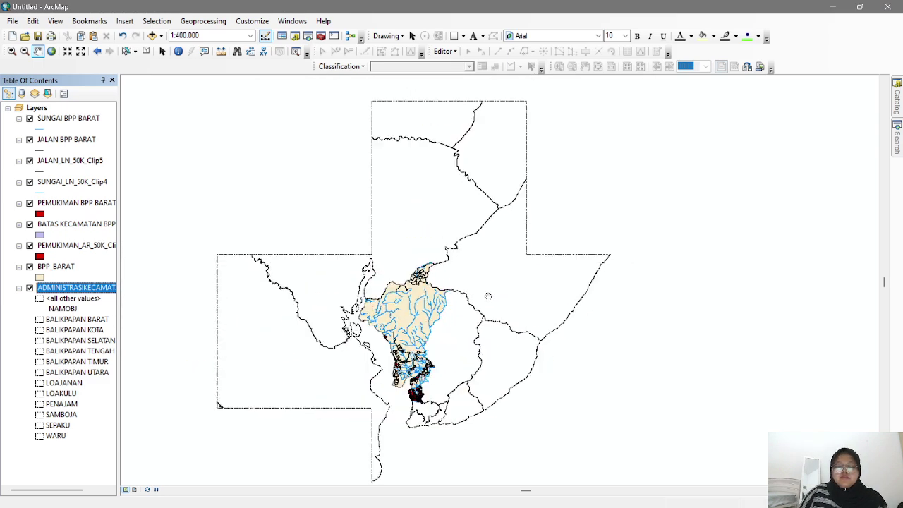
right_click(65, 289)
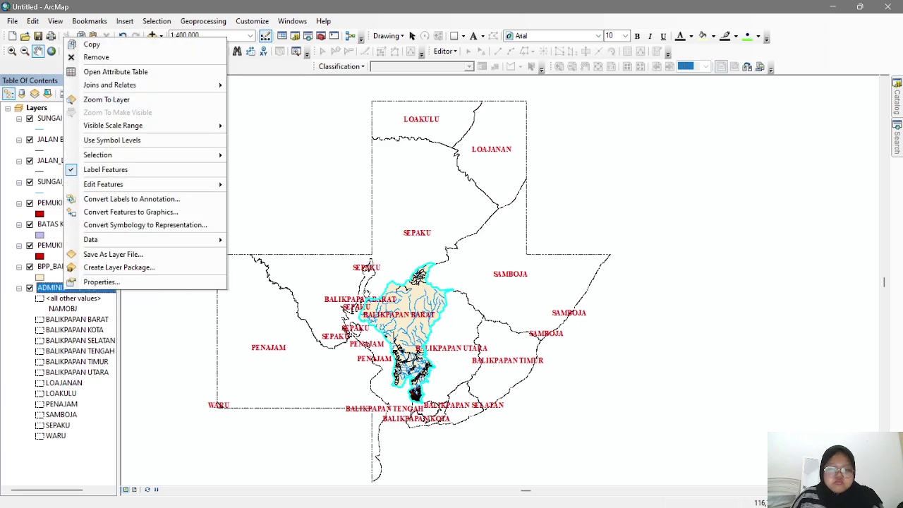
left_click(220, 280)
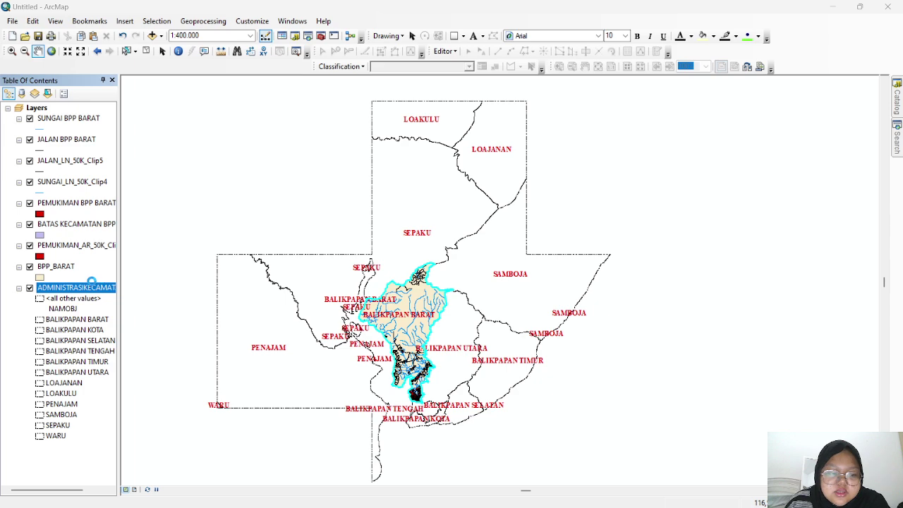
left_click(517, 261)
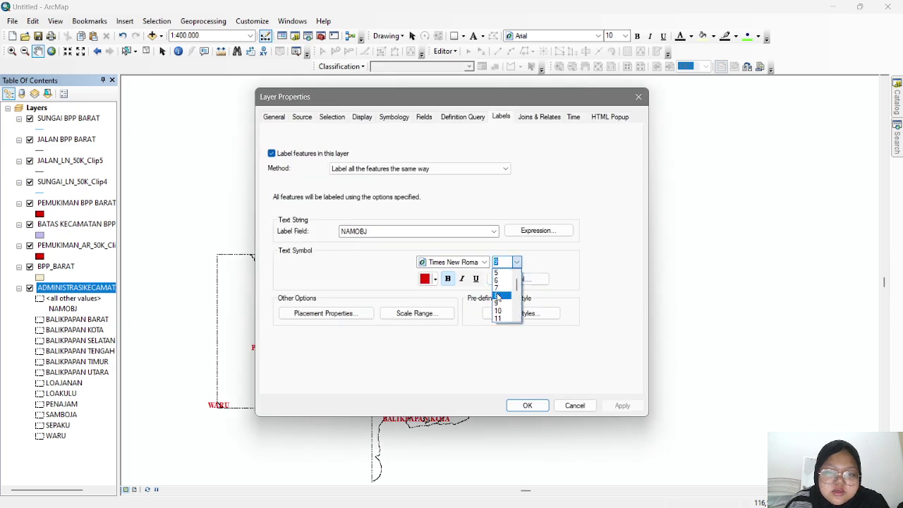
left_click(499, 294)
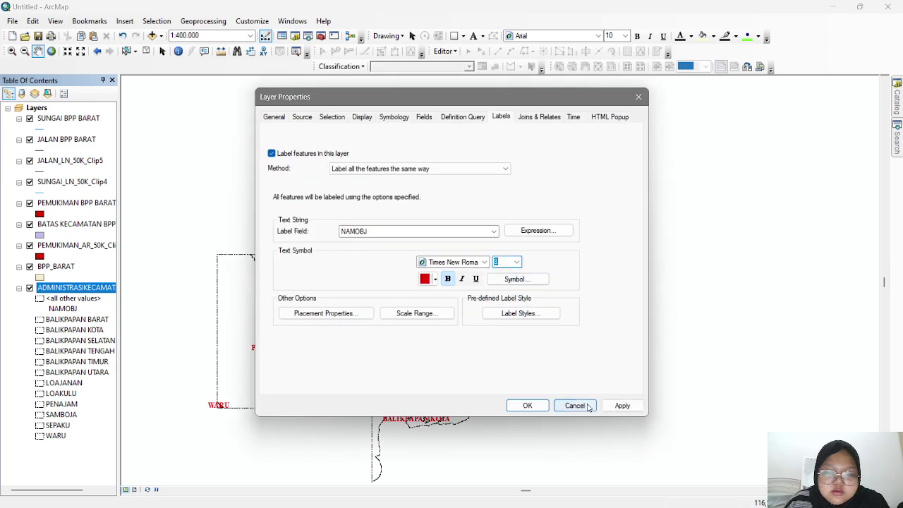
left_click(529, 406)
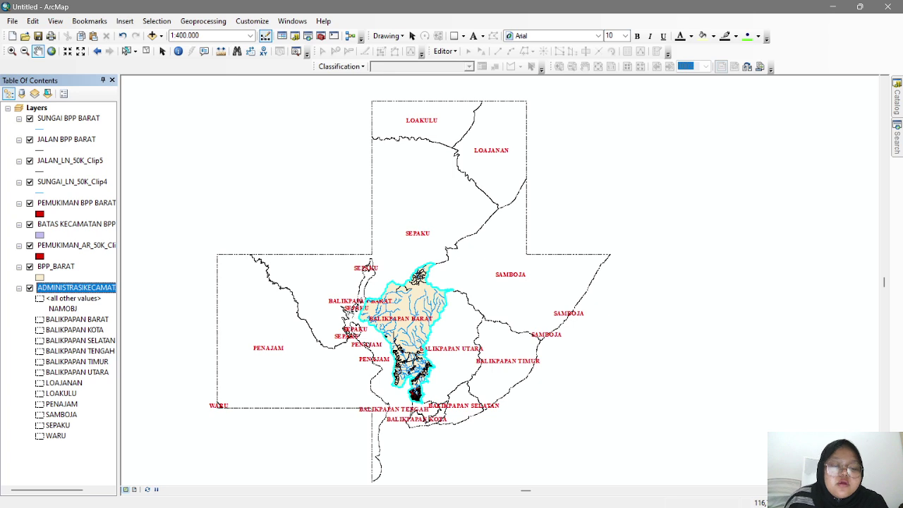
- Set the A4 page to Landscape orientation and display the Balikpapan map in Layout View
left_click(12, 22)
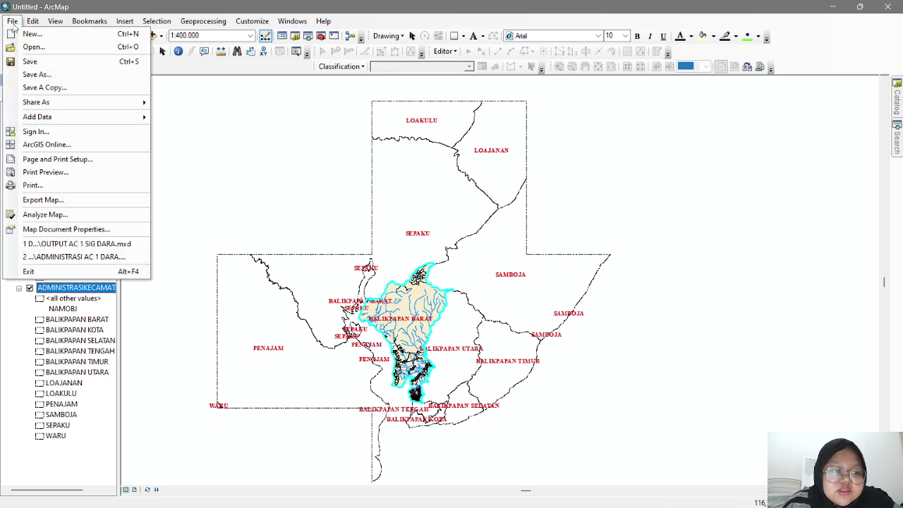
left_click(88, 161)
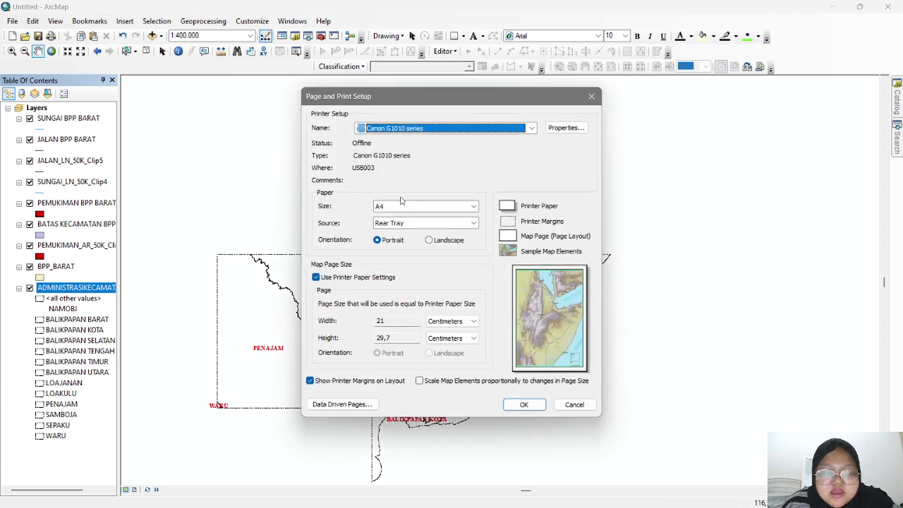
left_click(429, 240)
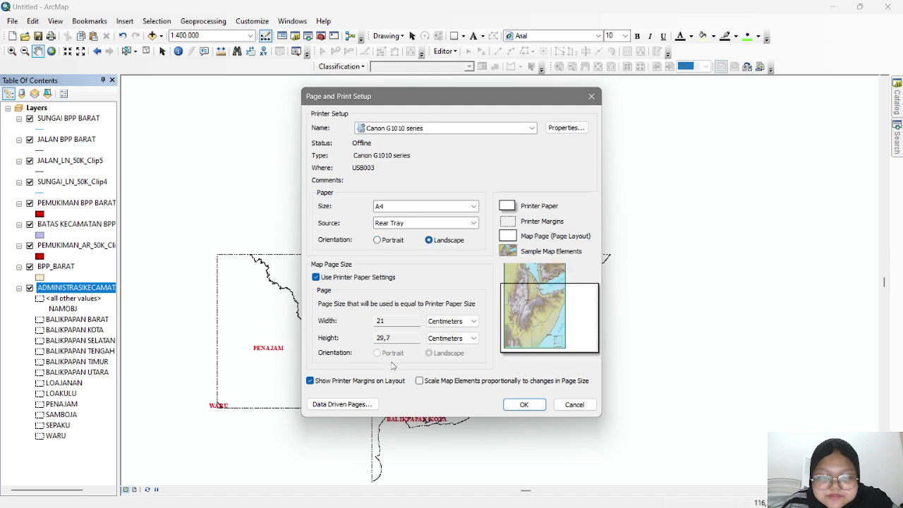
left_click(524, 405)
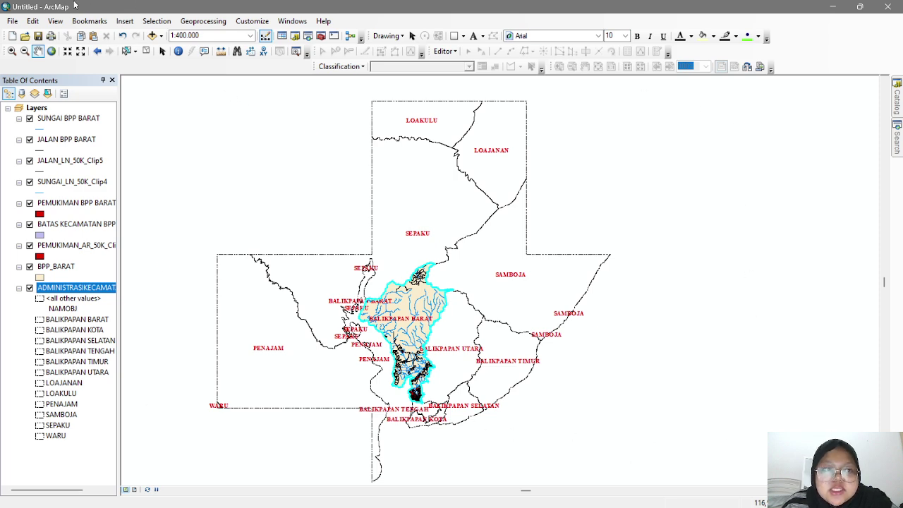
left_click(56, 21)
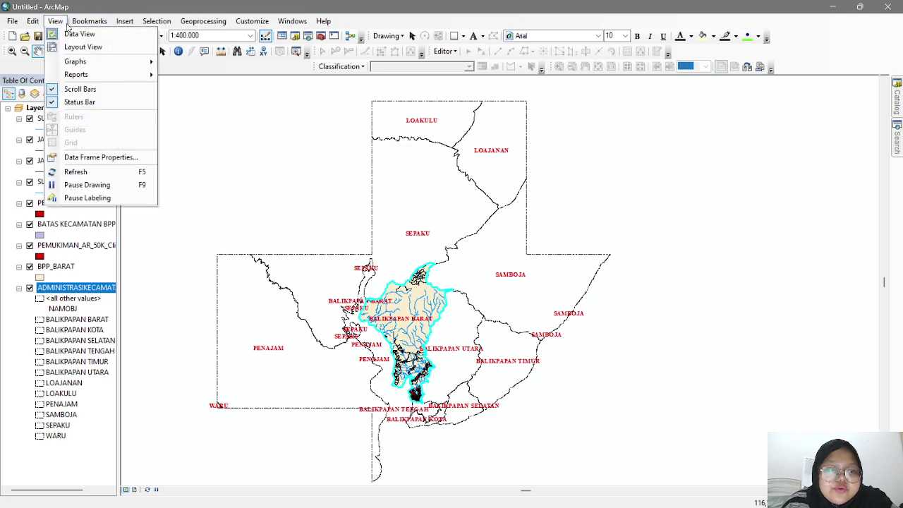
left_click(74, 46)
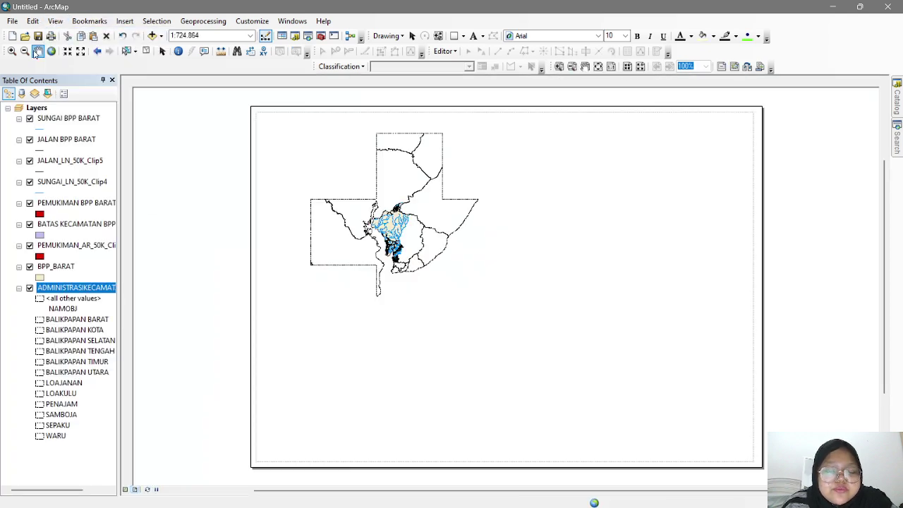
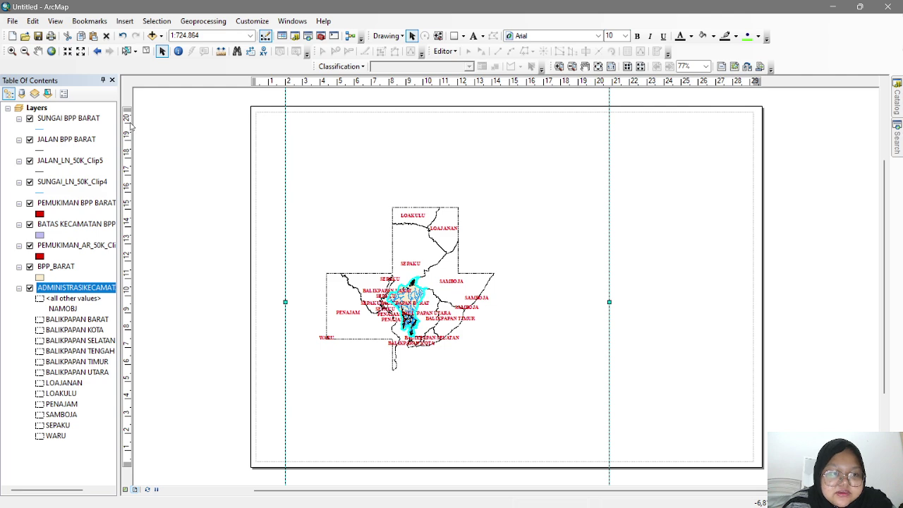
- Add horizontal guides near the page top and bottom, and vertical guides at the margins and near 19 and 20 cm
left_click(129, 124)
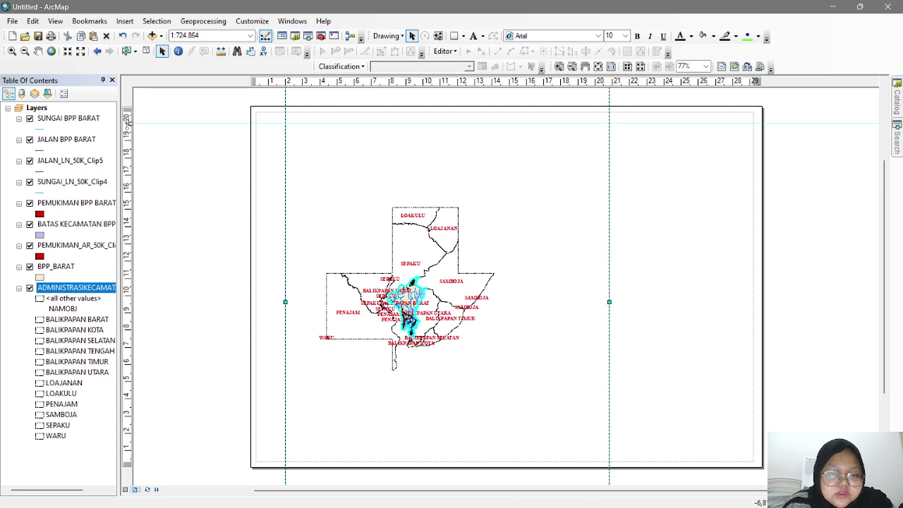
left_click(128, 451)
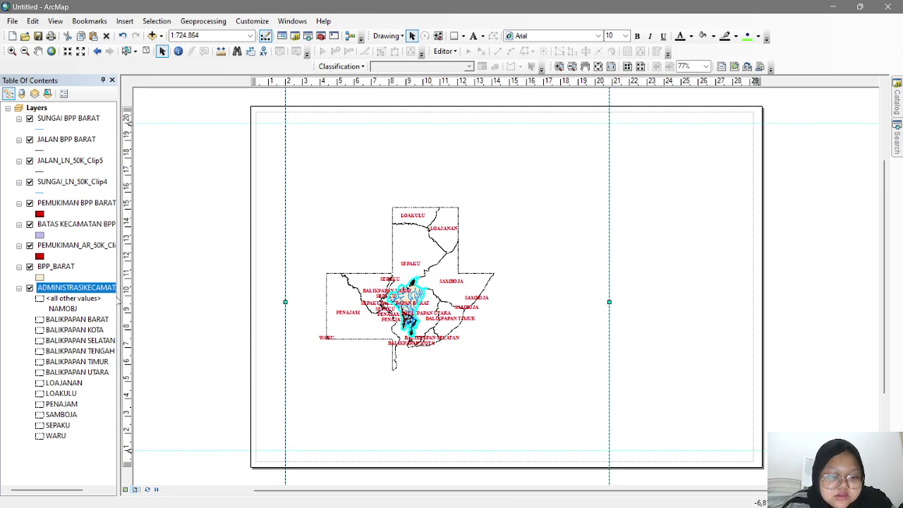
left_click(269, 83)
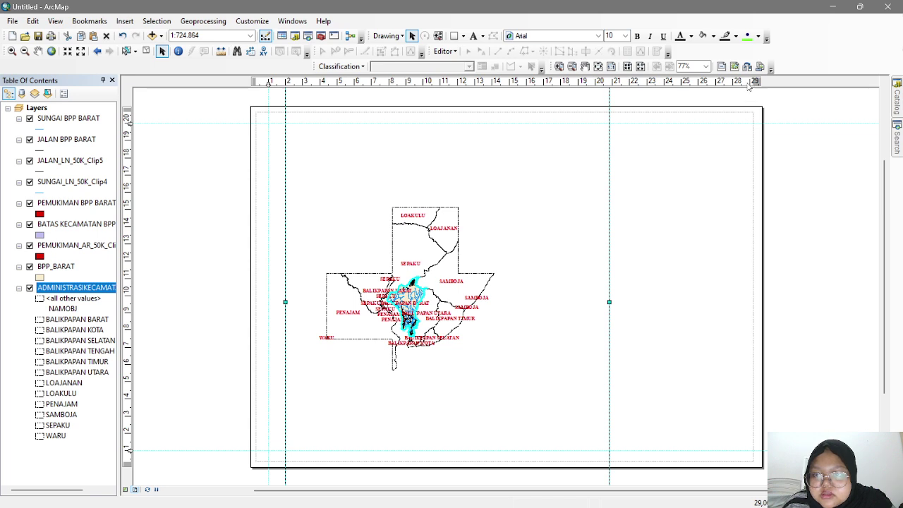
left_click(750, 82)
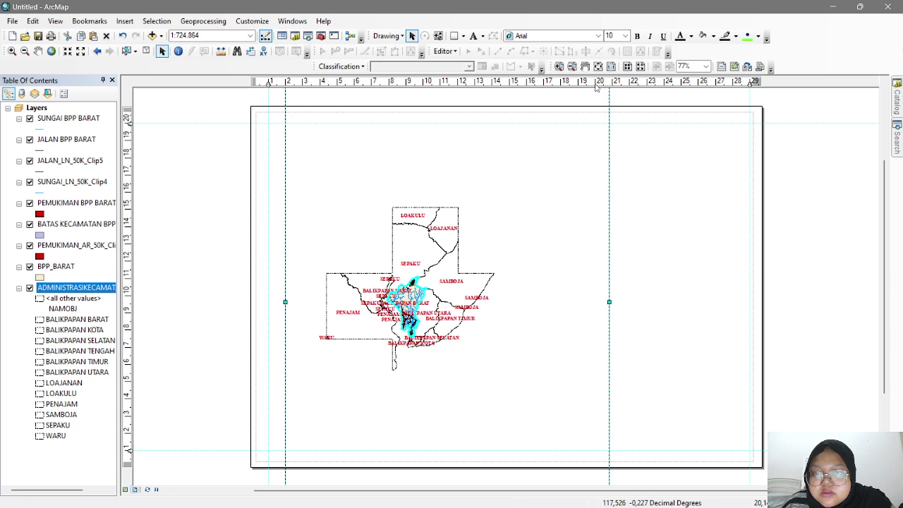
left_click(596, 82)
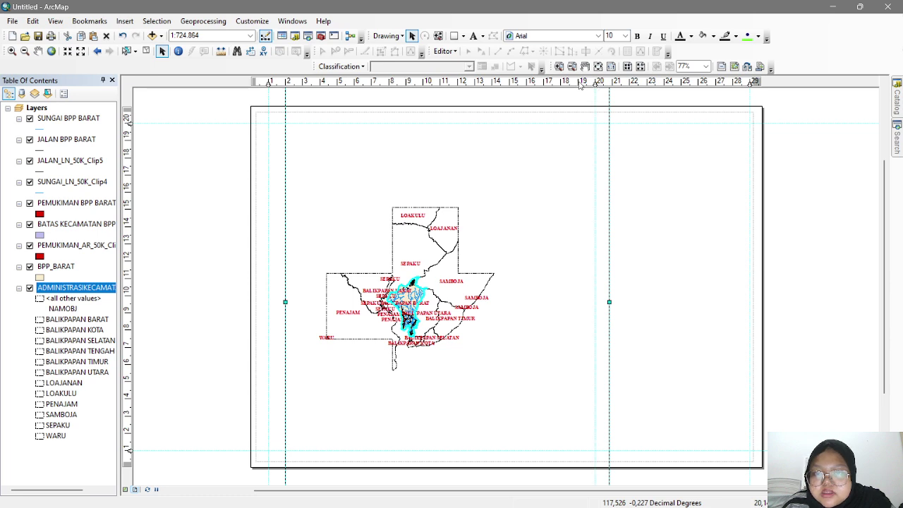
left_click(579, 82)
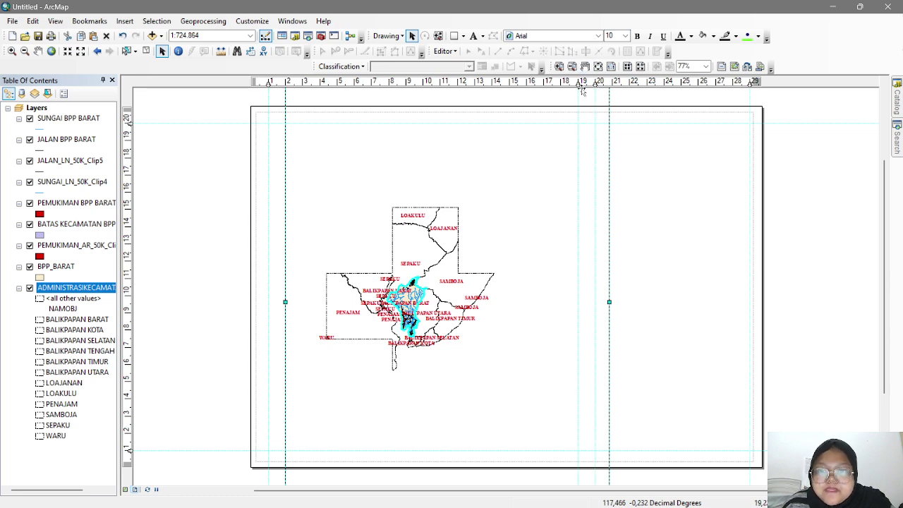
- Set a guide at 18.90 cm and resize the map frame to fit between the guides
left_click_drag(579, 83, 596, 83)
left_click_drag(321, 127, 428, 208)
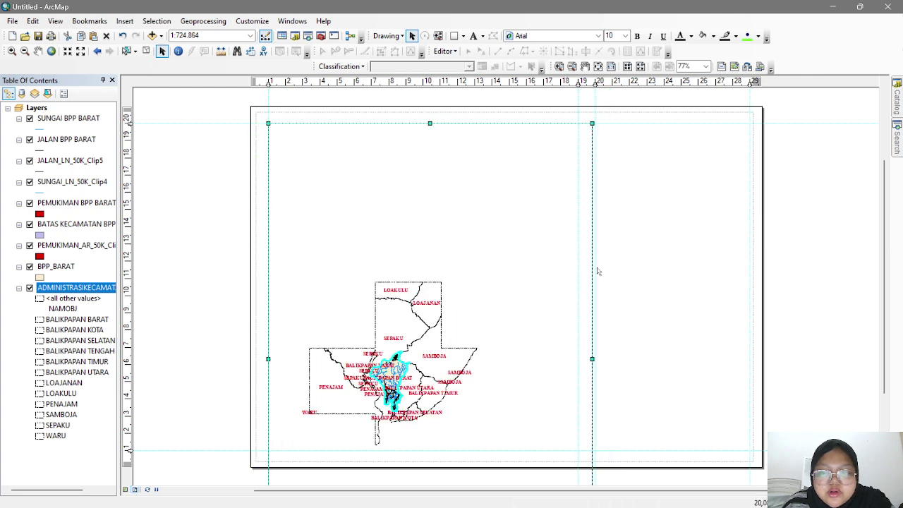
mouse_move(592, 358)
left_mouse_down()
mouse_move(565, 358)
mouse_move(577, 358)
left_mouse_up()
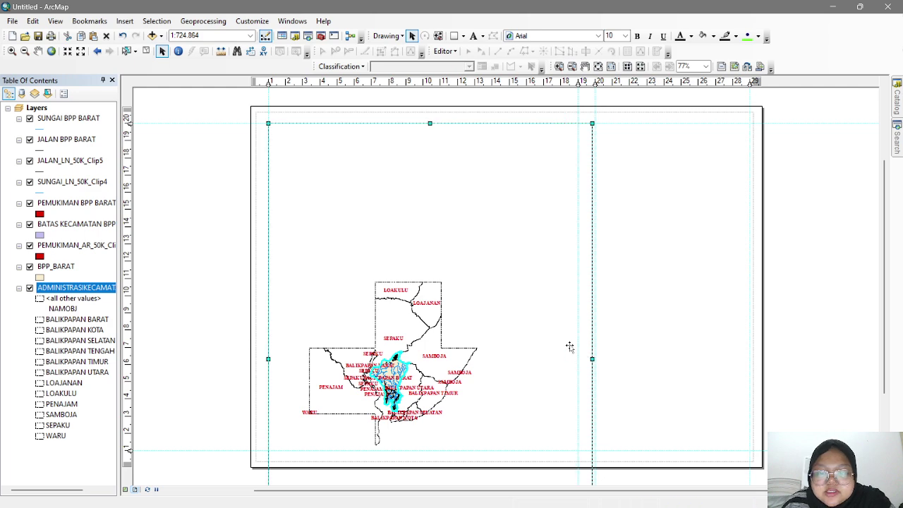
left_click_drag(422, 123, 414, 275)
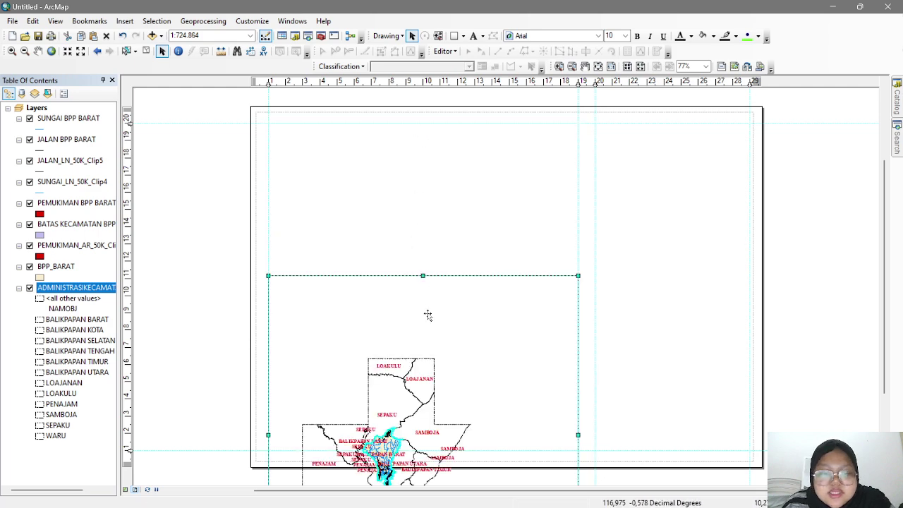
key("ctrl+z")
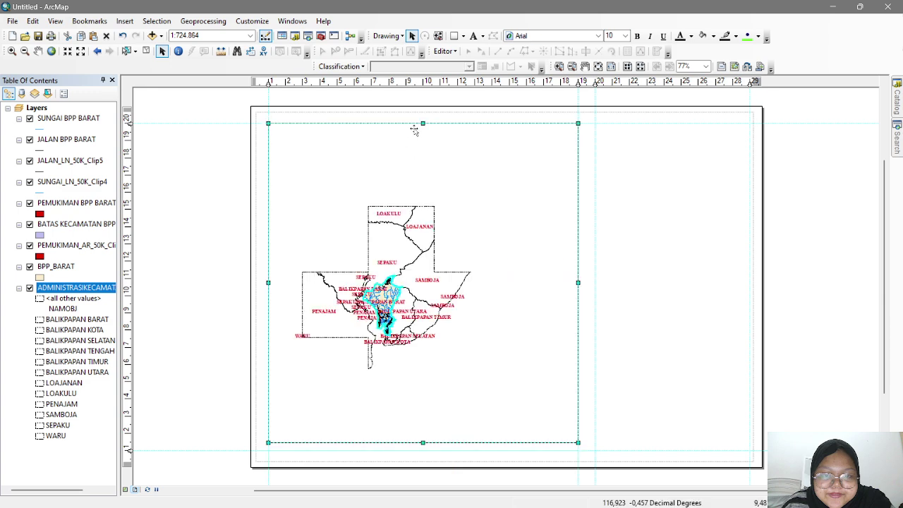
left_click_drag(424, 443, 425, 450)
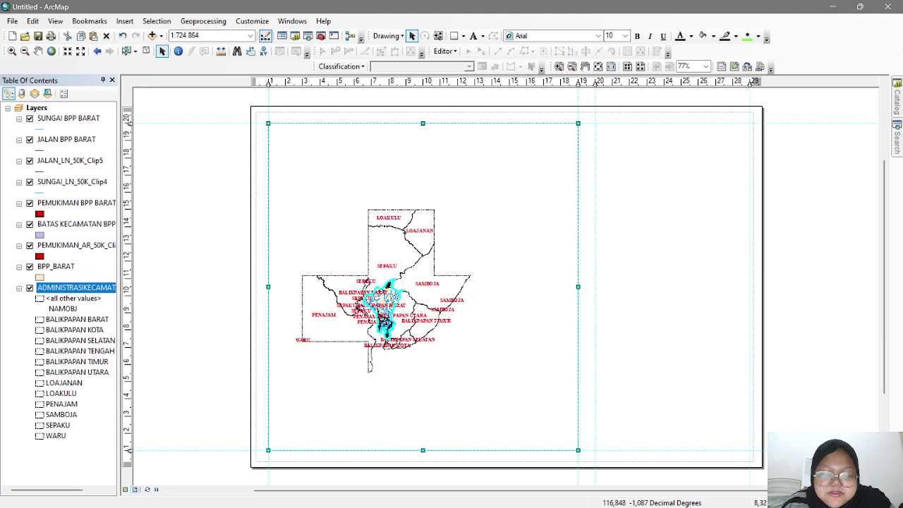
- Zoom and pan the map so Balikpapan Barat is centred in the frame
left_click(12, 52)
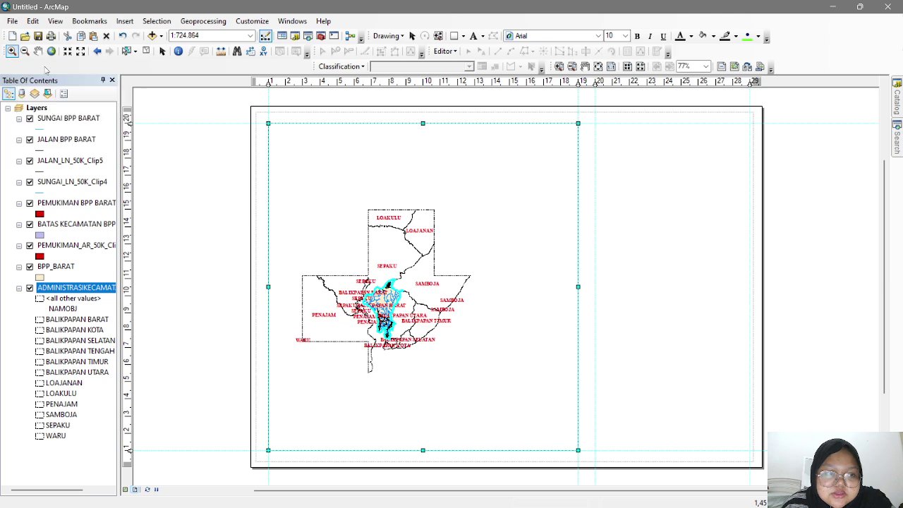
left_click(412, 294)
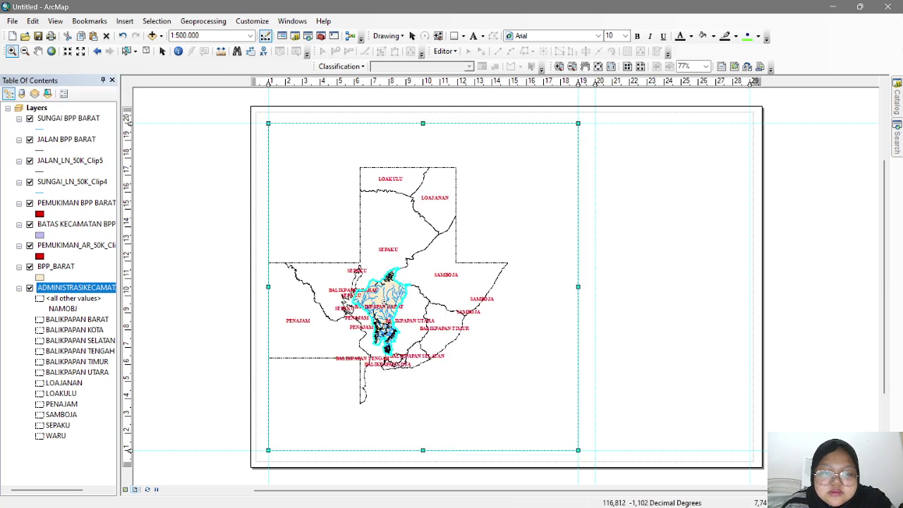
left_click(401, 289)
scroll(379, 294, "down", 1)
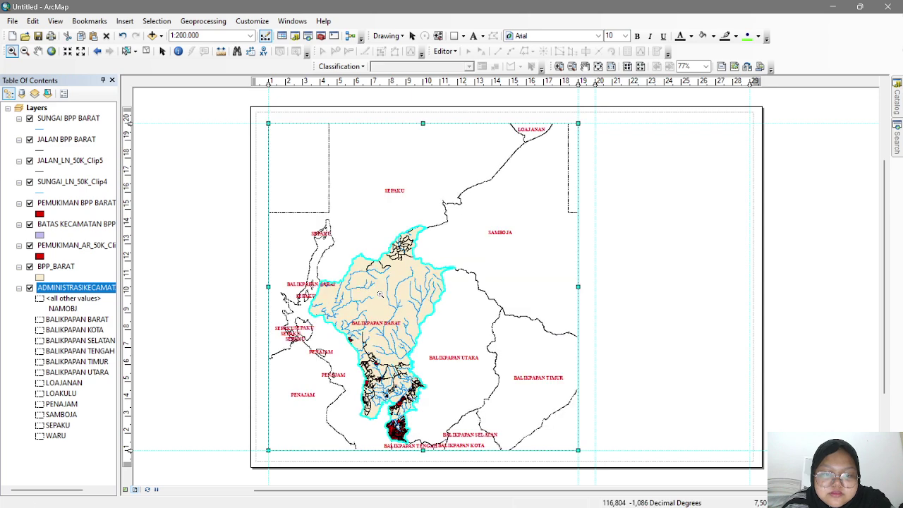
scroll(380, 294, "down", 1)
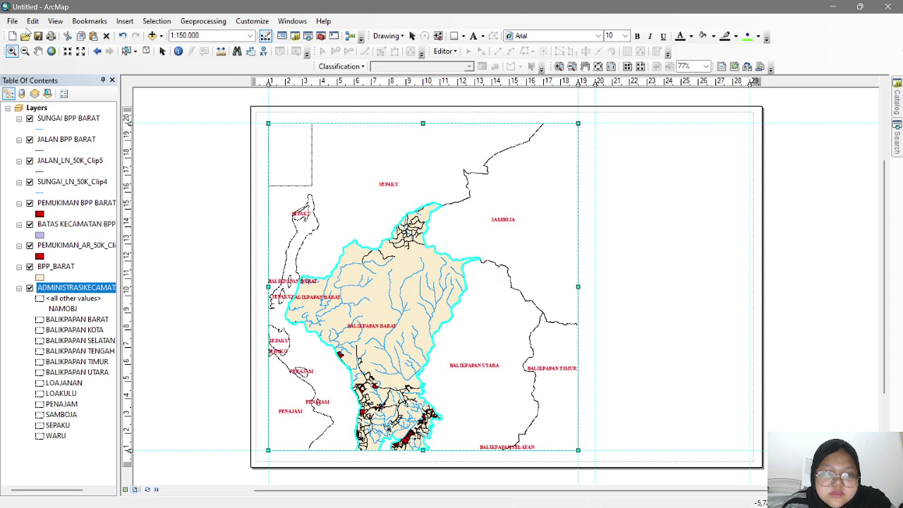
left_click(37, 51)
left_click_drag(385, 278, 403, 226)
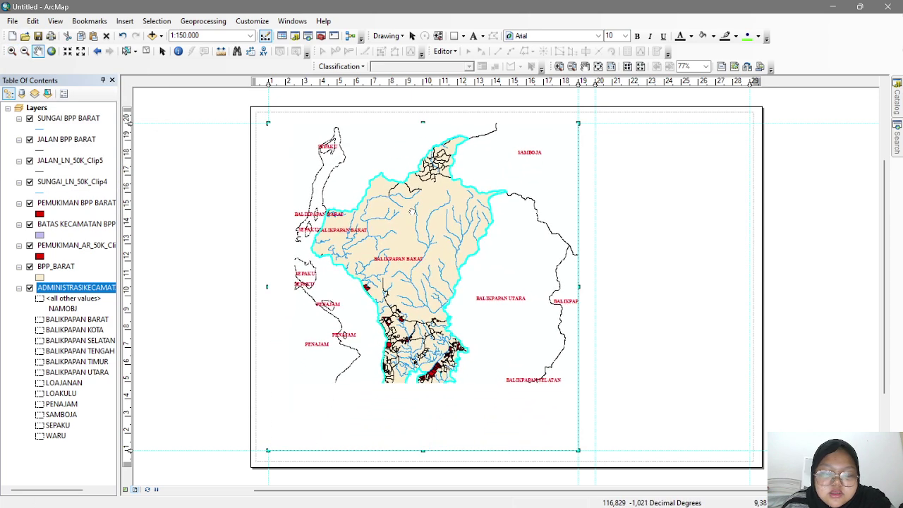
left_click(11, 51)
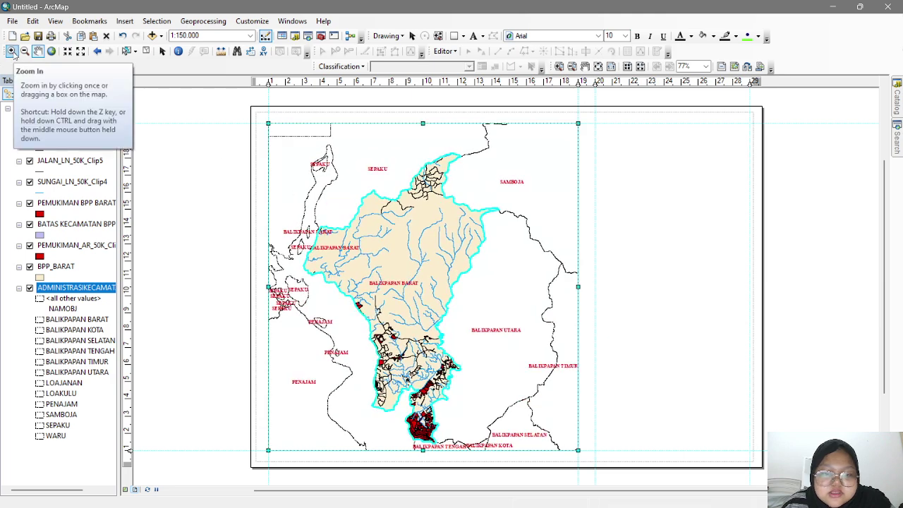
left_click_drag(395, 212, 401, 194)
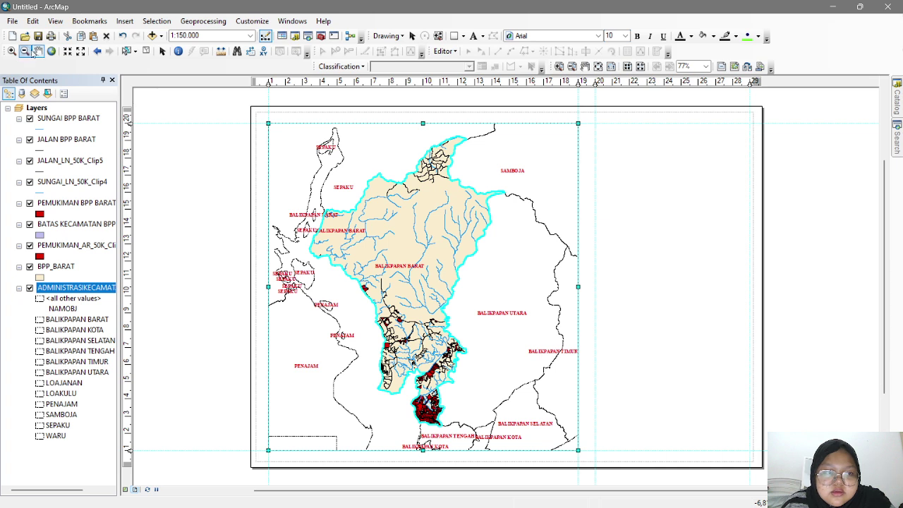
- Set the map scale to 1:140,000 and nudge the map into position
left_click(182, 35)
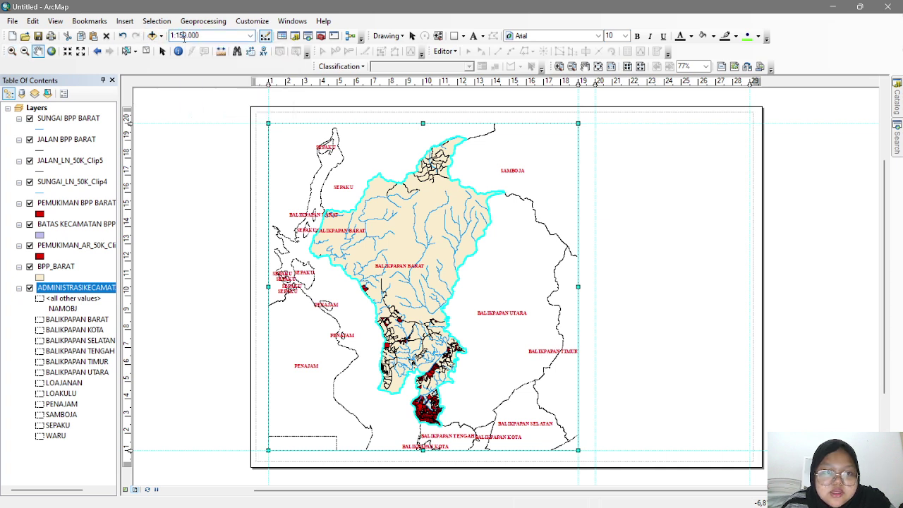
type("140")
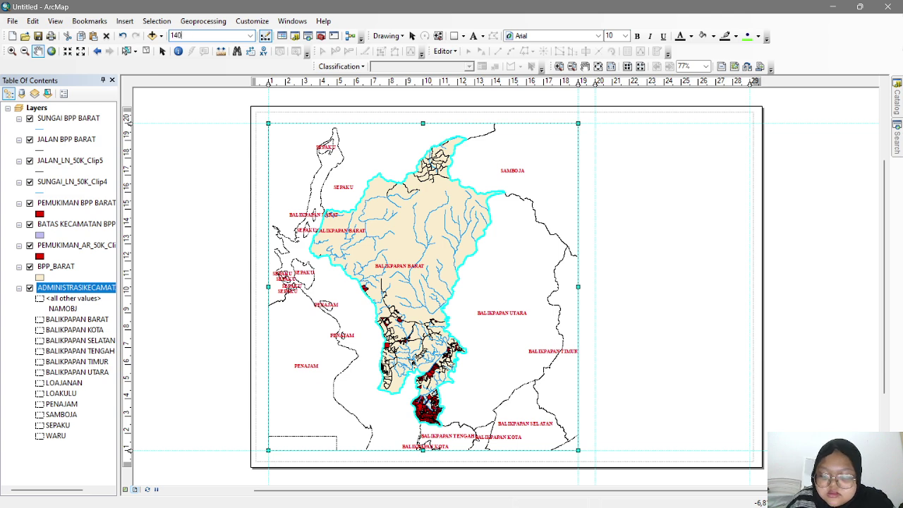
type(",000")
key("Return")
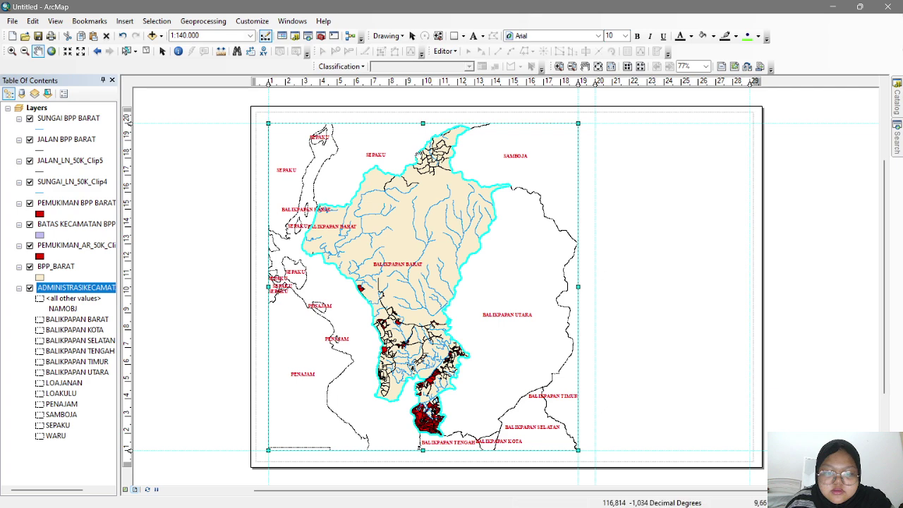
left_click_drag(474, 199, 472, 191)
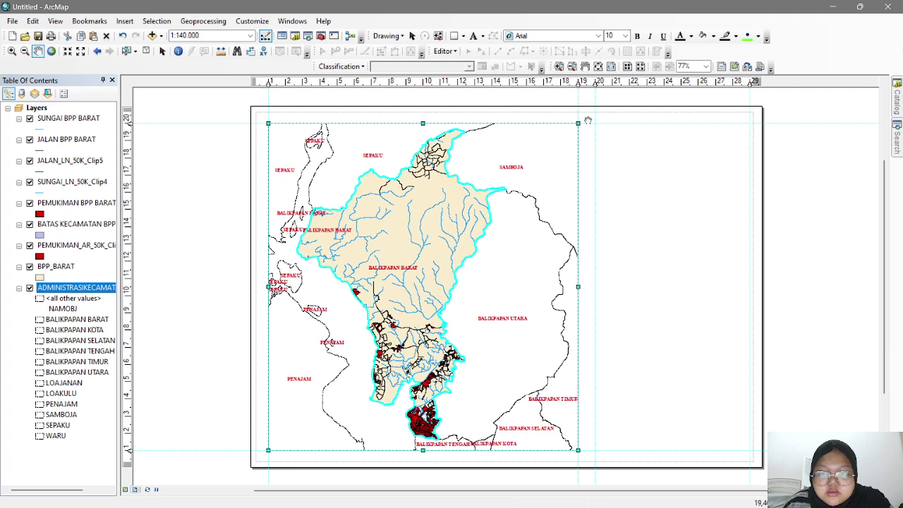
left_click(162, 50)
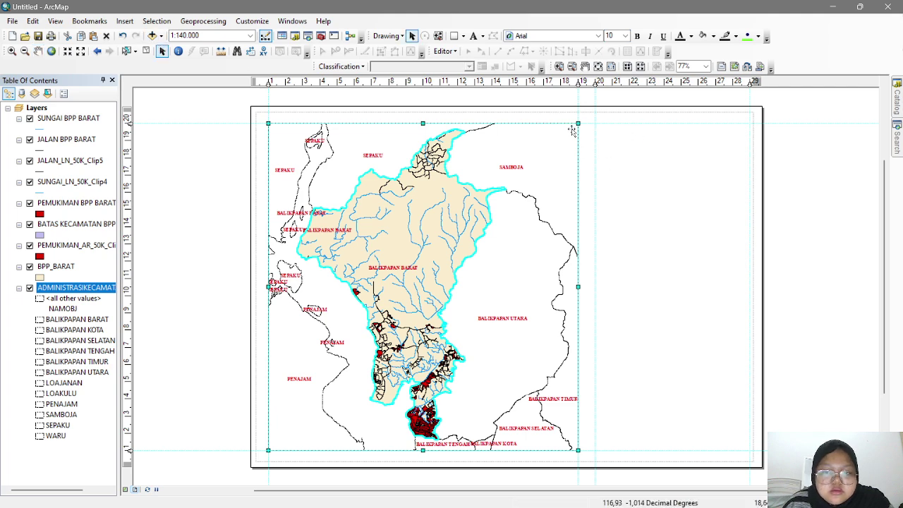
left_click(683, 159)
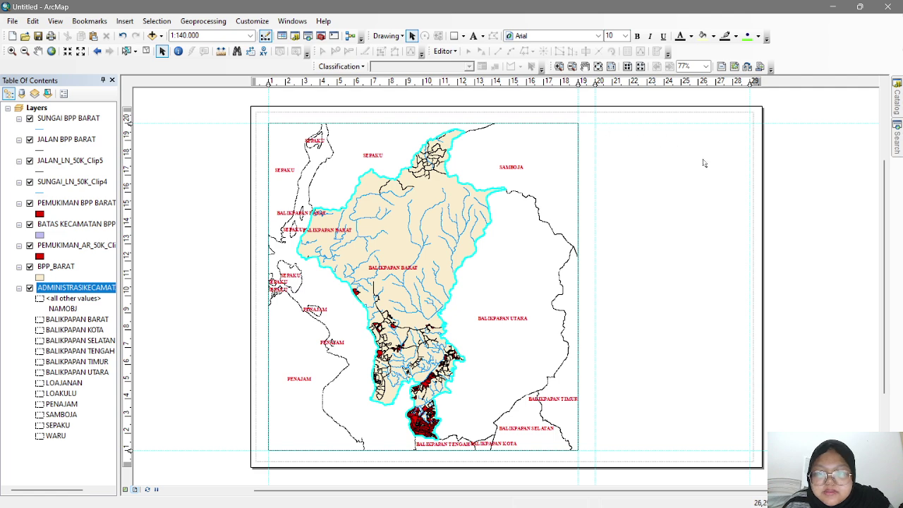
- Draw a tall rectangle panel right of the map between the guides, with a guide through its middle
left_click(455, 37)
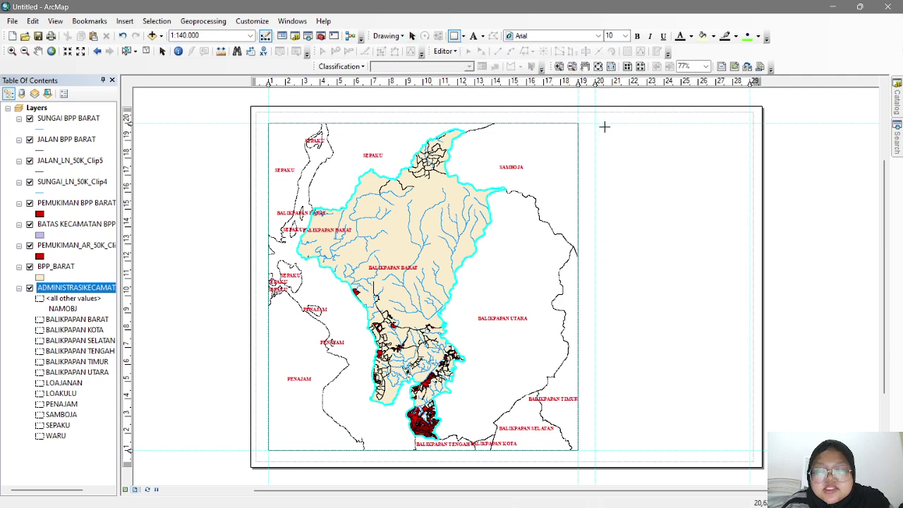
left_click_drag(611, 123, 749, 151)
left_click_drag(611, 150, 594, 151)
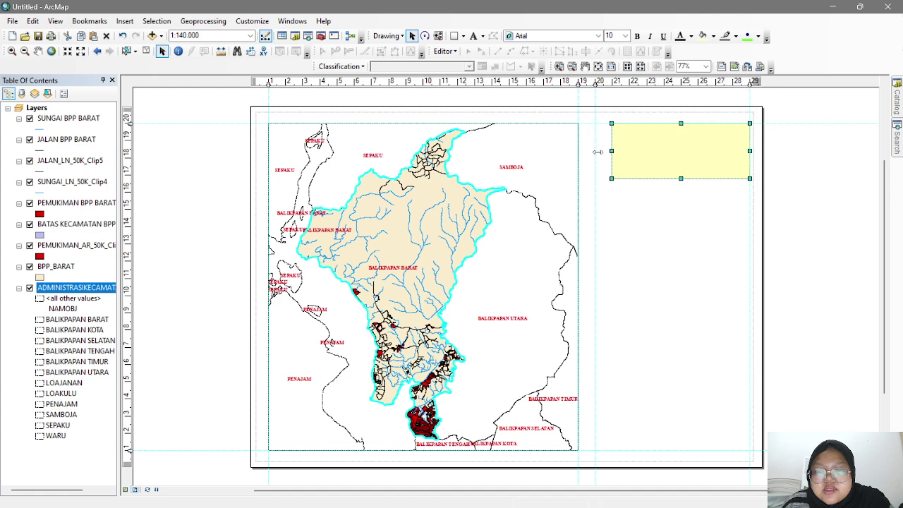
left_click_drag(673, 181, 666, 450)
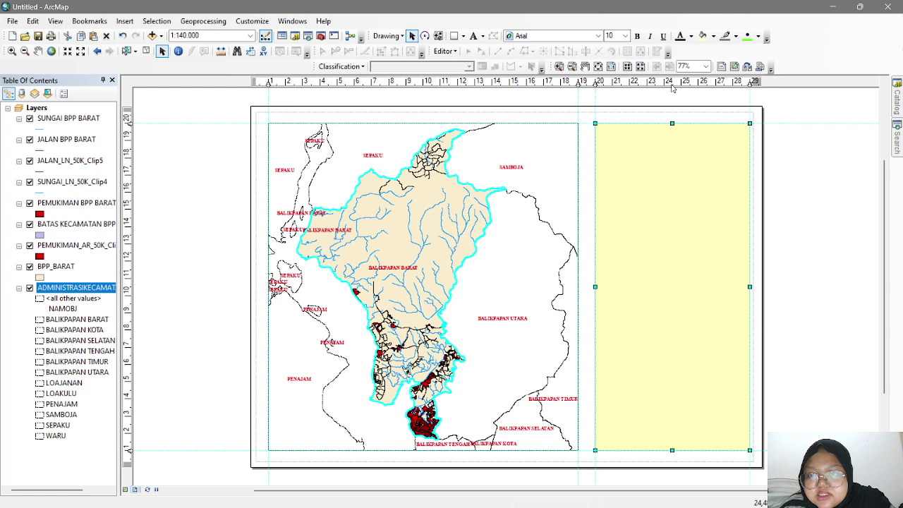
left_click(672, 81)
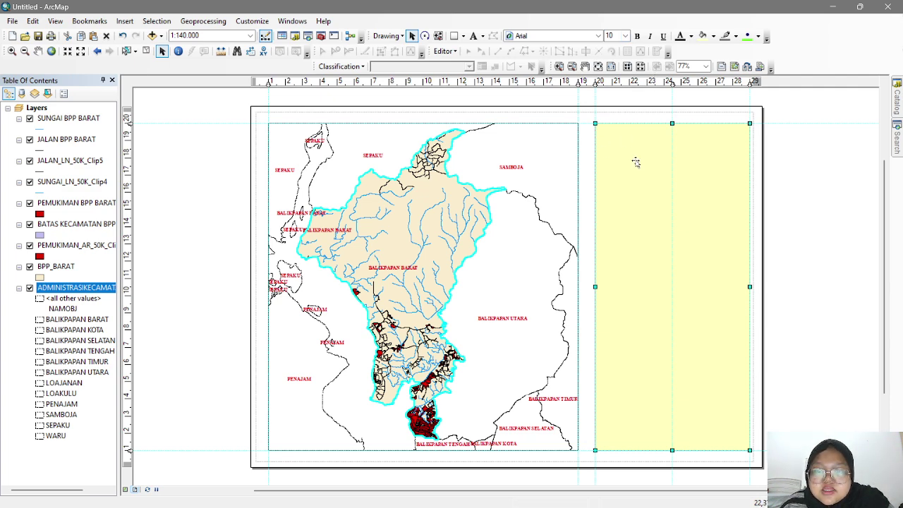
- Give the side-panel rectangle no fill colour and a black outline
right_click(637, 188)
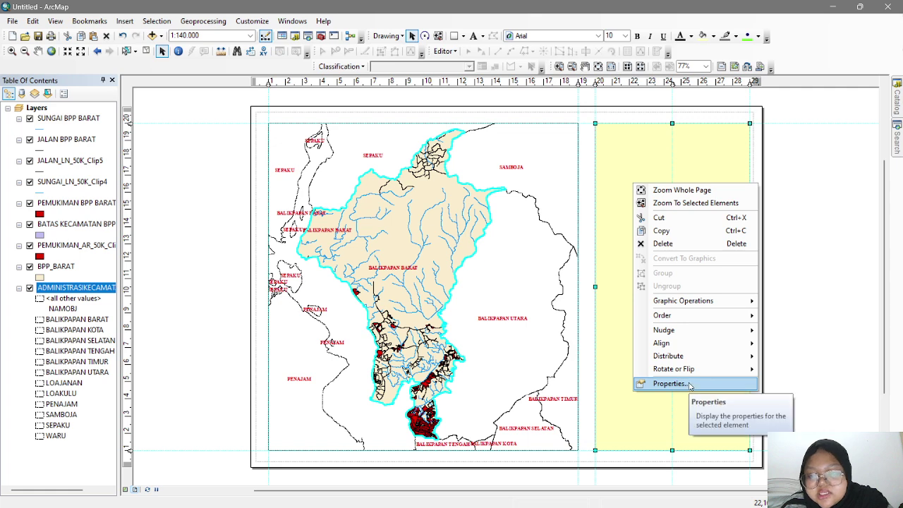
left_click(713, 386)
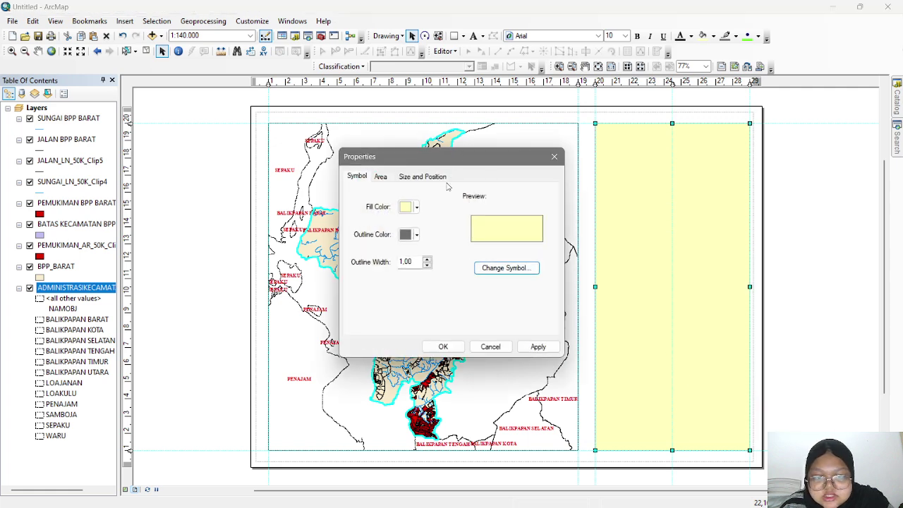
left_click(413, 206)
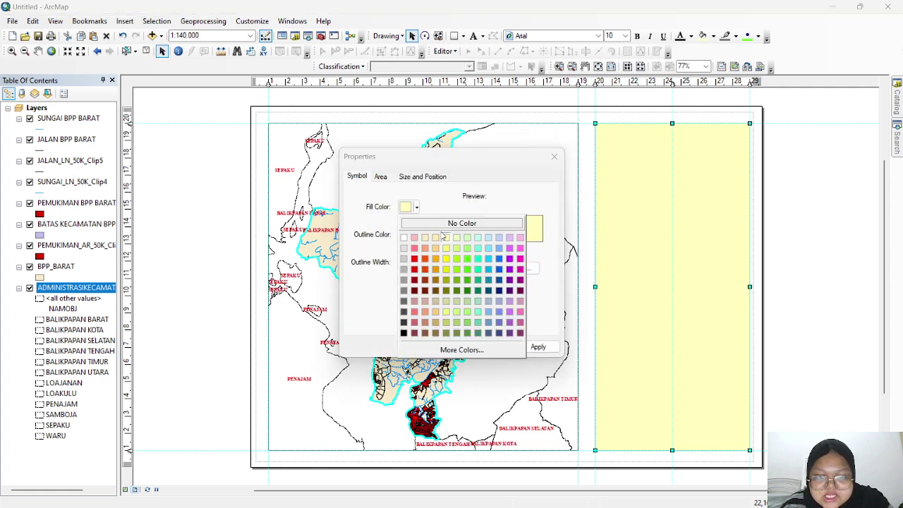
left_click(444, 223)
left_click(413, 234)
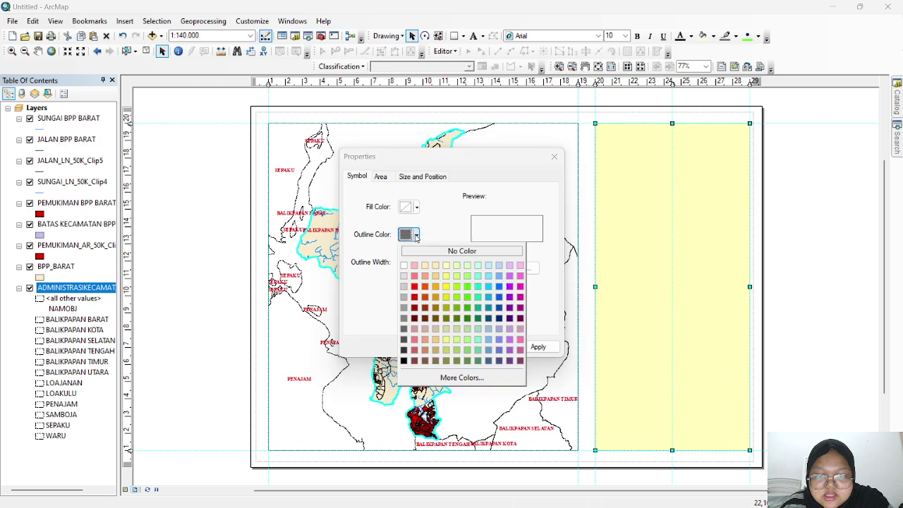
left_click(404, 361)
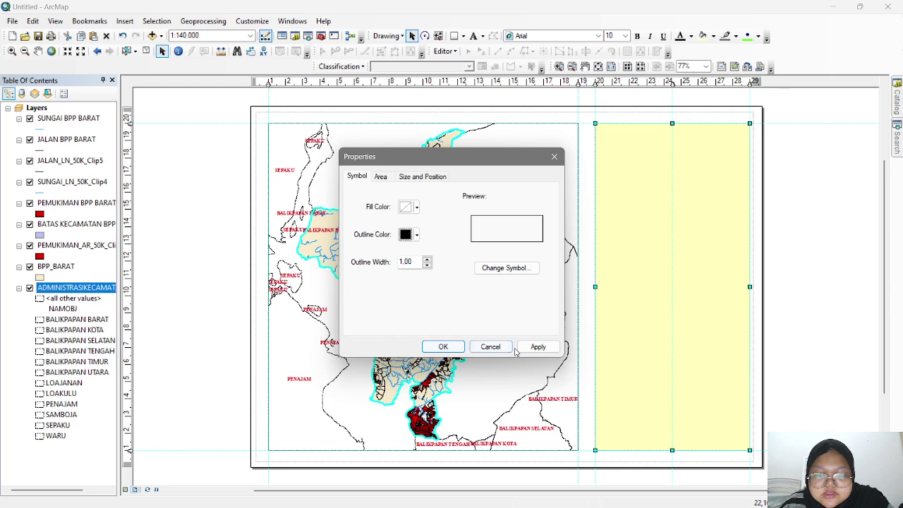
left_click(443, 347)
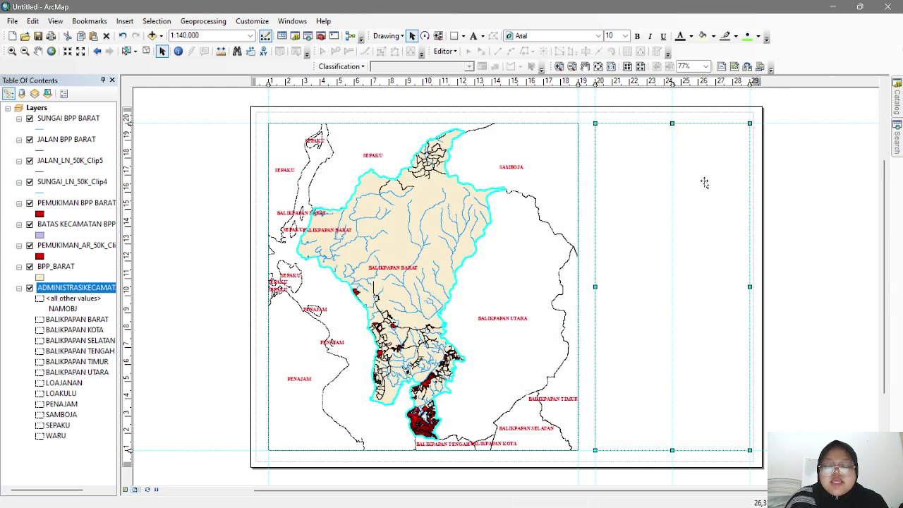
- Place a new text element in the right panel and open its properties
left_click(473, 36)
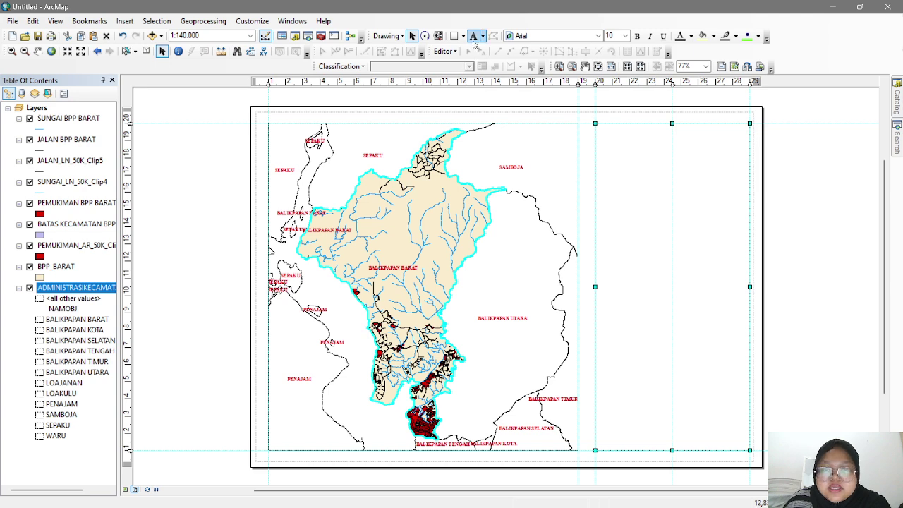
left_click(622, 136)
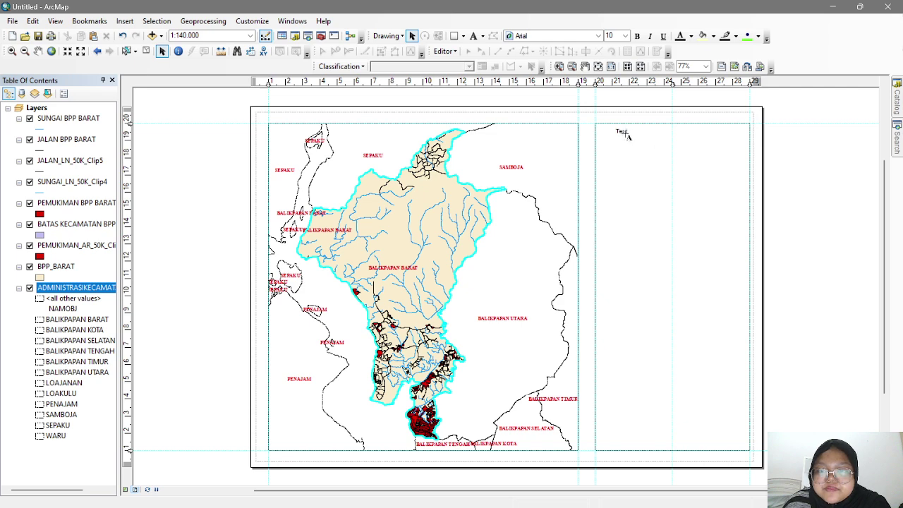
right_click(628, 131)
left_click(627, 132)
left_click_drag(616, 132, 628, 133)
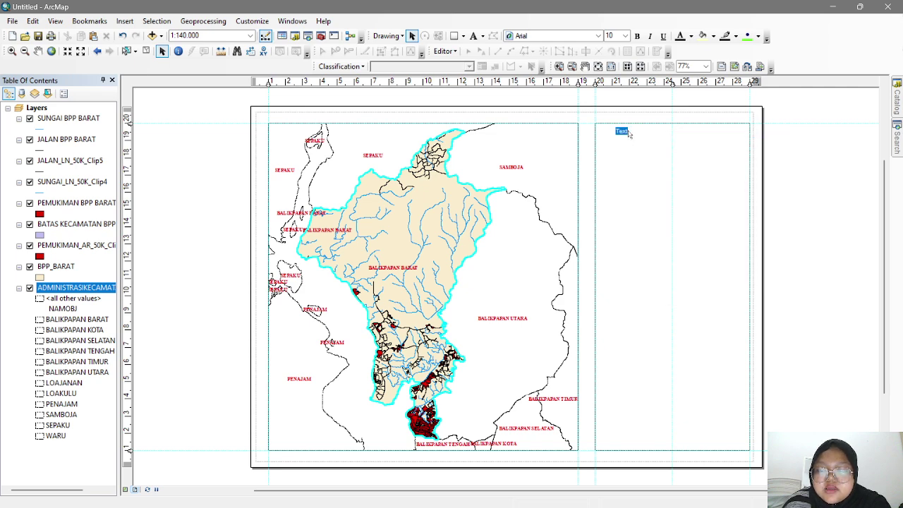
right_click(625, 131)
left_click(616, 168)
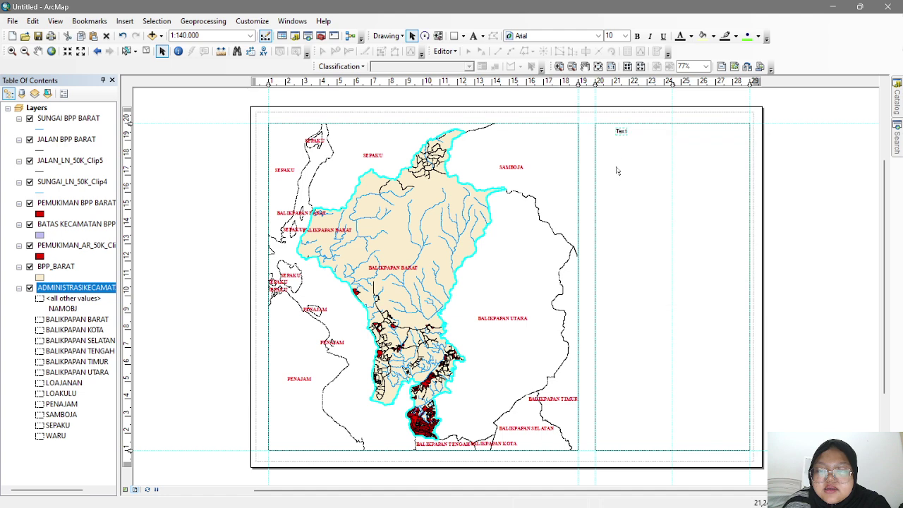
right_click(622, 132)
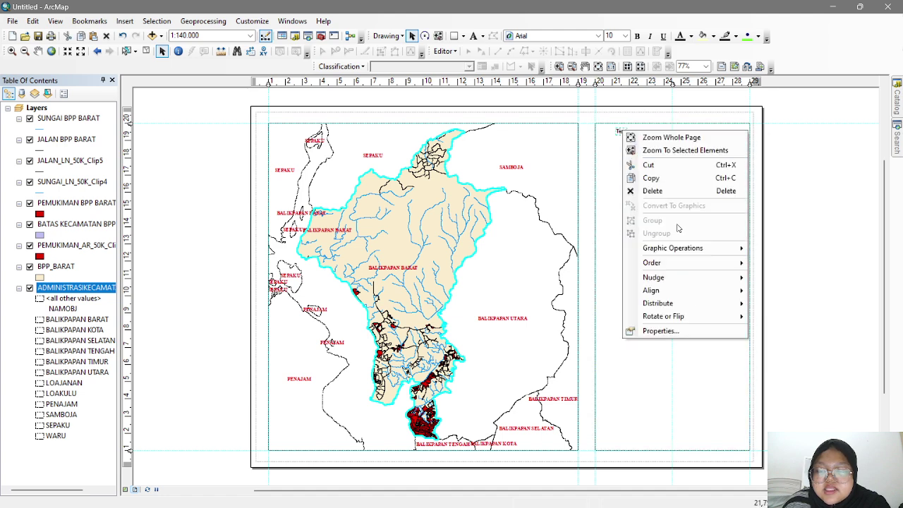
left_click(691, 331)
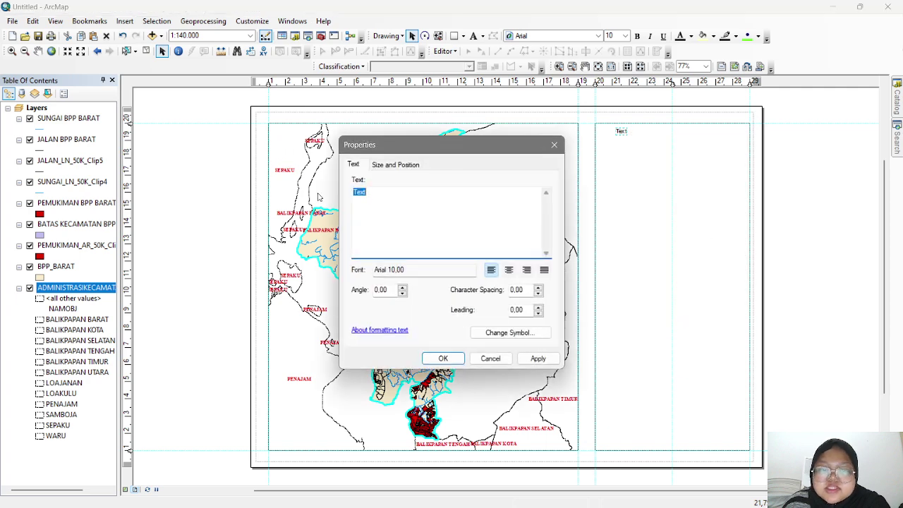
- Enter the centred title lines PETA ADMINISTRASI through PROVINSI KALIMANTAN TIMUR
left_click(509, 269)
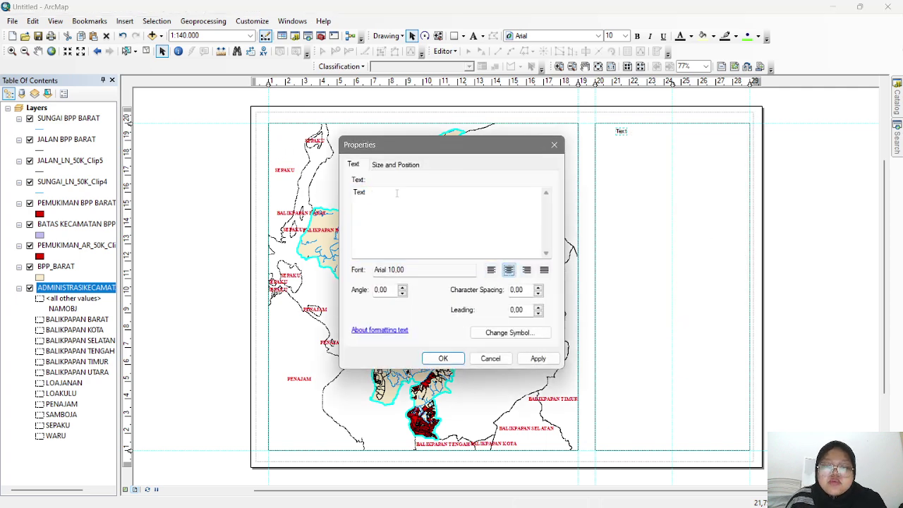
double_click(378, 195)
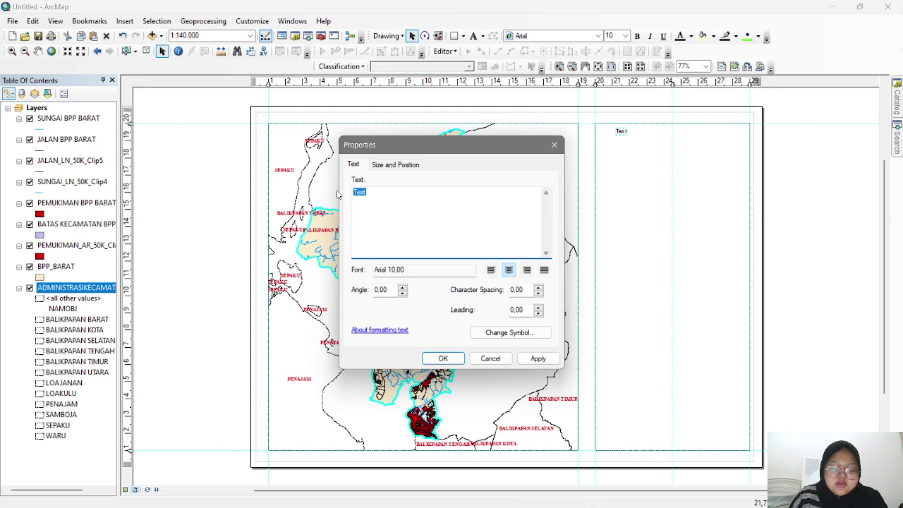
type("PETA ADMINISTRASI")
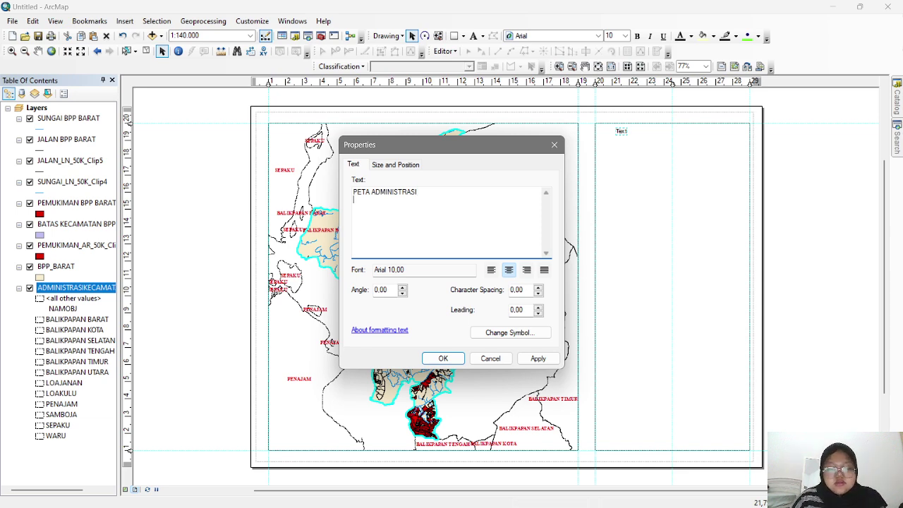
type("AMAT")
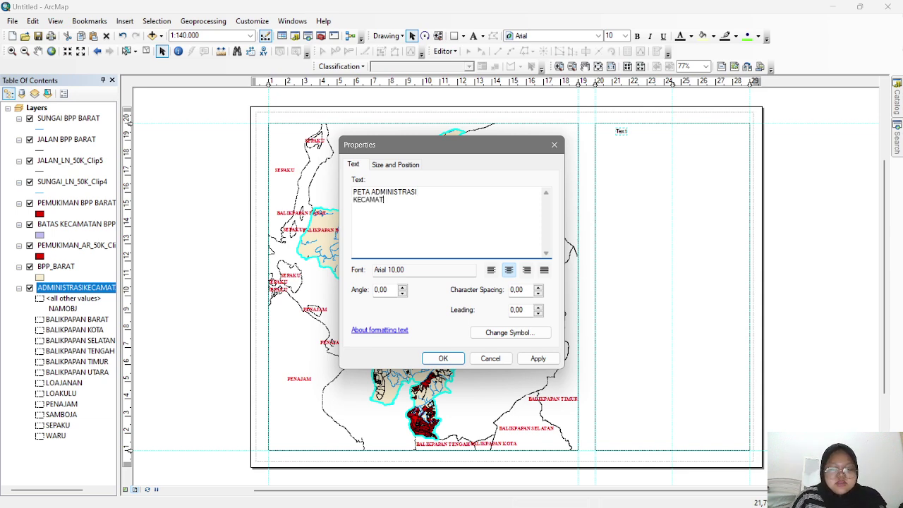
type("AN BA")
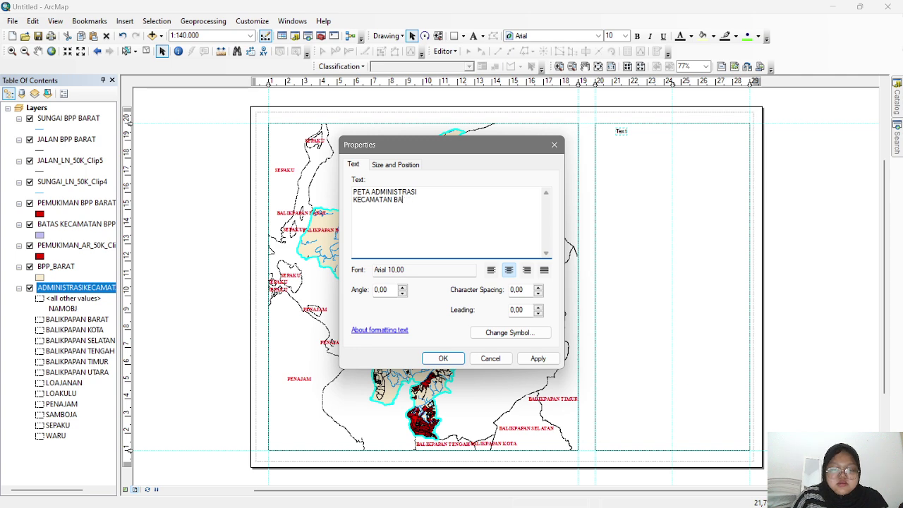
type("LIKPAPAN BARAT")
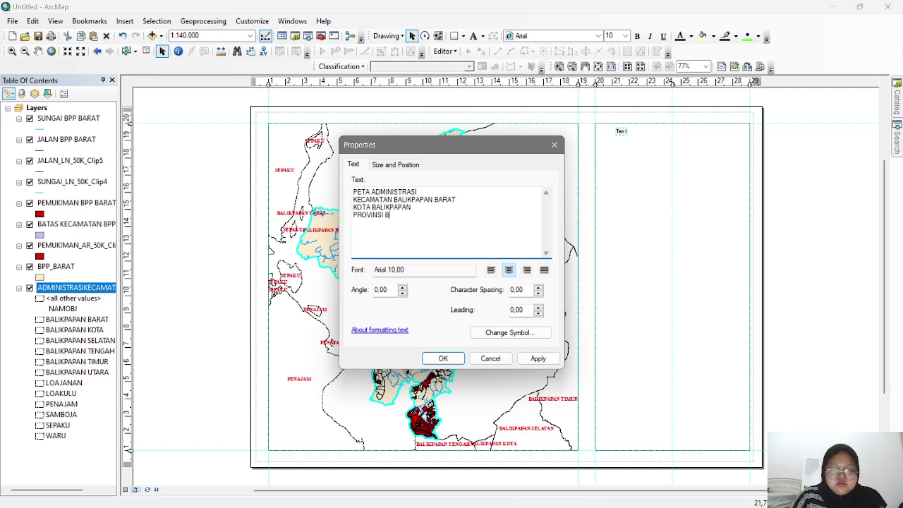
key("BackSpace")
type("KALIMANTAN TIMUR")
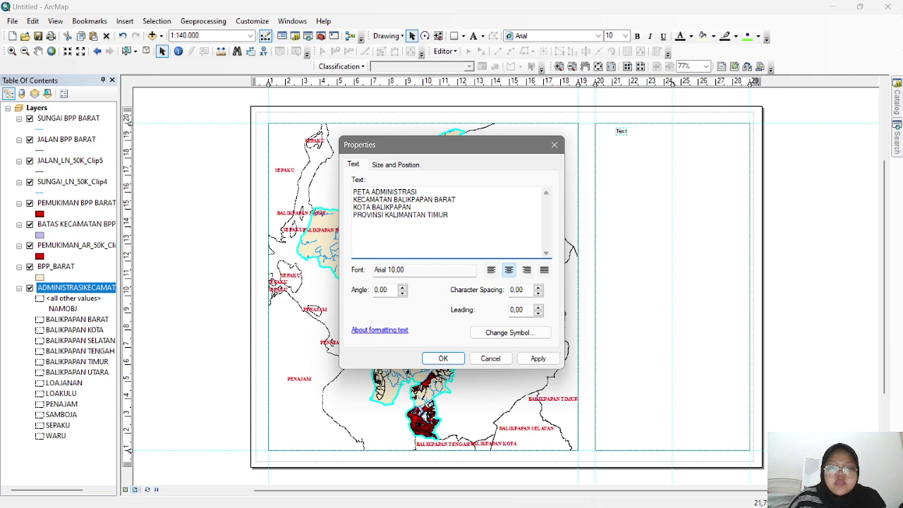
left_click(509, 271)
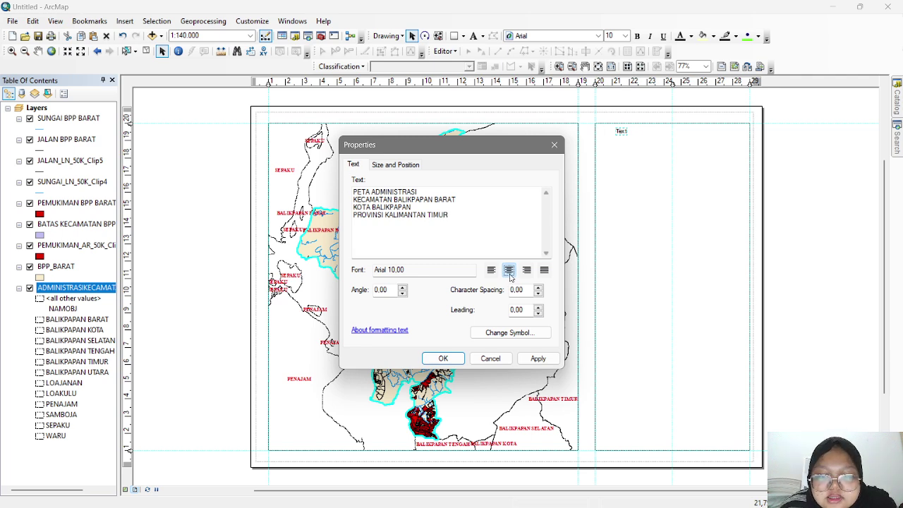
- Format the title as Times New Roman 12 bold, centred, and apply it
left_click(493, 333)
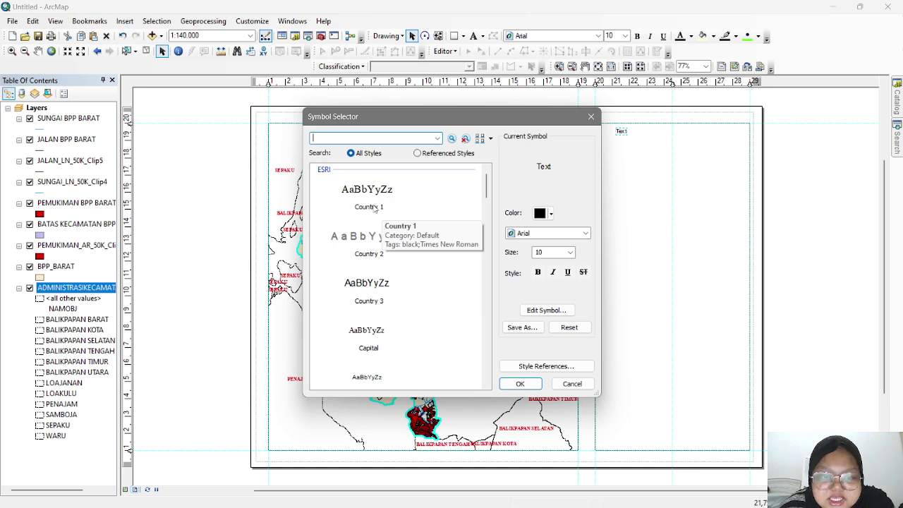
left_click(376, 209)
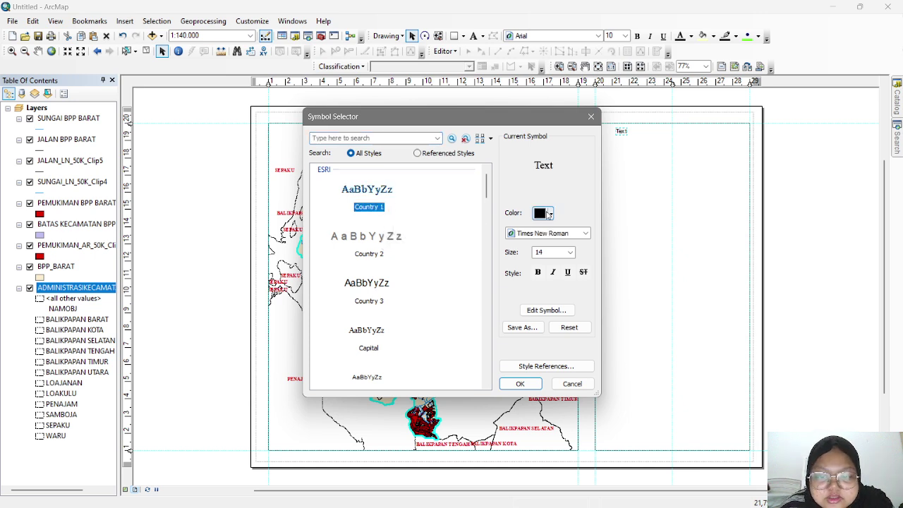
left_click(570, 252)
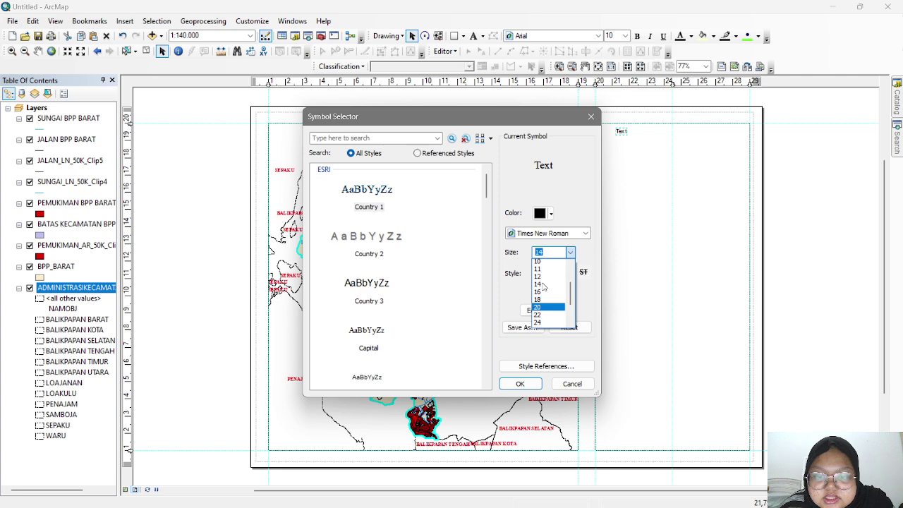
left_click(539, 278)
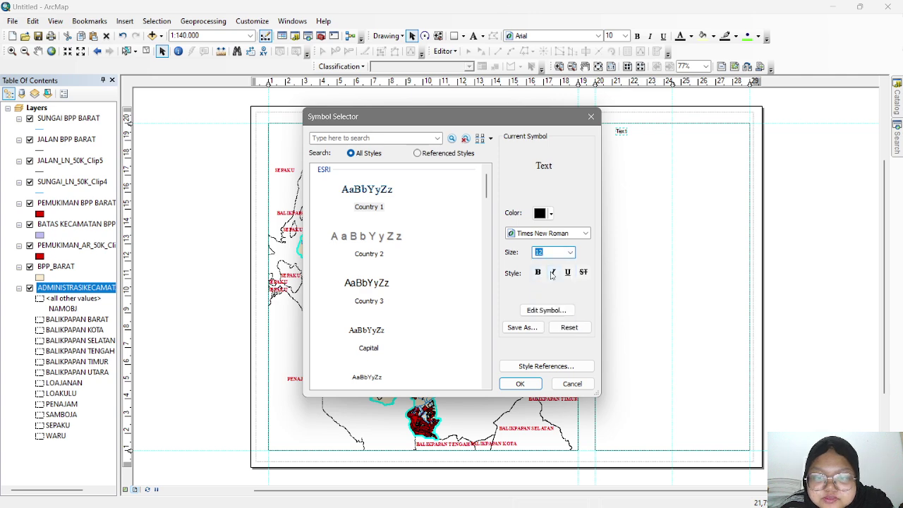
left_click(536, 272)
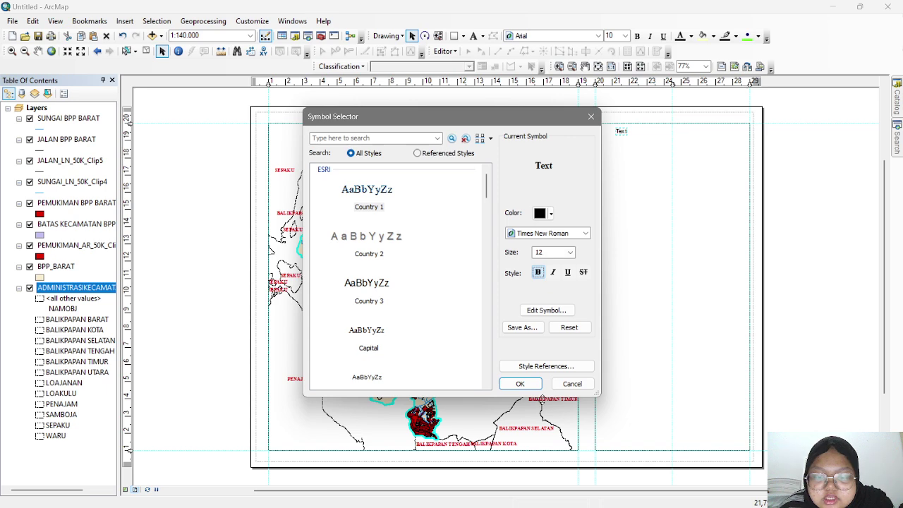
left_click(520, 383)
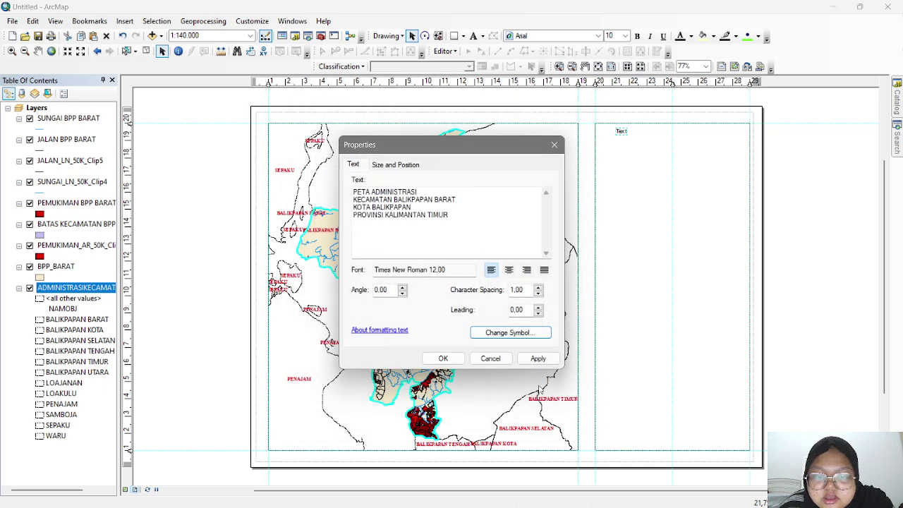
left_click(508, 270)
left_click(539, 360)
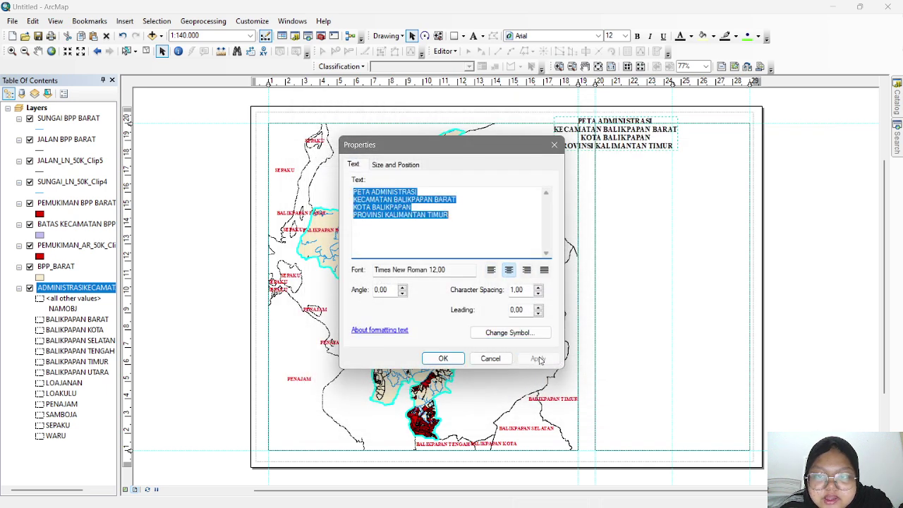
left_click(452, 360)
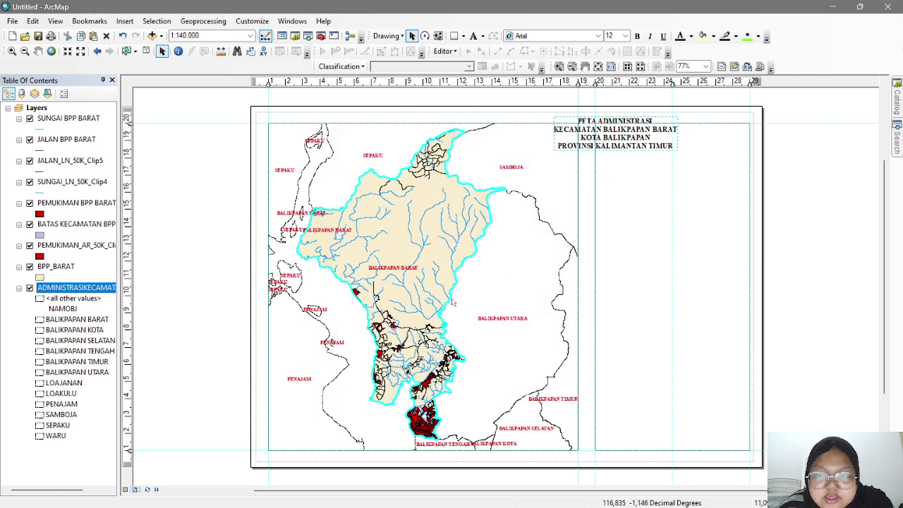
- Add a horizontal guide near 19.8 cm and line the title block up on it
left_click_drag(622, 141, 672, 162)
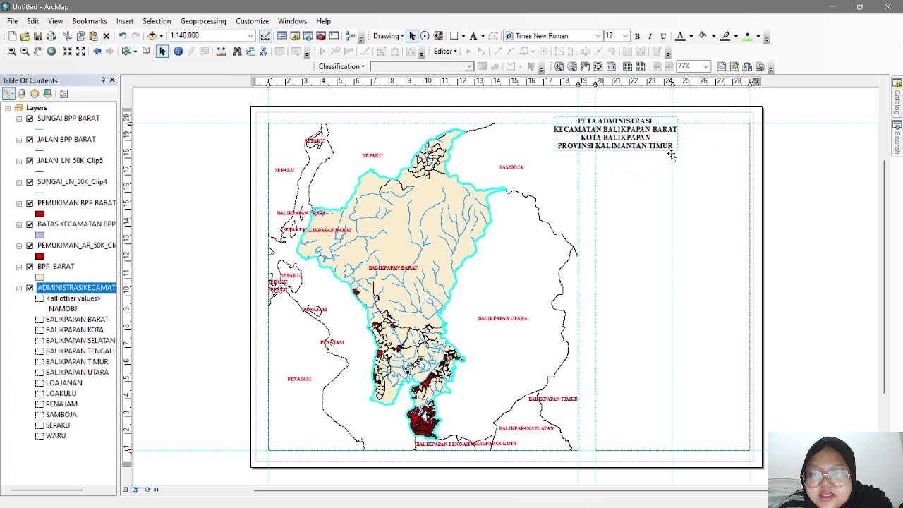
left_click_drag(131, 134, 129, 124)
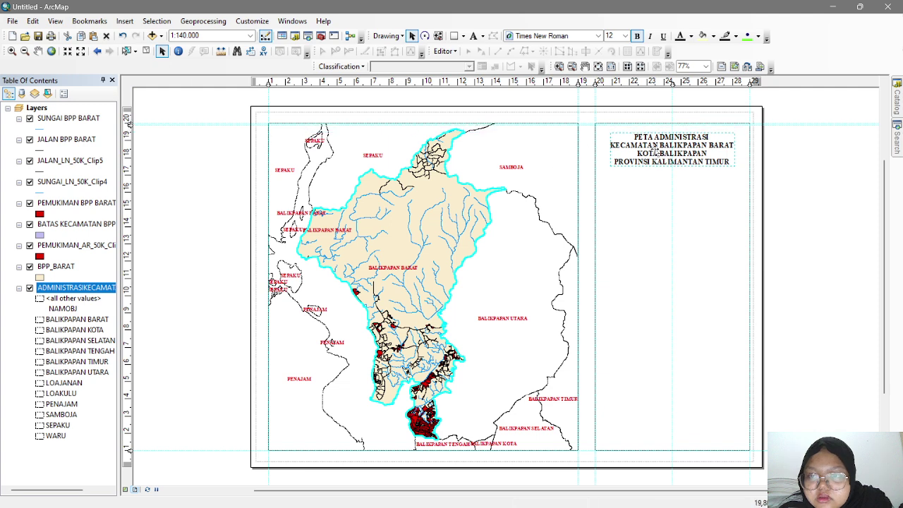
left_click_drag(661, 152, 662, 145)
left_click(698, 196)
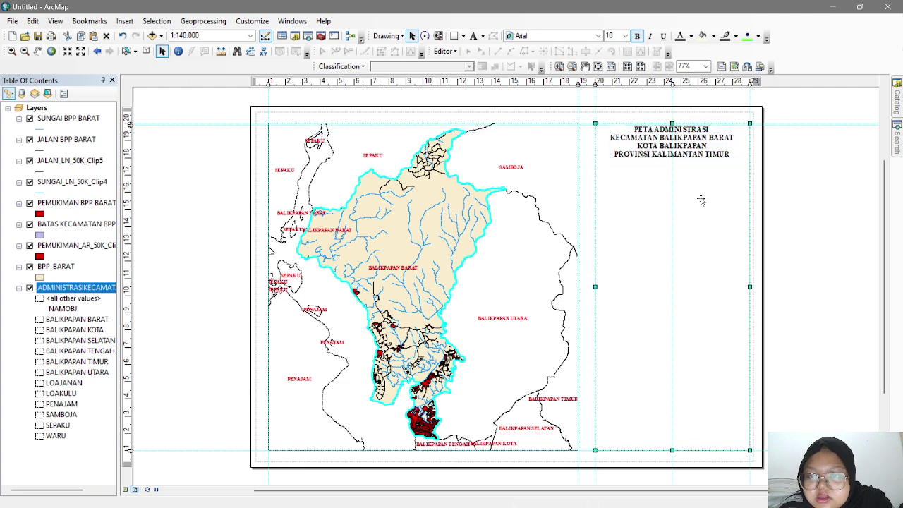
left_click(700, 151)
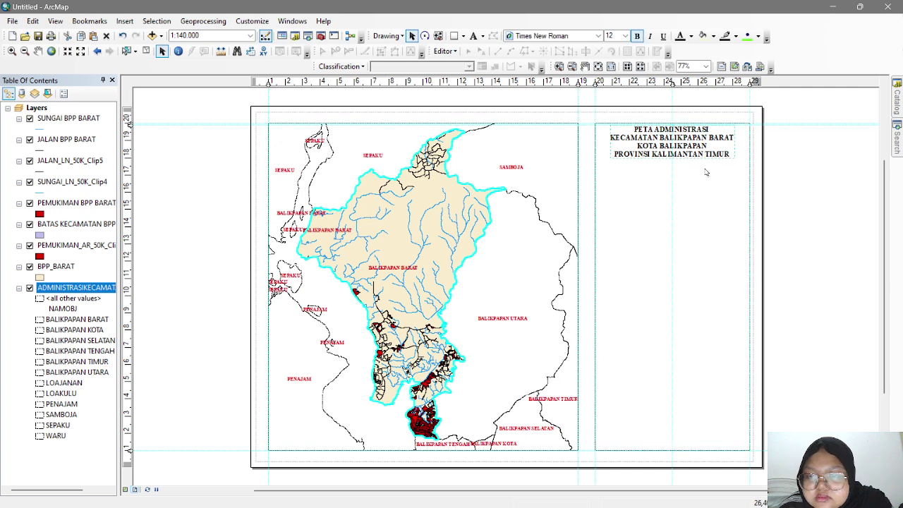
left_click(707, 174)
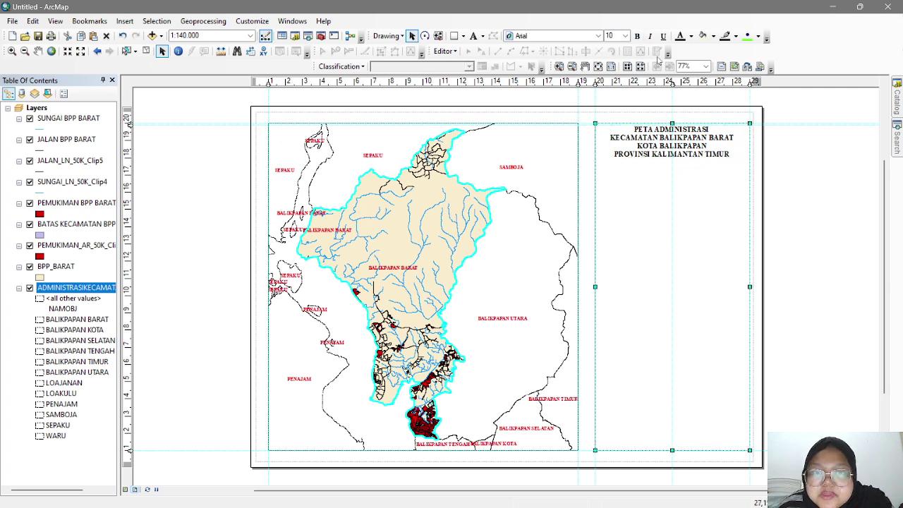
- Draw a straight line across the right panel just beneath the title and nudge it into place
left_click(464, 37)
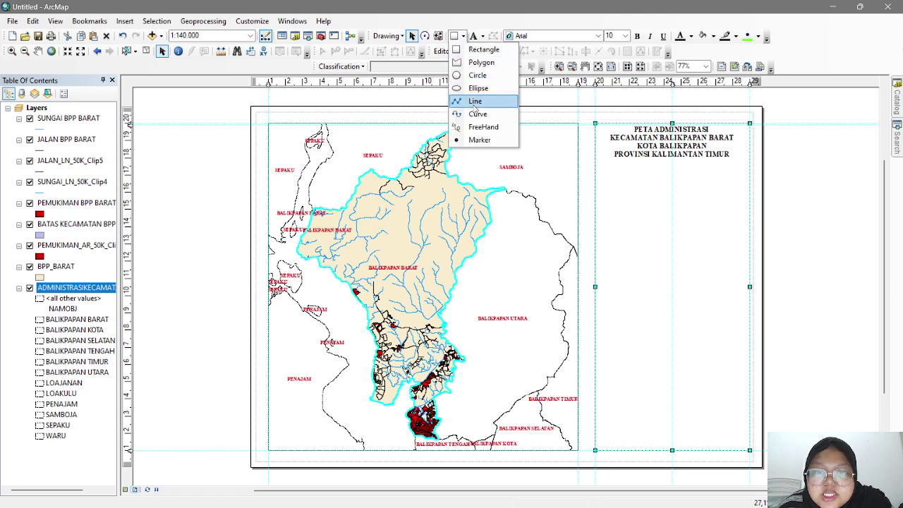
left_click(474, 101)
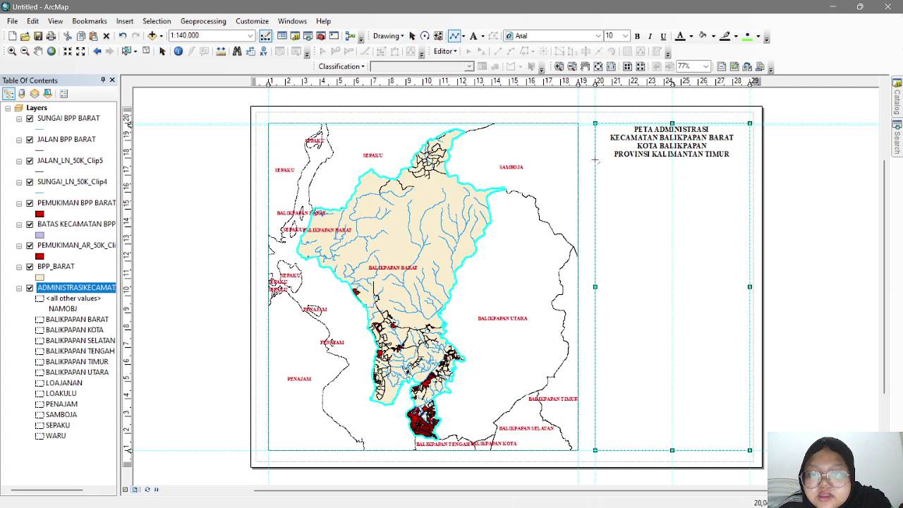
left_click(594, 162)
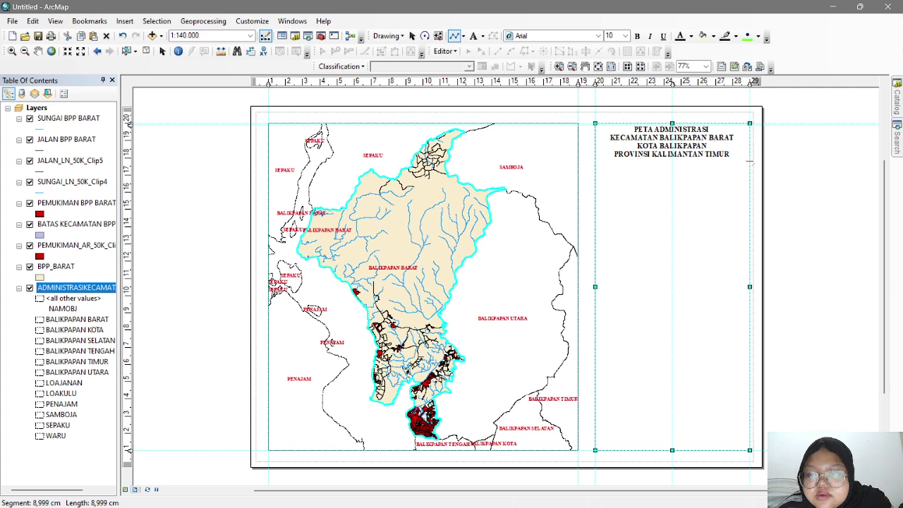
double_click(750, 161)
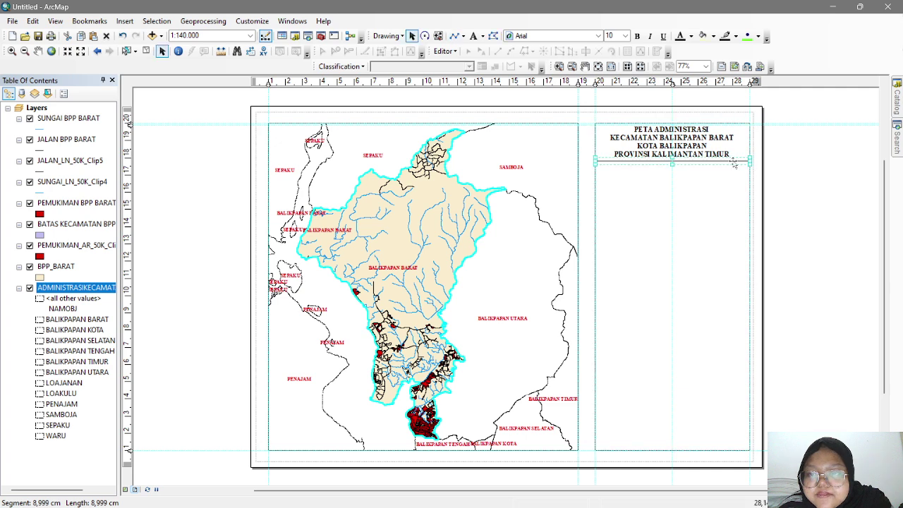
left_click(690, 161)
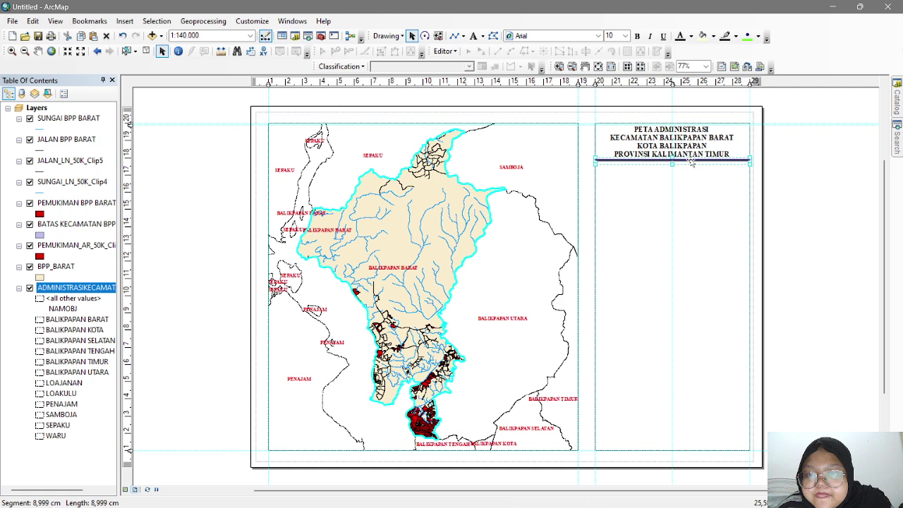
left_click_drag(691, 162, 691, 161)
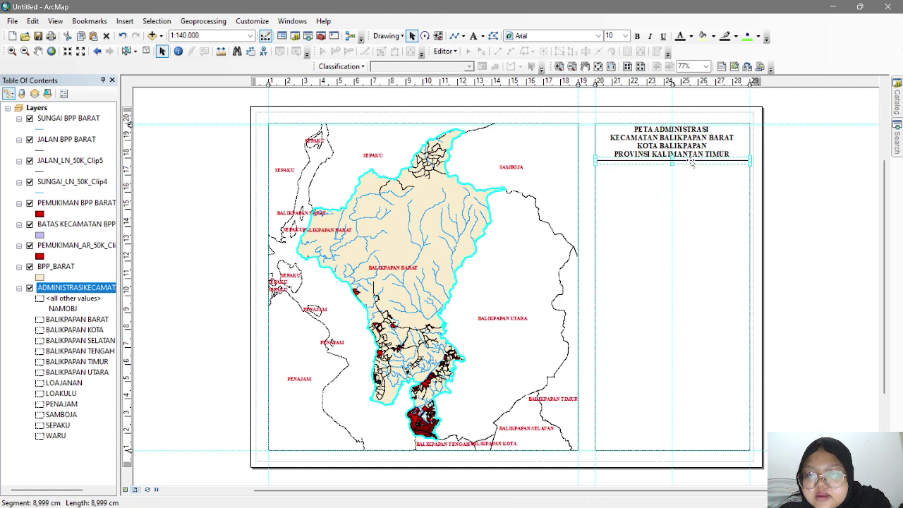
left_click(684, 182)
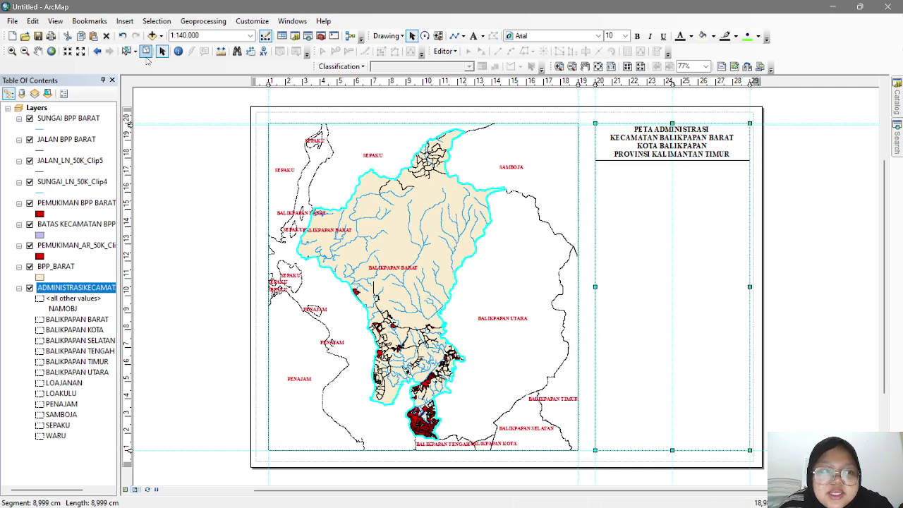
- Insert an ESRI North 1 north arrow and place it below the title in the right panel
left_click(124, 20)
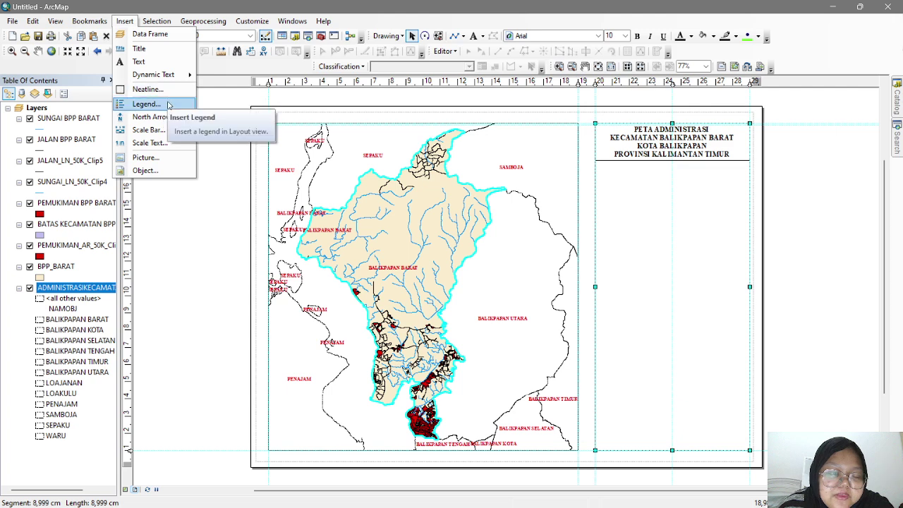
left_click(152, 117)
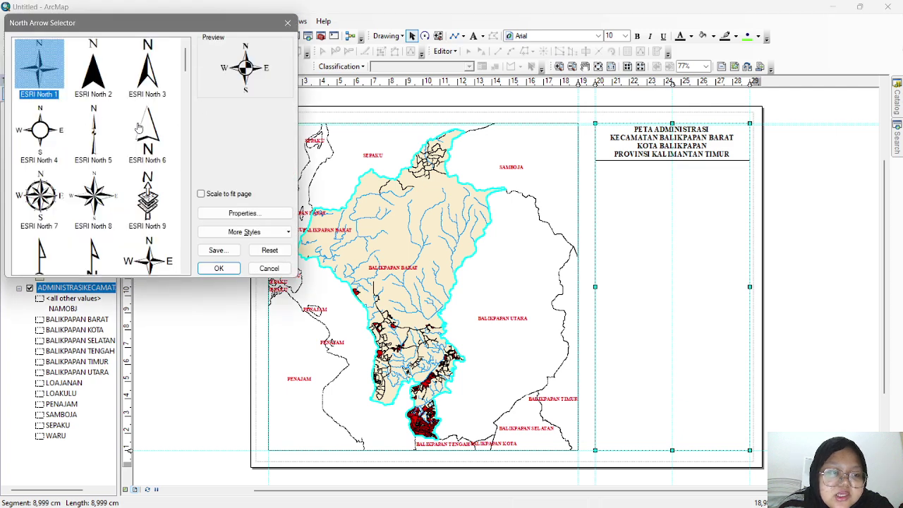
scroll(134, 127, "down", 5)
scroll(131, 132, "up", 5)
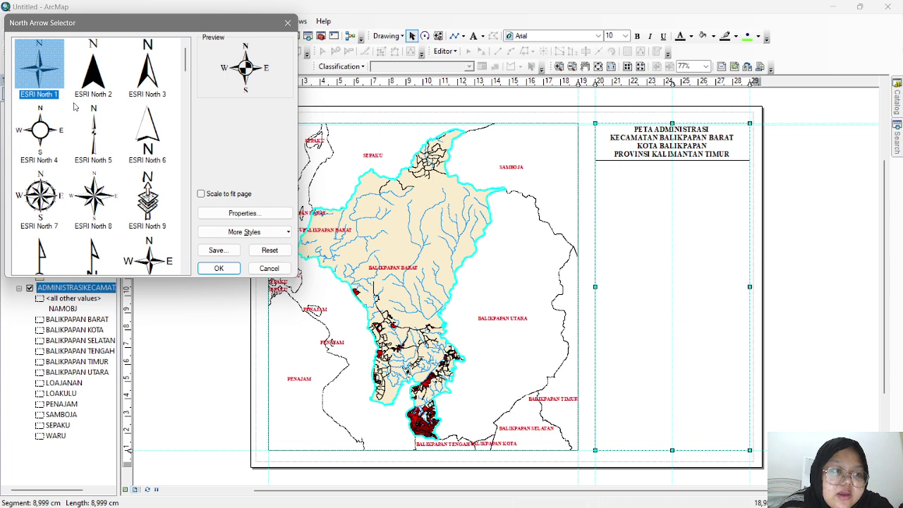
left_click(45, 95)
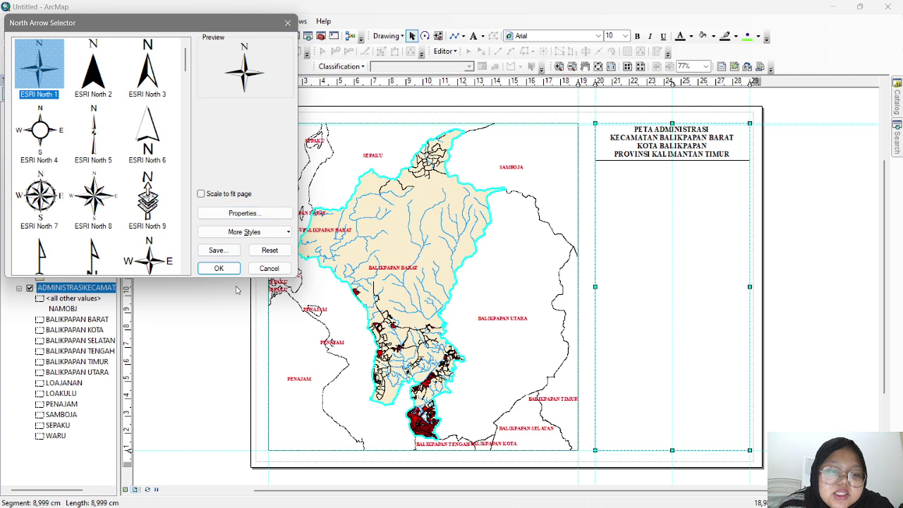
left_click(218, 268)
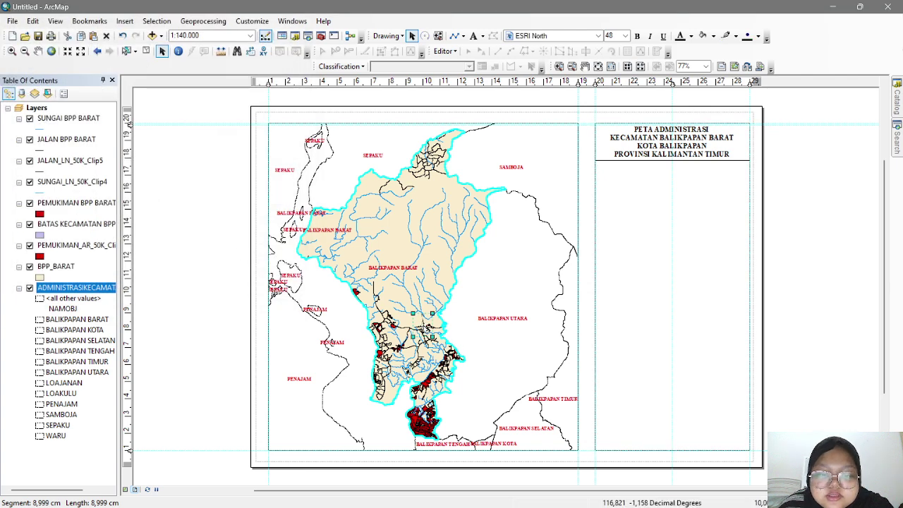
left_click_drag(427, 328, 670, 169)
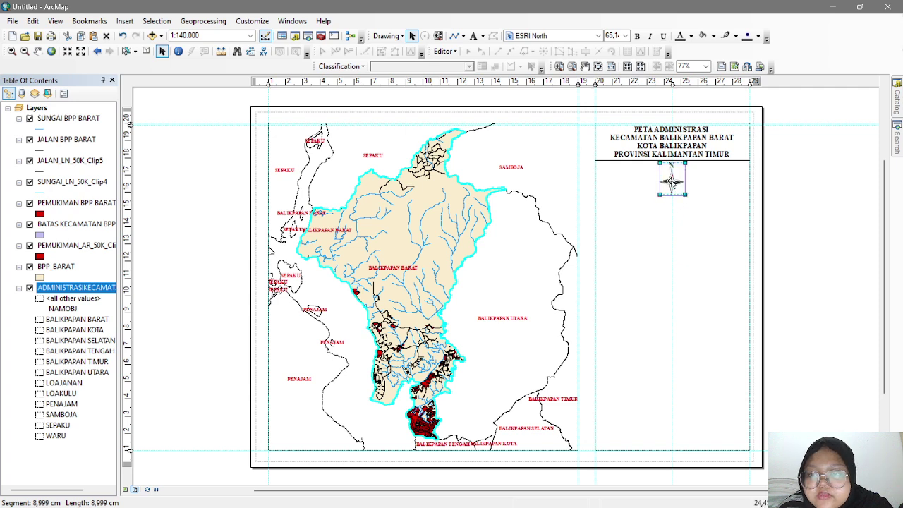
left_click(707, 204)
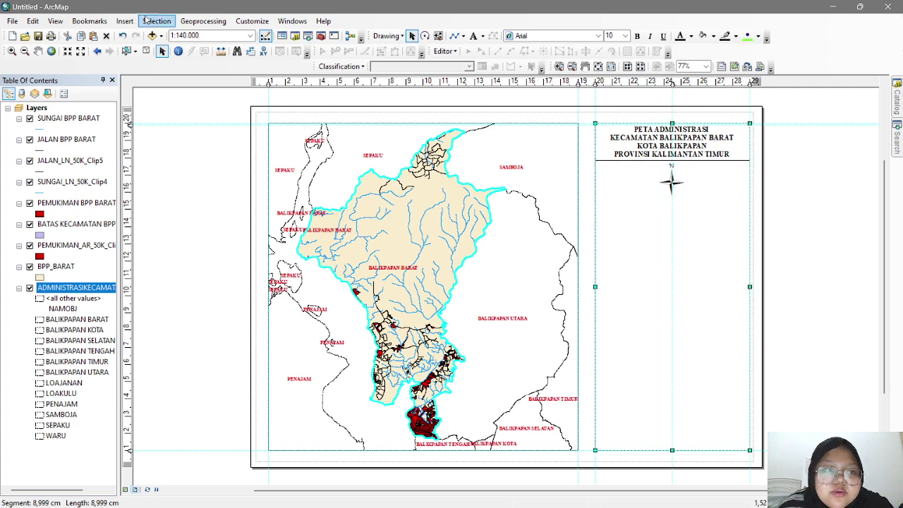
- Set up Absolute Scale text with centimetre page units and metre map units
left_click(128, 24)
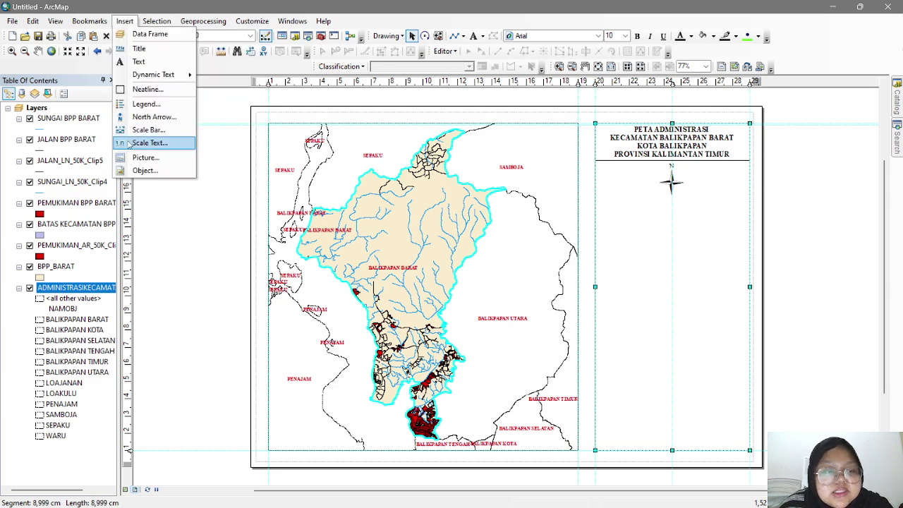
left_click(148, 143)
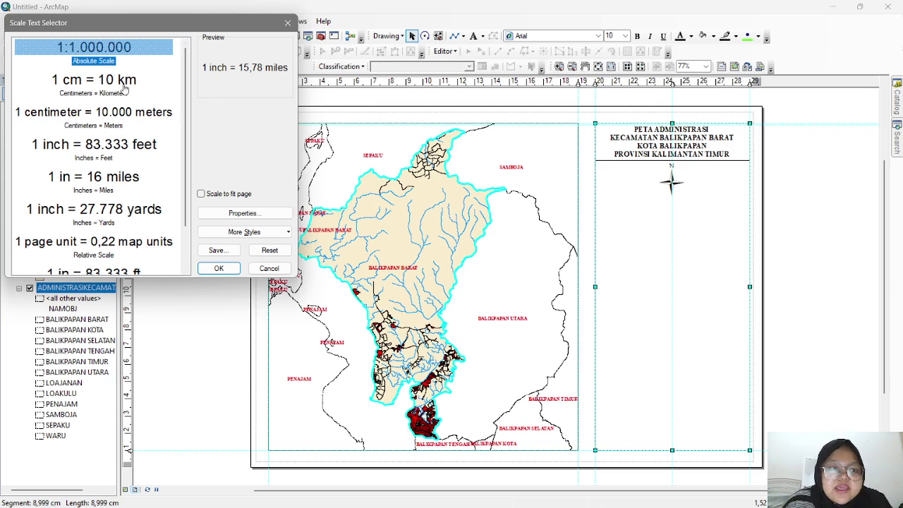
left_click(111, 64)
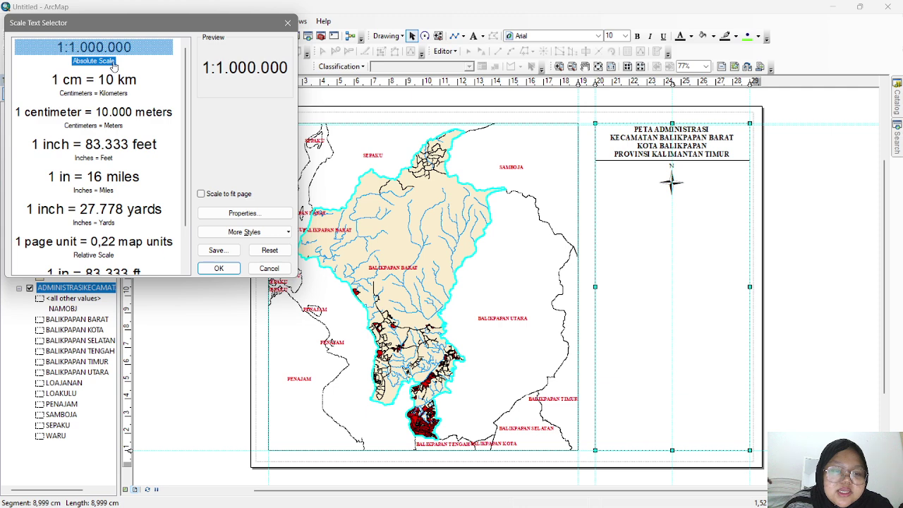
left_click(269, 213)
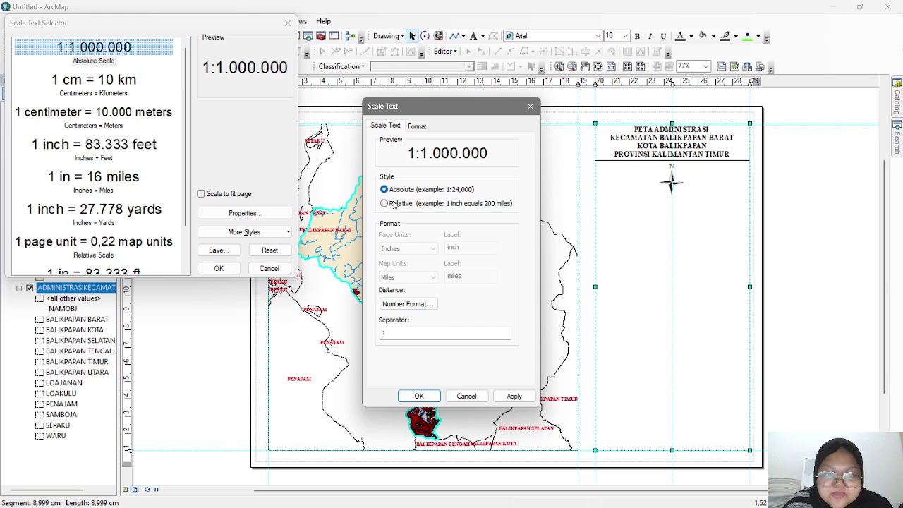
left_click(384, 204)
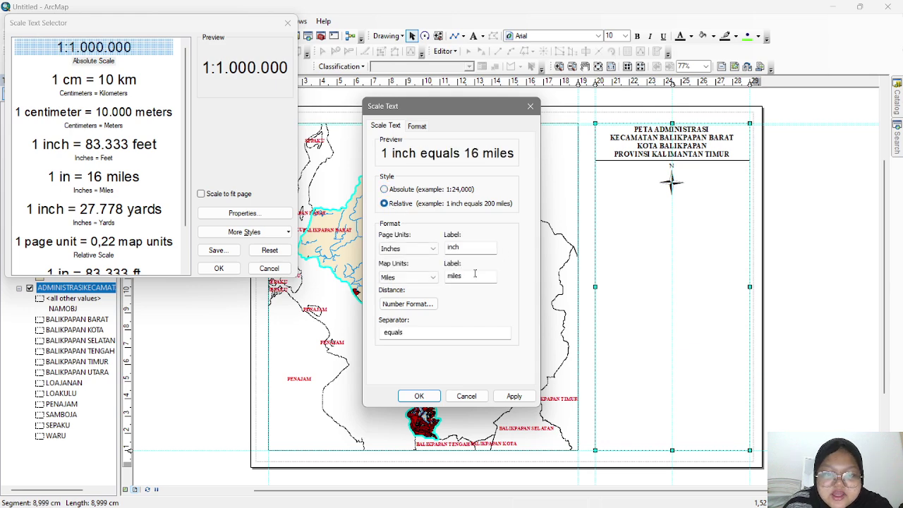
left_click(416, 251)
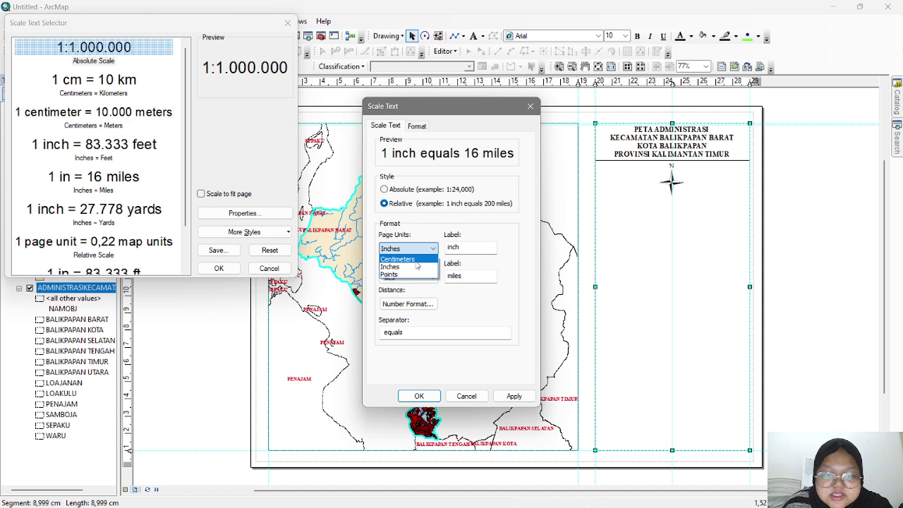
left_click(415, 259)
left_click(415, 278)
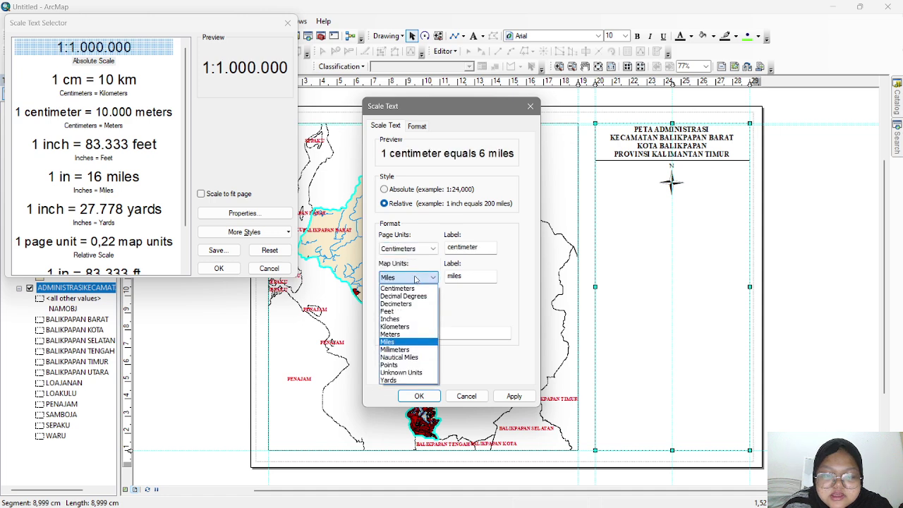
left_click(415, 334)
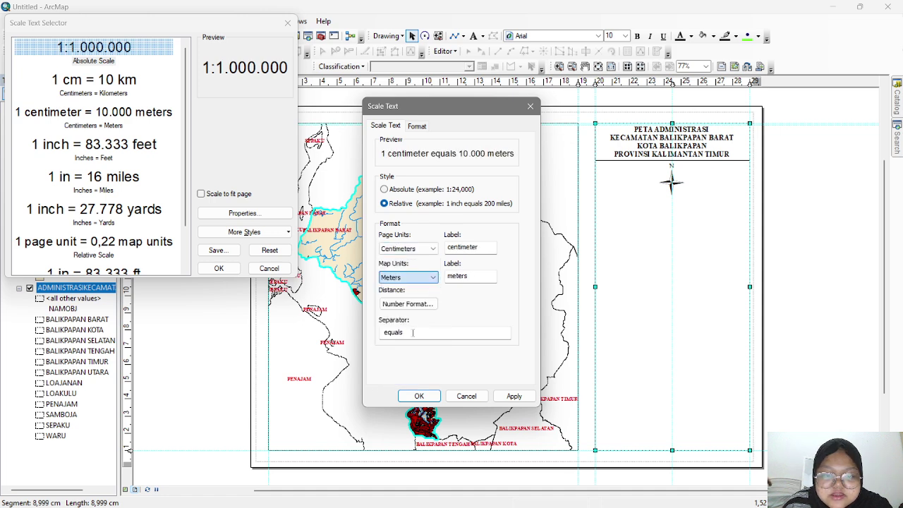
left_click(385, 191)
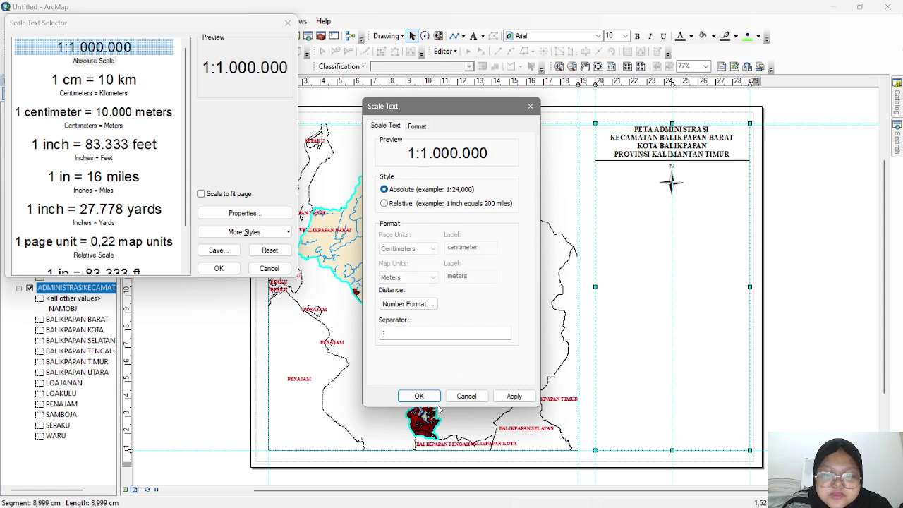
left_click(419, 396)
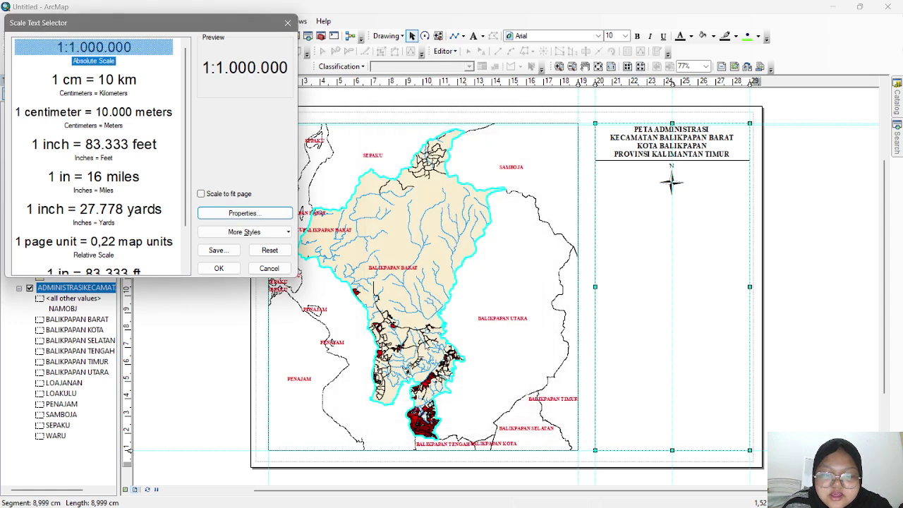
- Add the 1:140.000 scale text and position it just under the north arrow
left_click(219, 268)
left_click_drag(430, 292, 675, 206)
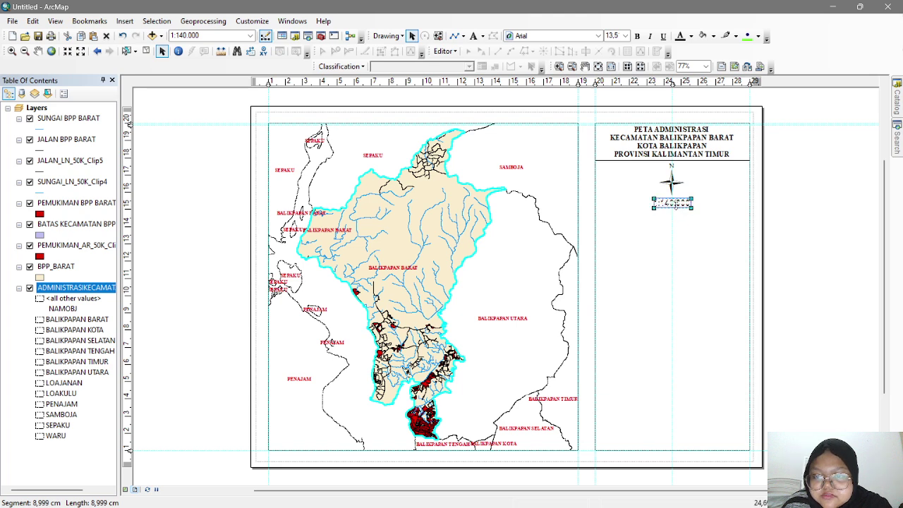
left_click_drag(677, 209, 674, 206)
left_click(673, 215)
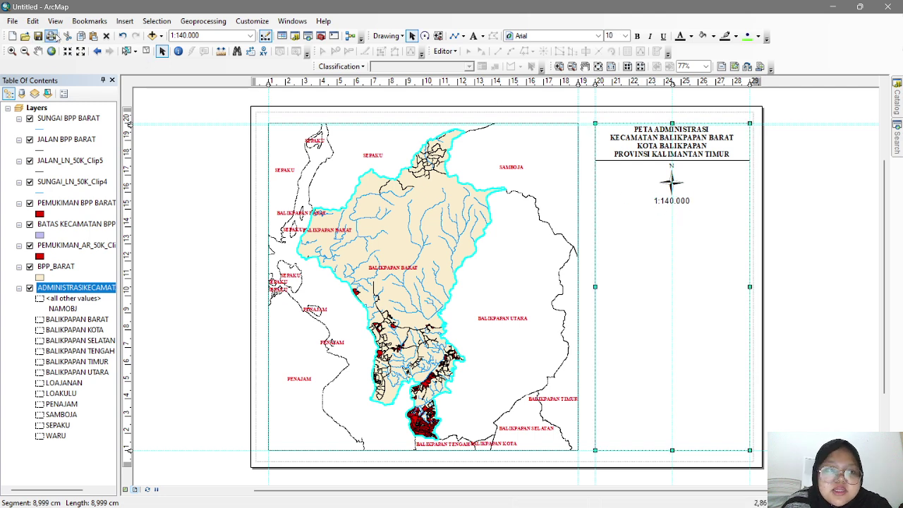
- Insert an Alternating Scale Bar 1 with Meters as its division units
left_click(124, 22)
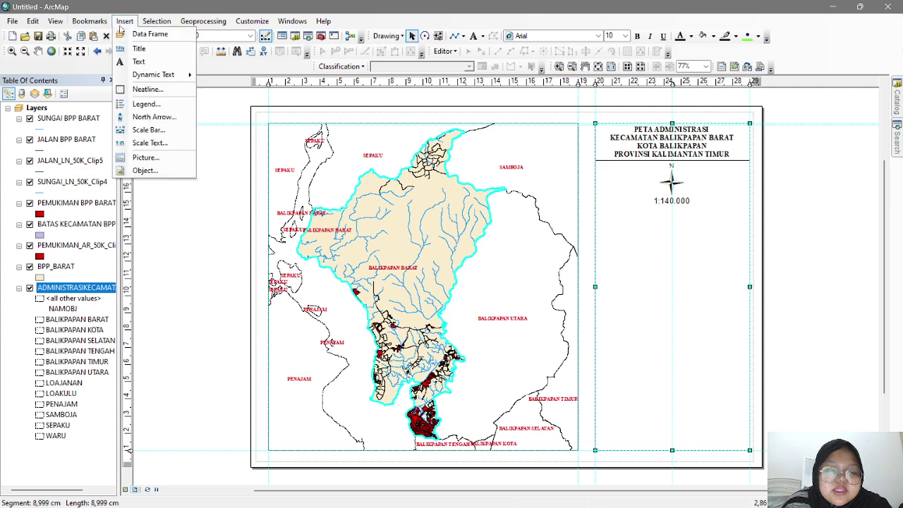
left_click(153, 128)
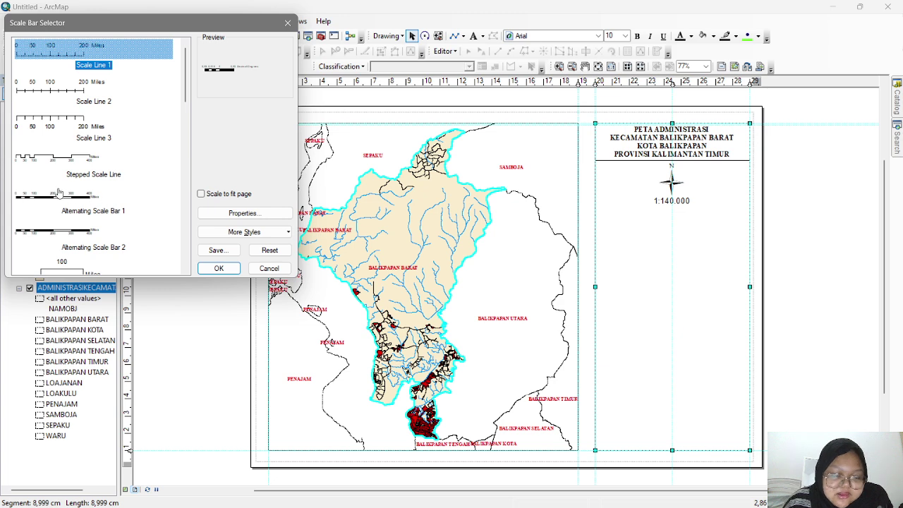
left_click(58, 199)
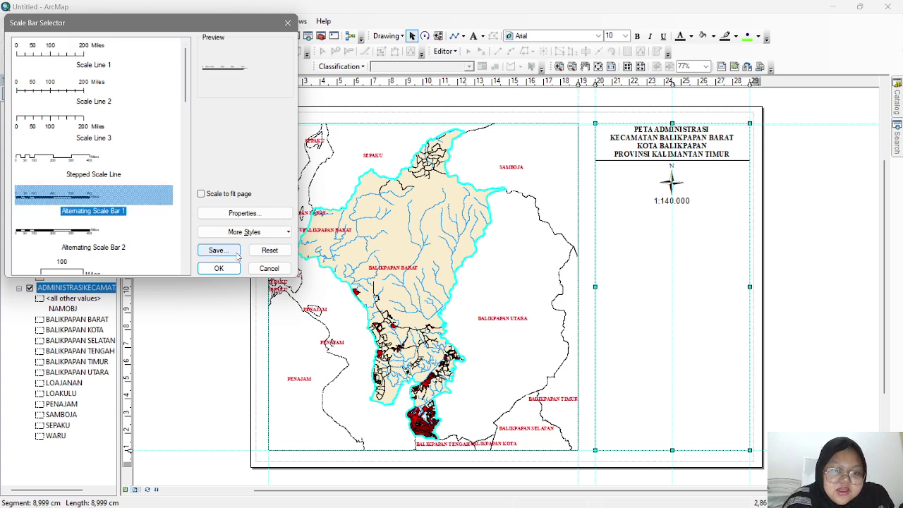
left_click(249, 215)
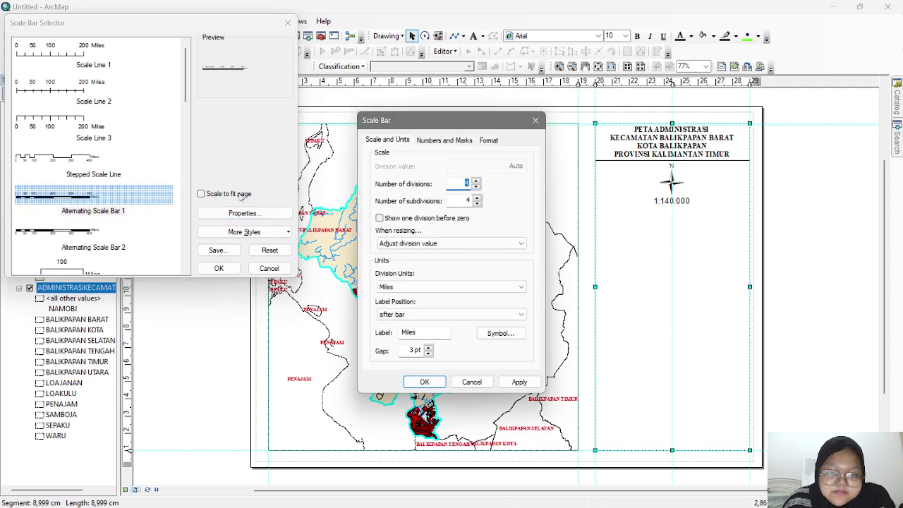
left_click(421, 286)
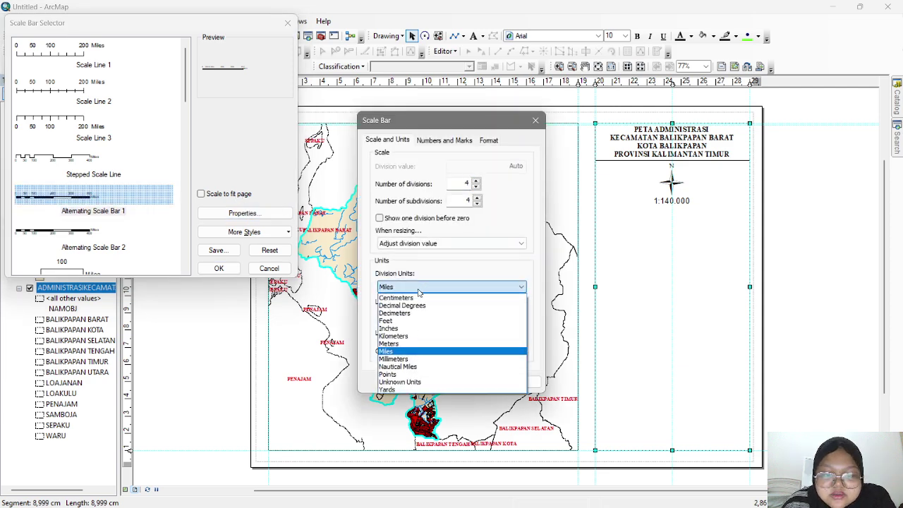
left_click(415, 344)
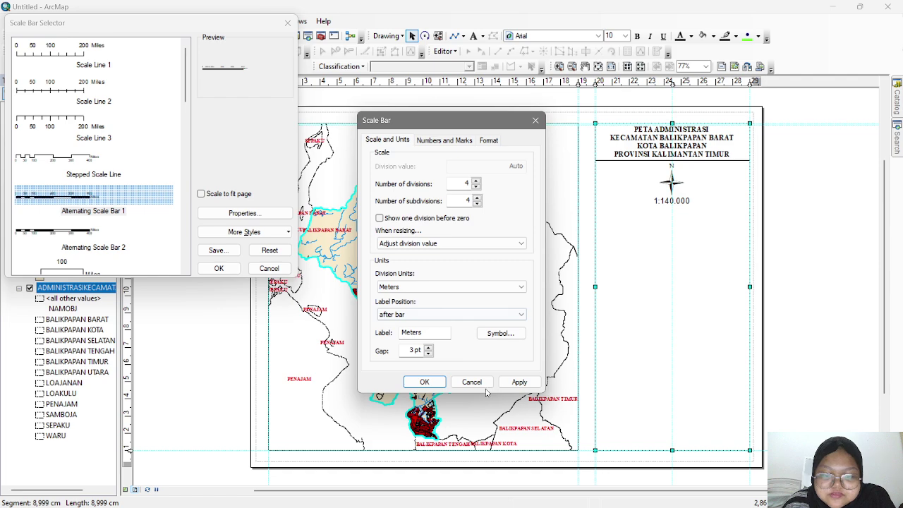
left_click(424, 381)
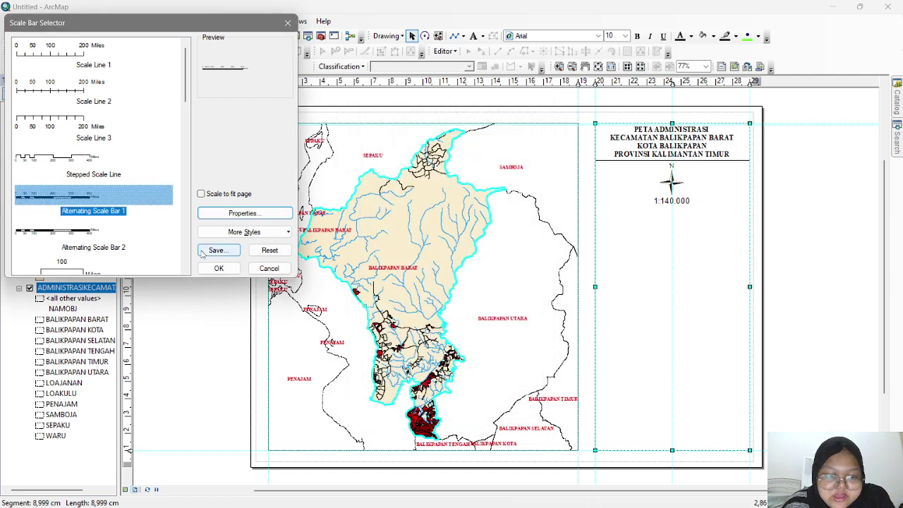
left_click(227, 269)
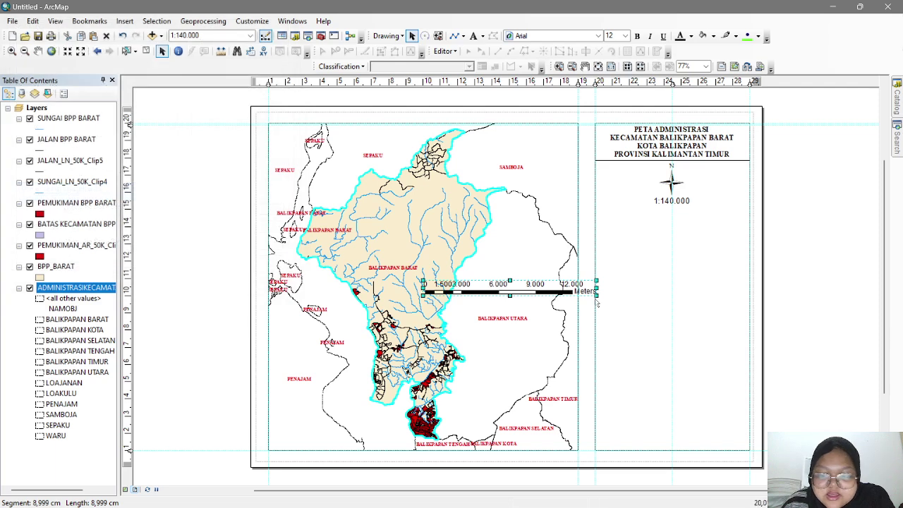
- Move the scale bar under the 1:140.000 text and stretch it across the panel
left_click_drag(594, 296, 562, 282)
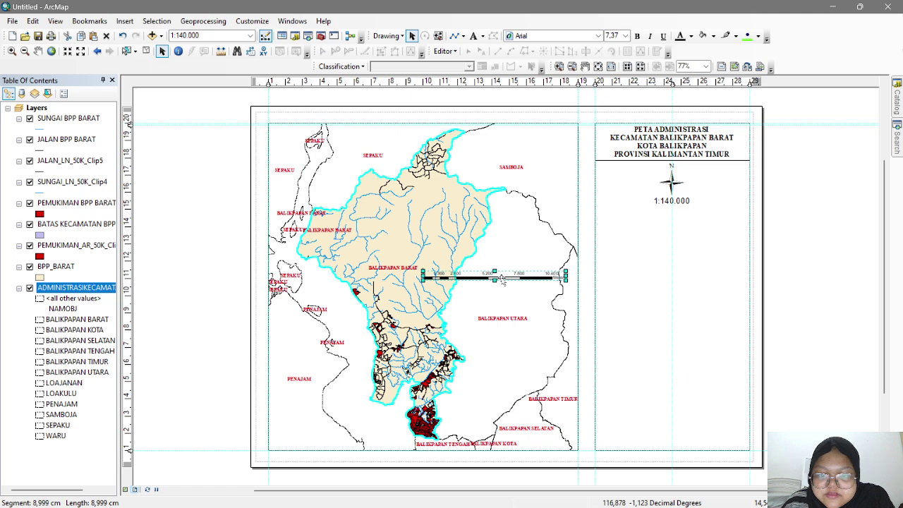
left_click(423, 276)
left_click(425, 277)
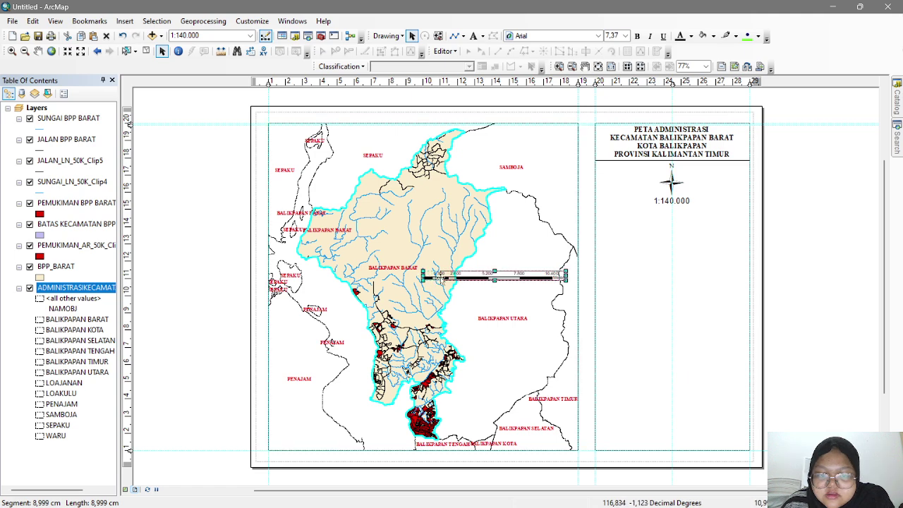
left_click_drag(486, 279, 650, 220)
left_click_drag(724, 214, 702, 216)
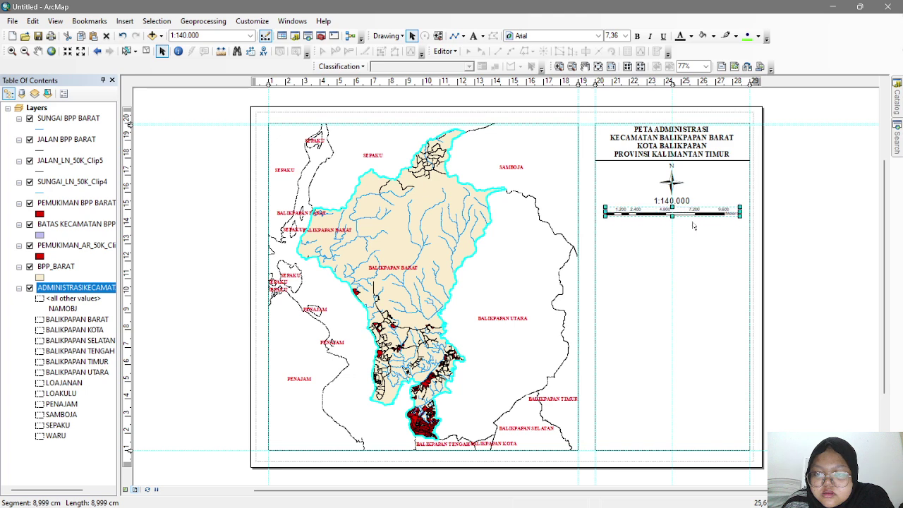
- Drag a horizontal dividing line down to sit just beneath the scale bar
left_click(695, 236)
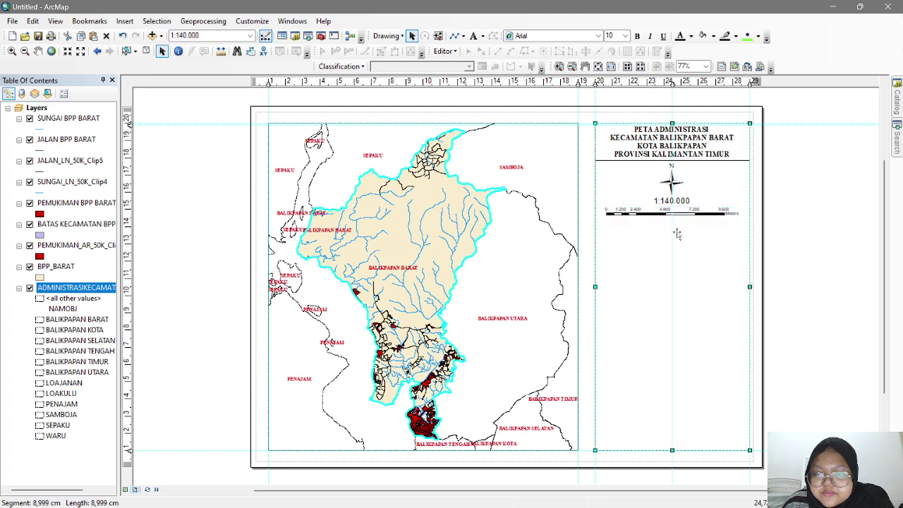
left_click(740, 162)
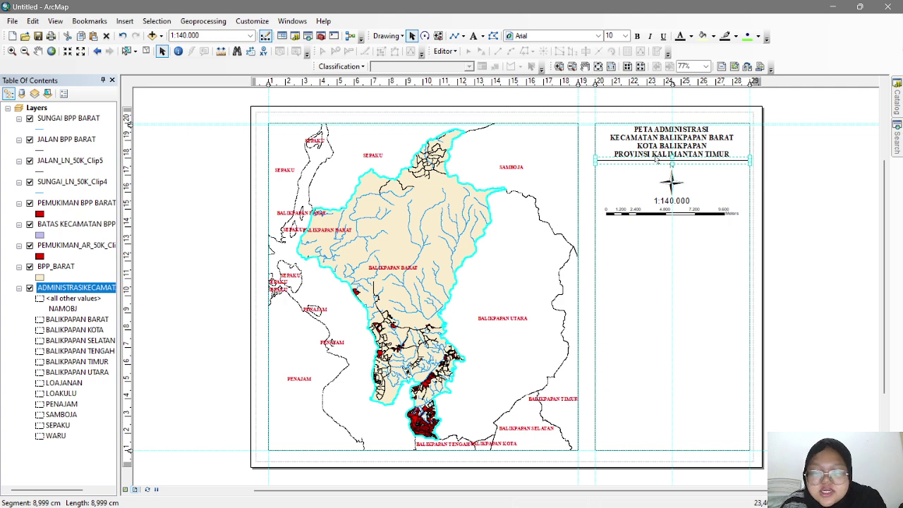
left_click_drag(653, 155, 679, 219)
left_click(689, 238)
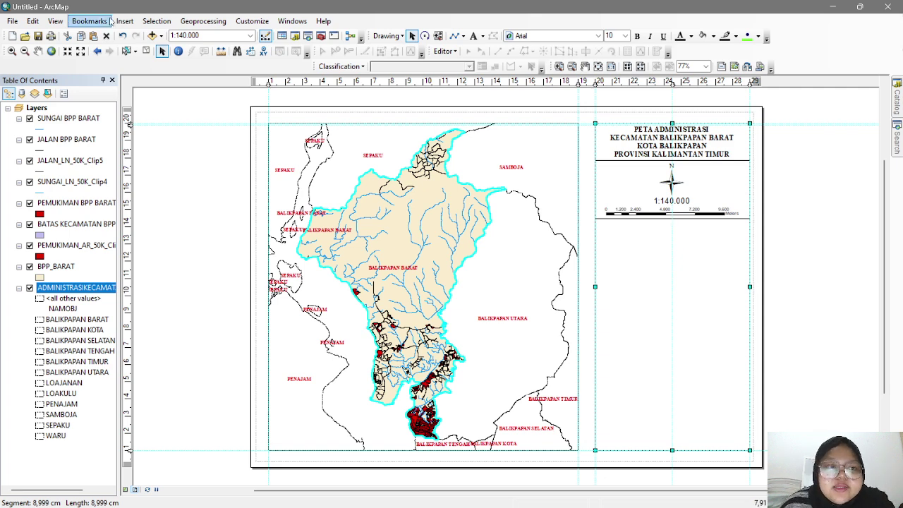
- Start a legend whose items are only SUNGAI, JALAN, PEMUKIMAN and BATAS KECAMATAN BPP BARAT
left_click(134, 22)
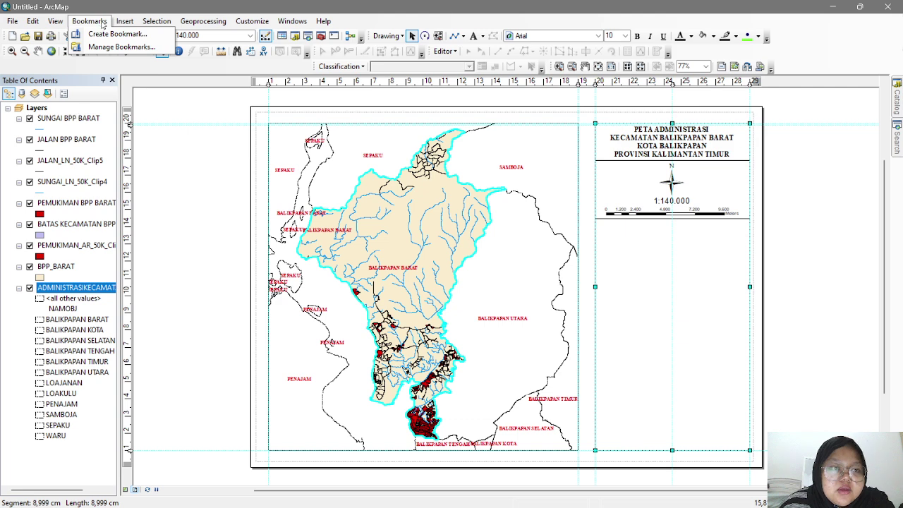
left_click(124, 21)
left_click(124, 21)
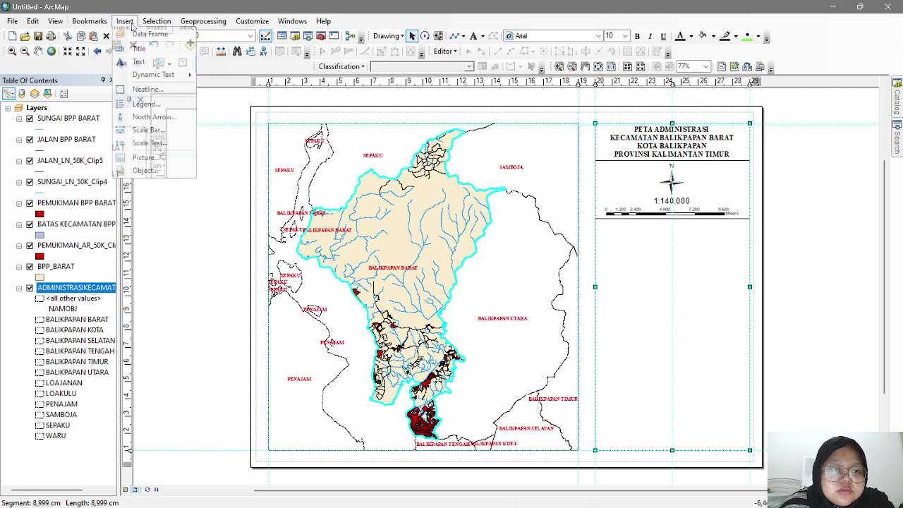
left_click(146, 104)
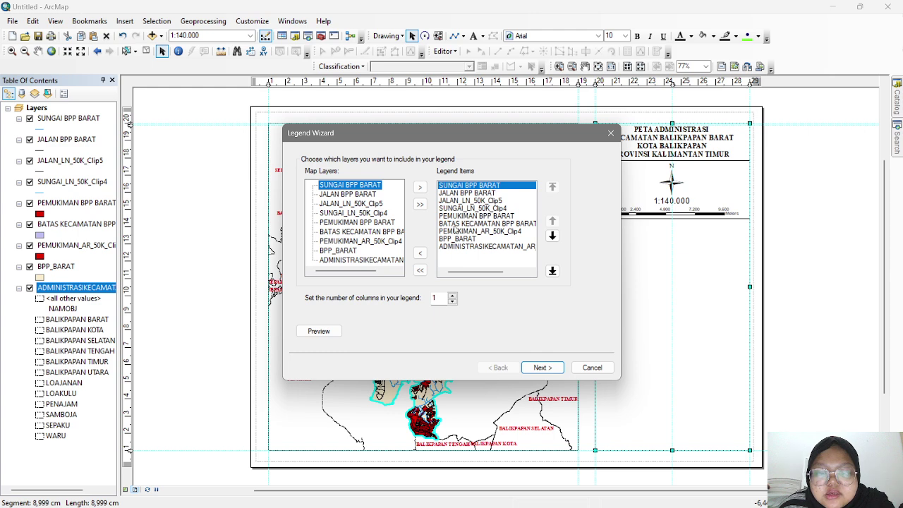
left_click(420, 271)
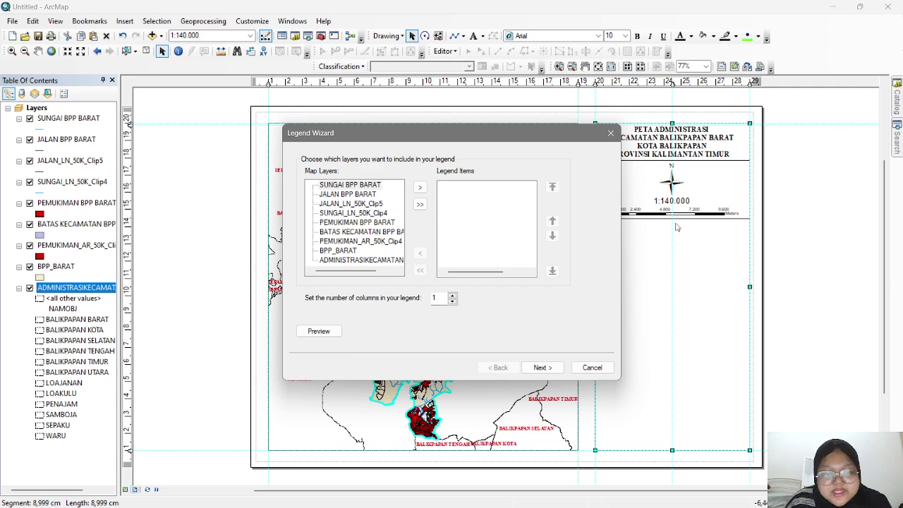
left_click(357, 186)
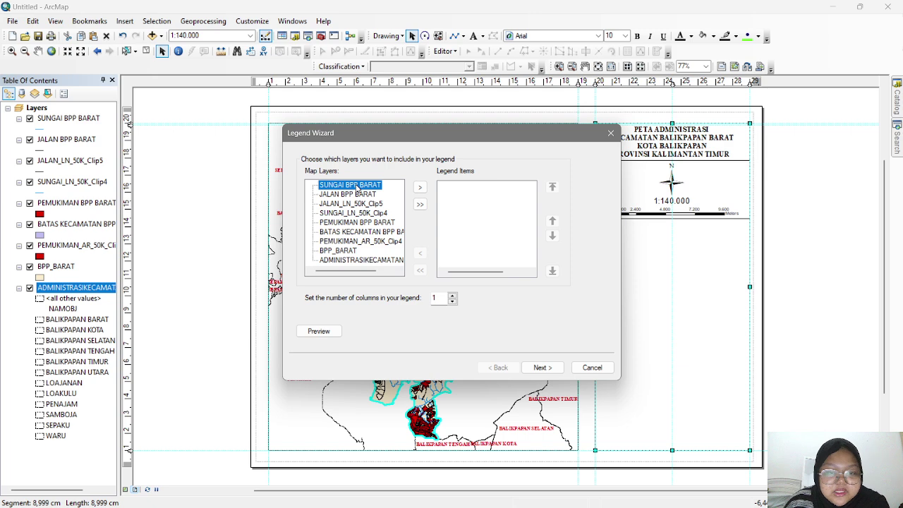
left_click(359, 197, "shift")
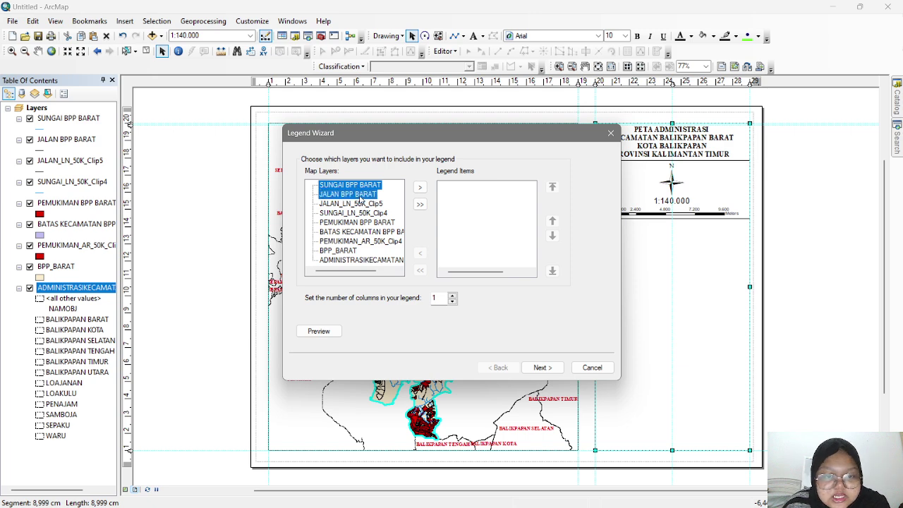
left_click(382, 223, "ctrl")
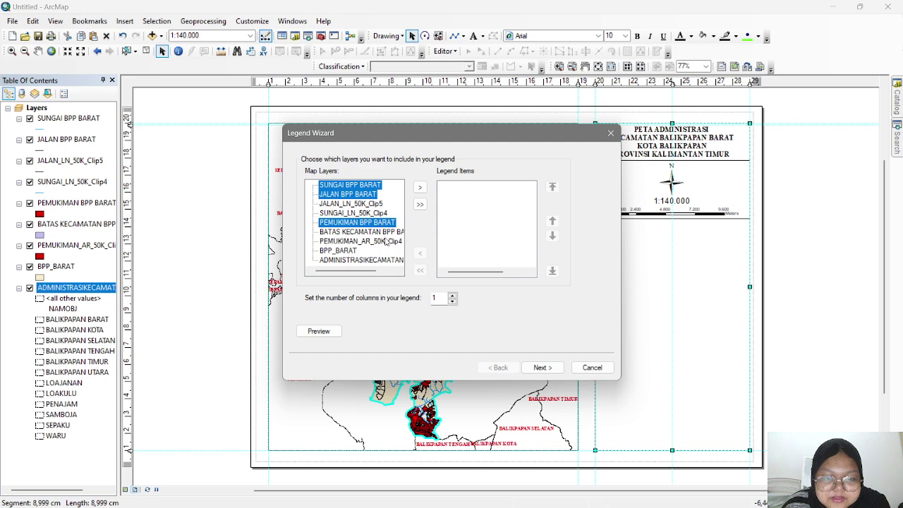
left_click(390, 232, "ctrl")
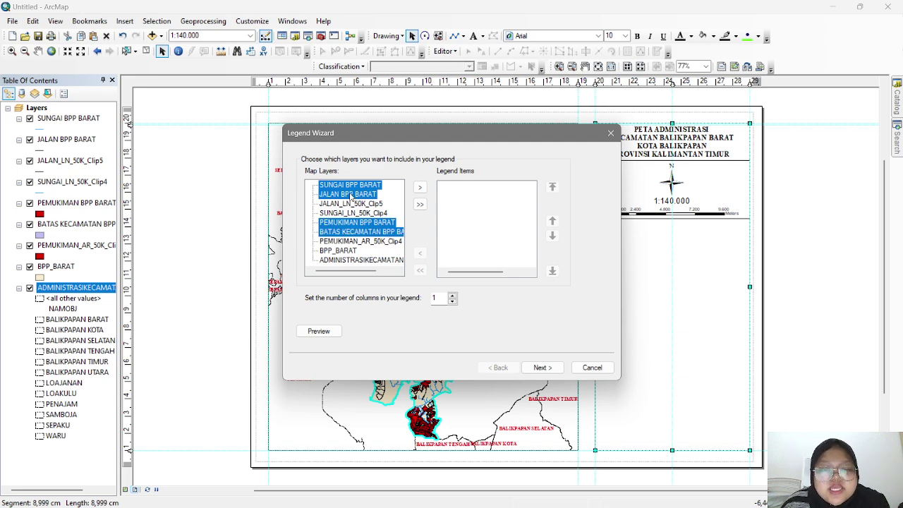
left_click(419, 188)
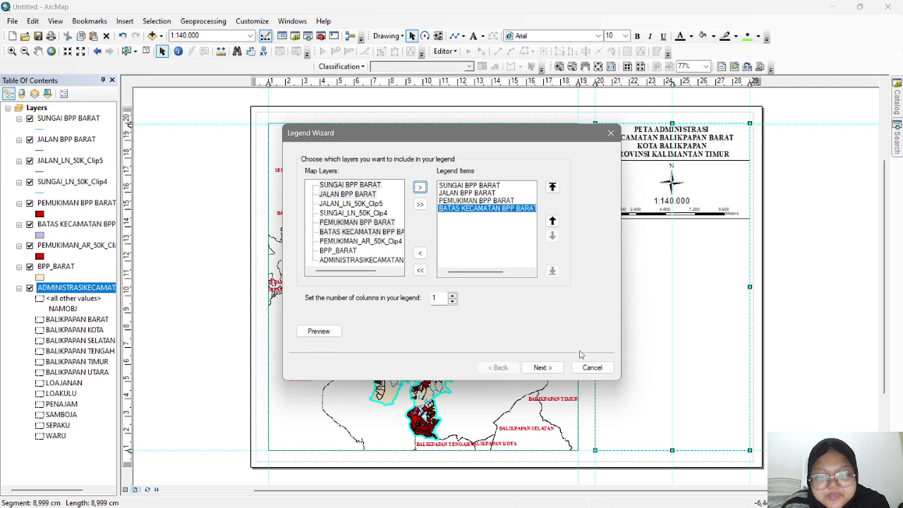
left_click(557, 367)
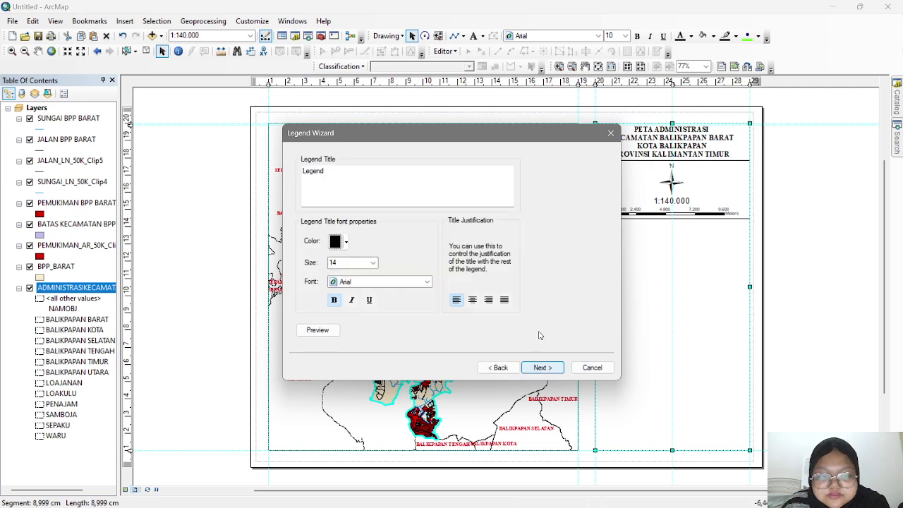
- Title the legend LEGENDA in Times New Roman and finish with the default frame and spacing settings
left_click_drag(326, 171, 264, 163)
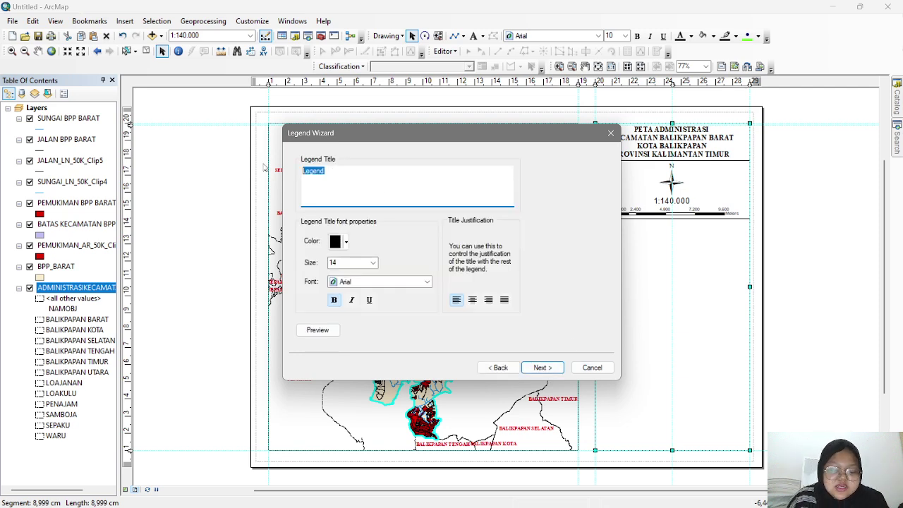
type("LEGENDA")
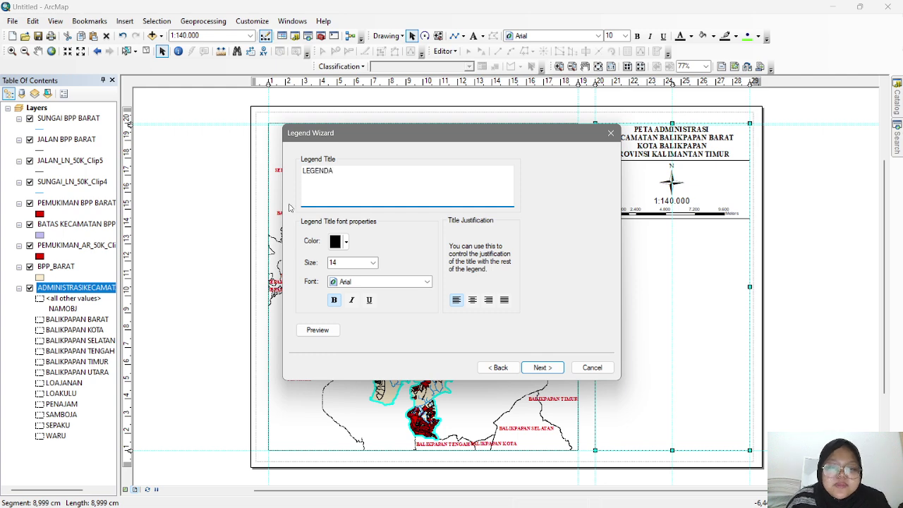
left_click(385, 283)
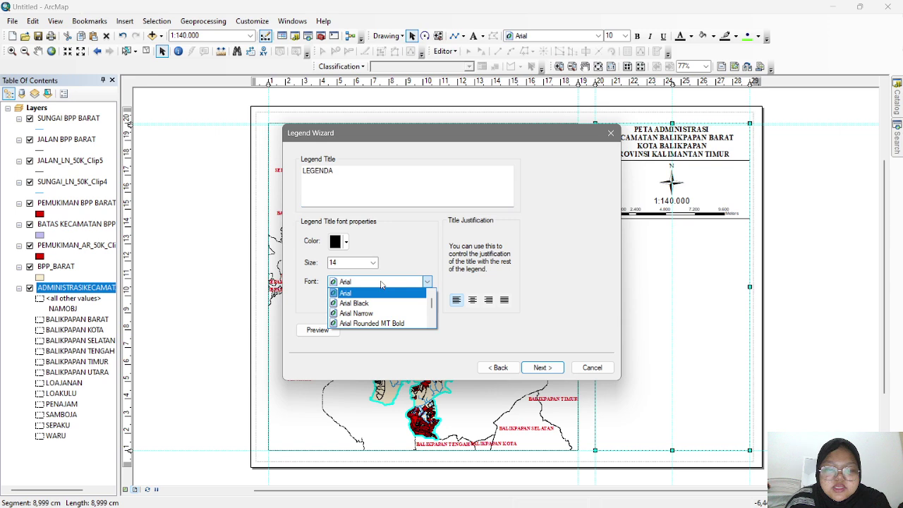
left_click(376, 283)
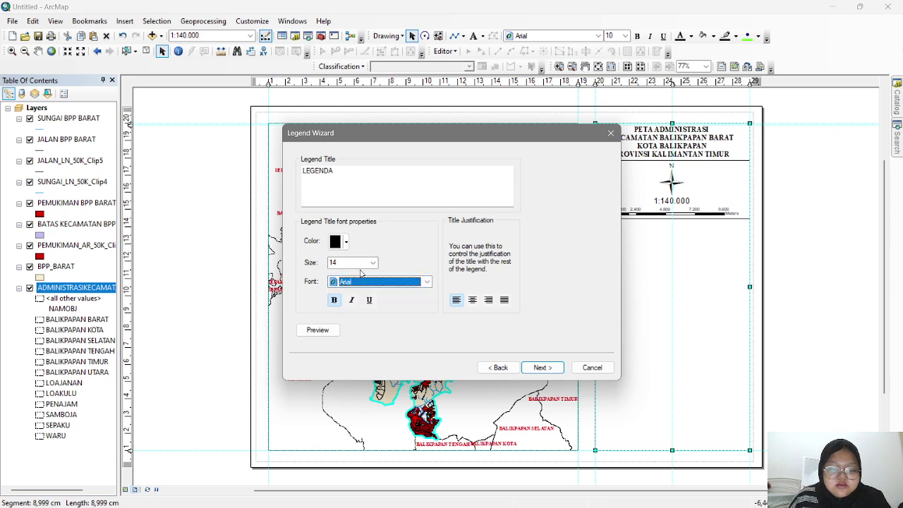
type("ti")
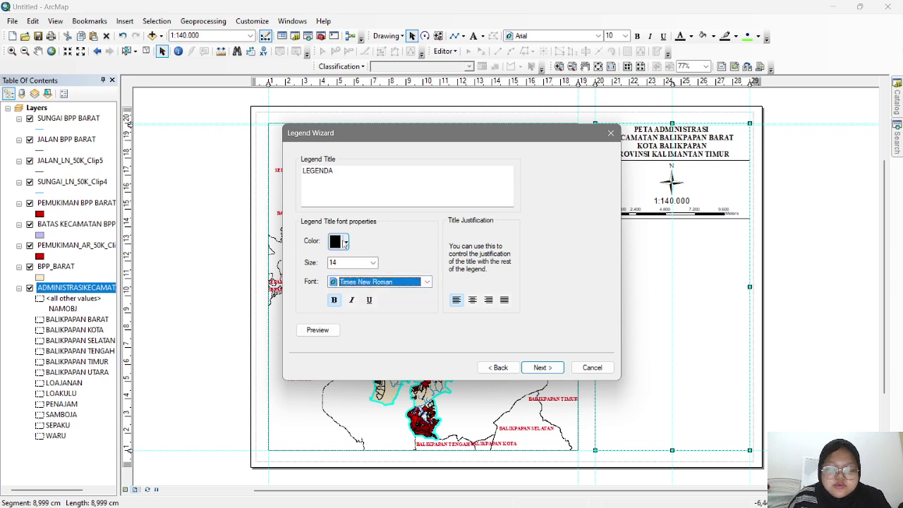
left_click(336, 306)
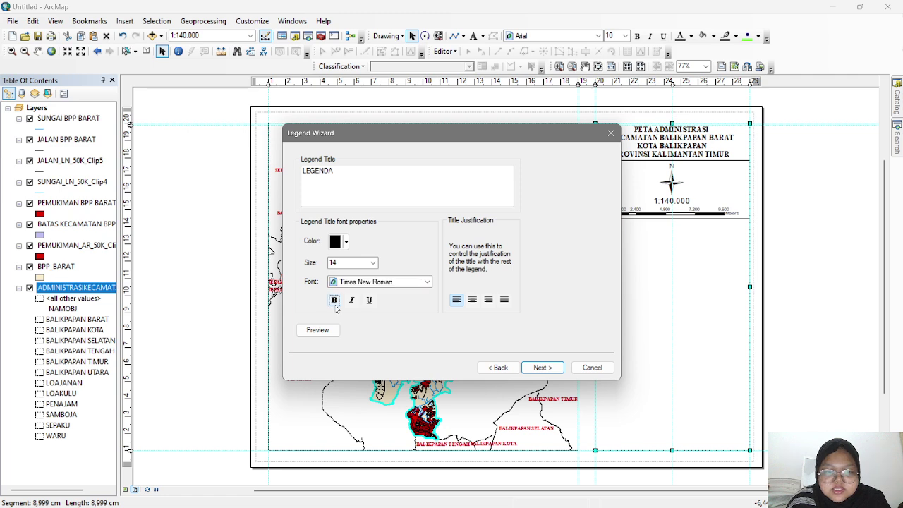
left_click(536, 370)
left_click(540, 367)
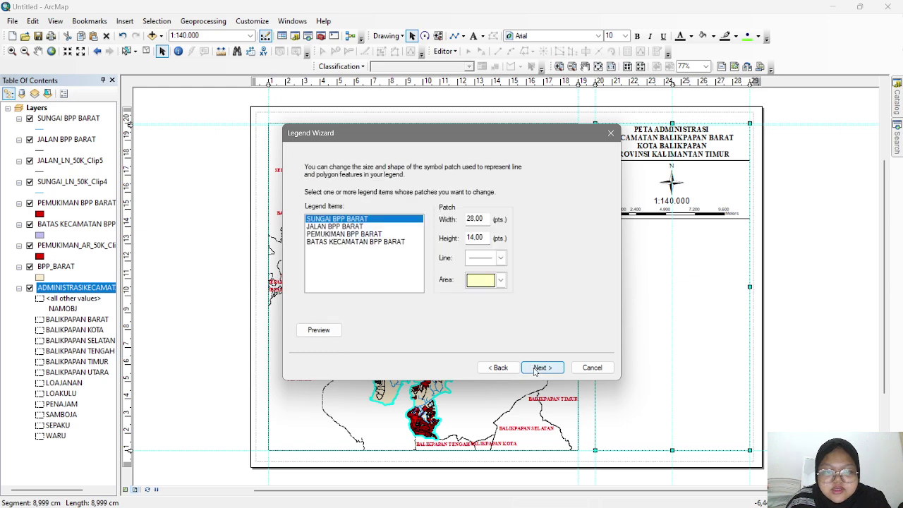
left_click(539, 368)
left_click(538, 367)
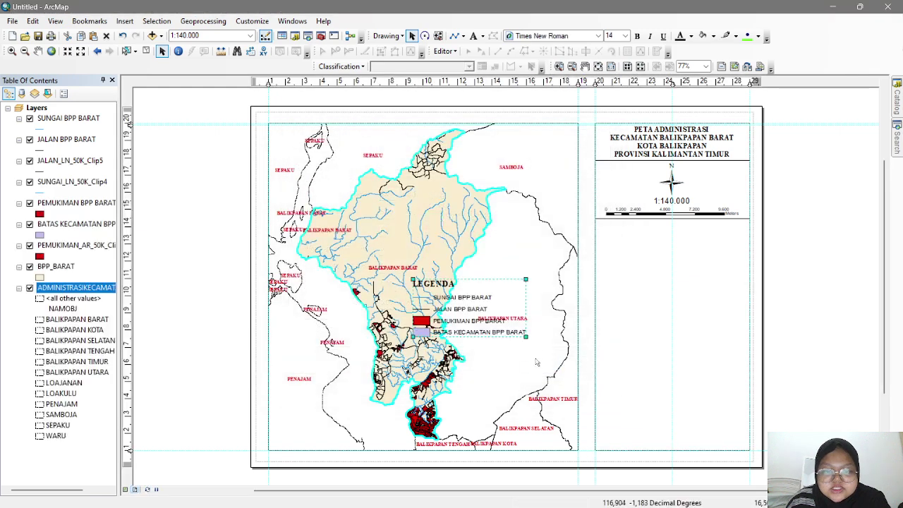
- Fit the legend into the right panel below the scale bar and rename SUNGAI BPP BARAT to SUNGAI
left_click_drag(458, 301, 652, 249)
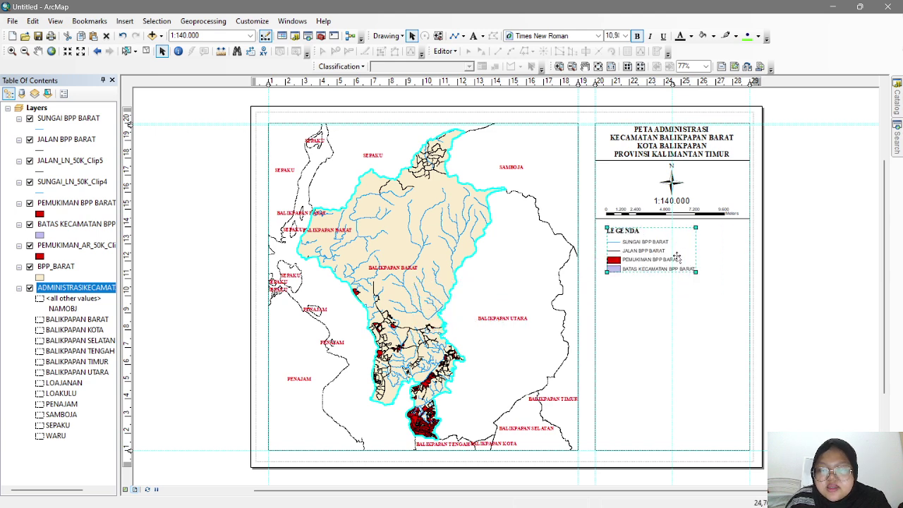
left_click_drag(720, 284, 703, 276)
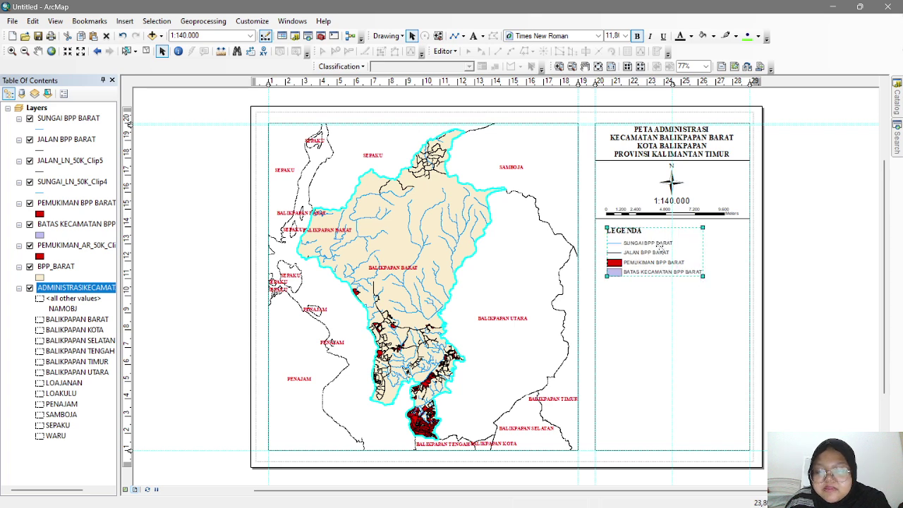
left_click(70, 120)
left_click(71, 122)
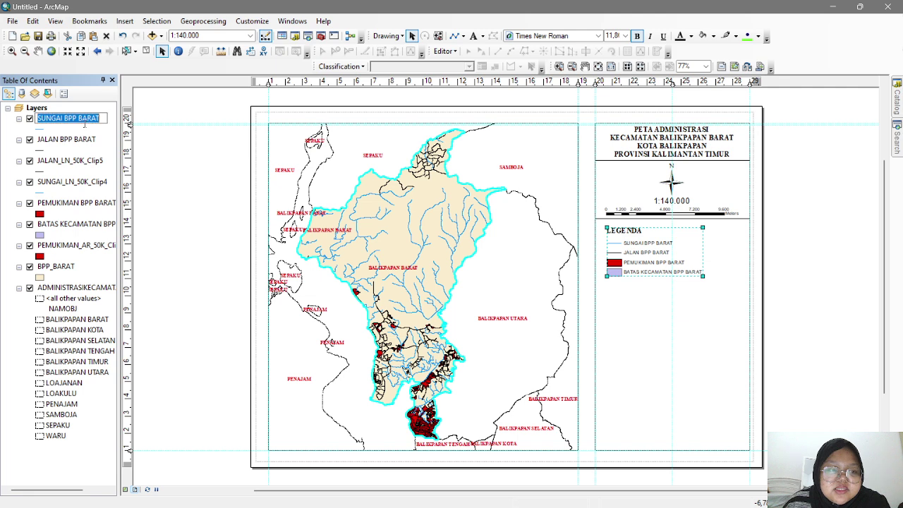
type("SUNGAI")
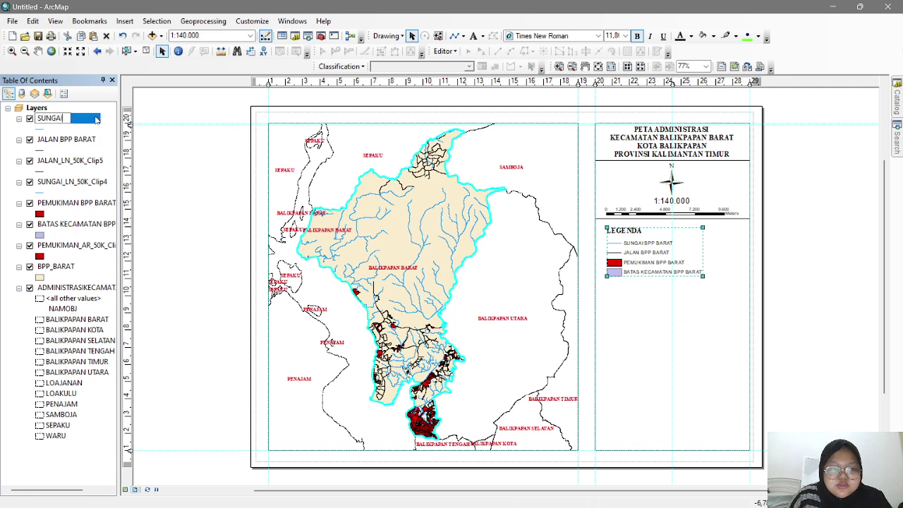
key("Return")
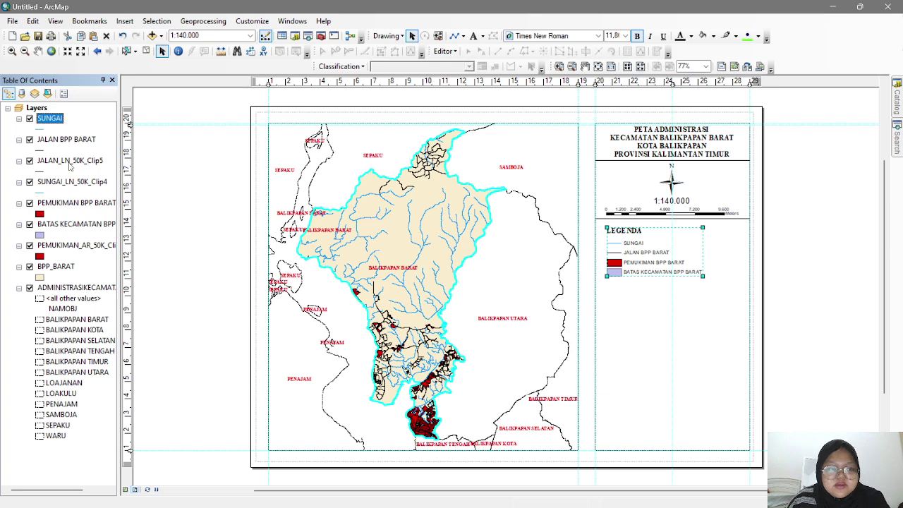
- Rename the JALAN BPP BARAT and PEMUKIMAN BPP BARAT layers to JALAN and PEMUKIMAN
left_click(65, 141)
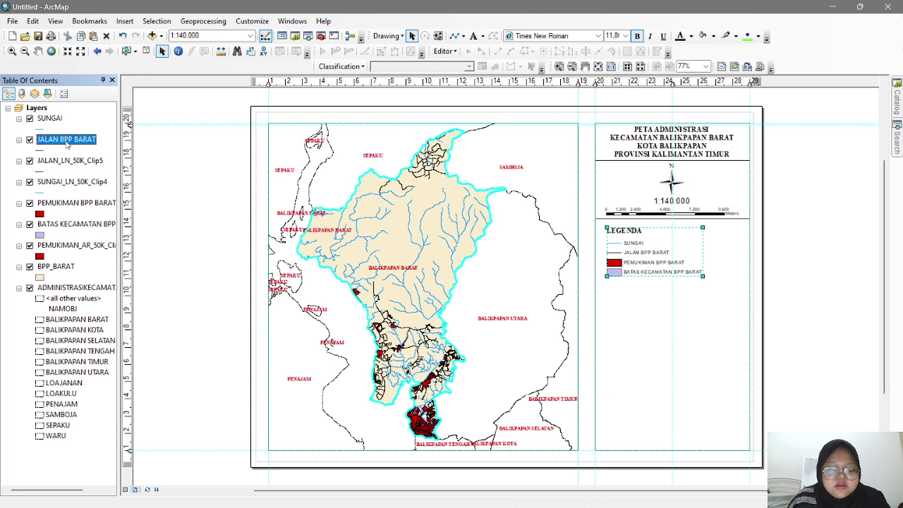
left_click(66, 140)
type("JALAN")
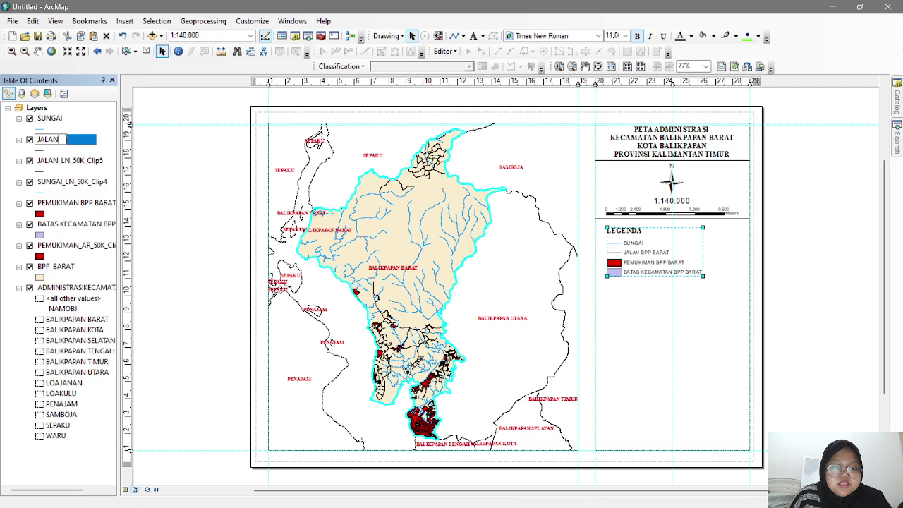
key("Return")
double_click(70, 203)
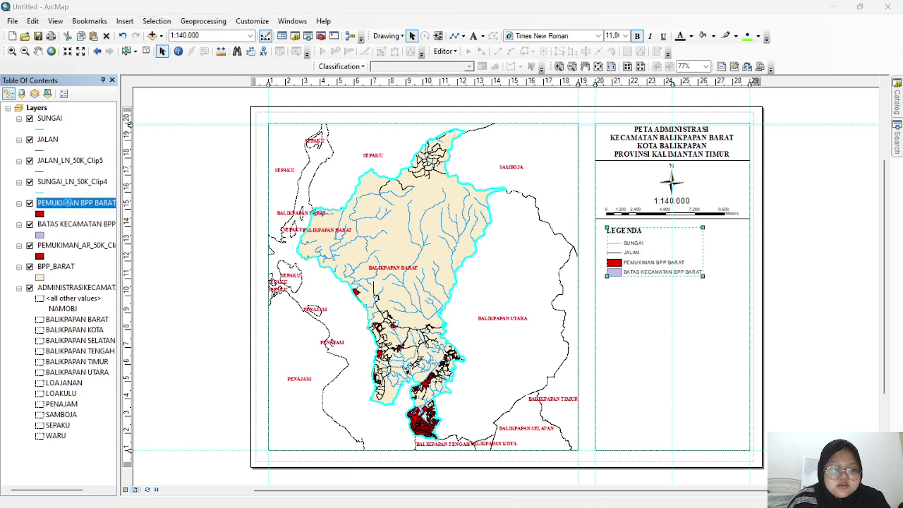
left_click(638, 95)
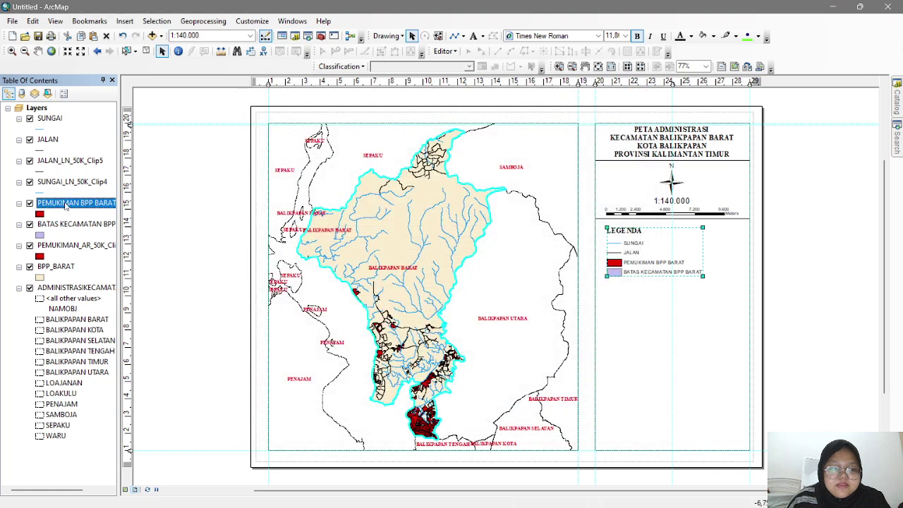
left_click(65, 203)
type("PEMUKIMAN")
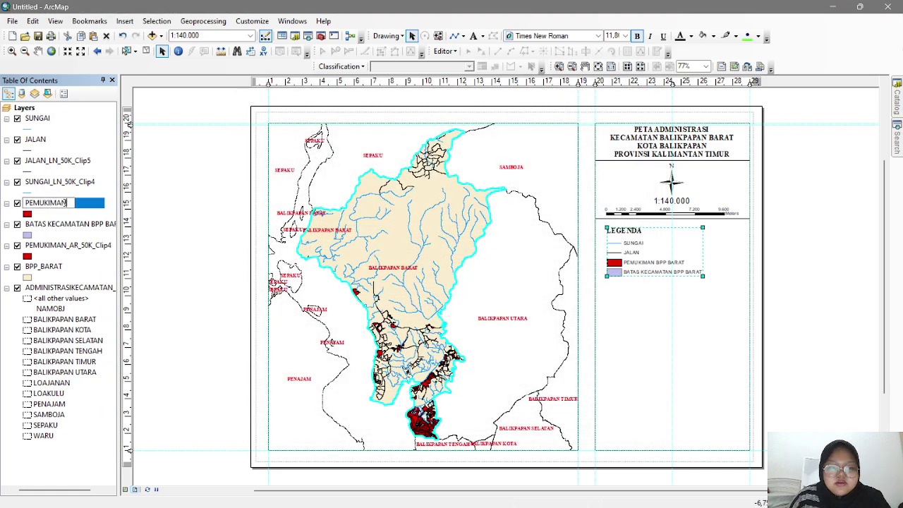
key("Return")
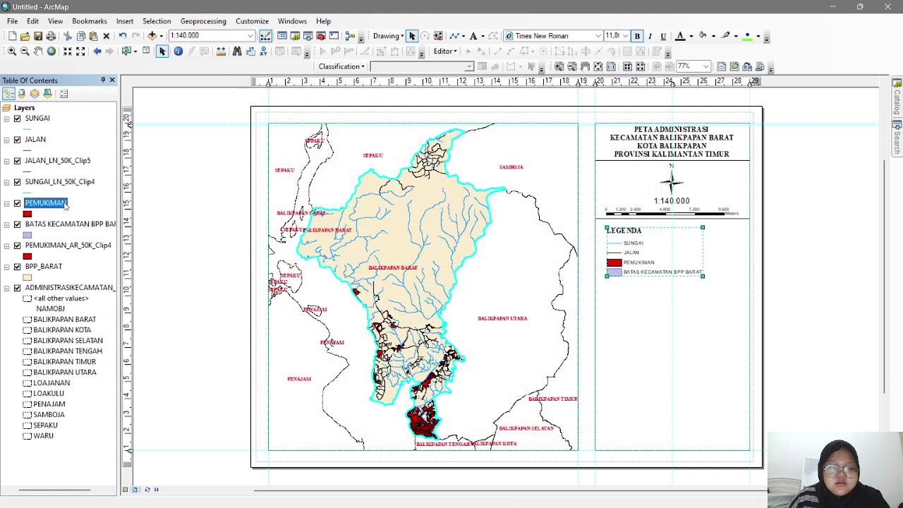
- Give BATAS KECAMATAN BPP BARAT no fill and a black 'Boundary, City' dashed outline
left_click(49, 225)
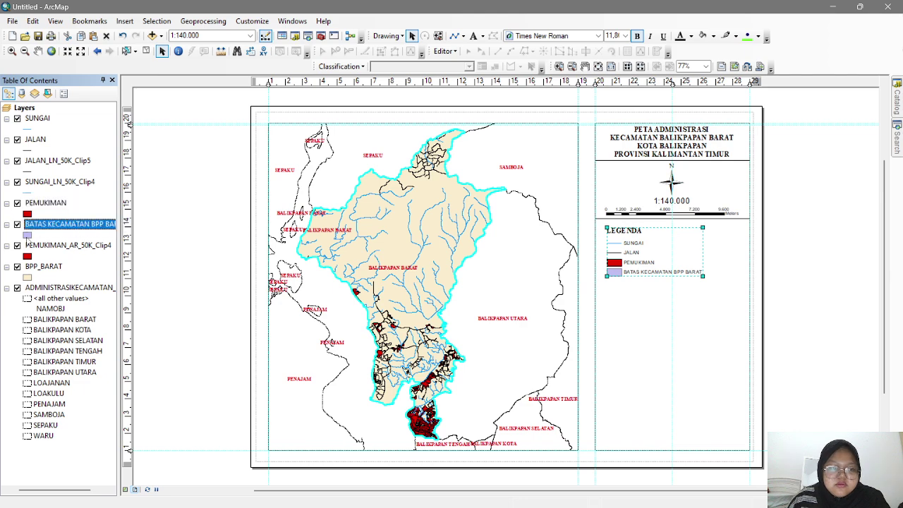
left_click(26, 234)
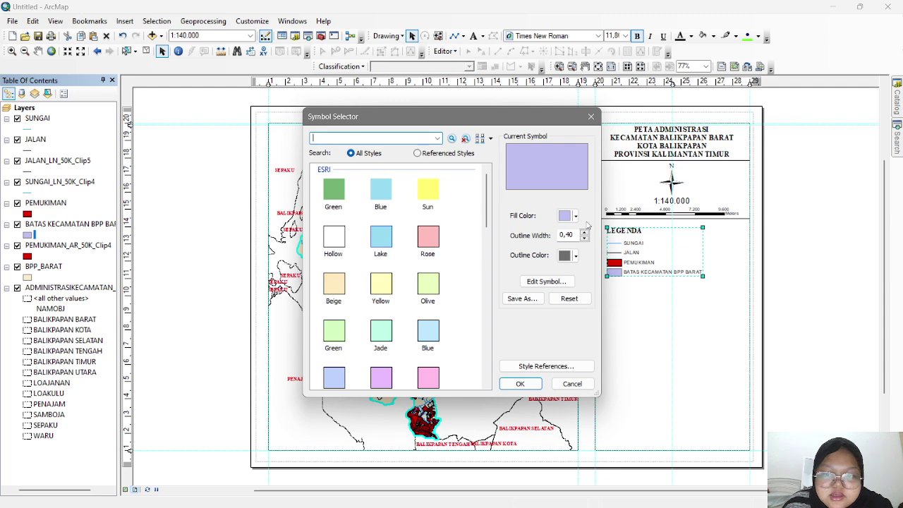
left_click(546, 280)
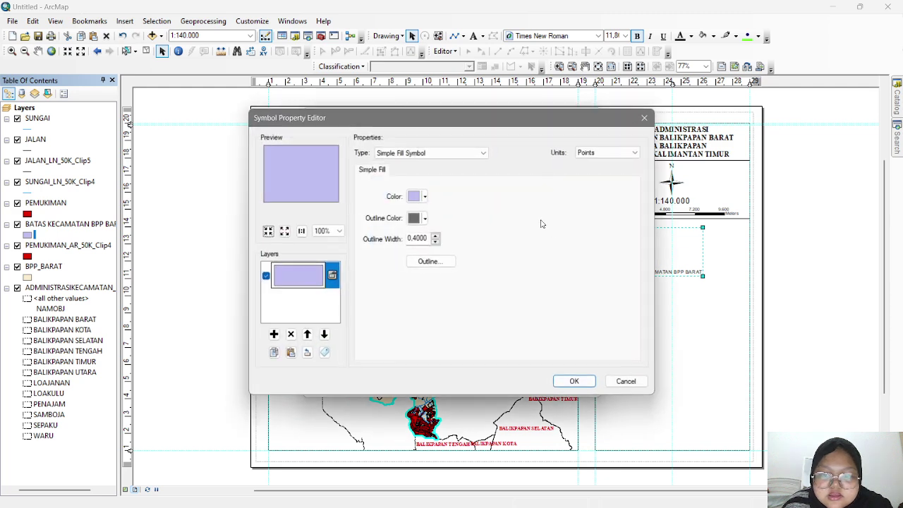
left_click(422, 196)
left_click(453, 212)
left_click(424, 218)
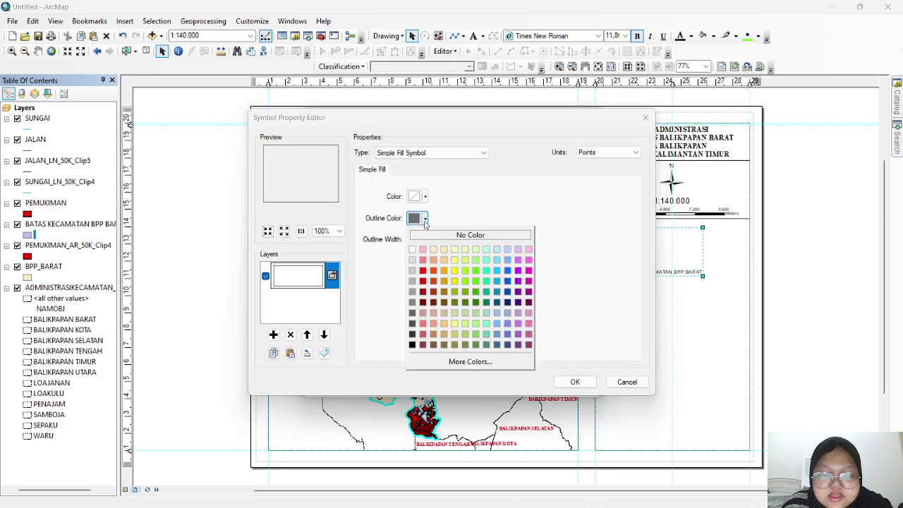
left_click(413, 345)
left_click(427, 261)
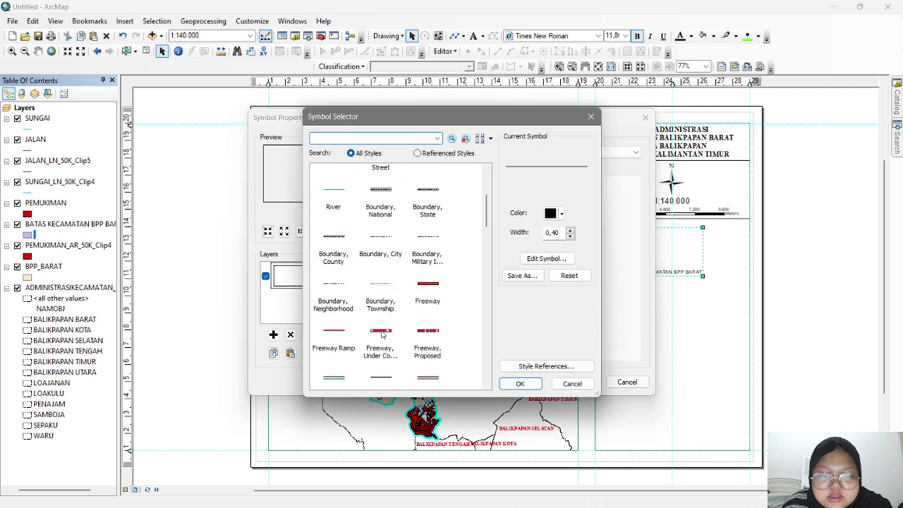
left_click(380, 243)
left_click(520, 383)
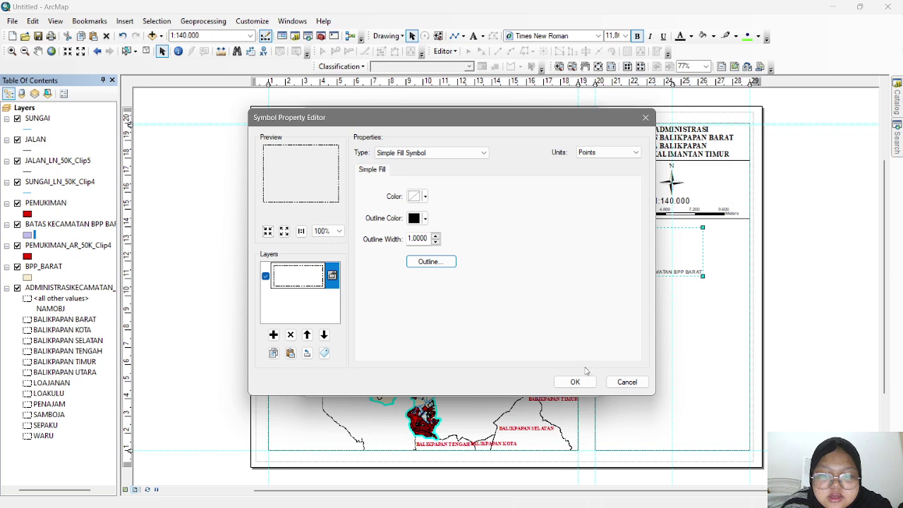
left_click(574, 382)
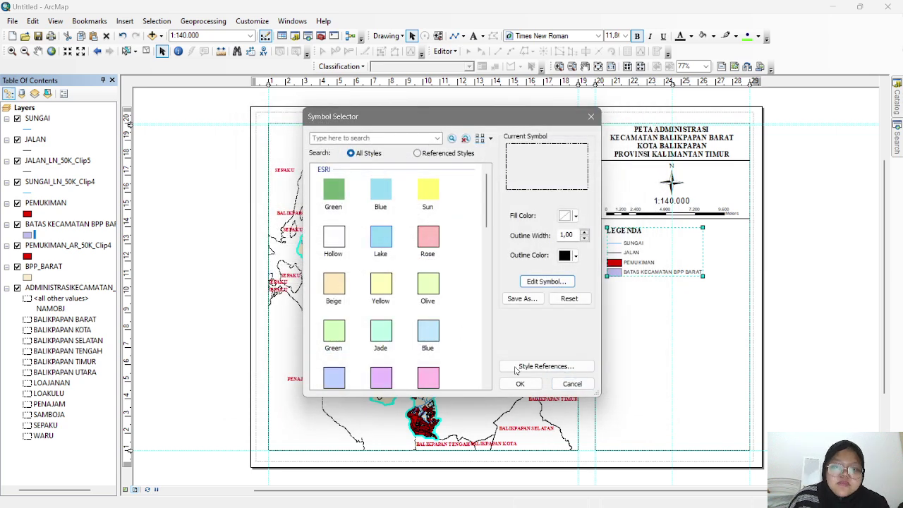
left_click(520, 383)
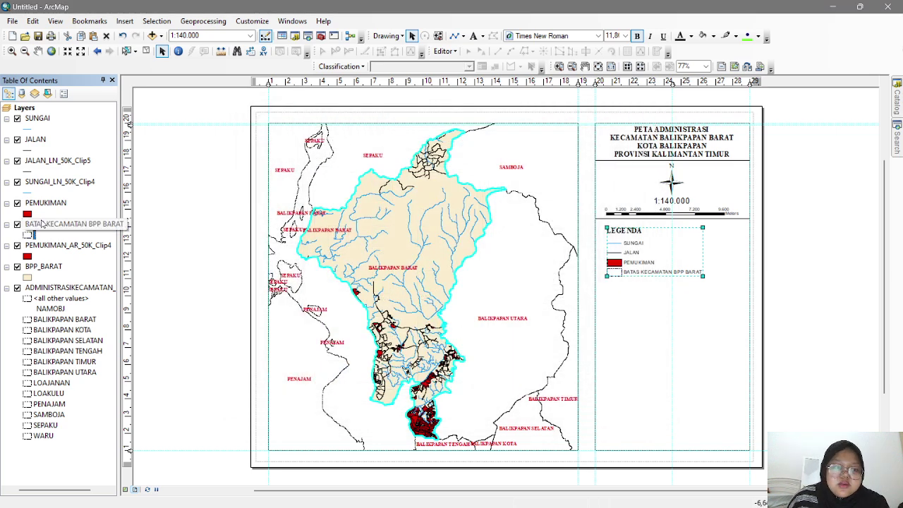
- Rename the boundary layer to BATAS KECAMATAN and move the legend up in the side panel
left_click(44, 225)
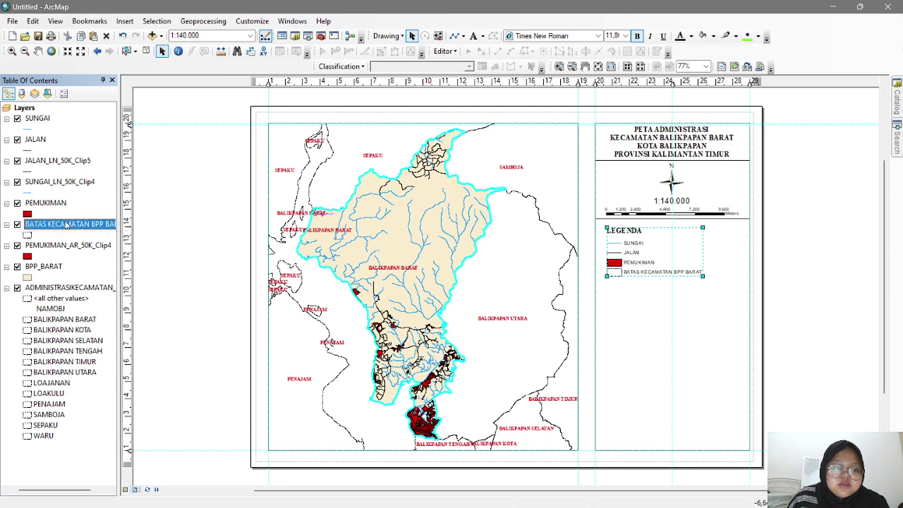
left_click(78, 225)
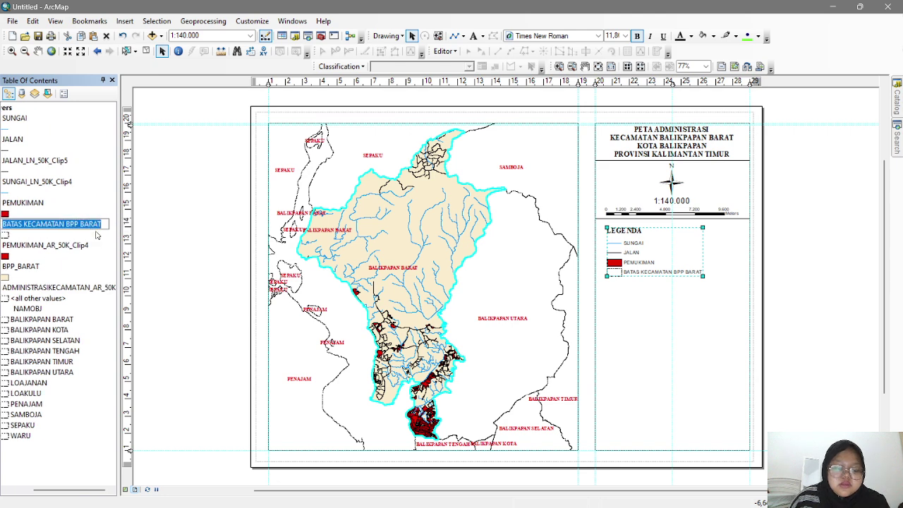
type("BATAS KEC")
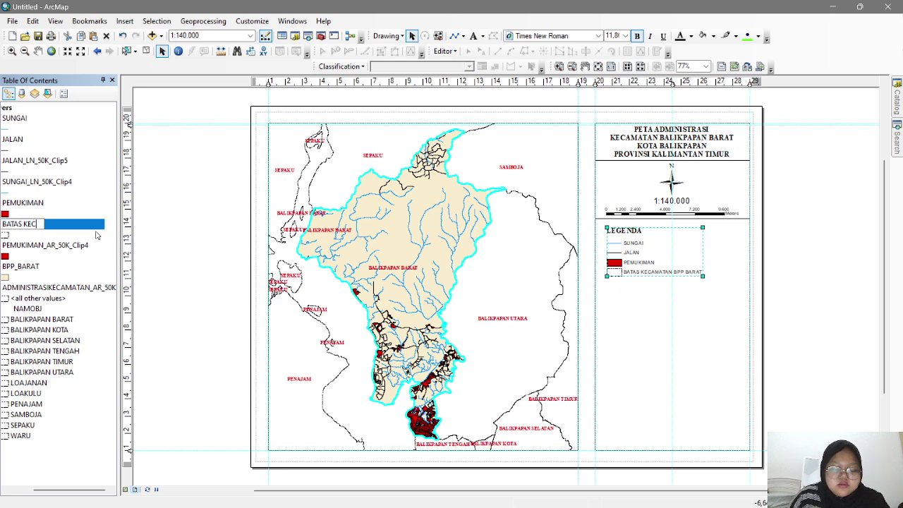
type("AMATAN")
key("Return")
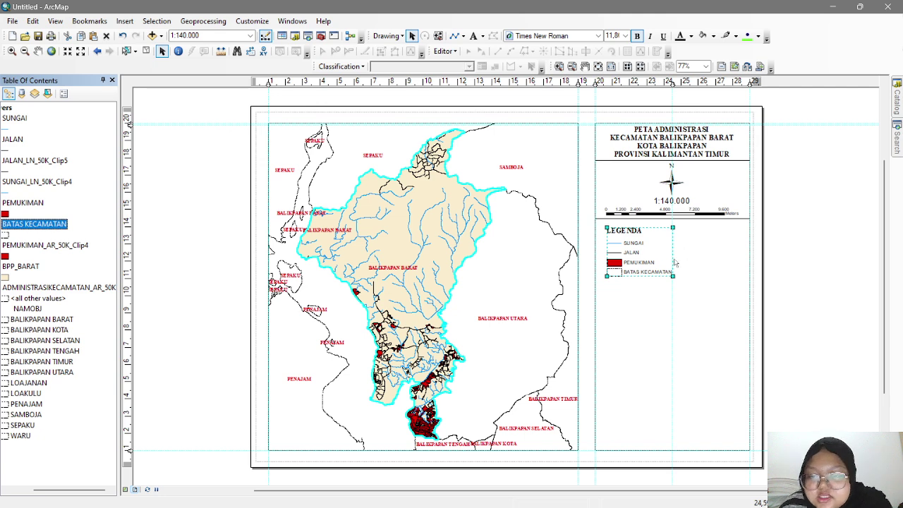
left_click_drag(647, 262, 607, 268)
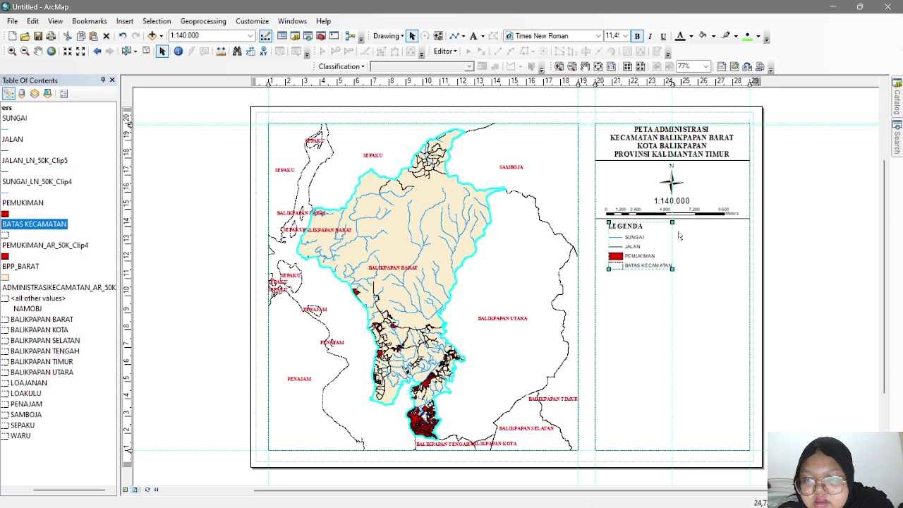
left_click(704, 224)
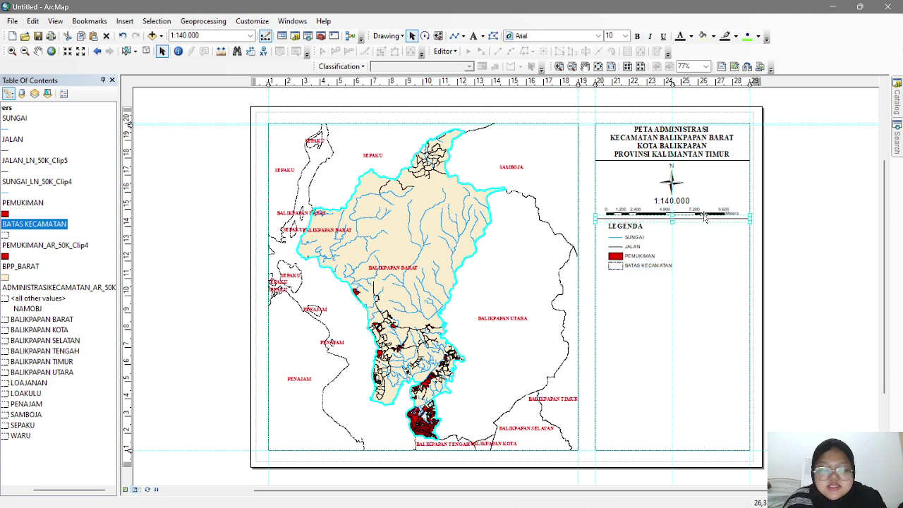
- Copy the divider line above the legend to a new position just below the legend entries
left_click_drag(715, 227, 698, 270)
left_click(713, 229)
double_click(713, 230)
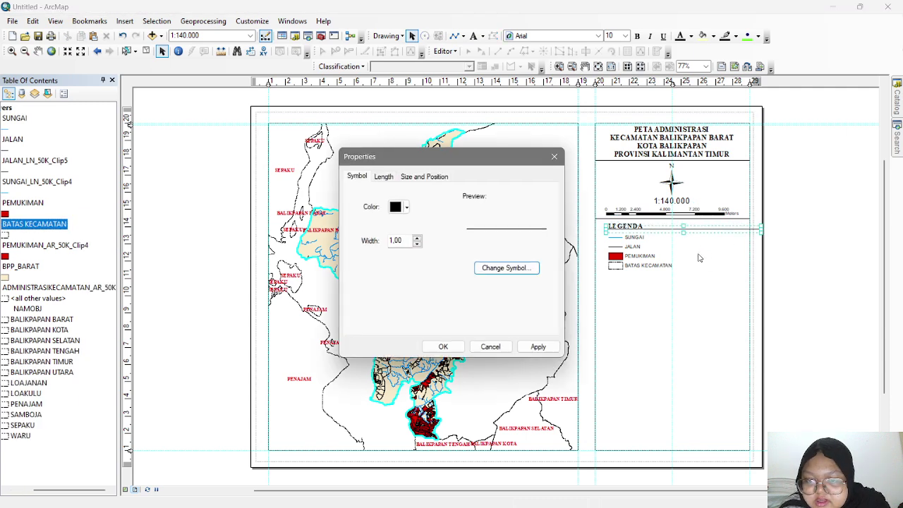
left_click(553, 152)
left_click_drag(702, 238, 704, 273)
left_click(696, 286)
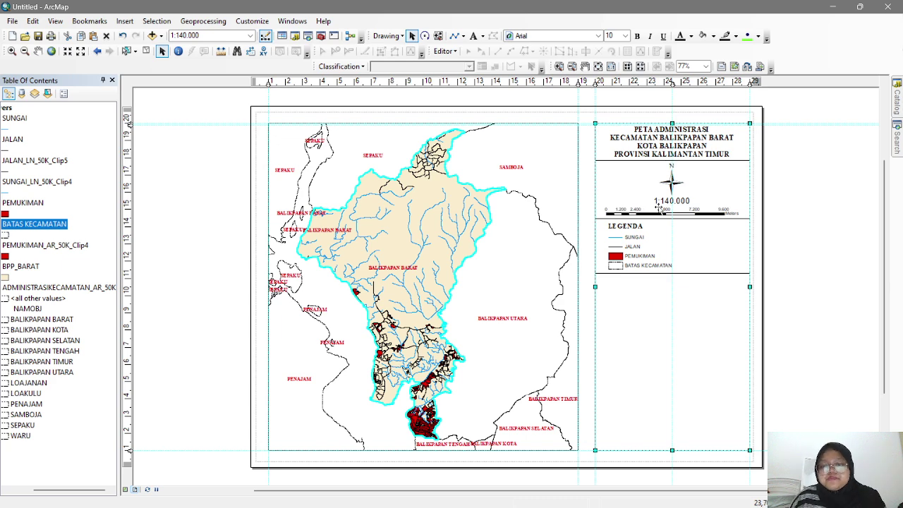
- Turn a copy of the map title into a PETA INDEKS heading under the legend divider, then copy the divider
left_click(641, 139)
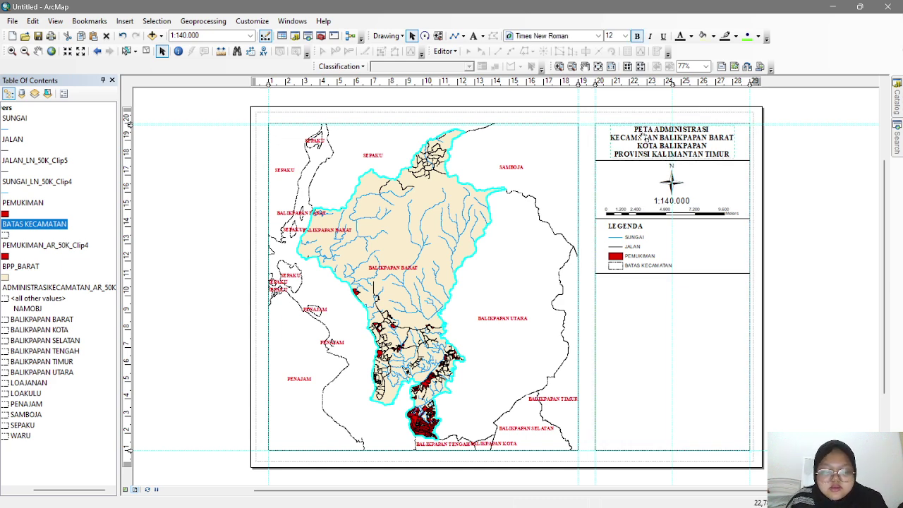
left_click_drag(643, 140, 663, 286)
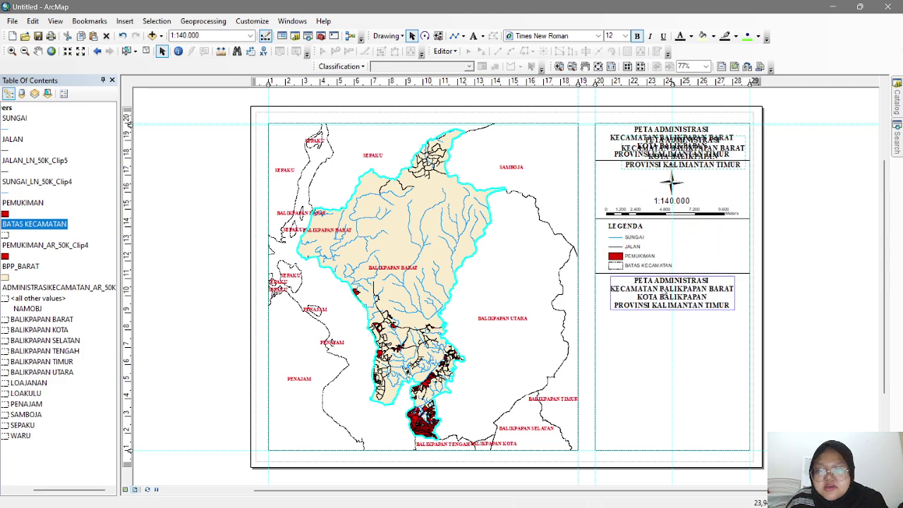
double_click(663, 286)
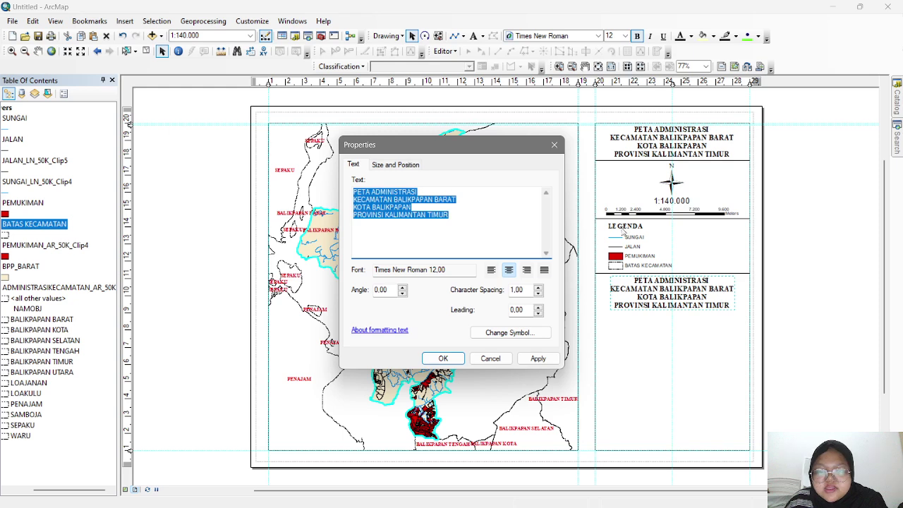
left_click(554, 144)
double_click(688, 295)
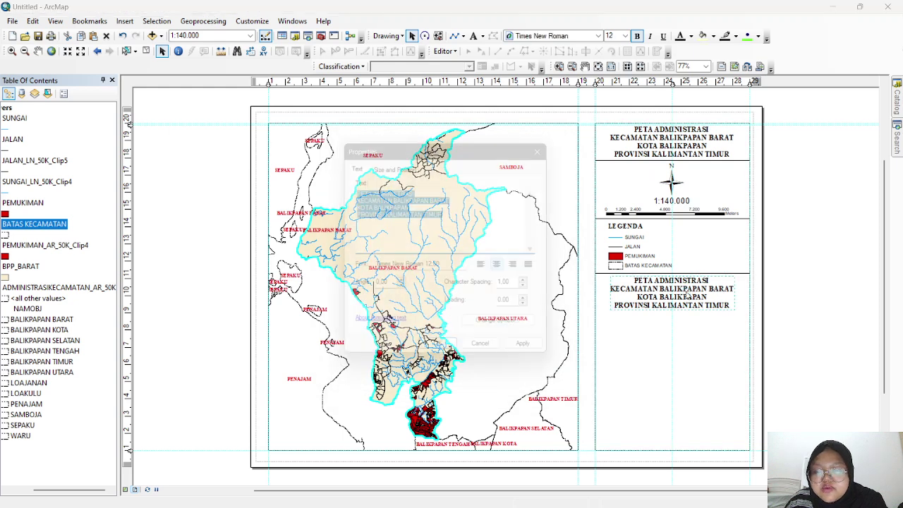
type("PE")
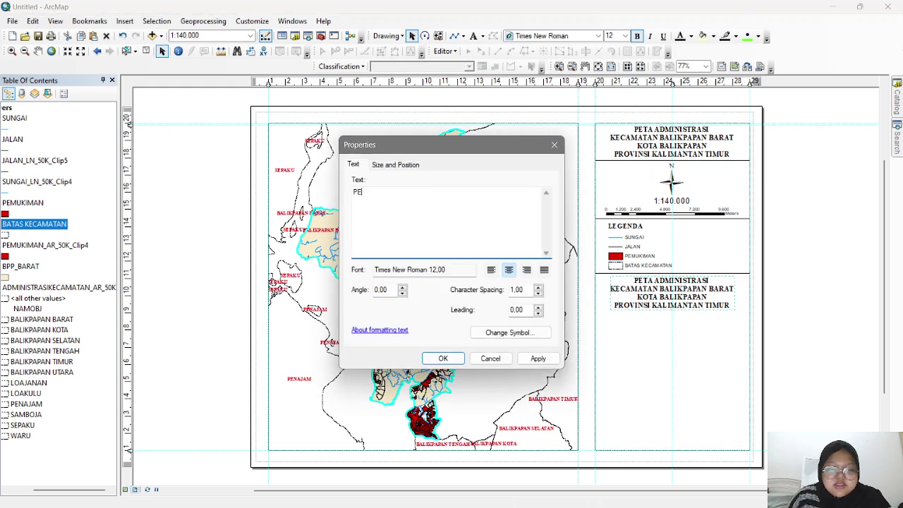
type("TA INDEKS")
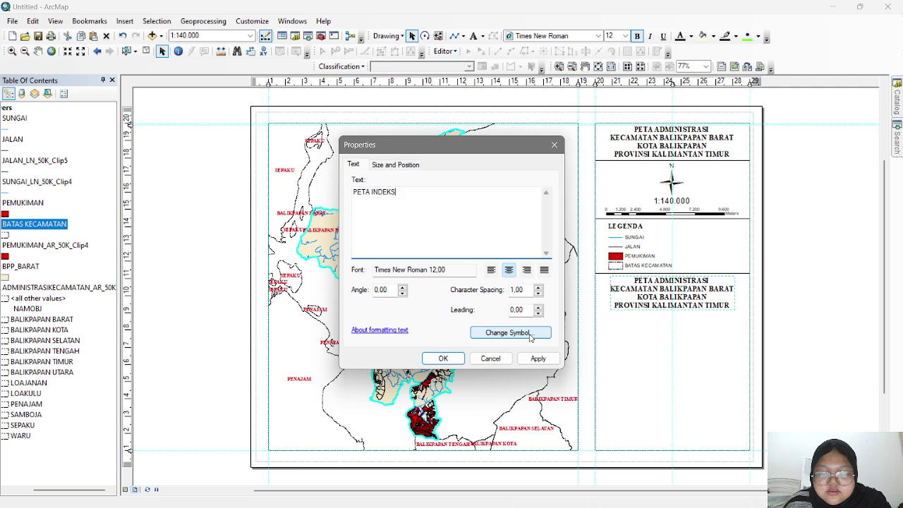
left_click(444, 360)
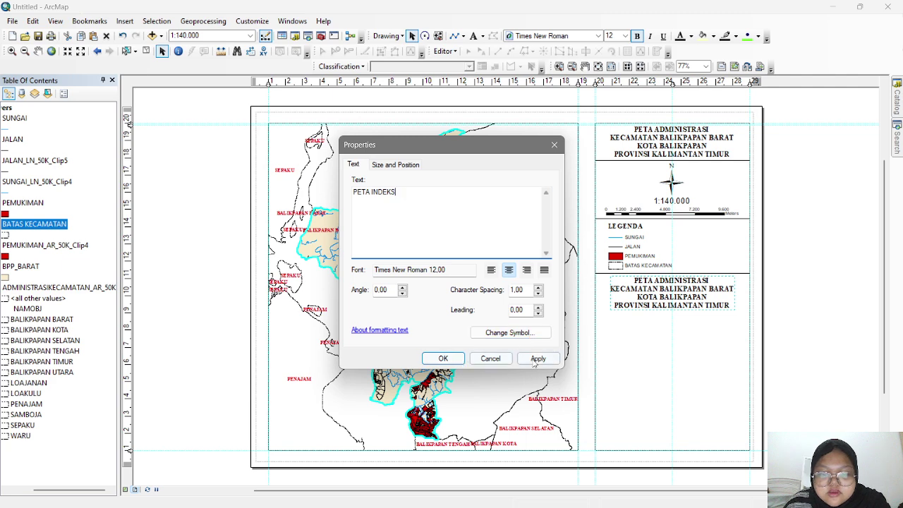
left_click(446, 359)
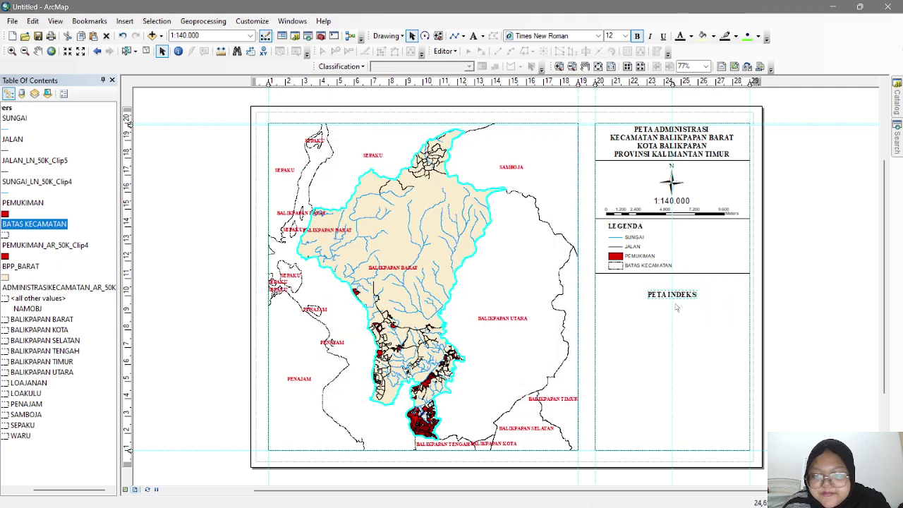
left_click_drag(679, 296, 679, 285)
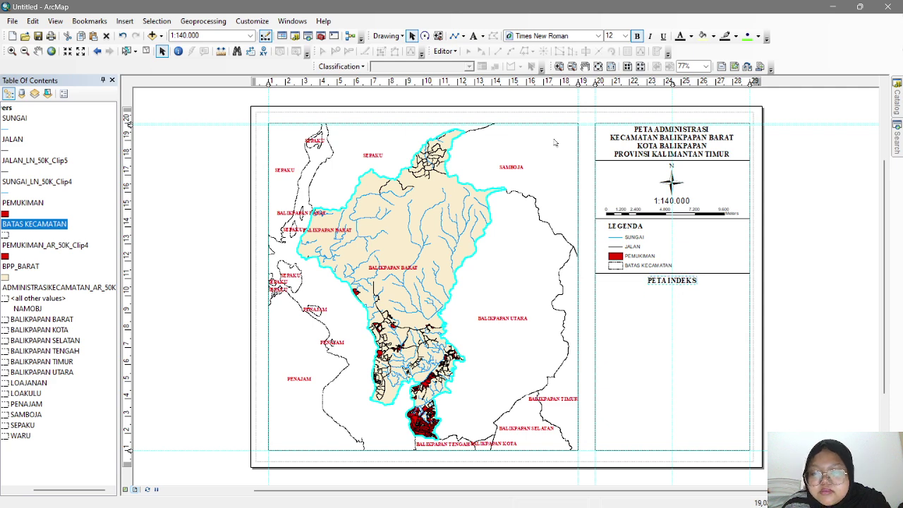
left_click(723, 274)
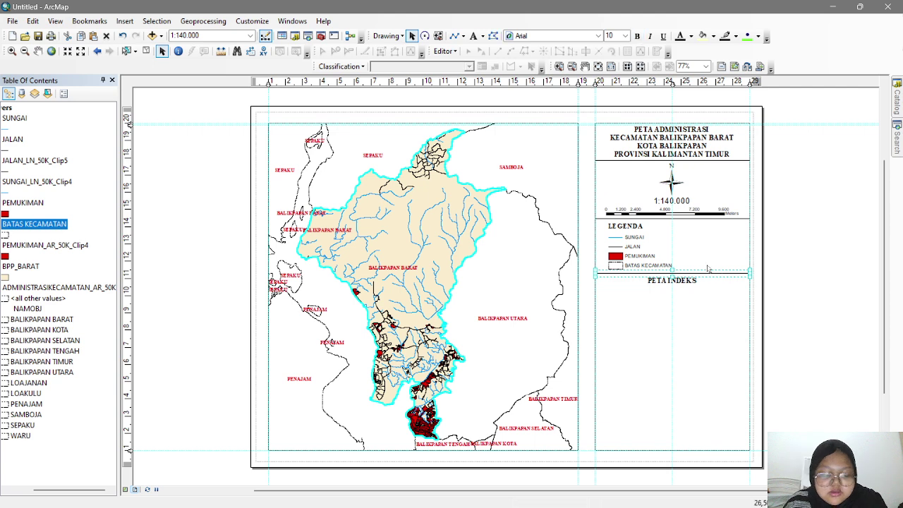
key("ctrl+c")
- Add a divider closing the index area and a 'DISUSUN OLEH :' credit with the author's name and student number
key("ctrl+v")
left_click_drag(704, 288, 695, 362)
left_click(676, 129)
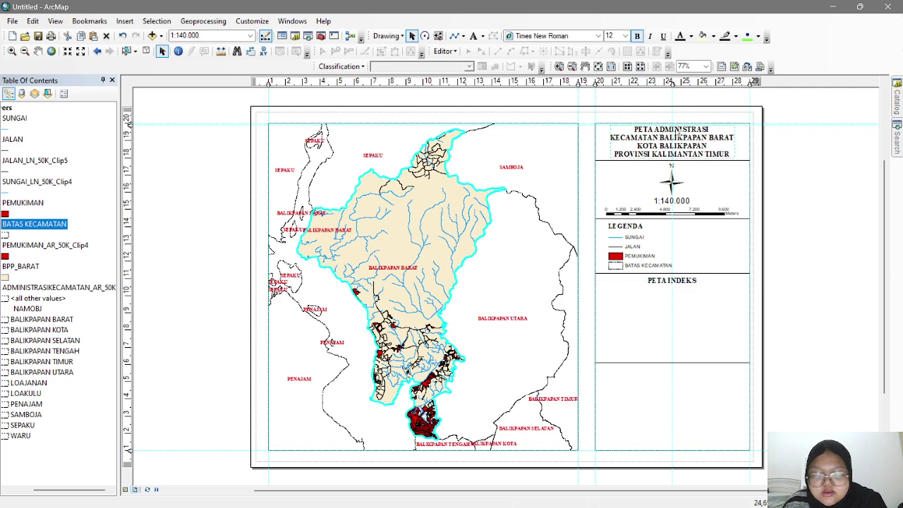
key("ctrl+c")
key("ctrl+v")
left_click_drag(684, 152, 679, 385)
double_click(679, 385)
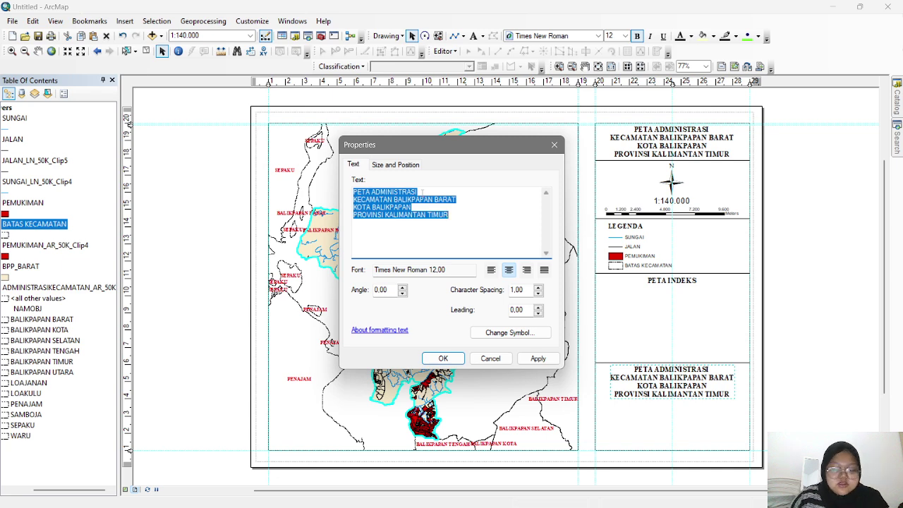
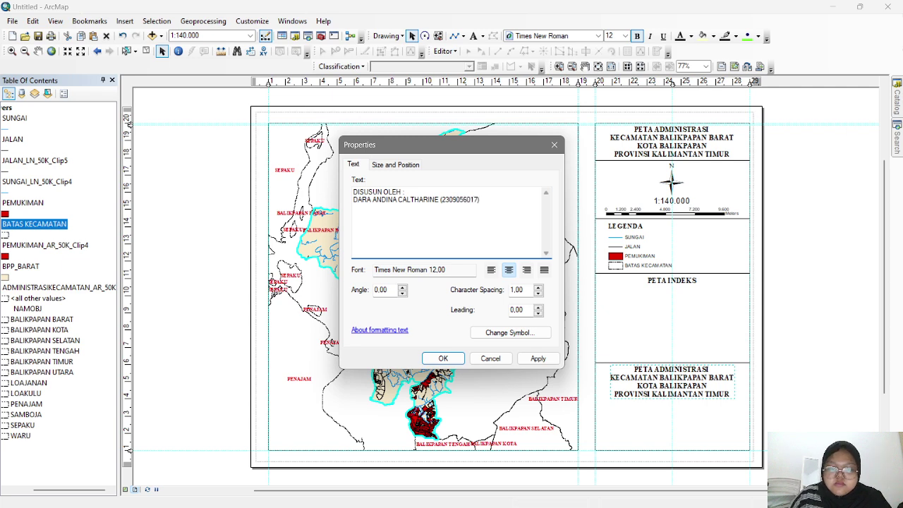
left_click(536, 359)
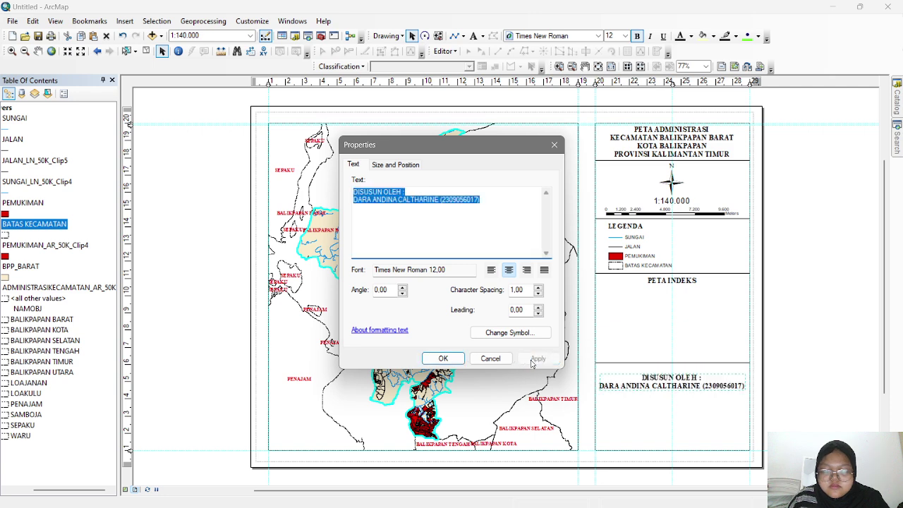
left_click(457, 360)
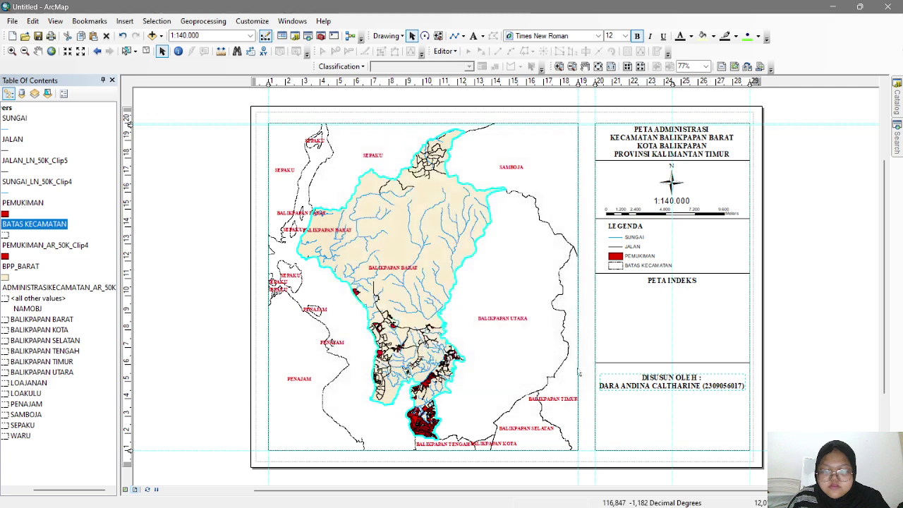
- Nudge the credit text up slightly and set its font size to 11
left_click_drag(683, 386, 682, 379)
double_click(682, 376)
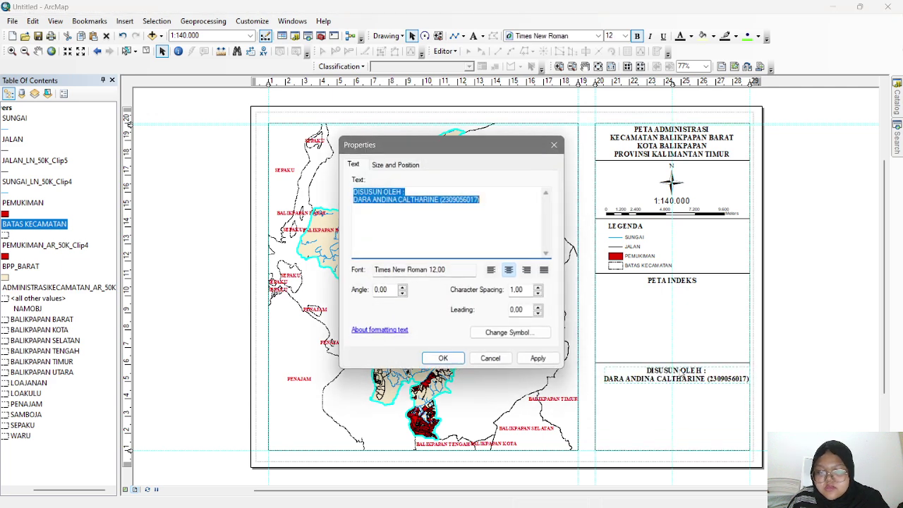
left_click(507, 332)
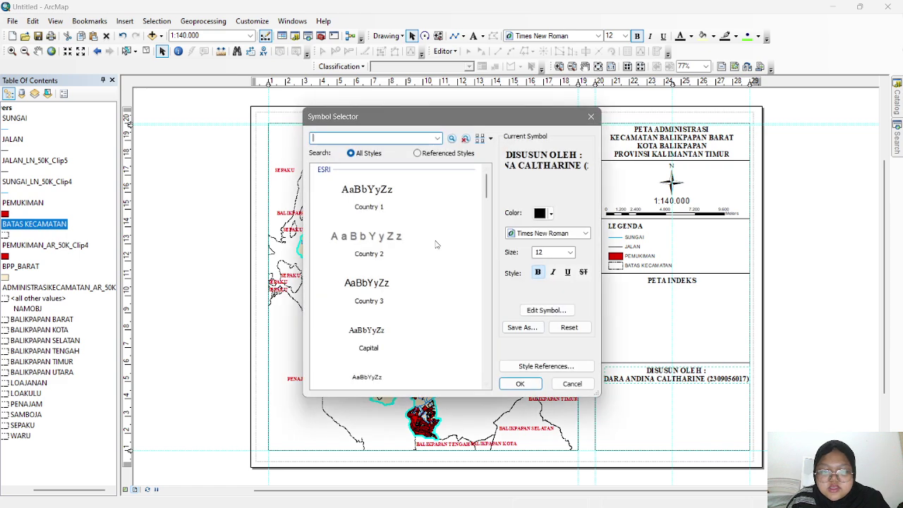
left_click(570, 252)
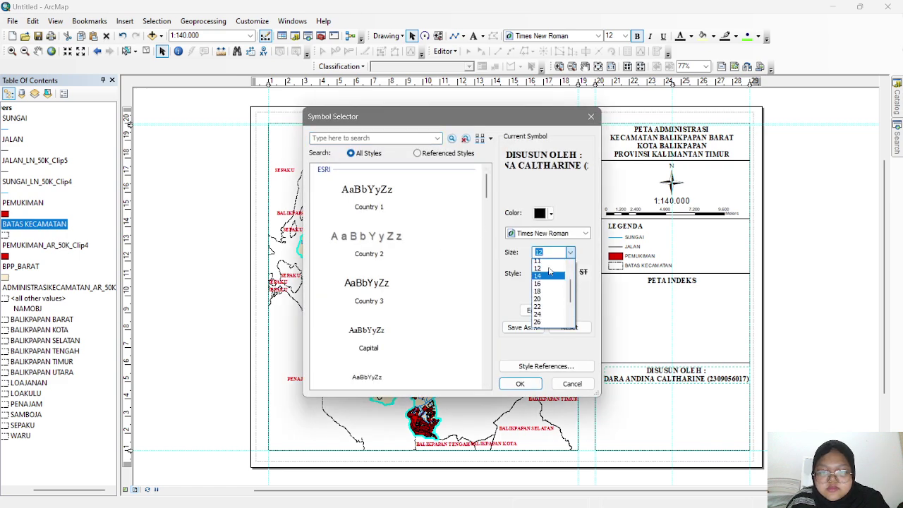
left_click(544, 278)
left_click(520, 384)
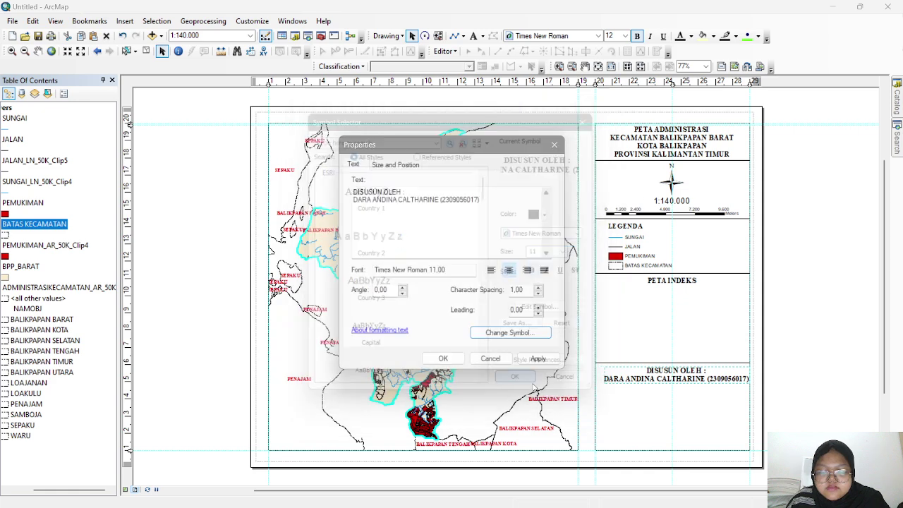
left_click(538, 358)
left_click(443, 358)
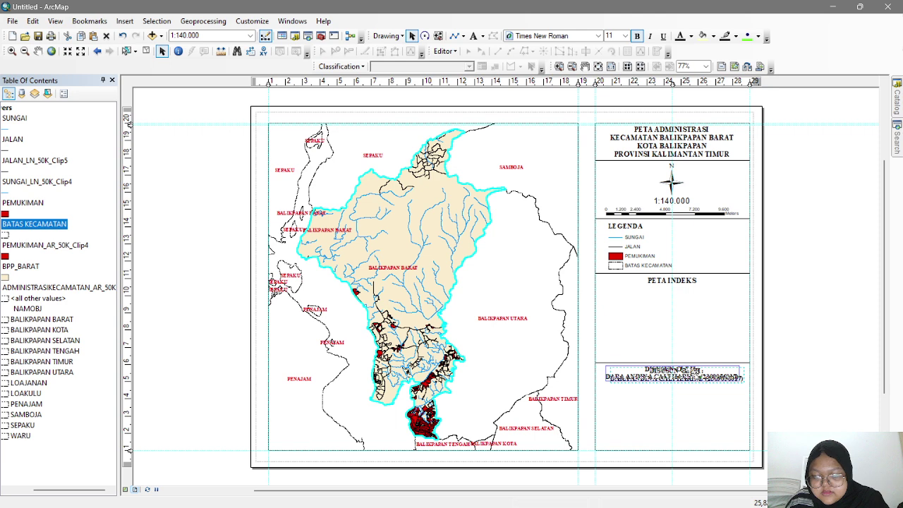
left_click(706, 341)
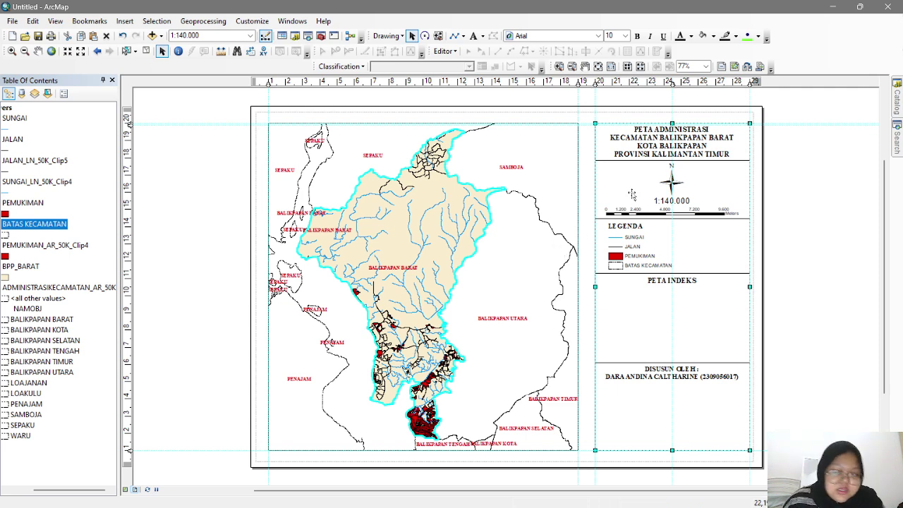
- Add a title copy below the credit reading LABORATORIUM TEKNOLOGI MINERAL DAN BATUBARA, FAKULTAS TEKNIK UNIVERSITAS MULAWARMAN, SAMARINDA, 2025
double_click(681, 145)
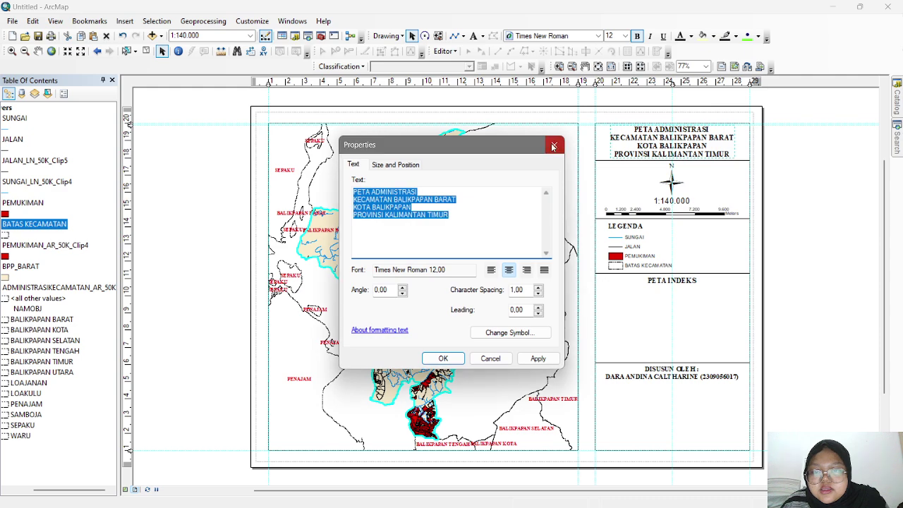
key("Escape")
key("ctrl+c")
key("ctrl+v")
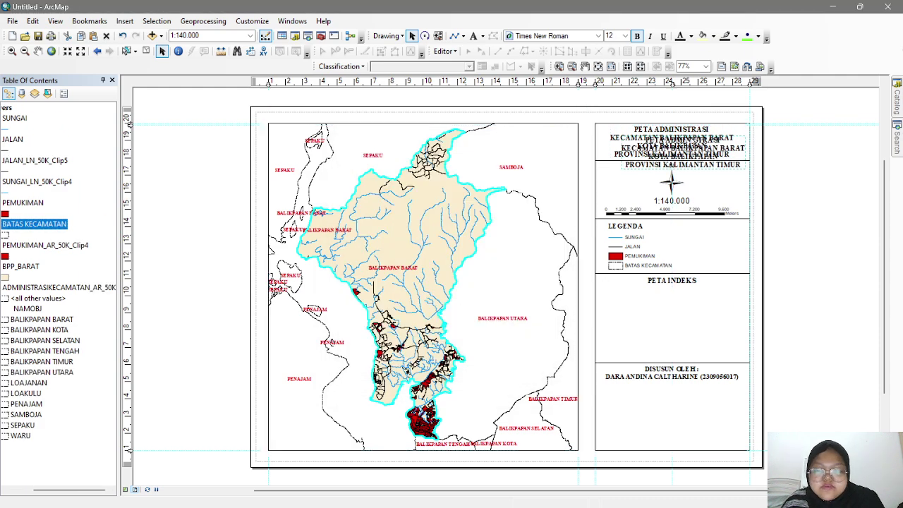
left_click_drag(695, 139, 682, 416)
double_click(683, 416)
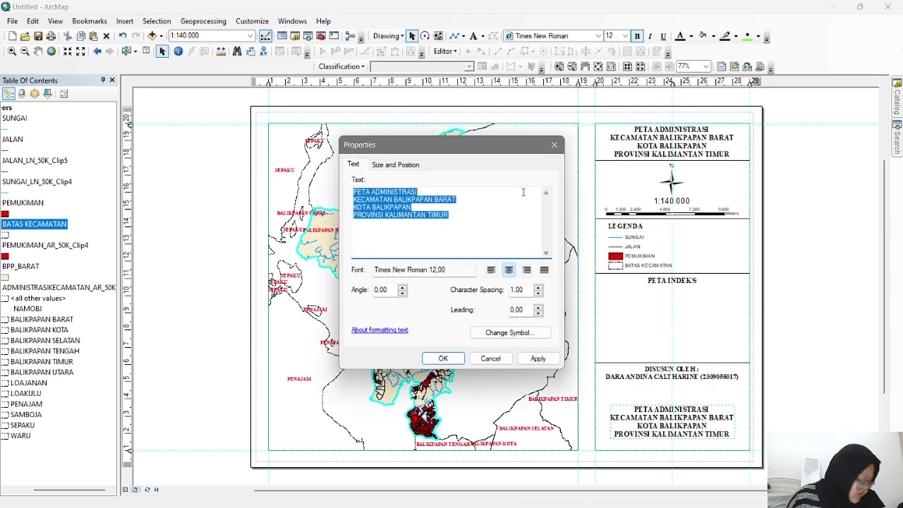
type("LABORATOR")
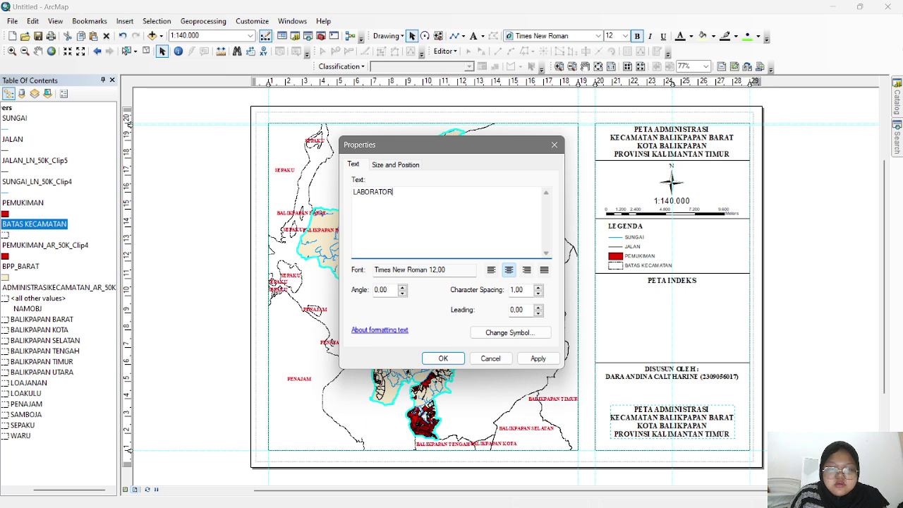
type("IUM TEKN")
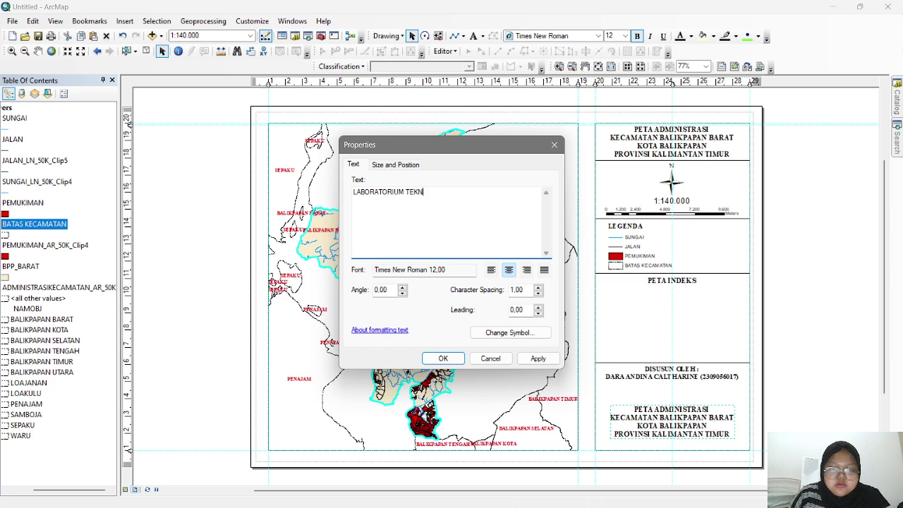
type("OLOGI MINERAL ")
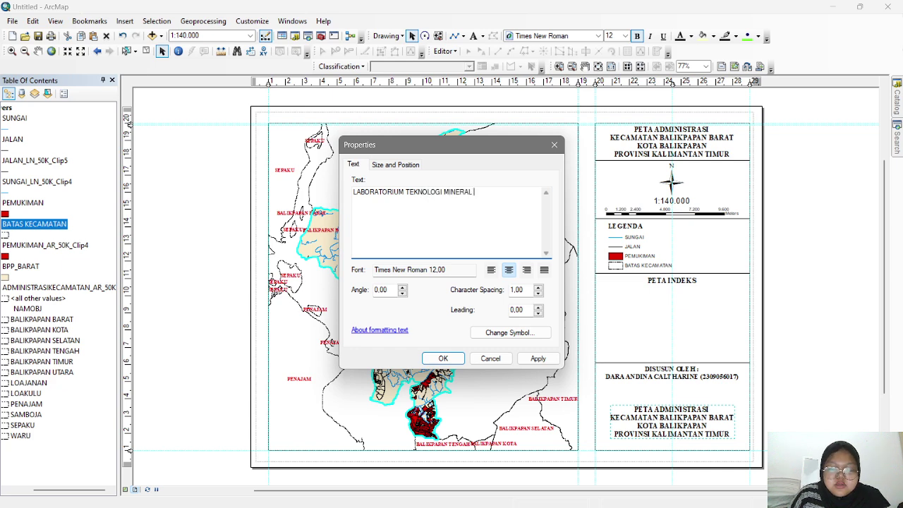
type("DNA")
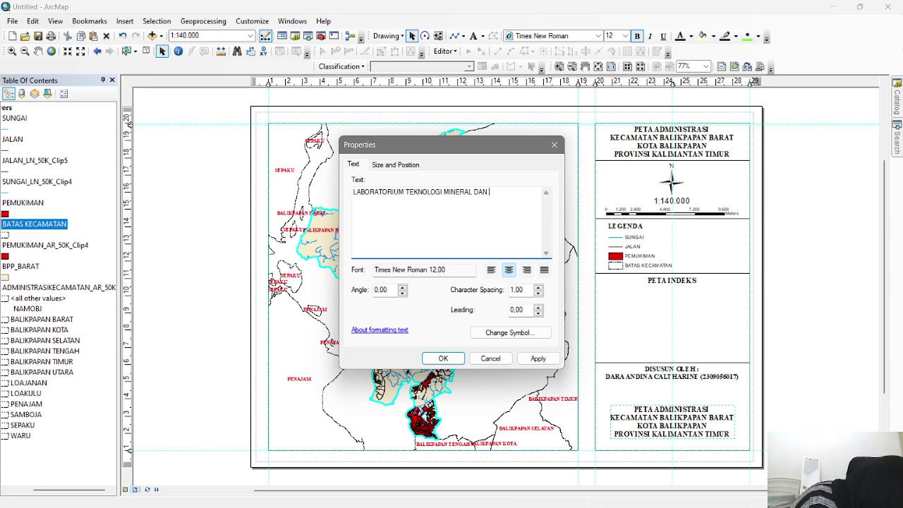
type("BA")
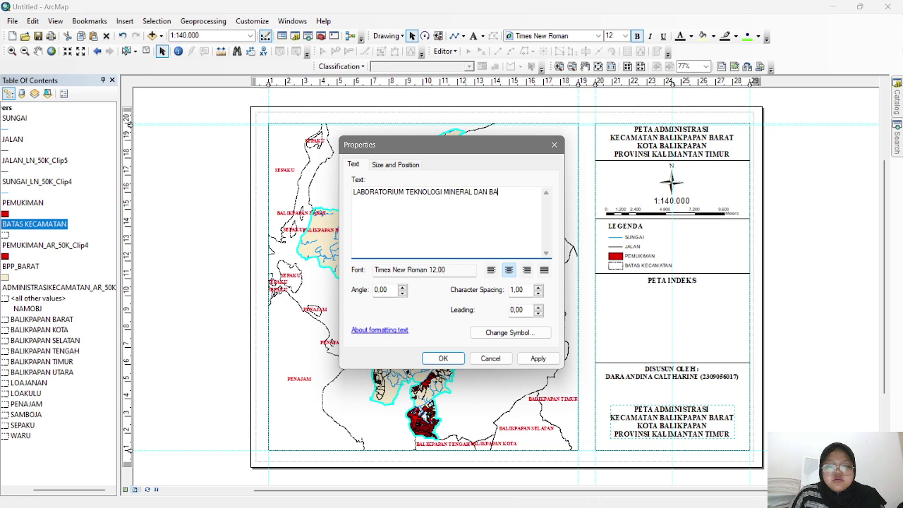
type("TUBARA")
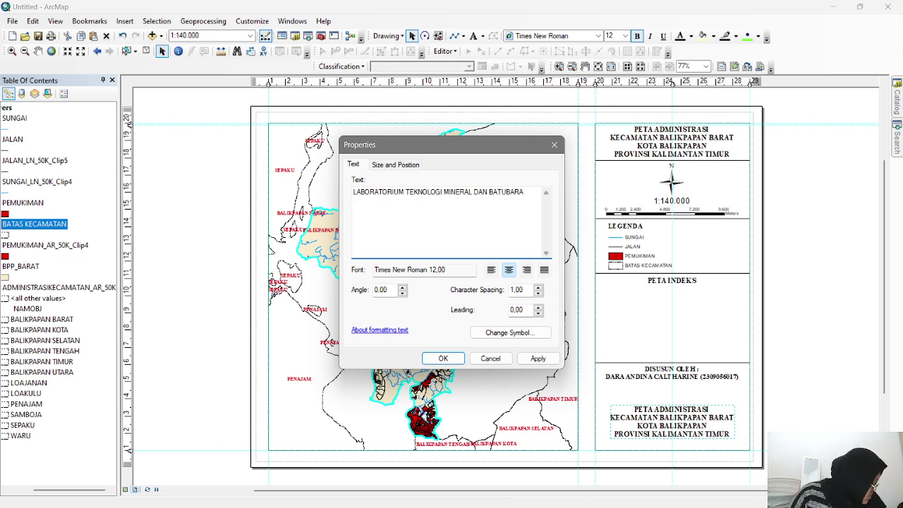
key("Return")
type("FAKU")
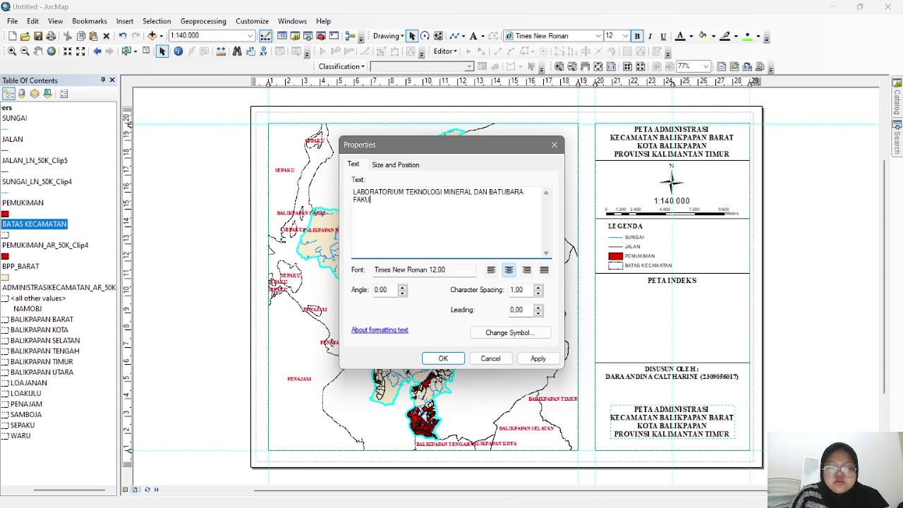
type("LTAS")
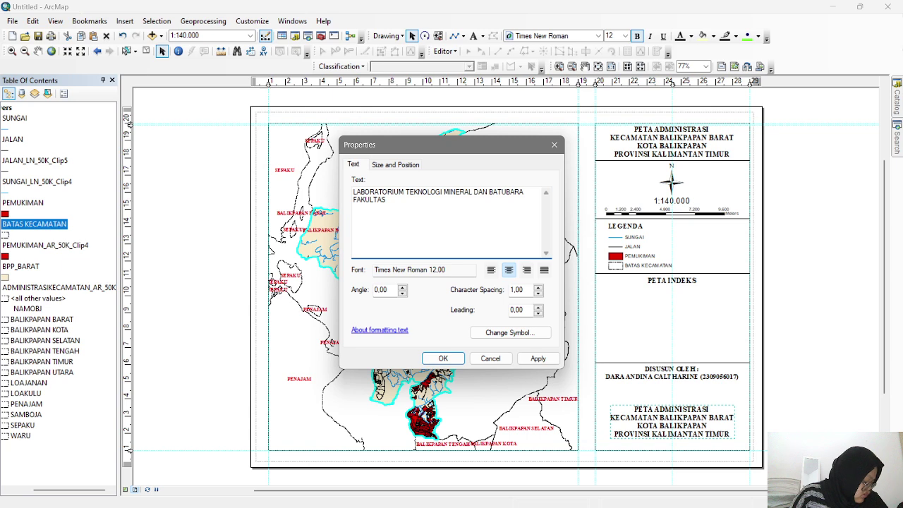
type(" TEKNIK ")
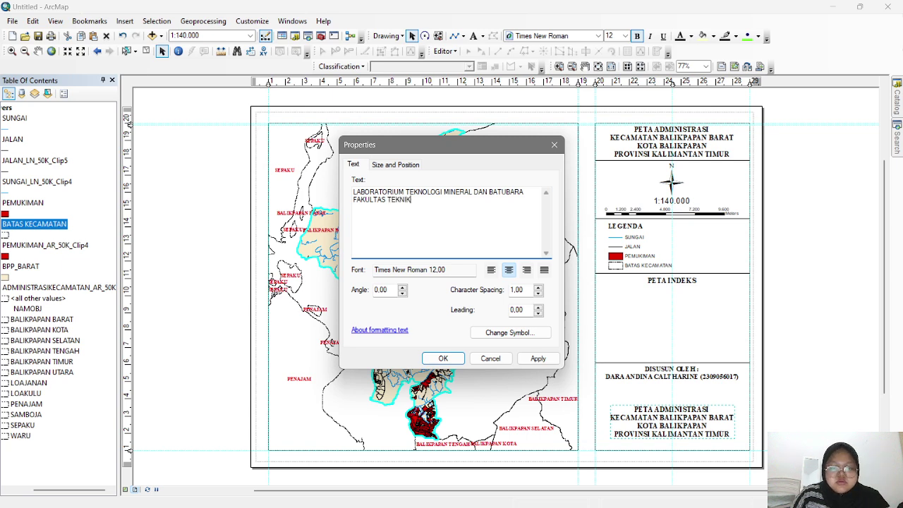
type("UNIVERSI")
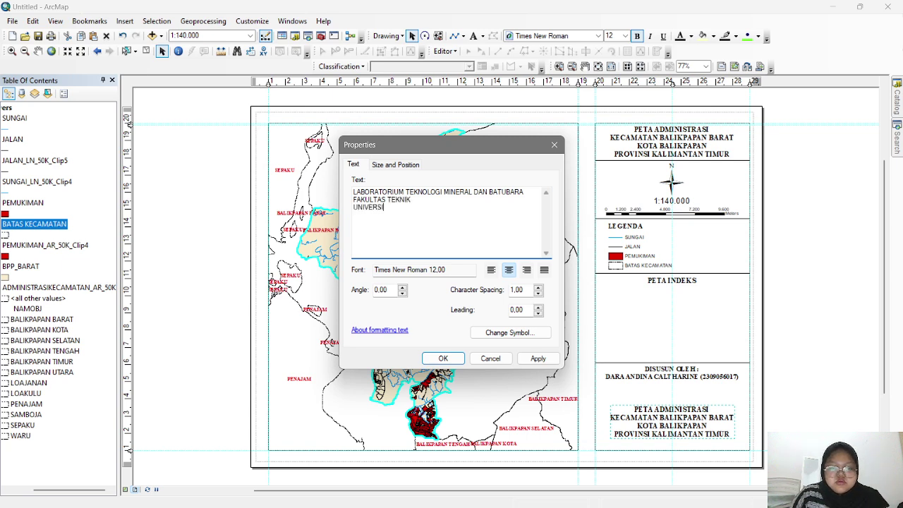
type("TAS MULA")
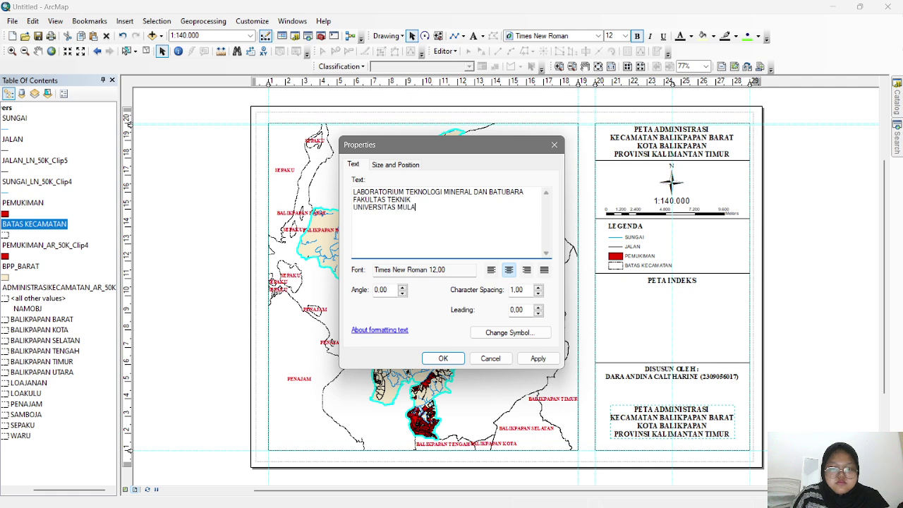
type("WARMAN")
key("Return")
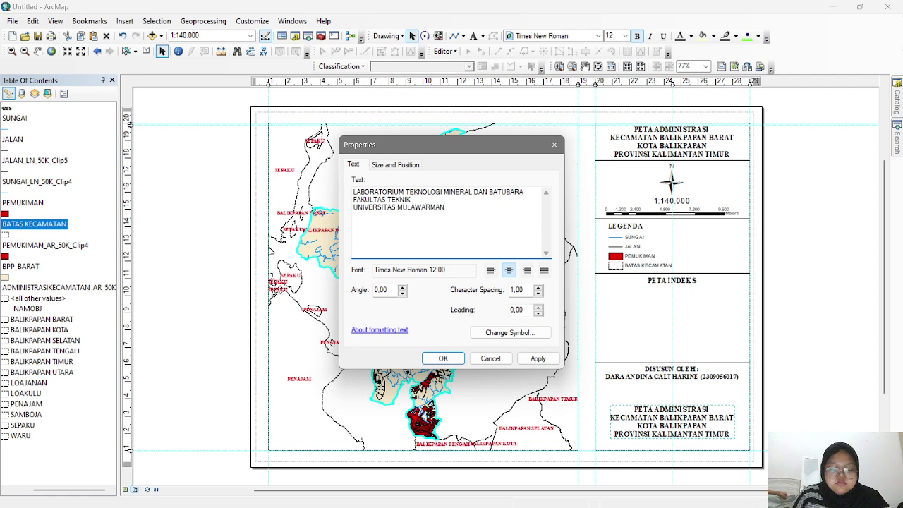
type("SAMARINDA")
key("Return")
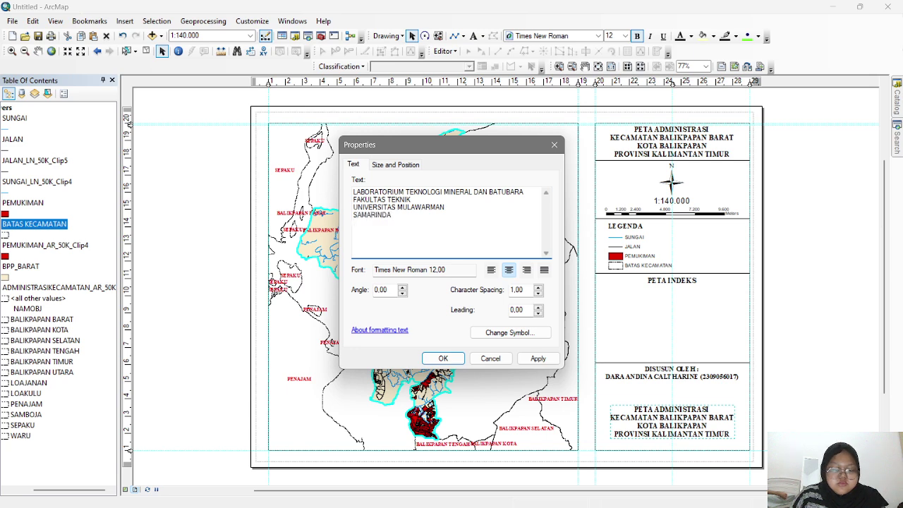
type("2025")
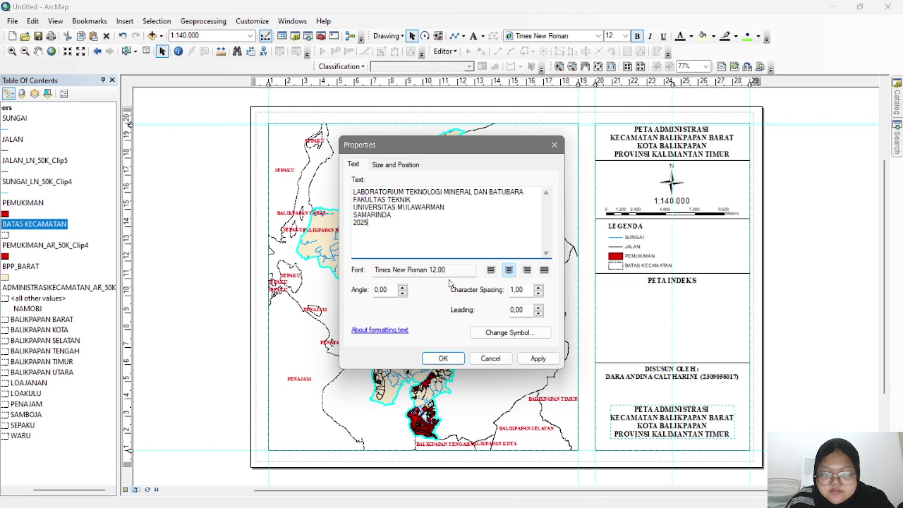
- Try font sizes 8 and then 9 for the institution text
left_click(509, 332)
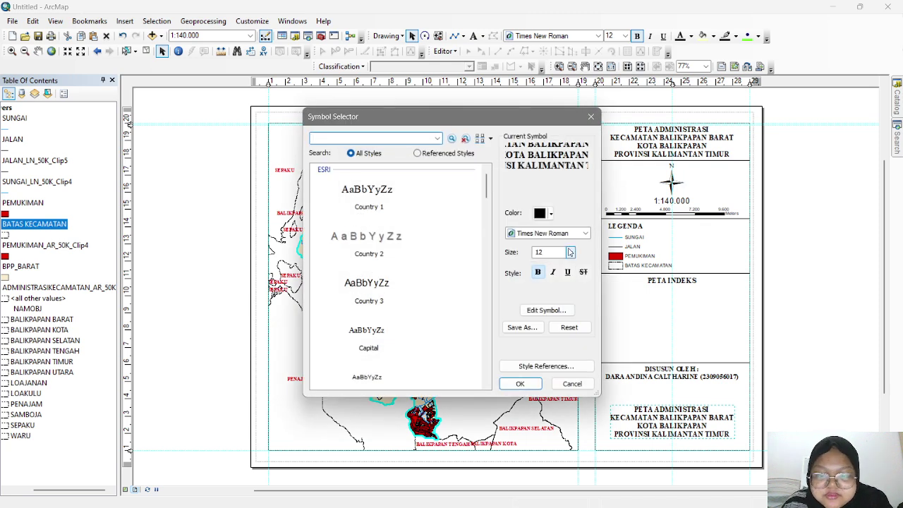
left_click(570, 251)
scroll(554, 304, "up", 2)
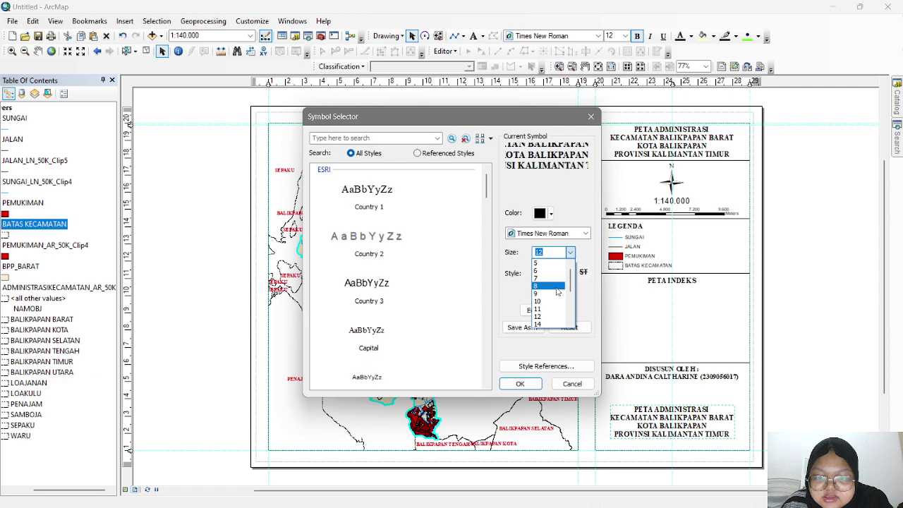
left_click(557, 291)
left_click(522, 385)
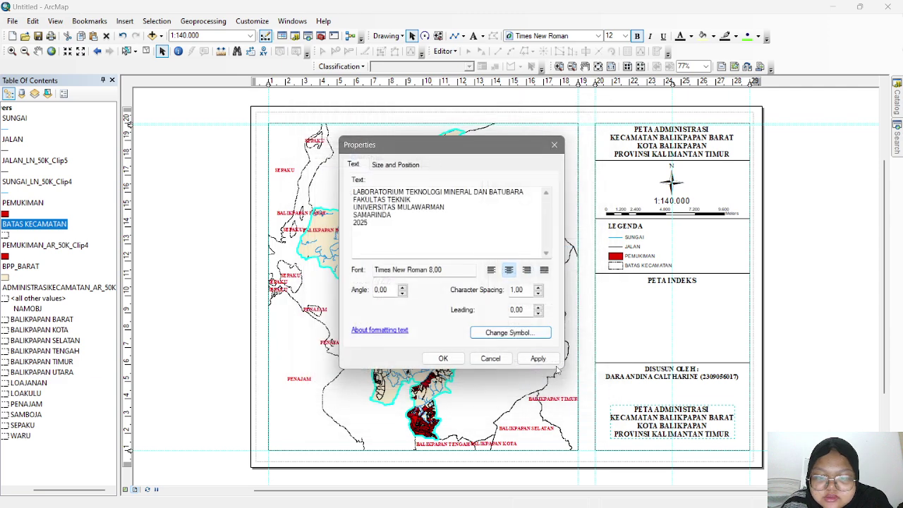
left_click(539, 359)
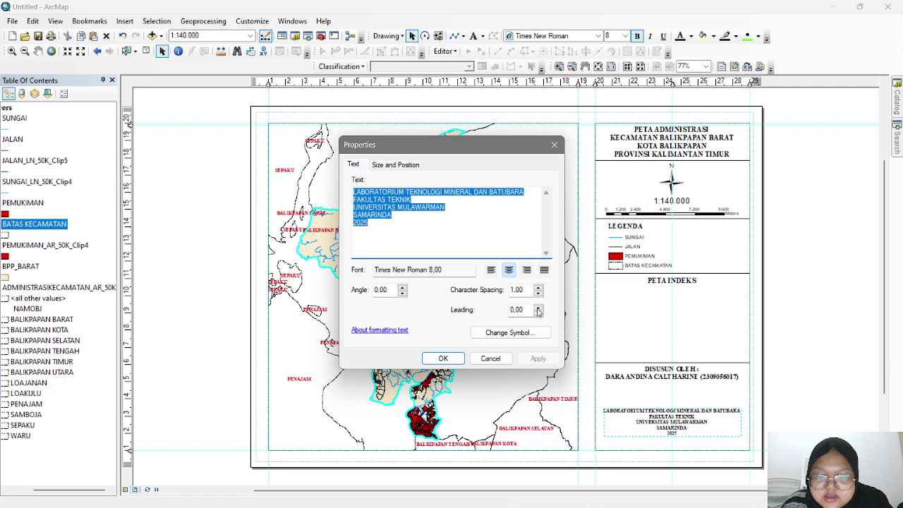
left_click(509, 332)
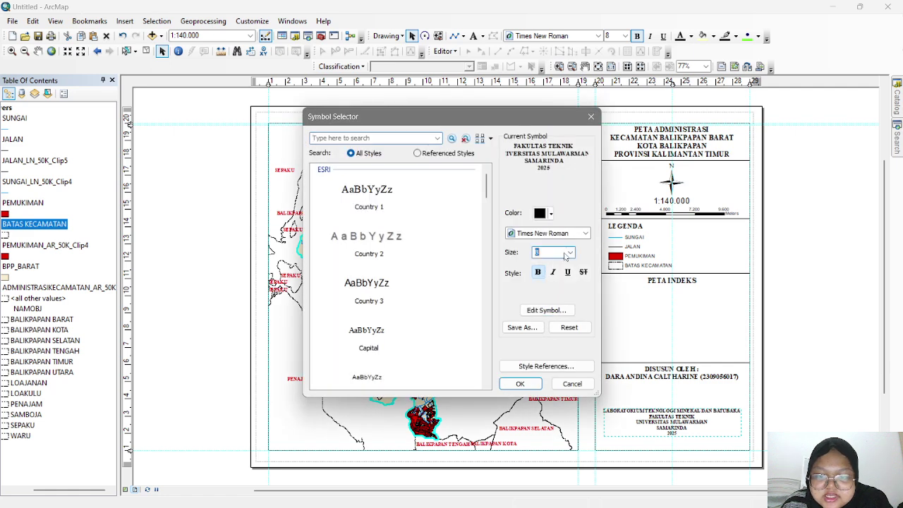
left_click(569, 252)
left_click(557, 271)
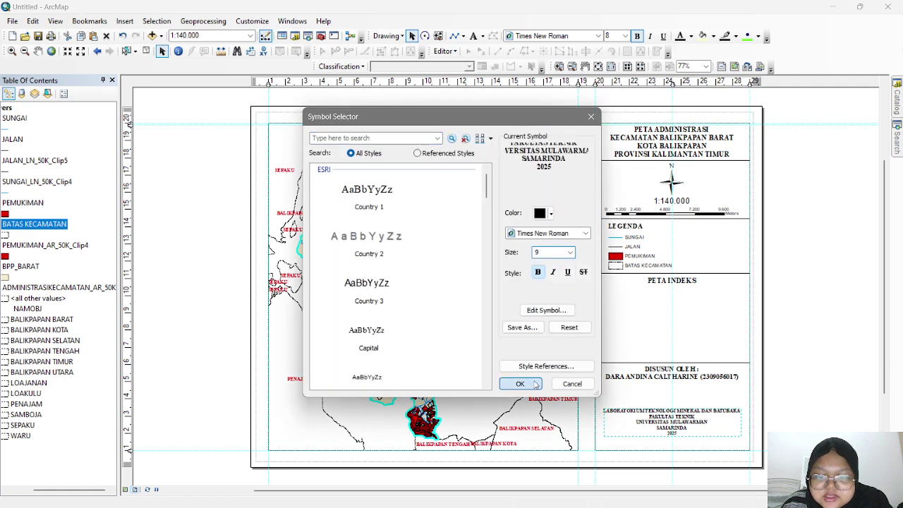
left_click(520, 384)
left_click(537, 359)
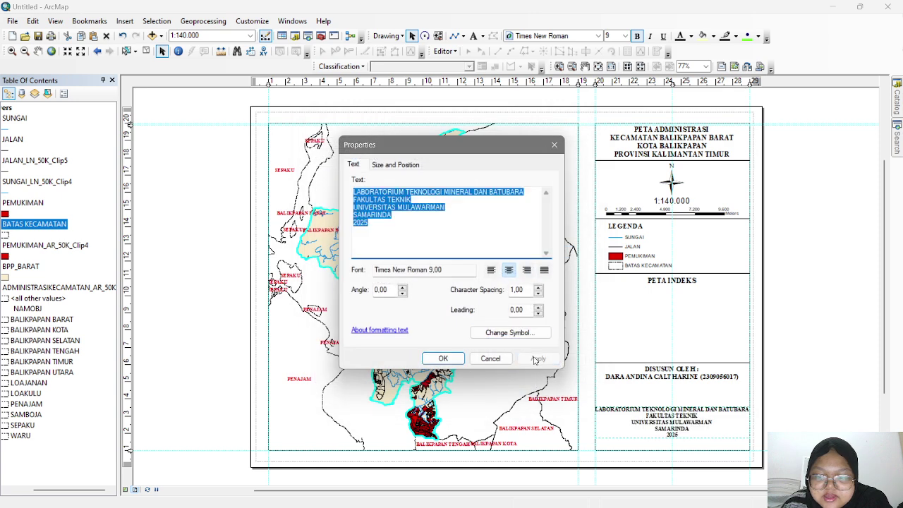
- Set the institution text to size 8.5 and close its properties
left_click(540, 333)
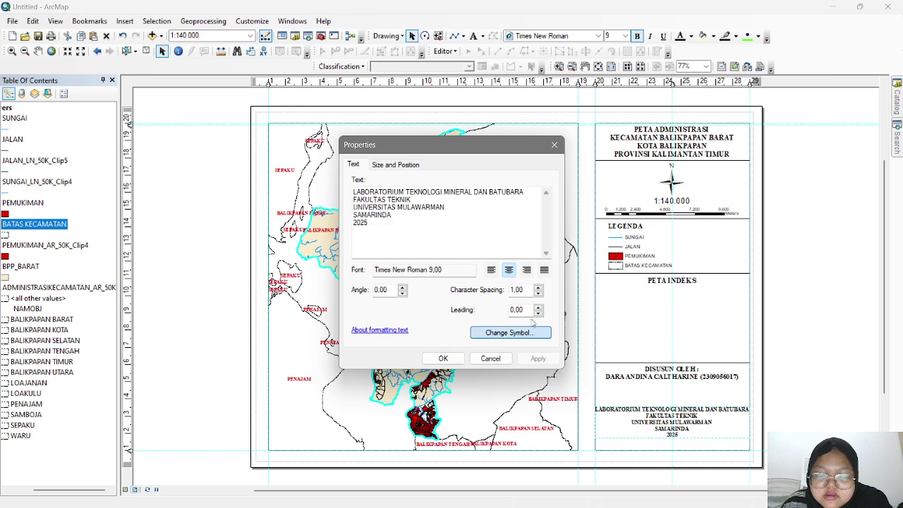
left_click(562, 253)
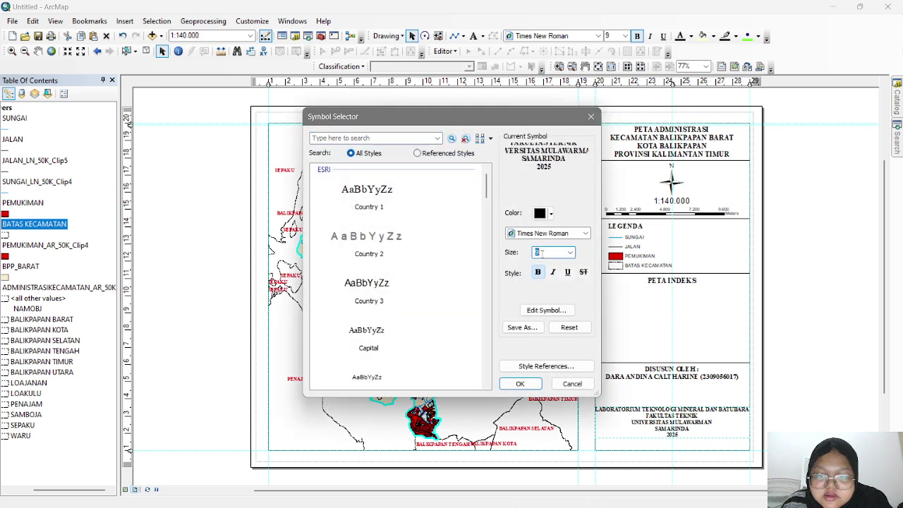
type("8,5")
key("Return")
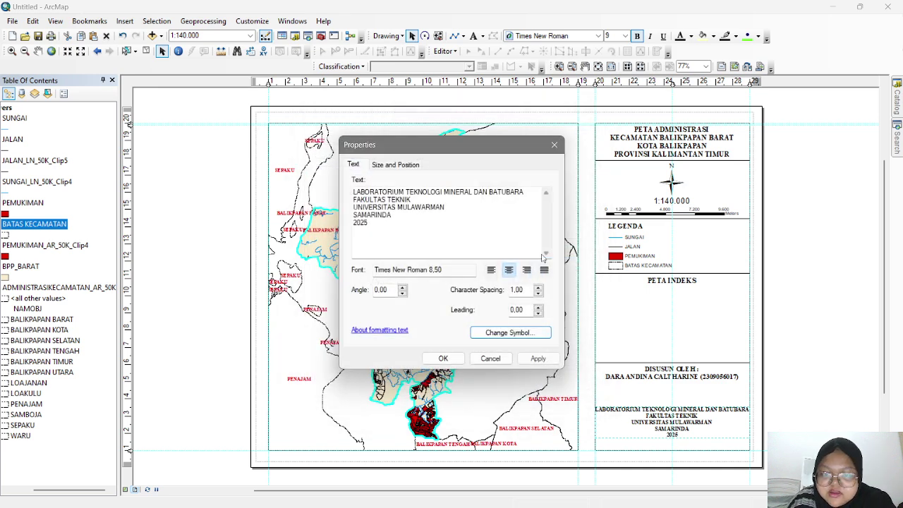
left_click(537, 358)
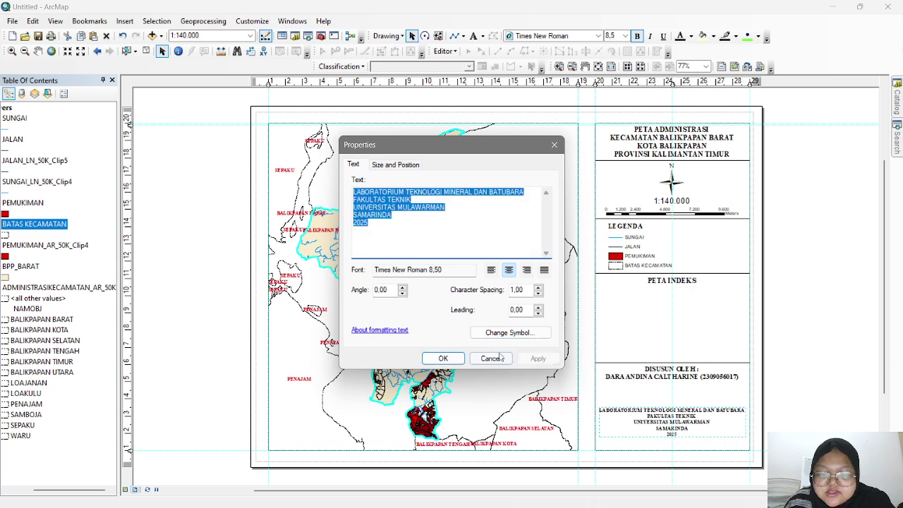
left_click(442, 358)
- Reposition the institution text block lower in its panel, adding a horizontal guide
left_click_drag(679, 423, 678, 417)
left_click_drag(129, 449, 129, 448)
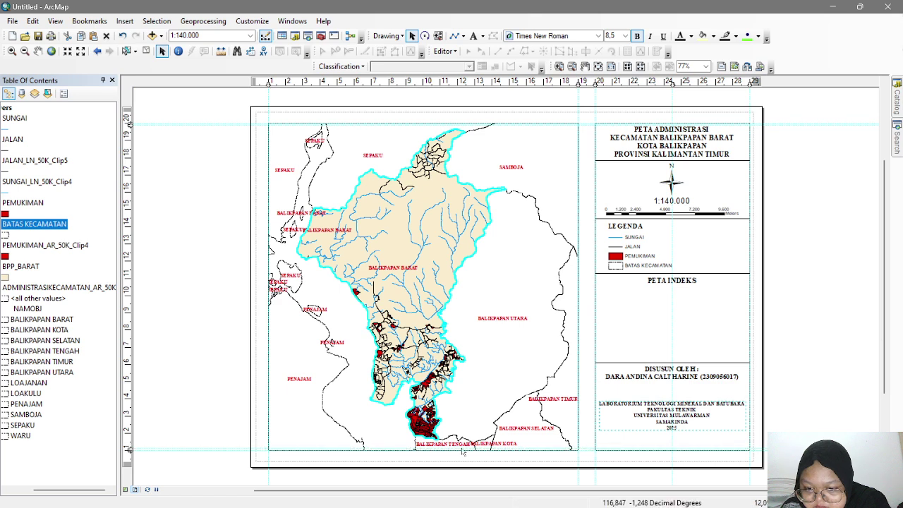
double_click(666, 409)
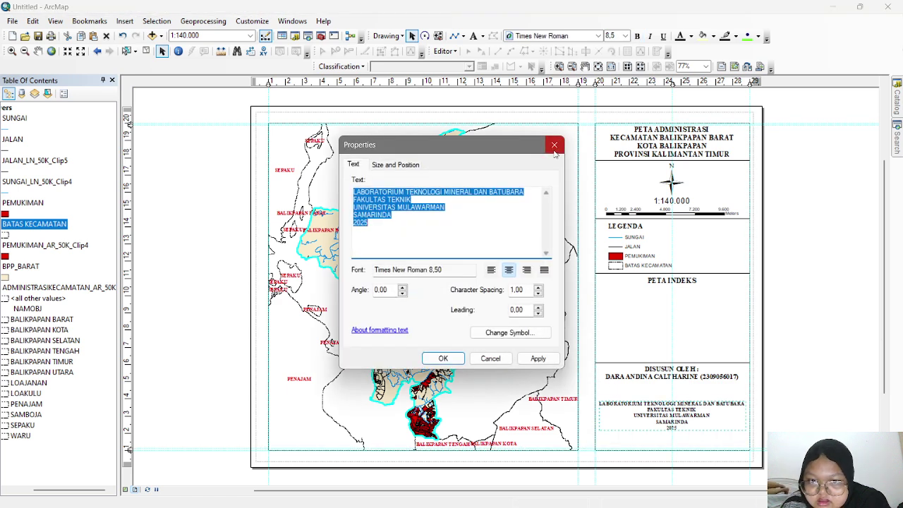
key("Return")
left_click_drag(732, 411, 708, 423)
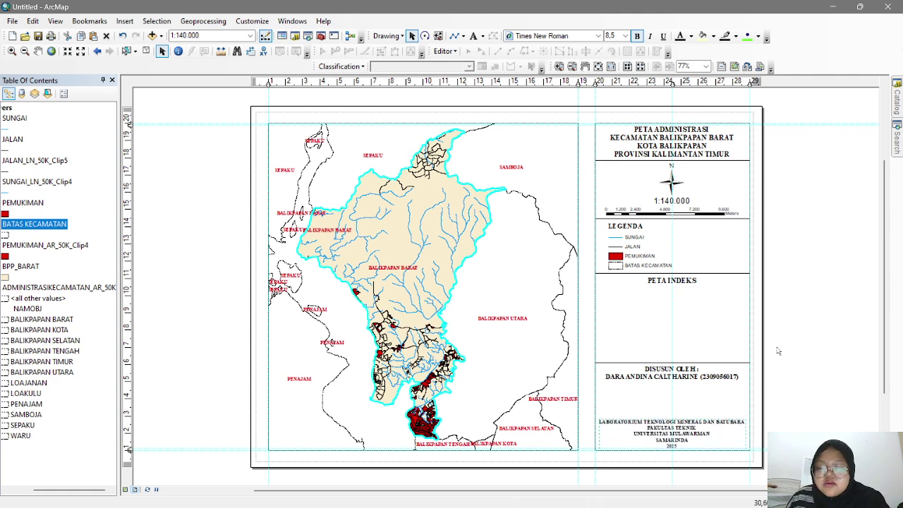
left_click(670, 395)
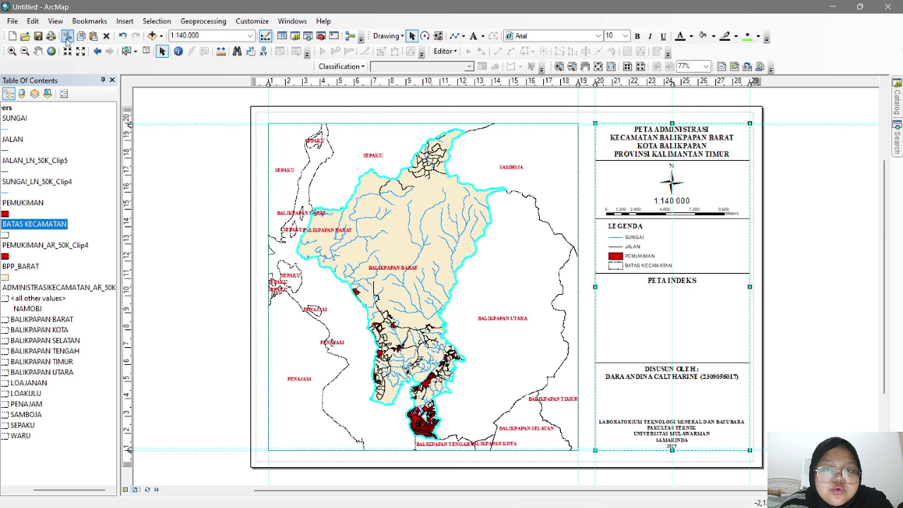
- Insert the 'logo unmul' picture, shrink it small and place it above the institution text
left_click(124, 21)
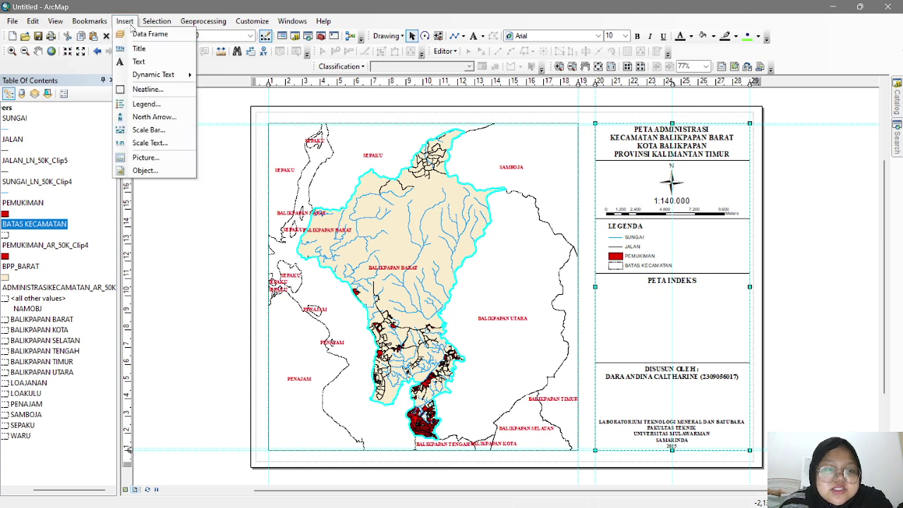
left_click(157, 156)
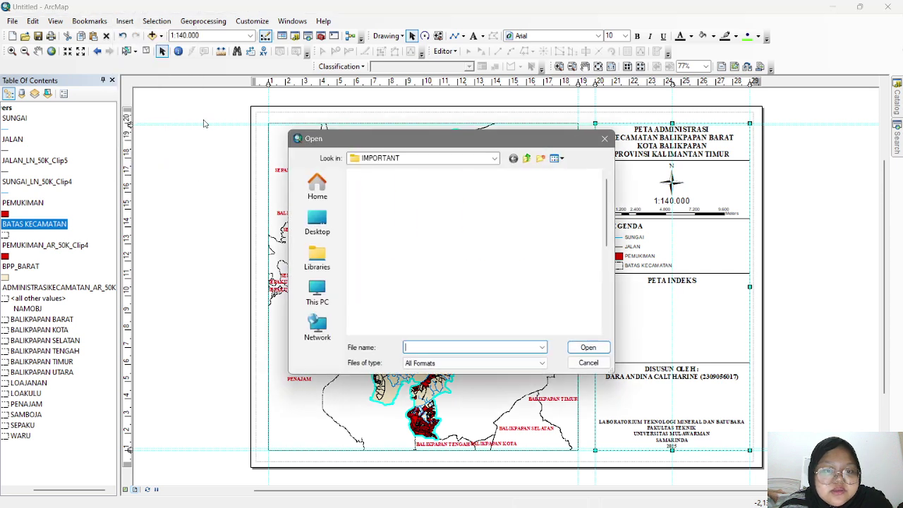
scroll(453, 266, "down", 1)
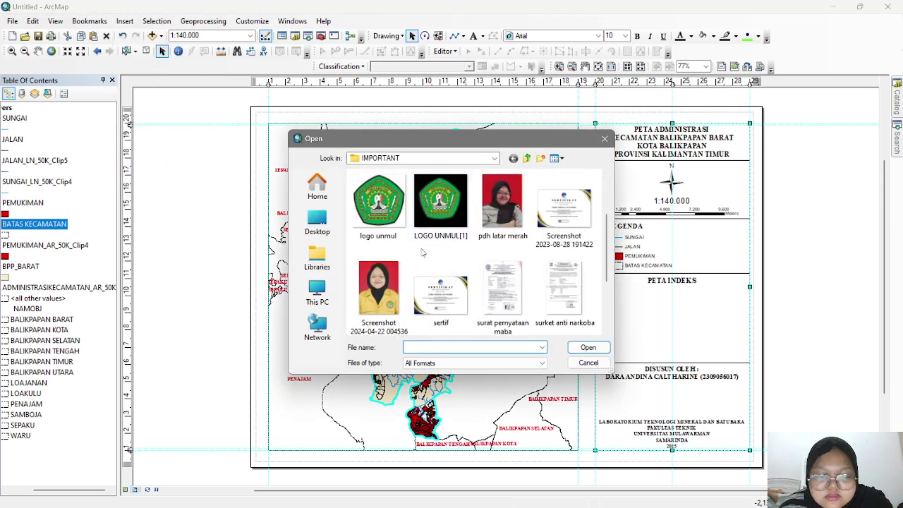
left_click(387, 213)
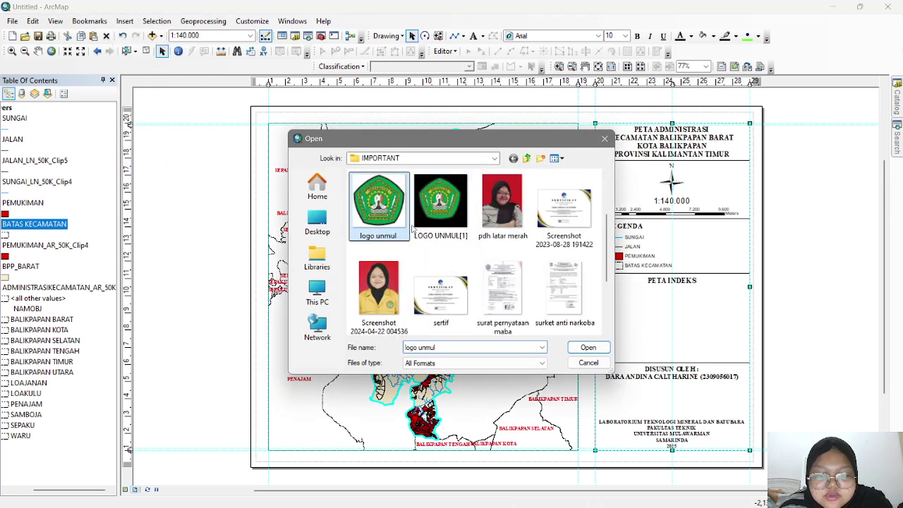
left_click(588, 348)
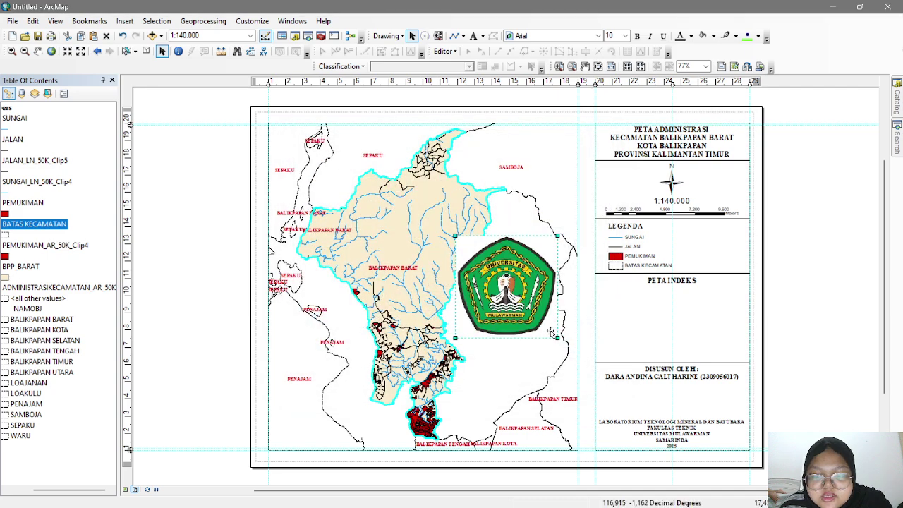
left_click_drag(551, 332, 684, 407)
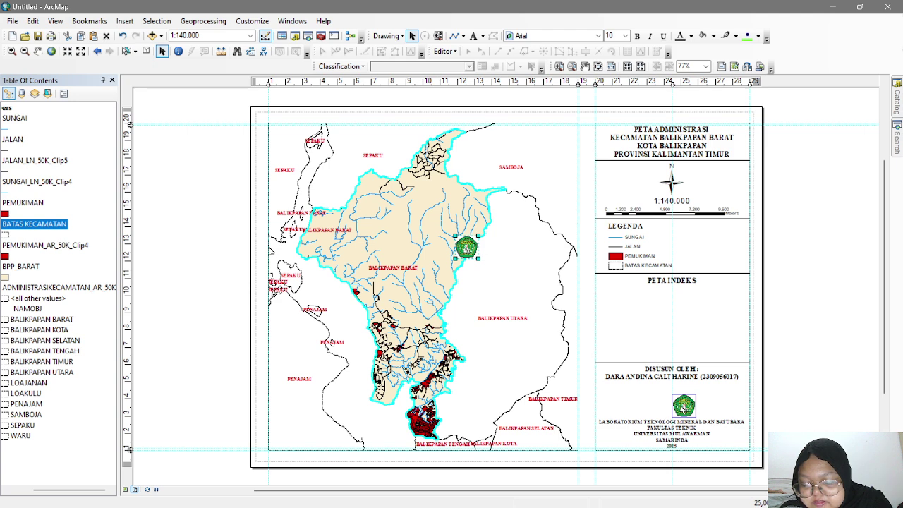
left_click_drag(684, 406, 684, 407)
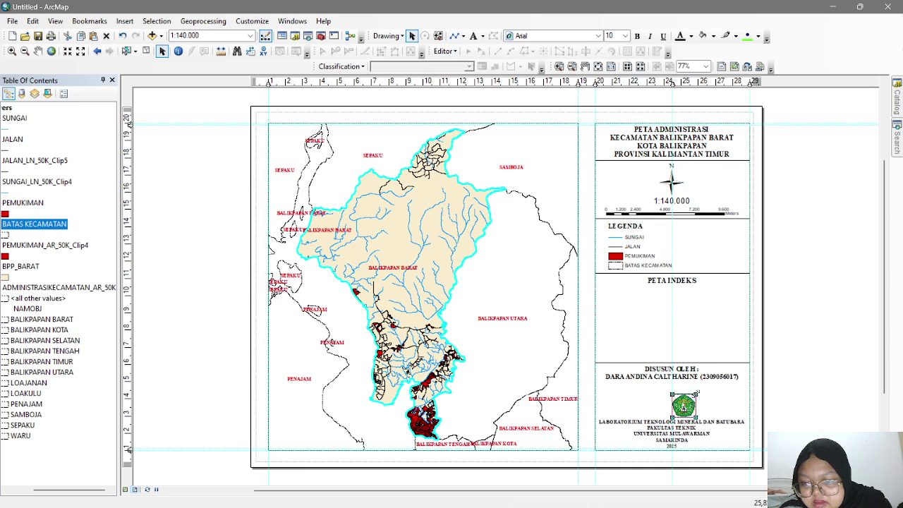
- Insert the 'logo tekmira' picture into the layout
left_click(124, 21)
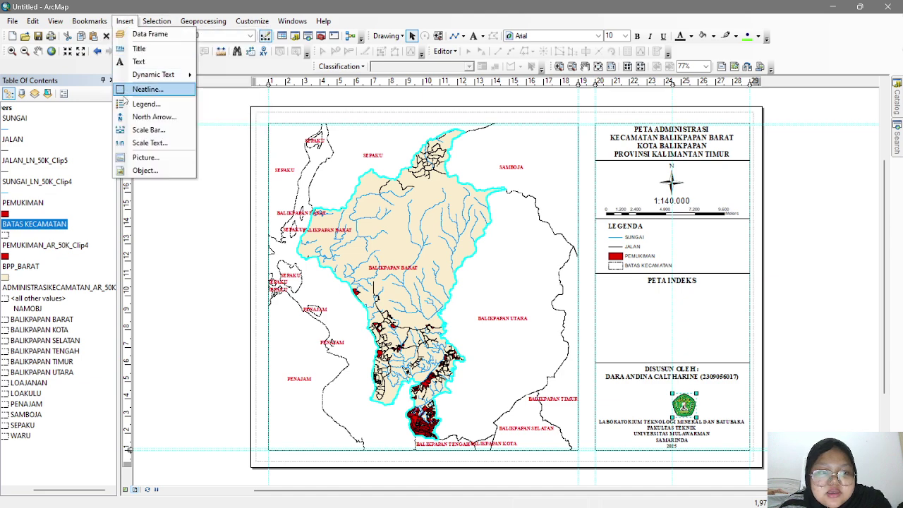
left_click(146, 157)
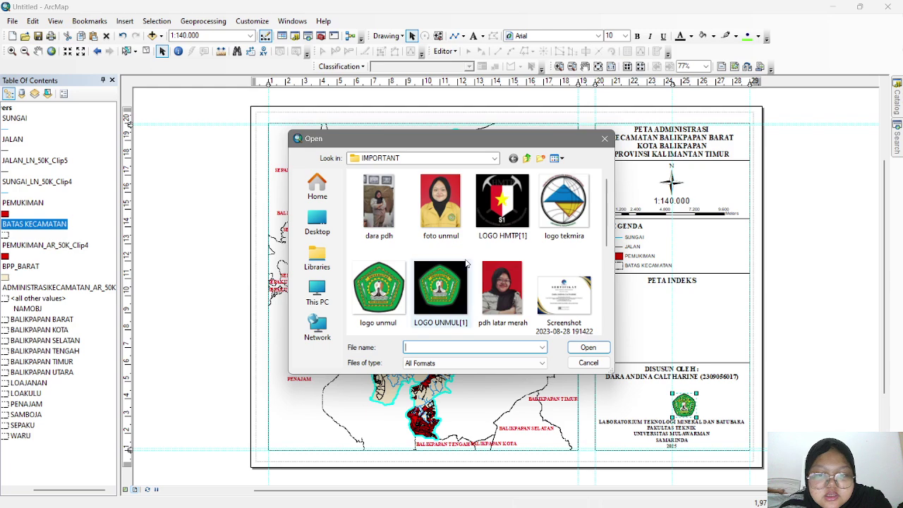
left_click(564, 204)
left_click(588, 347)
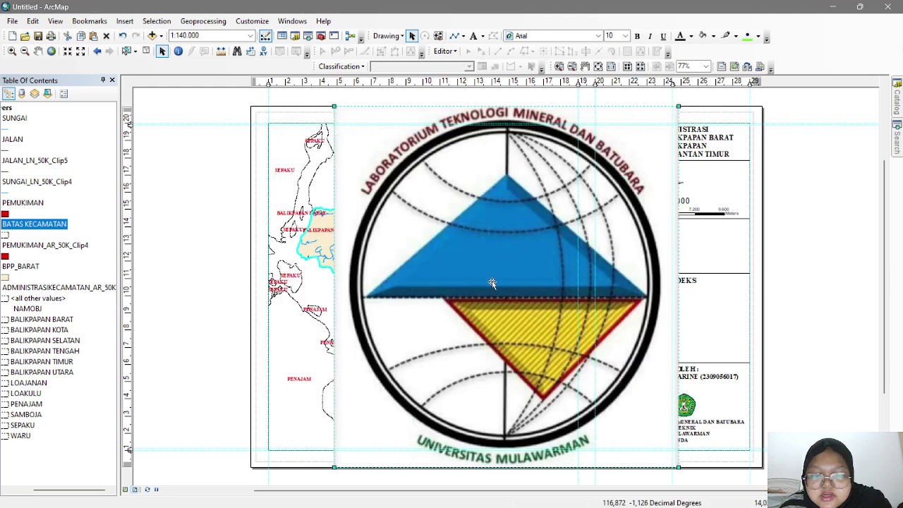
- Shrink the tekmira logo beside the green logo and lower the DISUSUN OLEH heading
left_click_drag(491, 283, 426, 265)
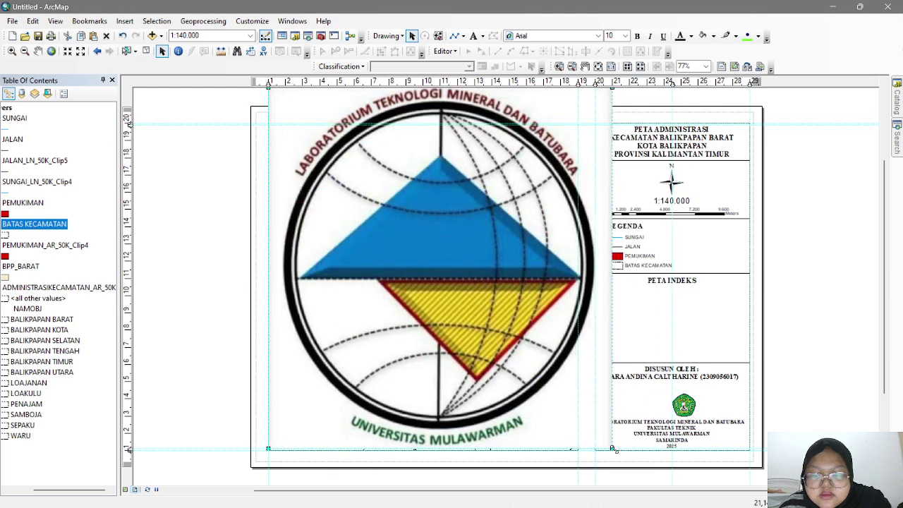
left_click_drag(614, 449, 654, 407)
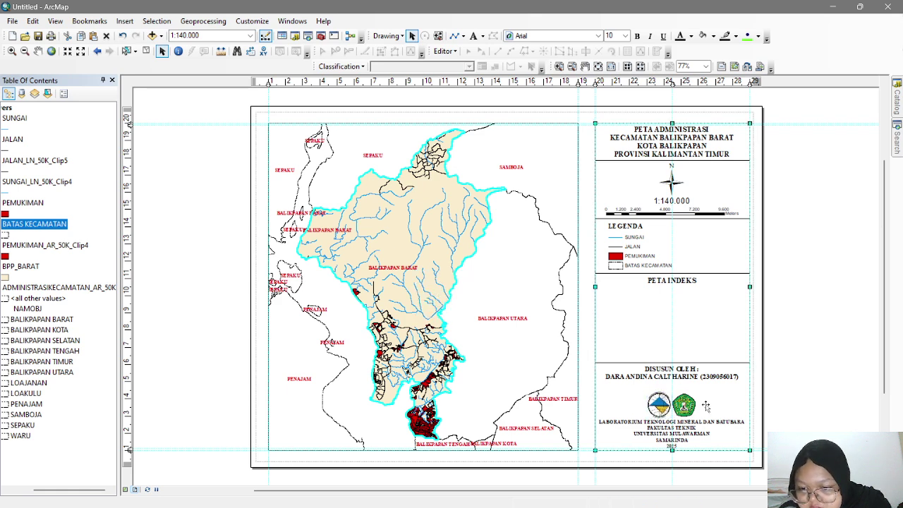
left_click(660, 407)
left_click(659, 407)
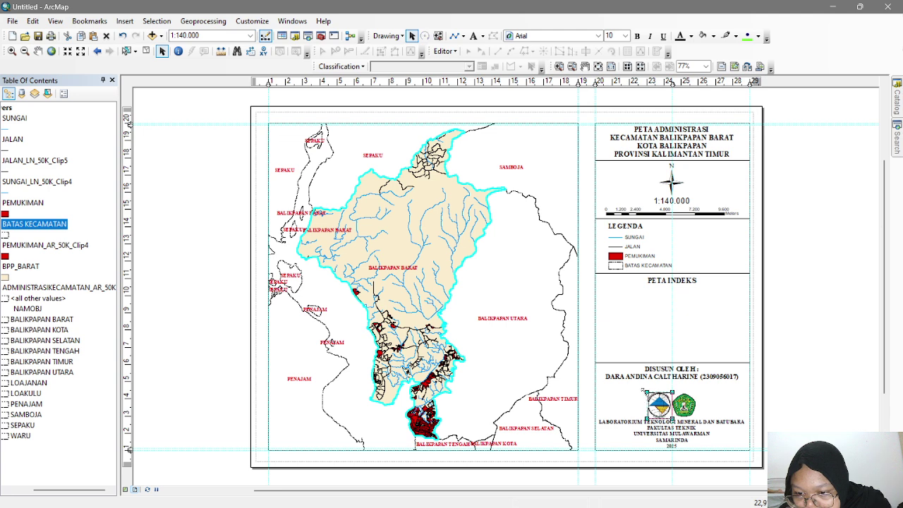
left_click_drag(643, 390, 649, 394)
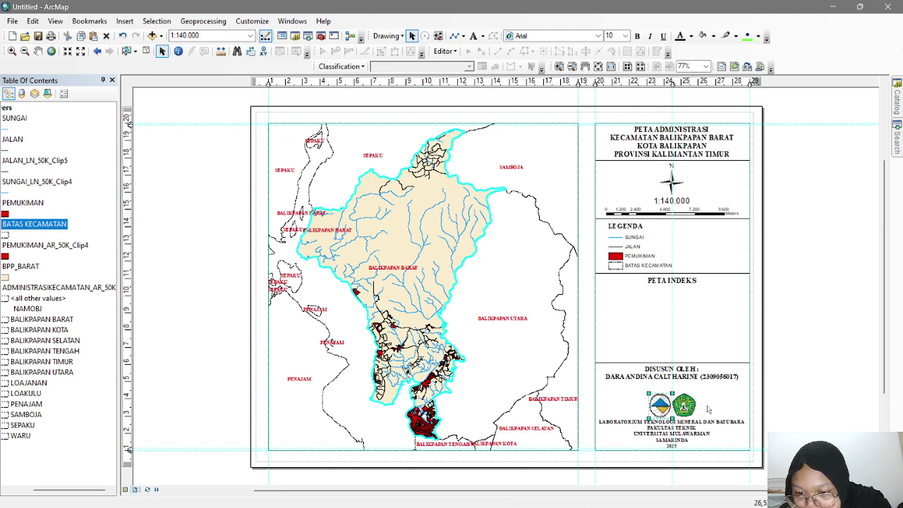
left_click(684, 373)
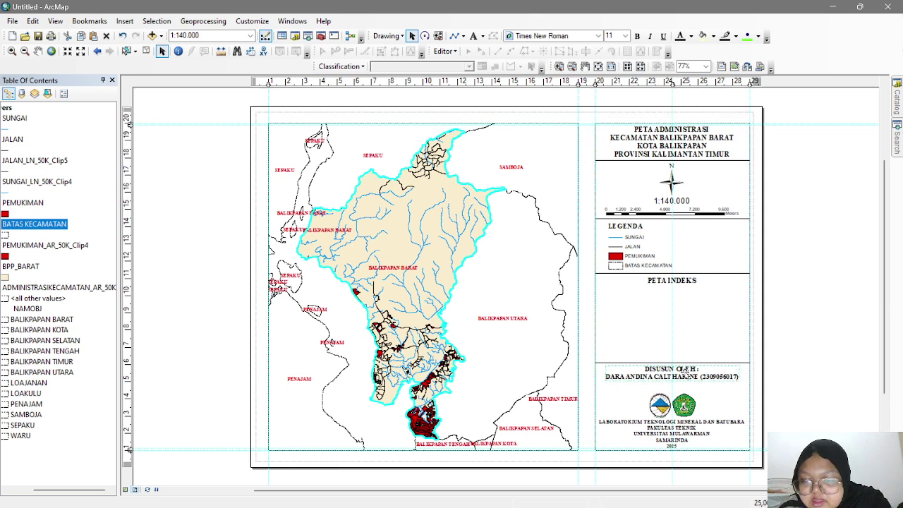
left_click_drag(686, 373, 694, 386)
- Lower the credits divider line, the PETA INDEKS title and the divider above it
left_click(686, 364)
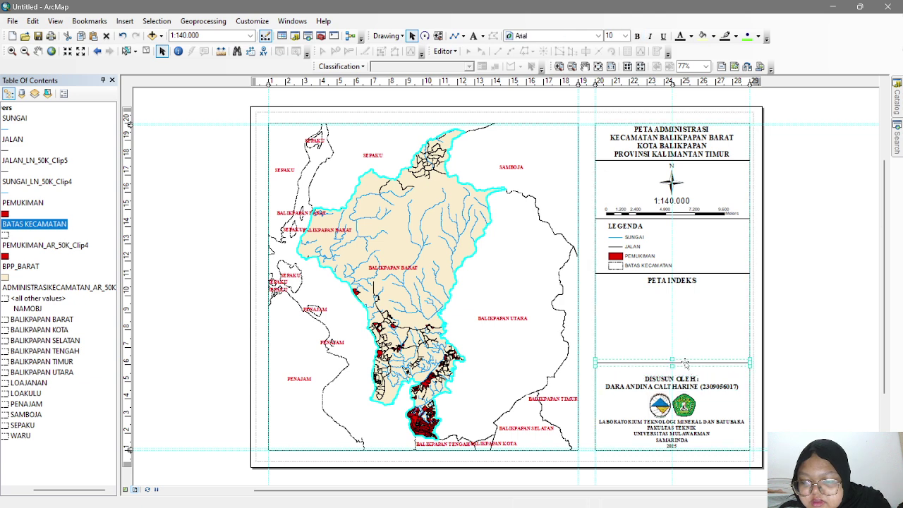
left_click_drag(686, 370, 686, 379)
double_click(664, 285)
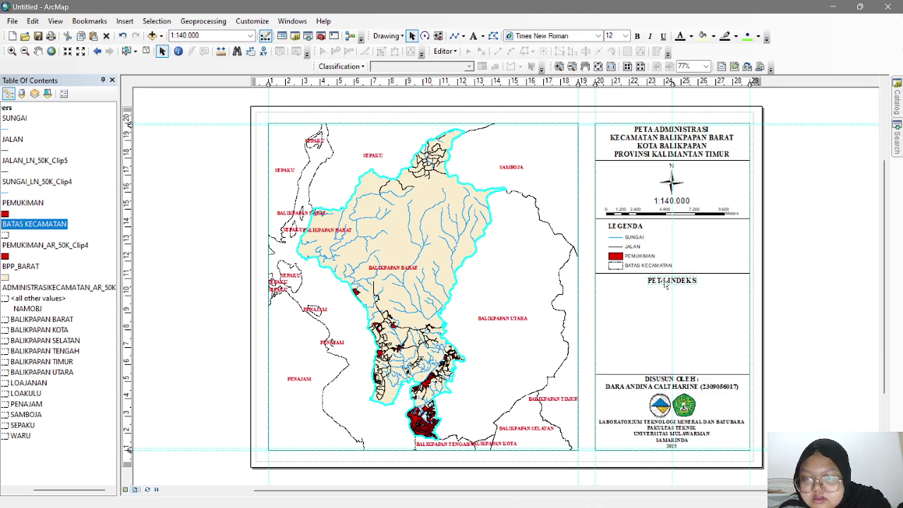
left_click(557, 146)
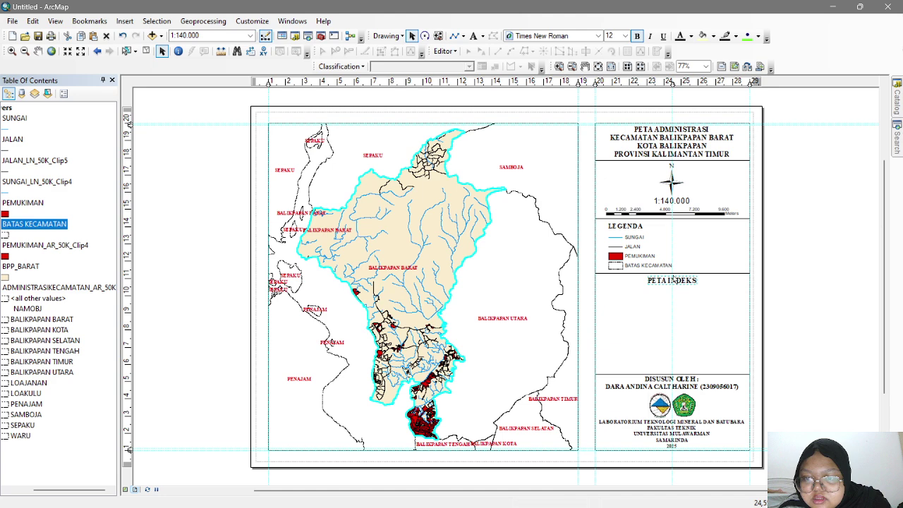
left_click_drag(675, 285, 676, 294)
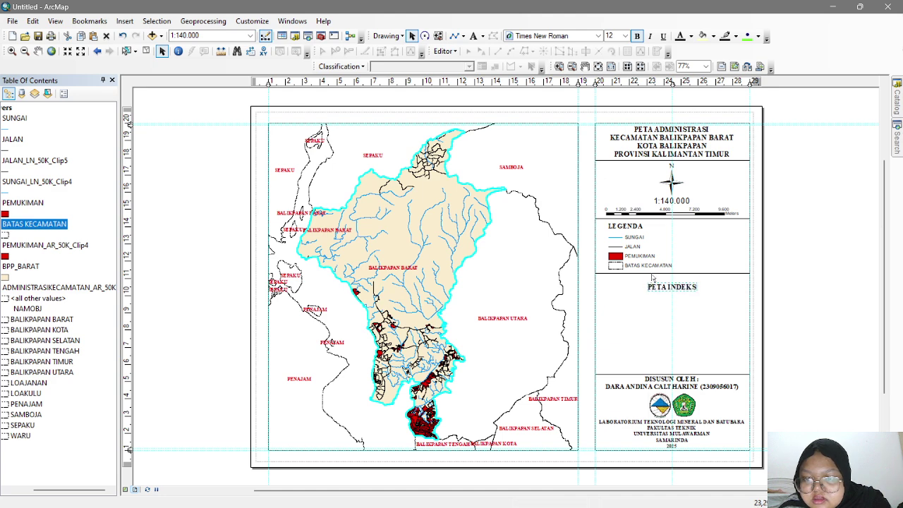
double_click(652, 274)
left_click(555, 155)
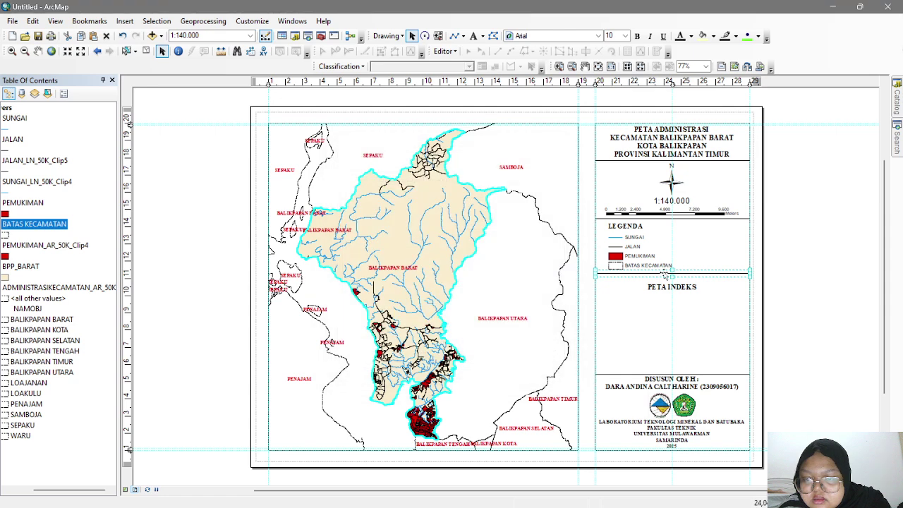
left_click_drag(664, 274, 667, 287)
- Resize and reposition the legend to fit inside the LEGENDA box
left_click(666, 266)
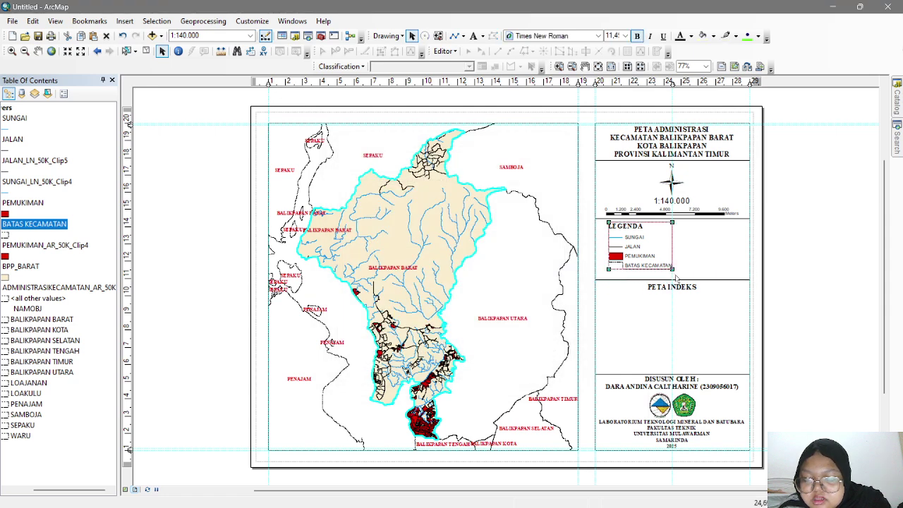
left_click_drag(610, 270, 605, 275)
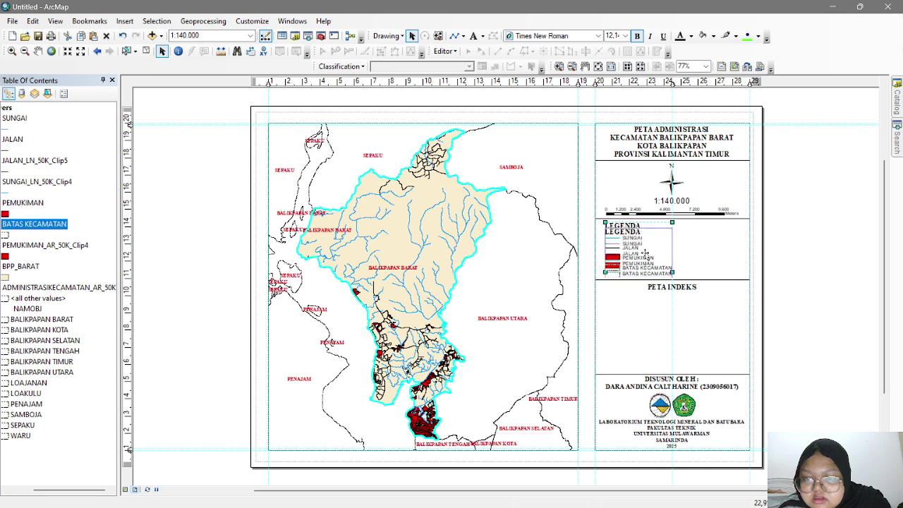
left_click_drag(645, 254, 668, 258)
left_click_drag(693, 230, 708, 225)
left_click_drag(663, 246, 651, 246)
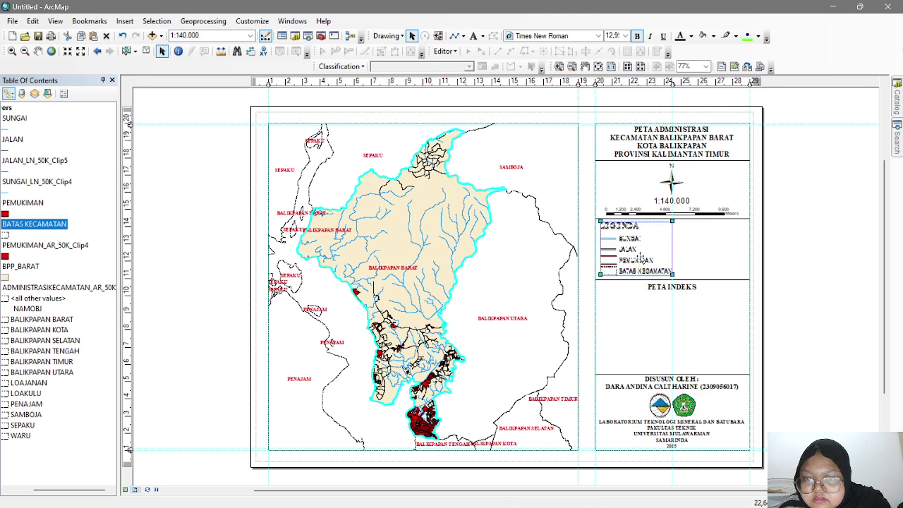
left_click(650, 299)
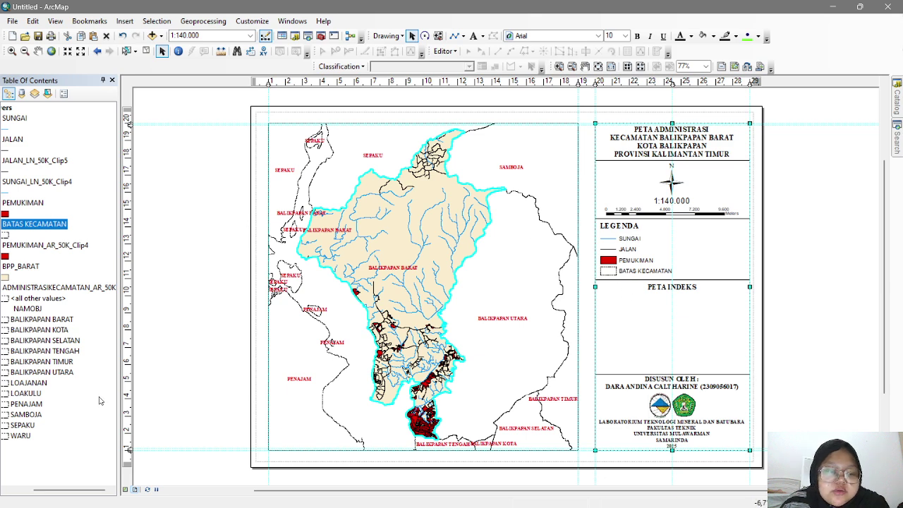
- Insert a new data frame into the layout
left_click_drag(71, 489, 48, 489)
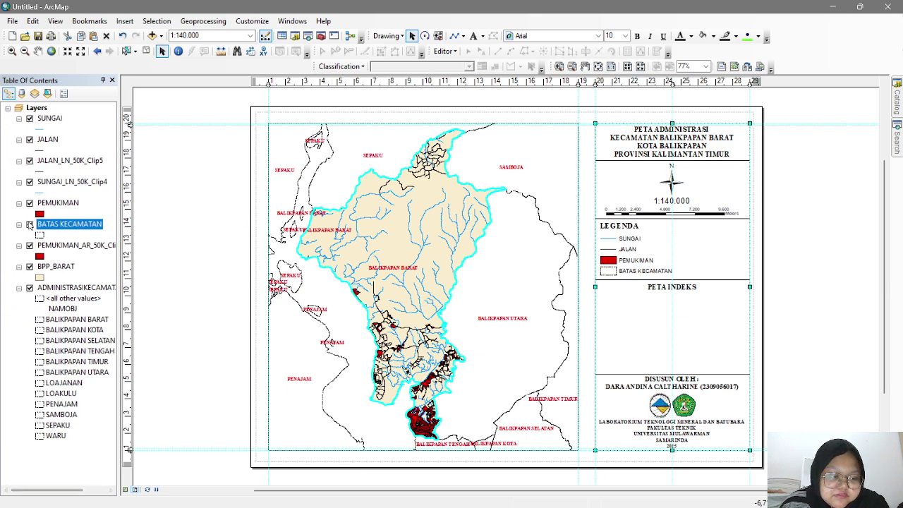
left_click(130, 26)
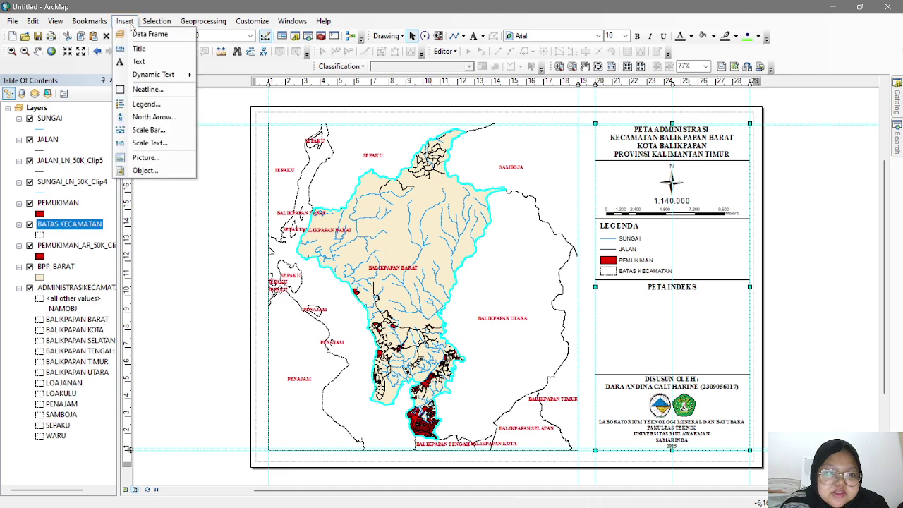
left_click(149, 34)
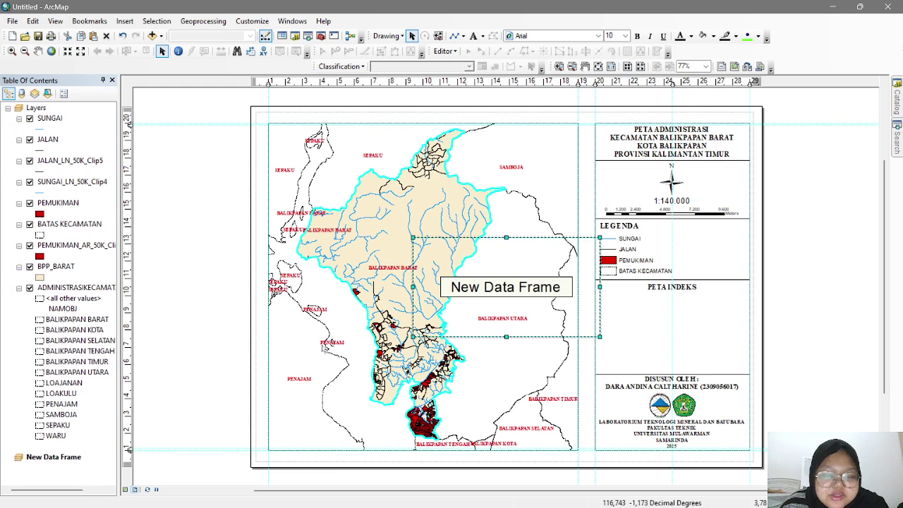
- Add ADMINISTRASIKECAMATAN_AR_50K.shp to the new data frame and move it left
right_click(79, 458)
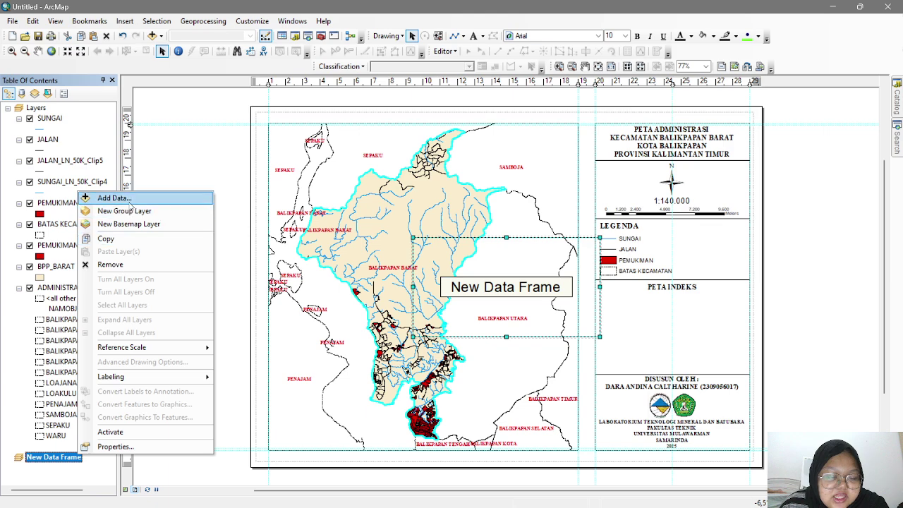
left_click(131, 193)
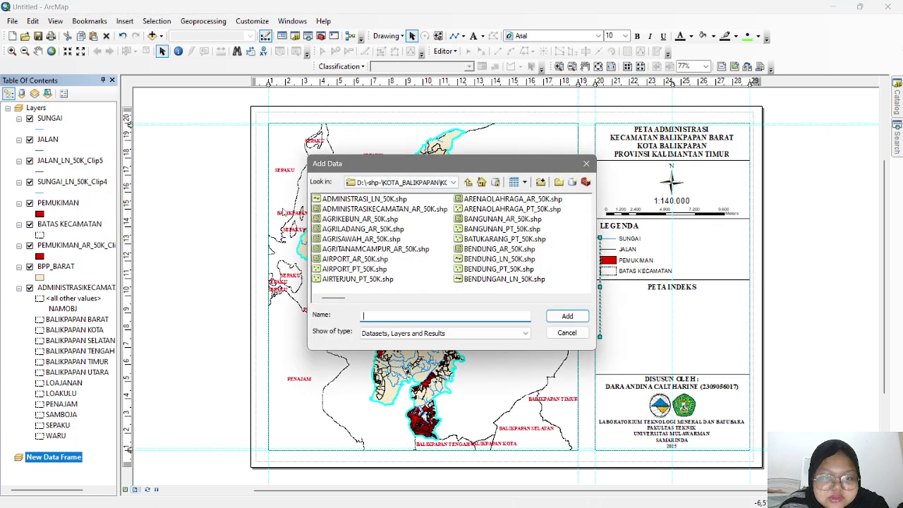
left_click(377, 210)
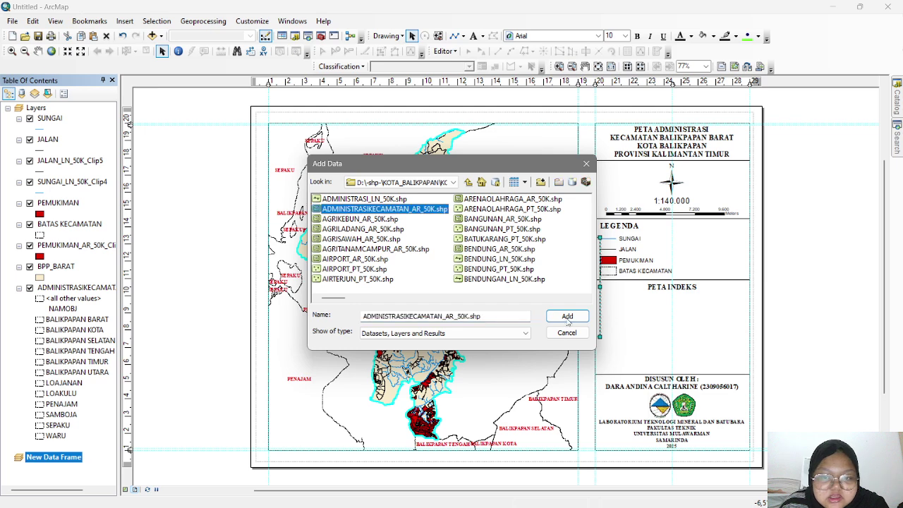
left_click(567, 316)
left_click_drag(514, 293, 448, 290)
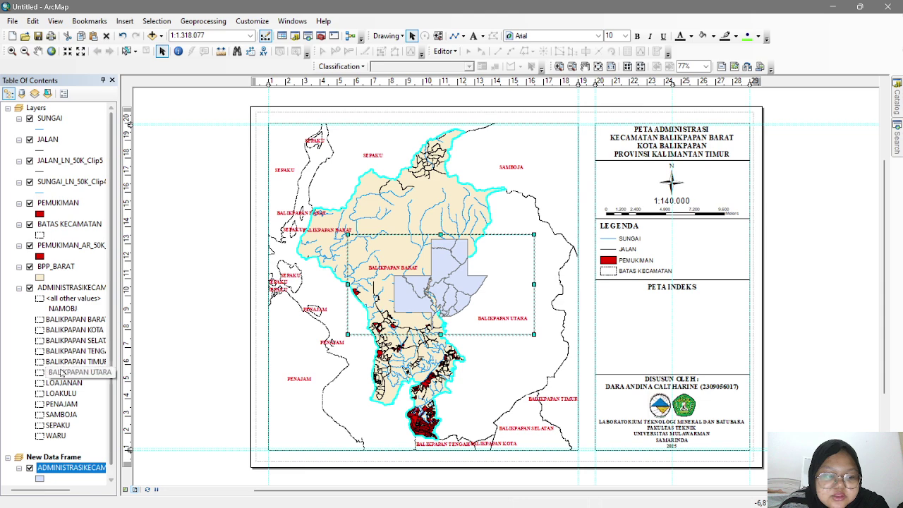
scroll(63, 388, "down", 1)
- Add BPP_BARAT.shp from D:\SIG AC 1 to the new data frame
right_click(65, 447)
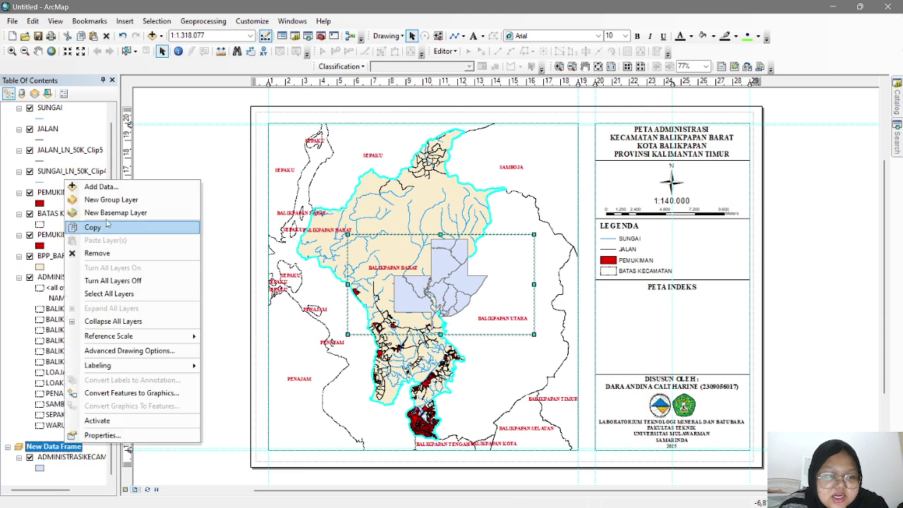
left_click(107, 191)
left_click_drag(460, 163, 687, 145)
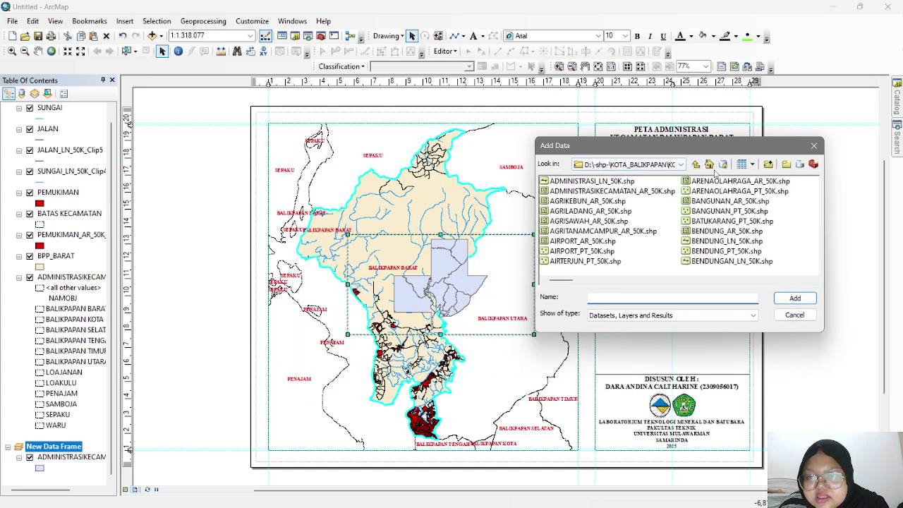
left_click(677, 164)
left_click(629, 244)
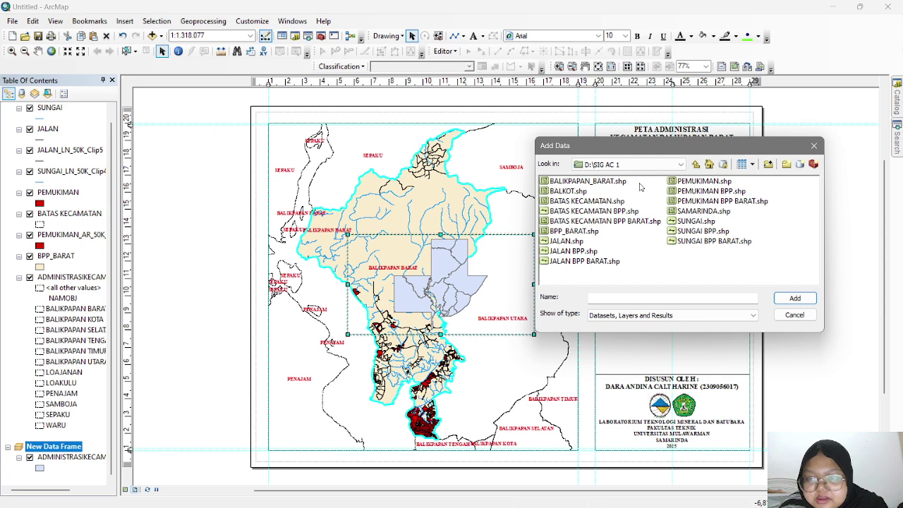
left_click(590, 231)
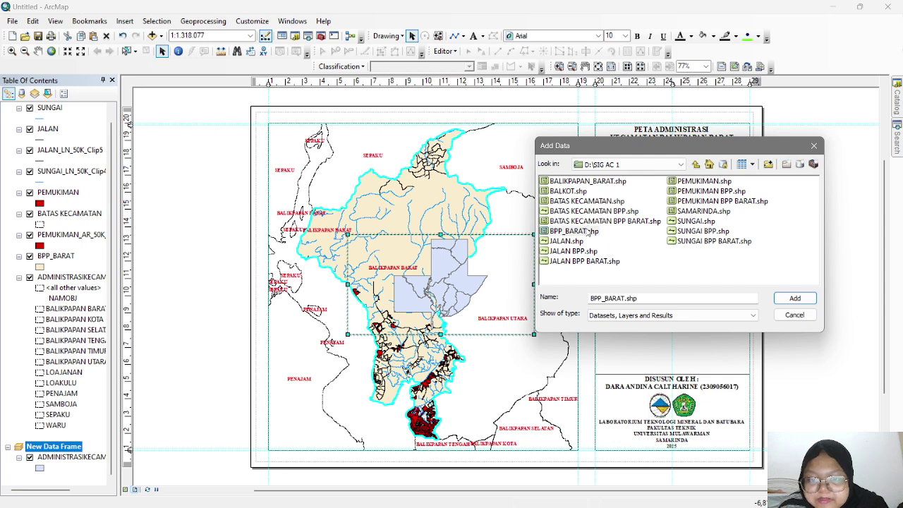
left_click(795, 298)
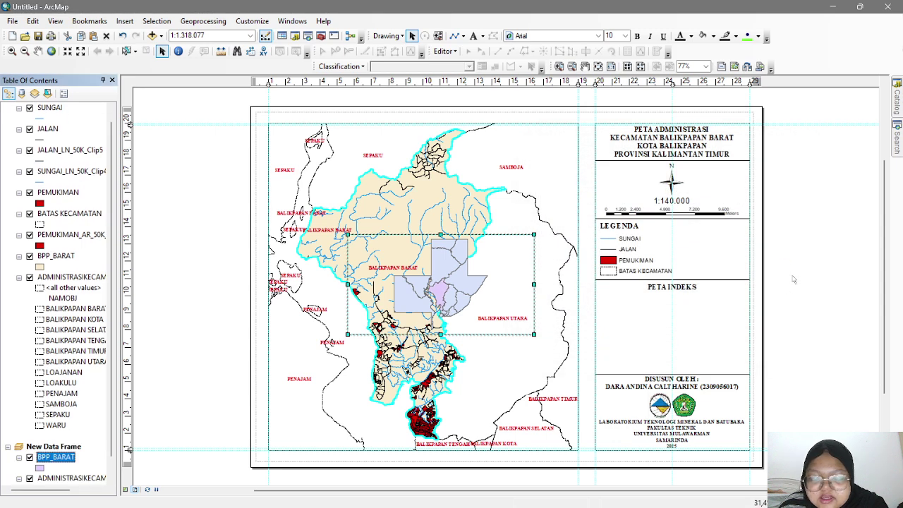
scroll(67, 349, "down", 1)
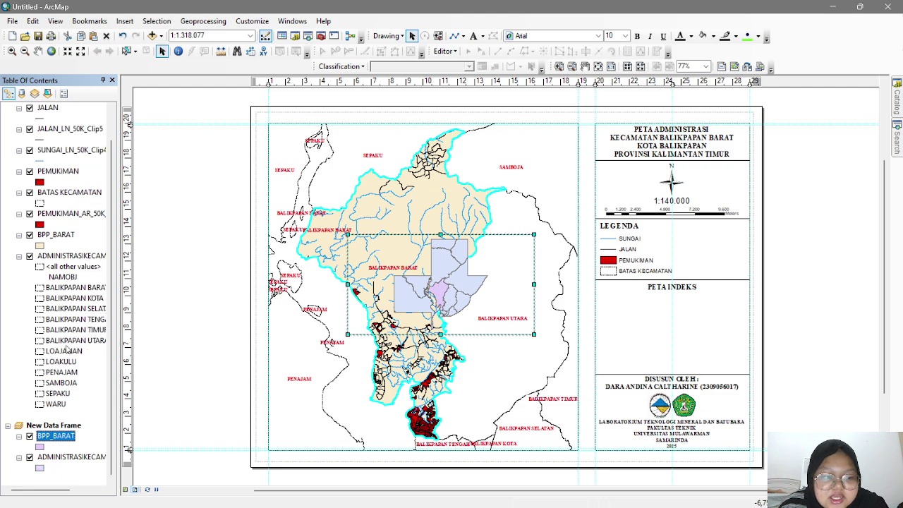
- Set the inset's district layer fill to grey
left_click(40, 469)
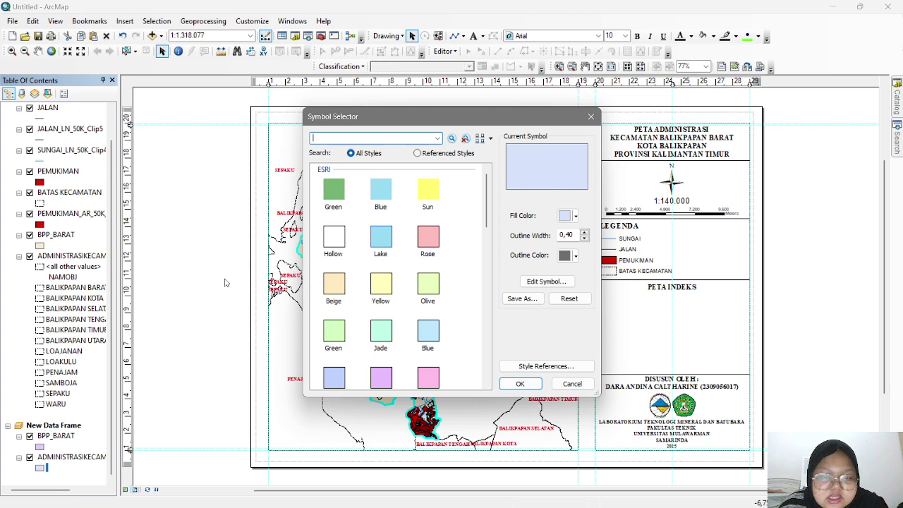
scroll(415, 322, "down", 3)
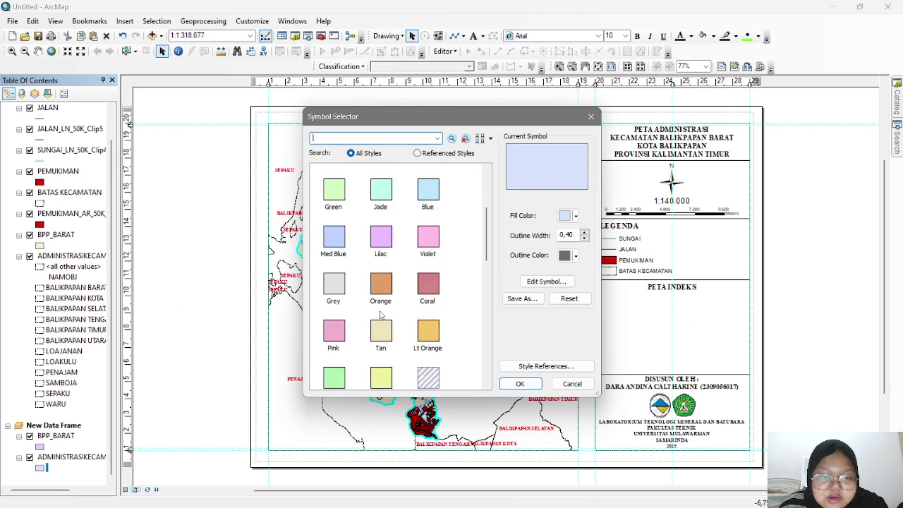
left_click(340, 290)
left_click(505, 384)
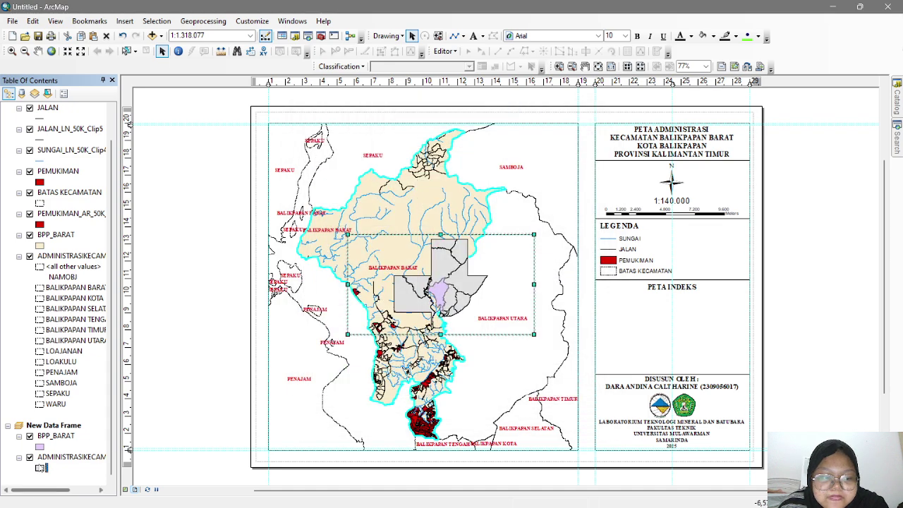
- Give BPP_BARAT a green fill with a black outline
left_click(40, 447)
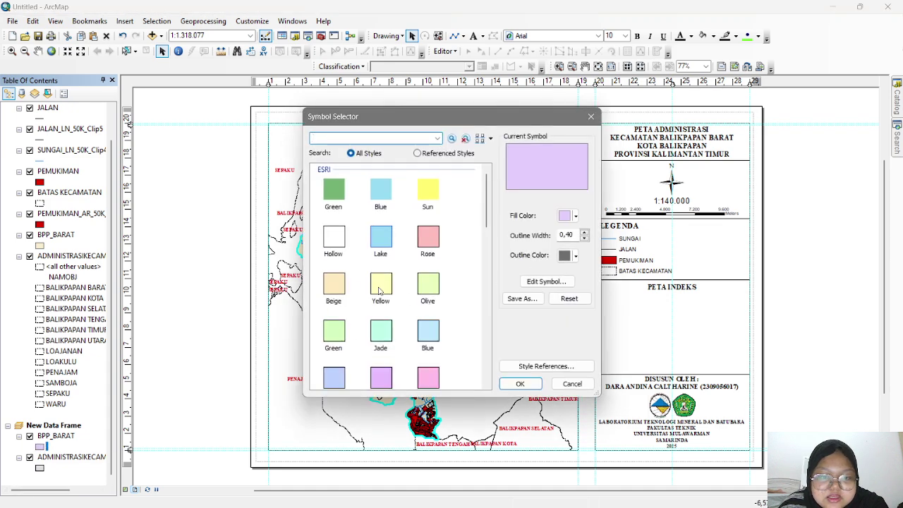
left_click(333, 285)
left_click(520, 384)
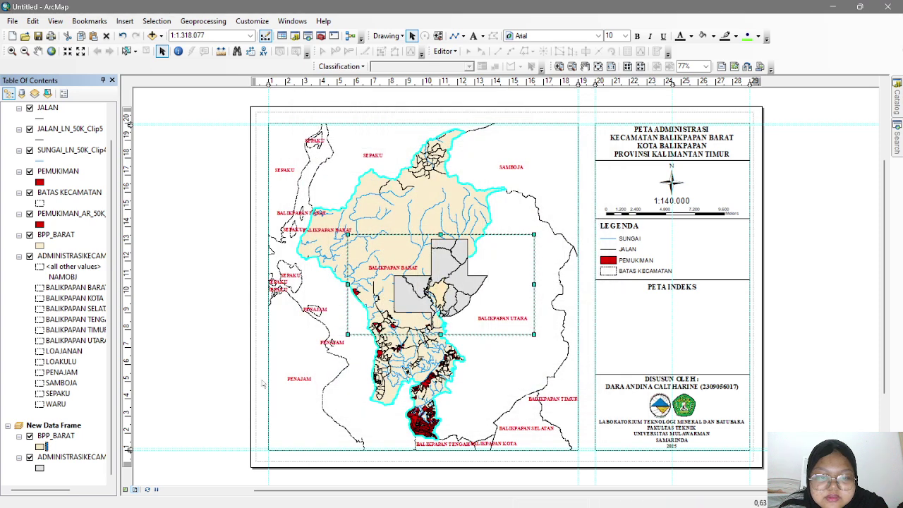
left_click(41, 446)
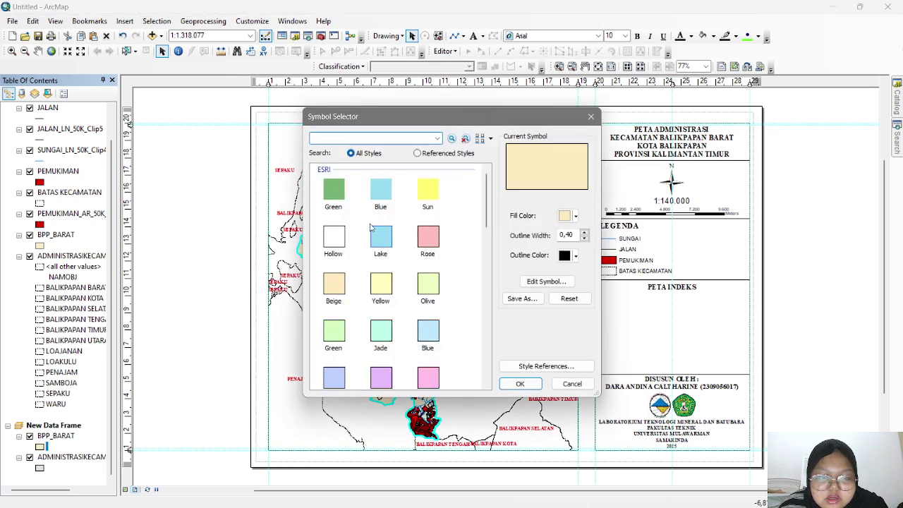
left_click(341, 200)
left_click(575, 255)
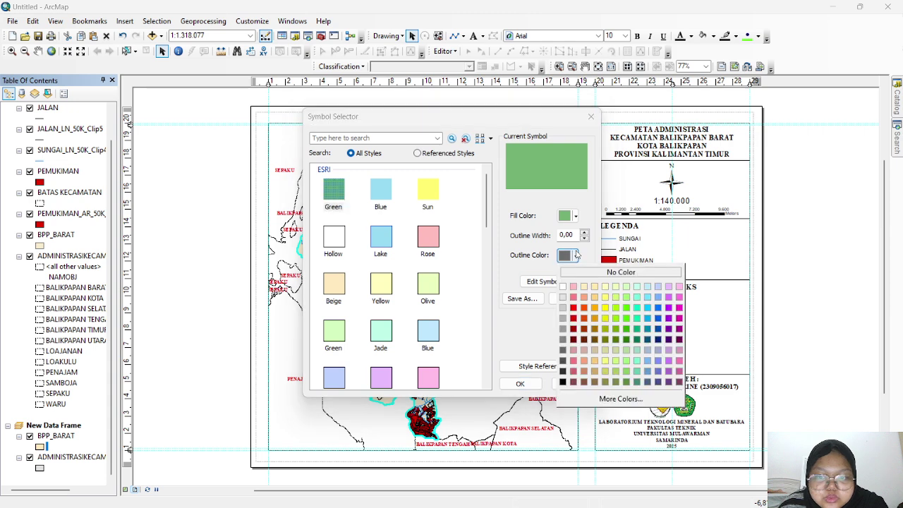
left_click(563, 381)
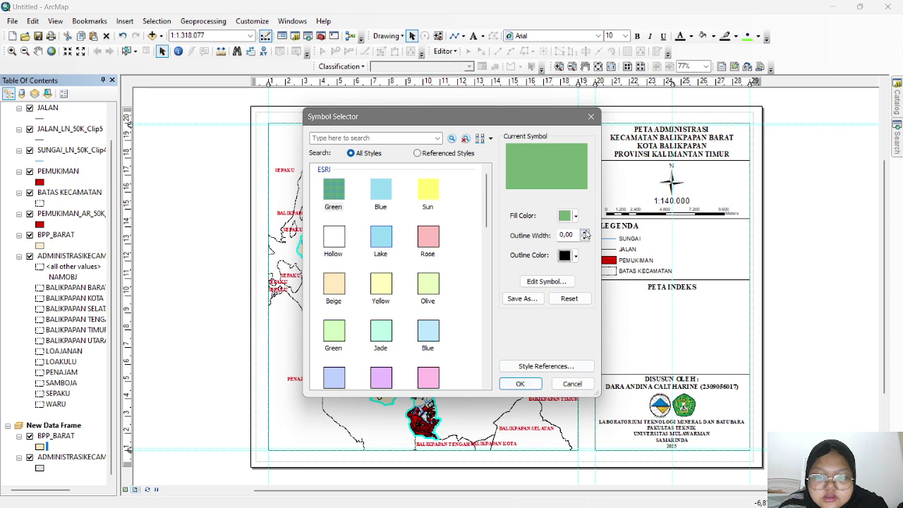
left_click(584, 231)
left_click(518, 384)
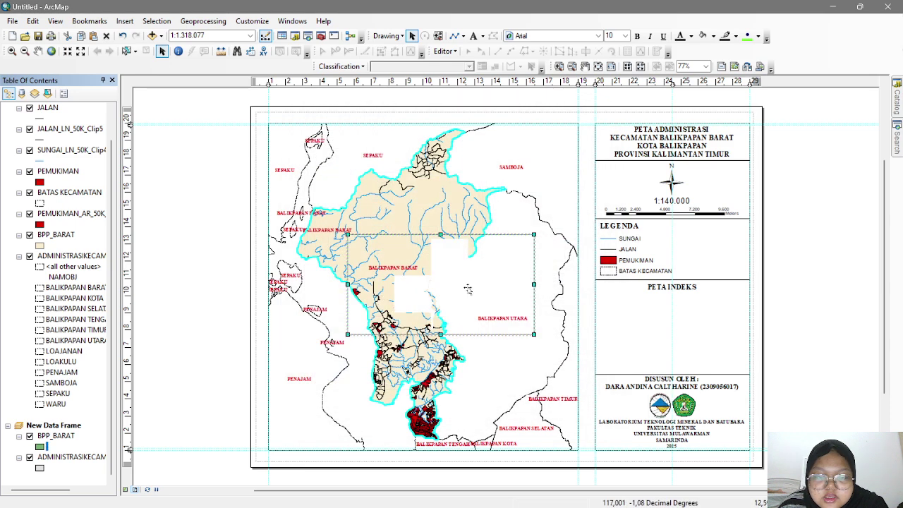
- Nudge the inset, then add a vertical guide near 21 cm and a horizontal guide at 9.40 cm
left_click_drag(454, 302, 500, 322)
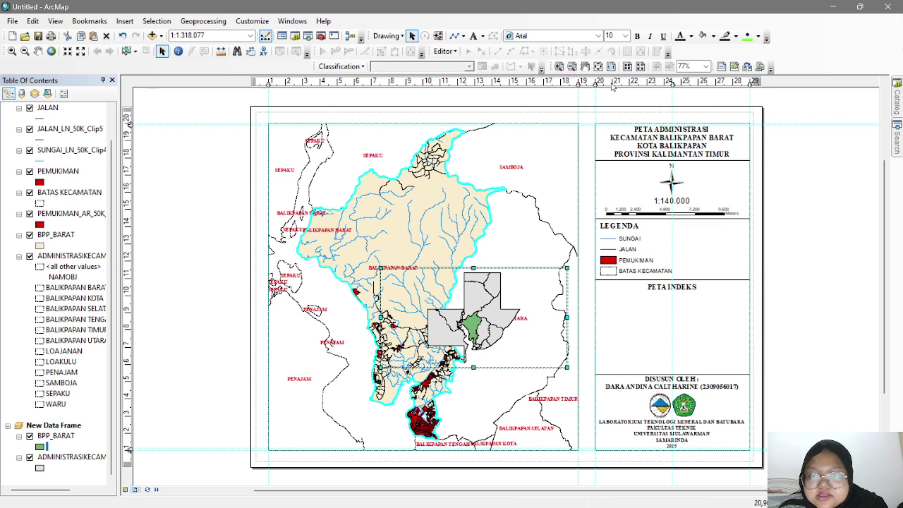
left_click(612, 82)
left_click_drag(613, 84, 611, 84)
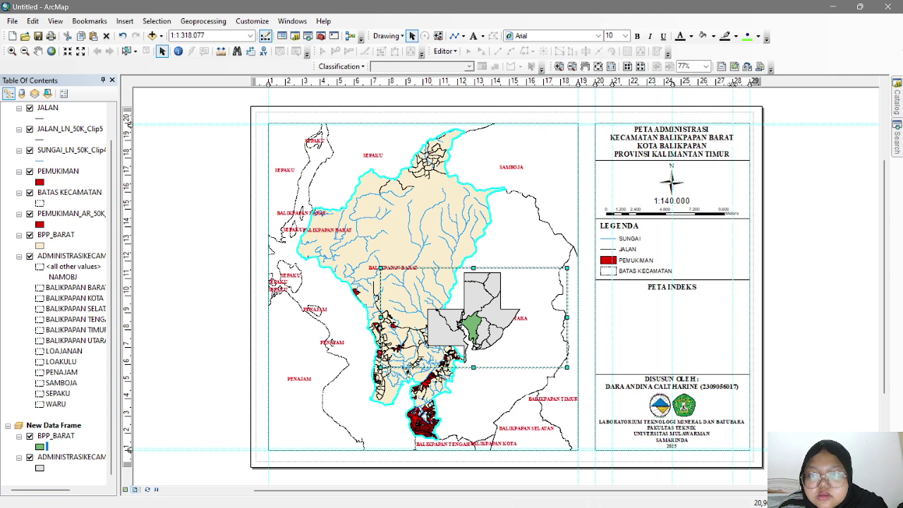
left_click(733, 82)
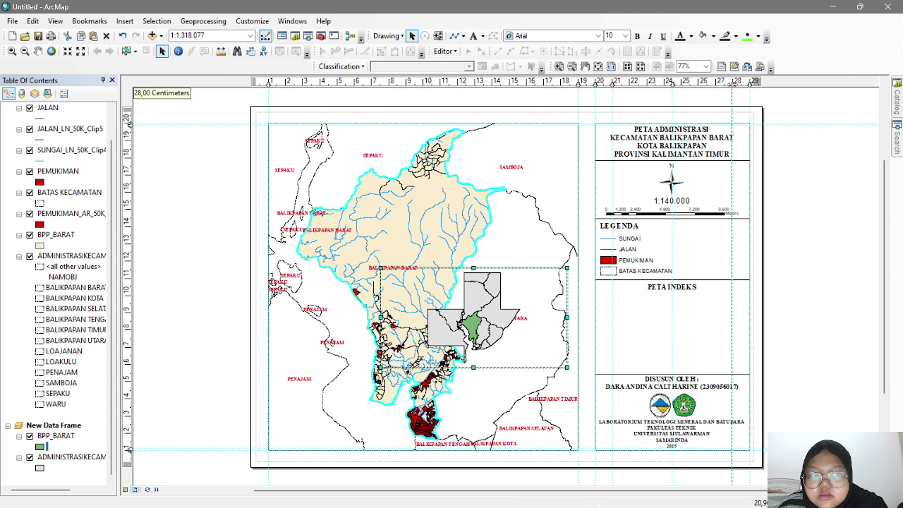
left_click(131, 313)
left_click_drag(130, 312, 129, 308)
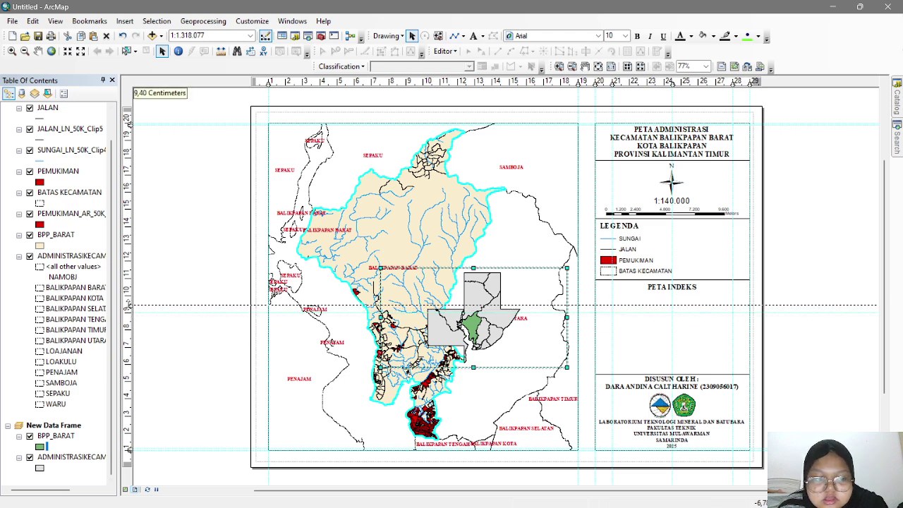
left_click_drag(130, 307, 129, 306)
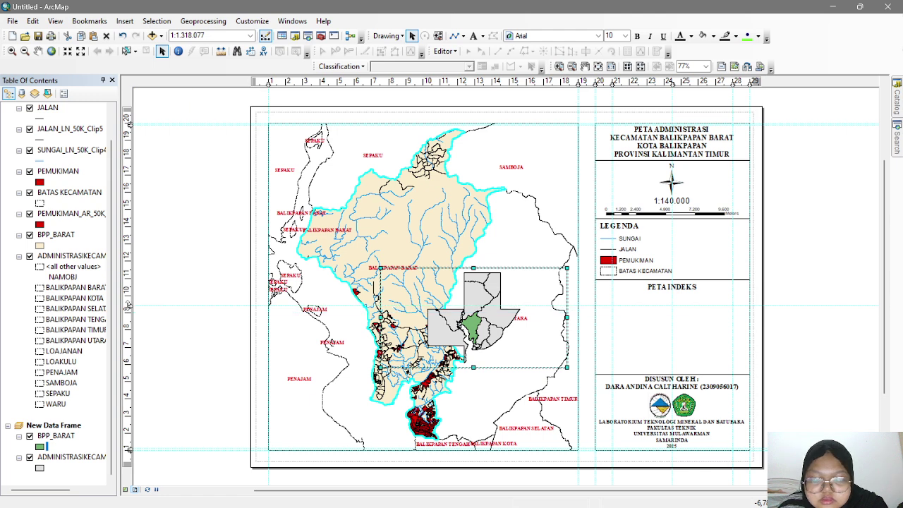
- Add a lower horizontal guide and settle it at 6.10 cm
left_click(128, 398)
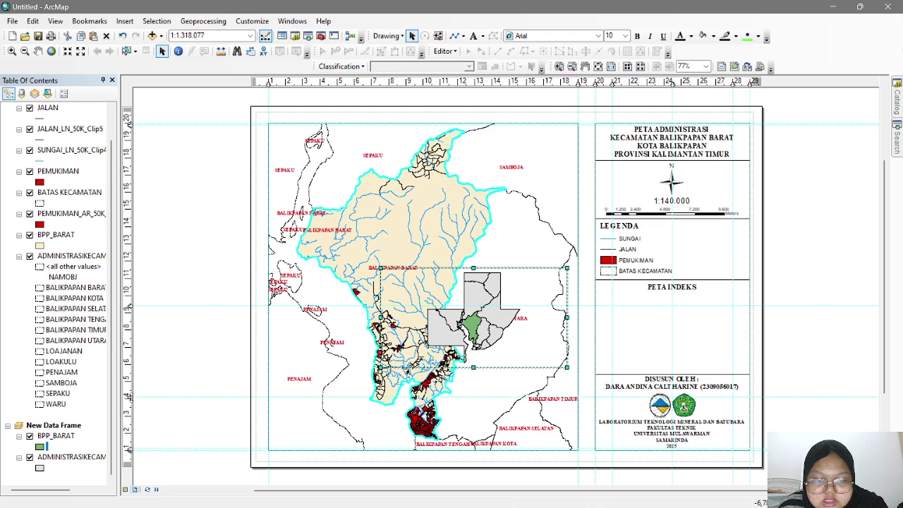
left_click_drag(129, 397, 129, 363)
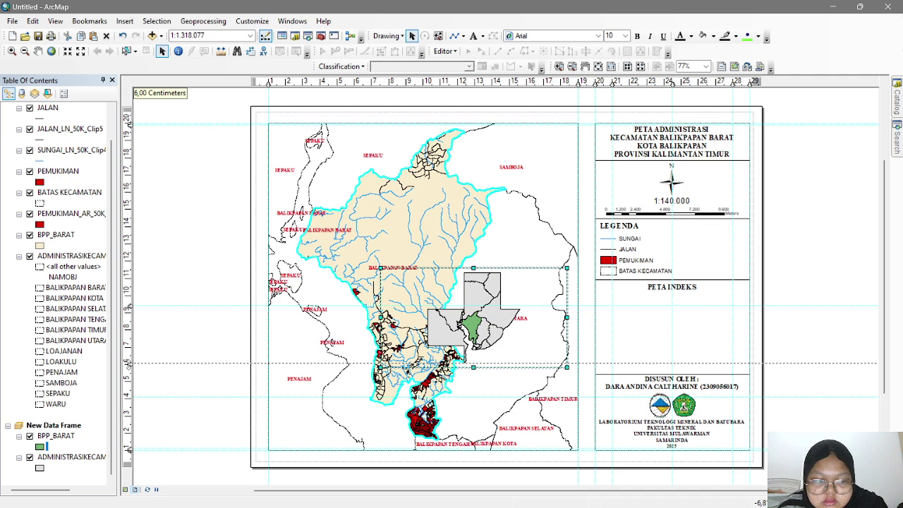
left_click_drag(128, 360, 129, 357)
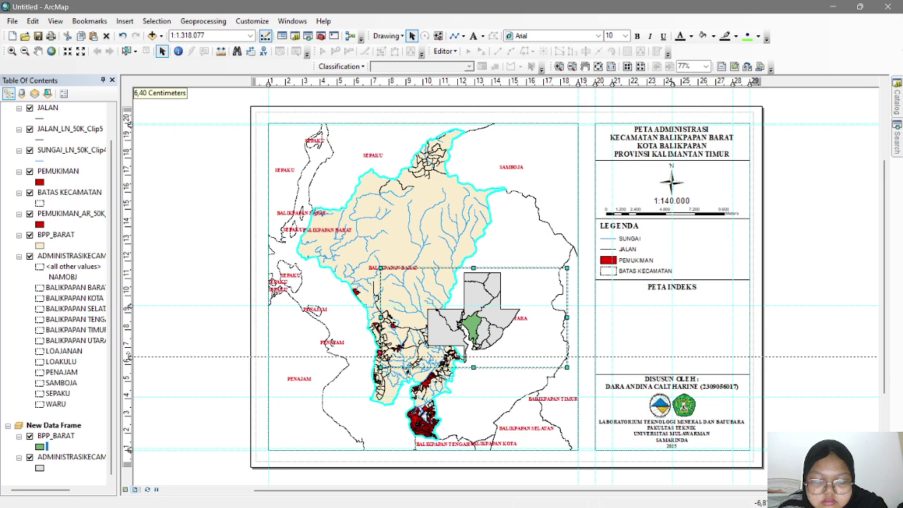
left_click_drag(128, 356, 128, 362)
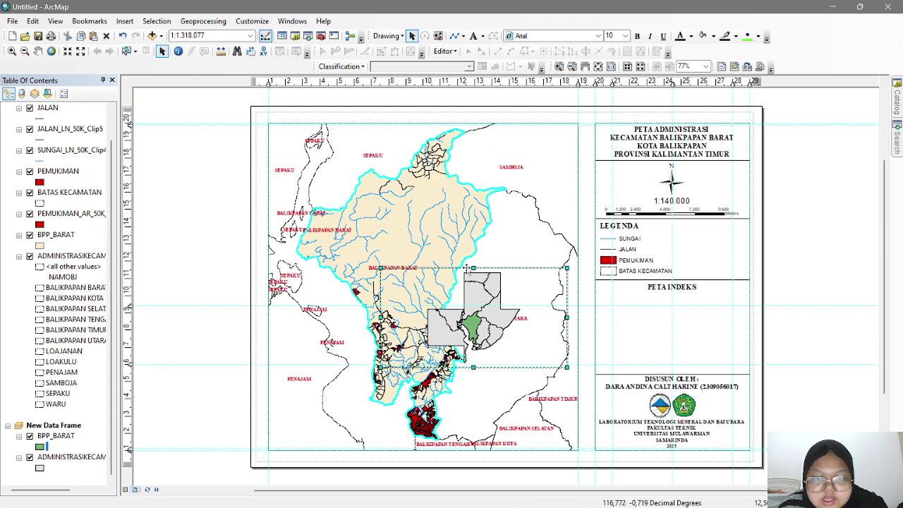
- Shrink the index map frame and fit it inside the PETA INDEKS box
left_click_drag(482, 301, 649, 342)
key("ctrl+z")
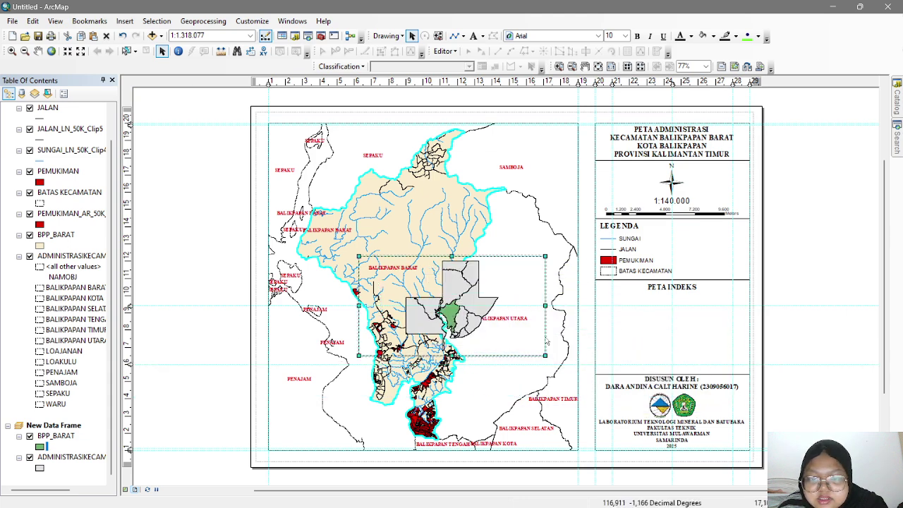
left_click_drag(545, 354, 444, 305)
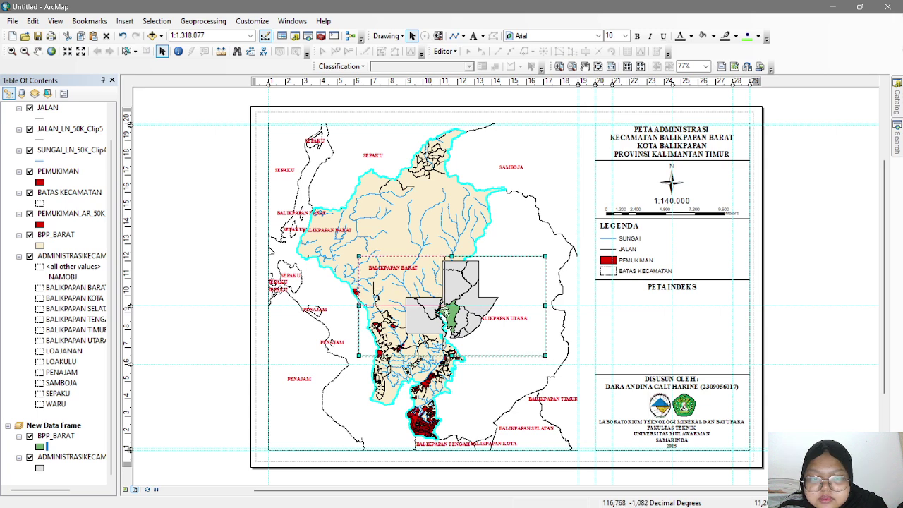
left_click_drag(402, 281, 655, 330)
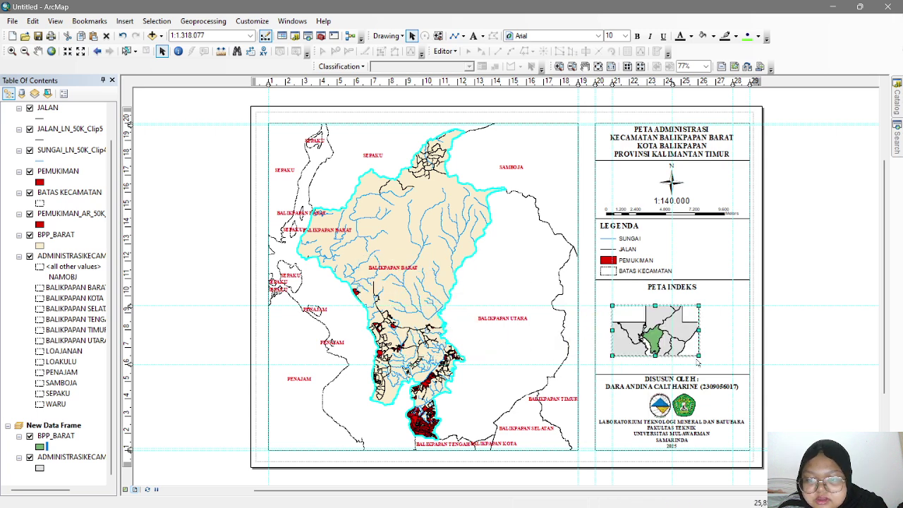
left_click_drag(698, 355, 733, 365)
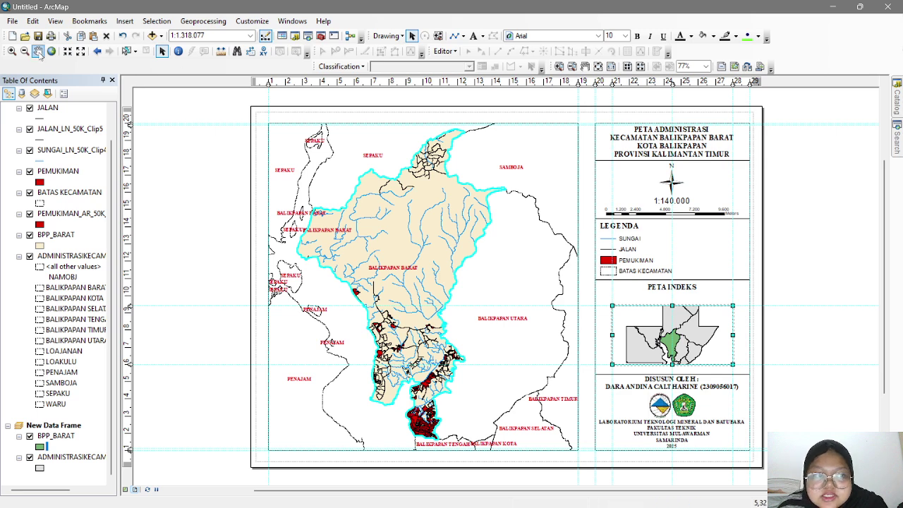
- Zoom the index map in three times to 1:750.000 and pan to recentre BPP_BARAT
left_click(11, 51)
left_click(671, 342)
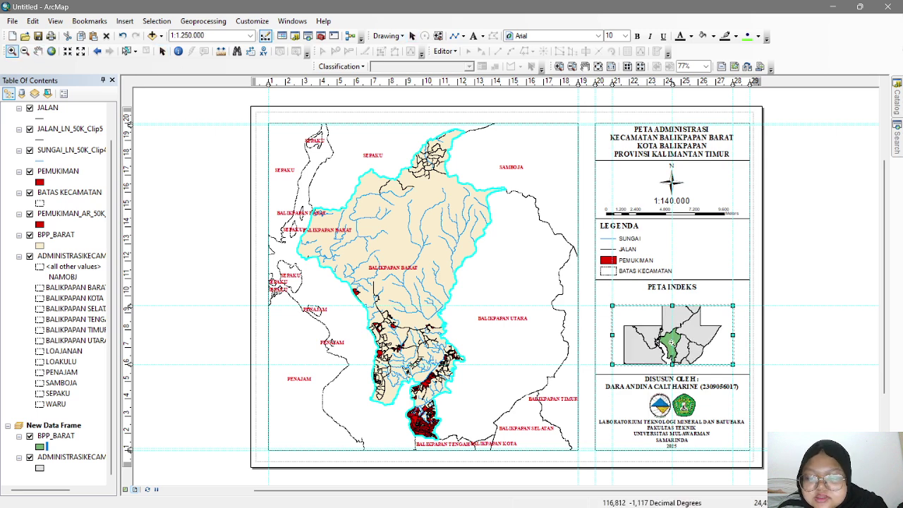
left_click(671, 341)
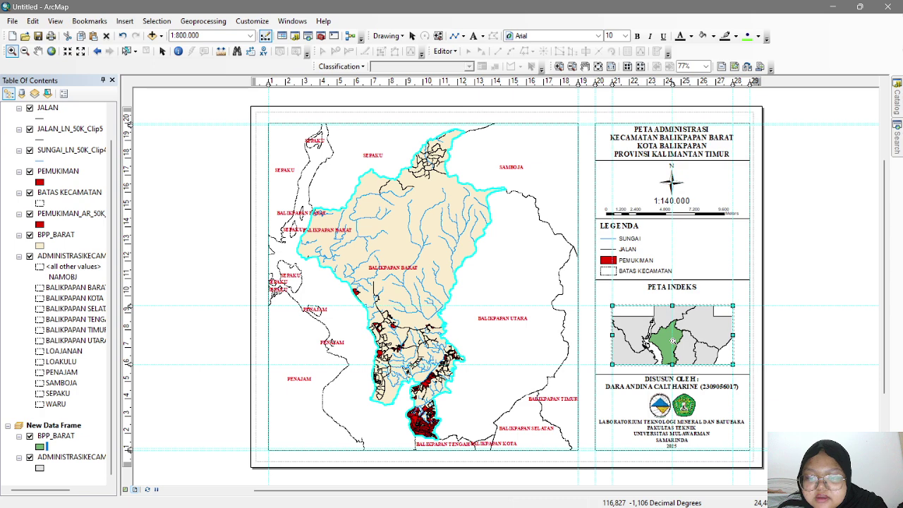
left_click(672, 341)
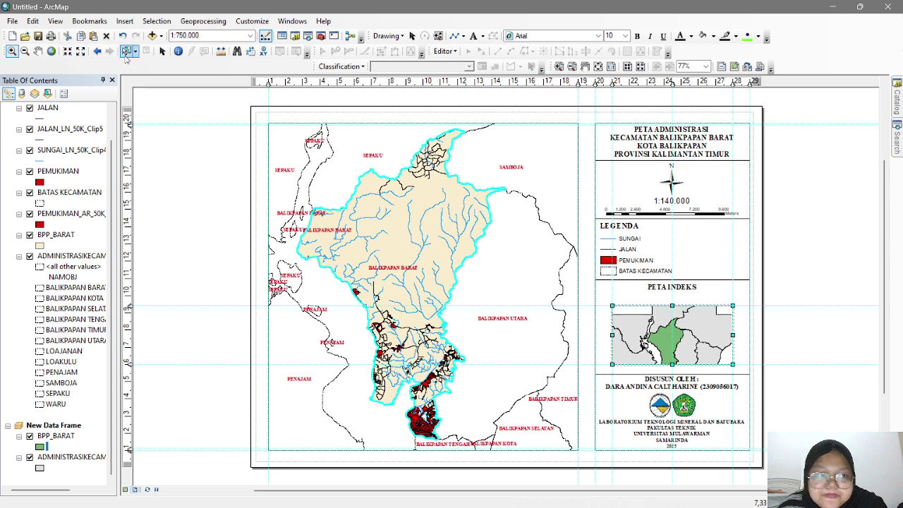
left_click(38, 51)
left_click_drag(693, 333, 694, 318)
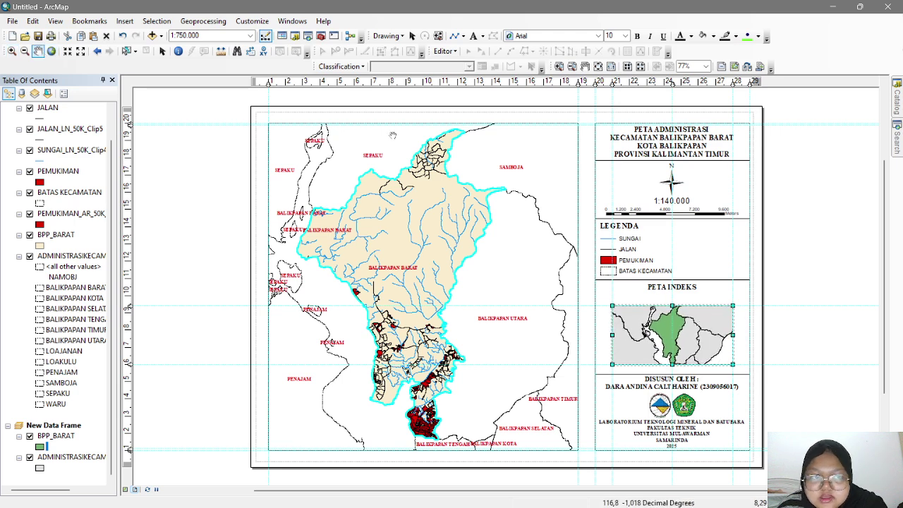
- Try index map scales of 1:760.000, 1:770.000 and 1:780.000 in the Map Scale box
left_click(180, 36)
type("760000")
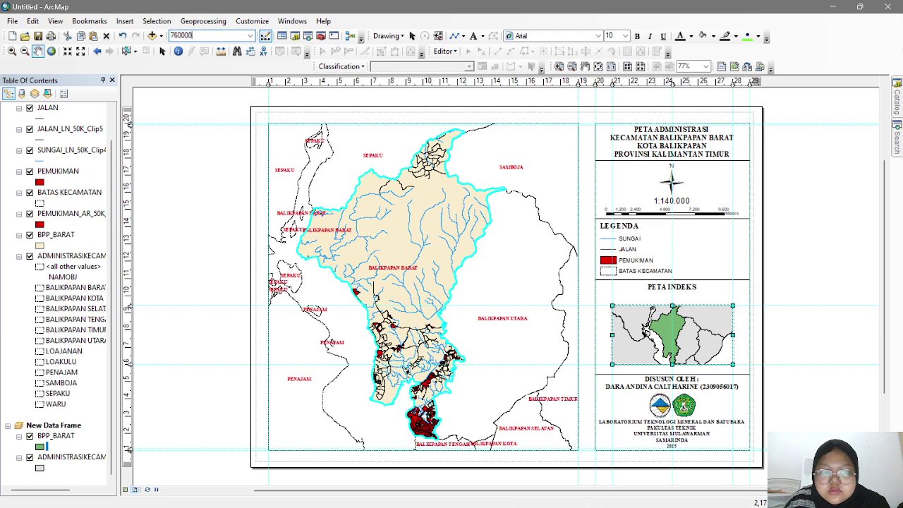
key("Return")
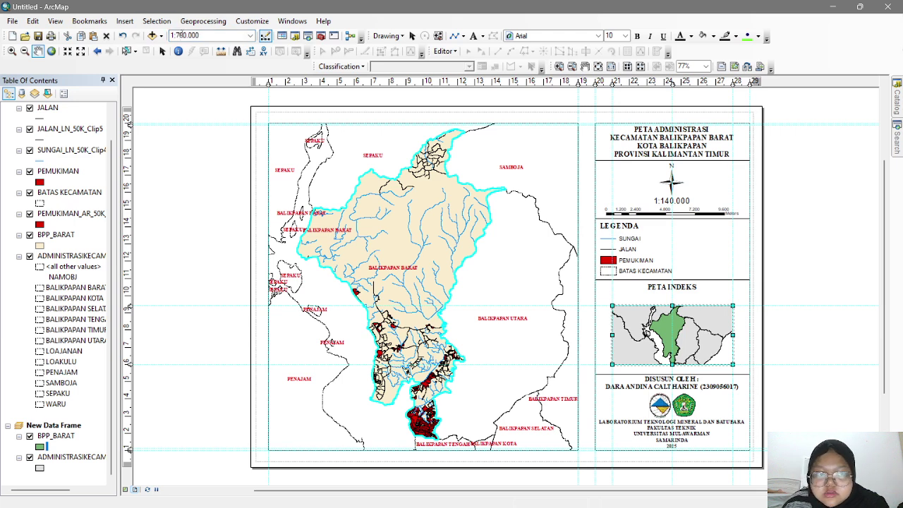
left_click(184, 35)
type("770.00")
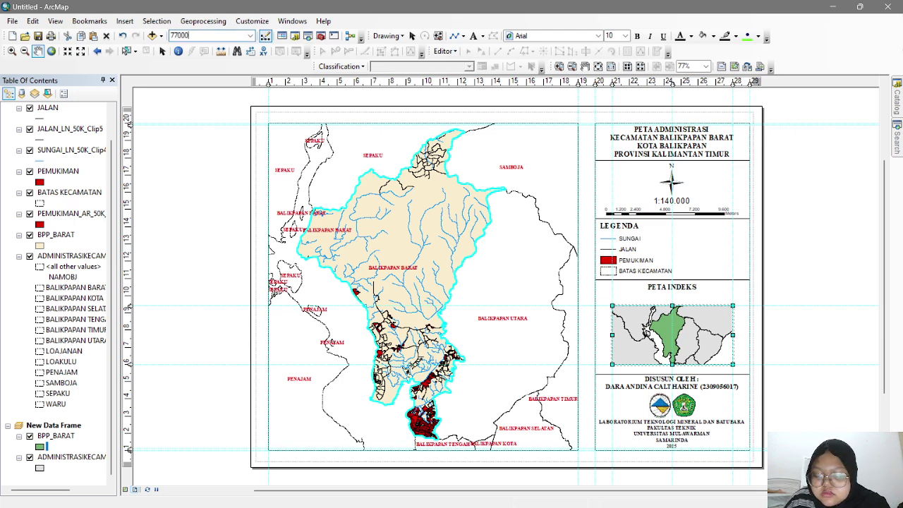
type("0")
key("Return")
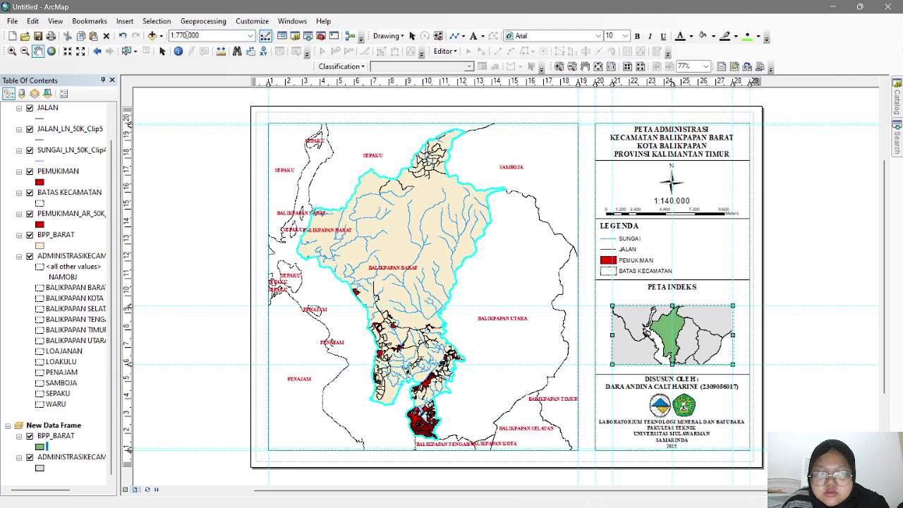
left_click(174, 35)
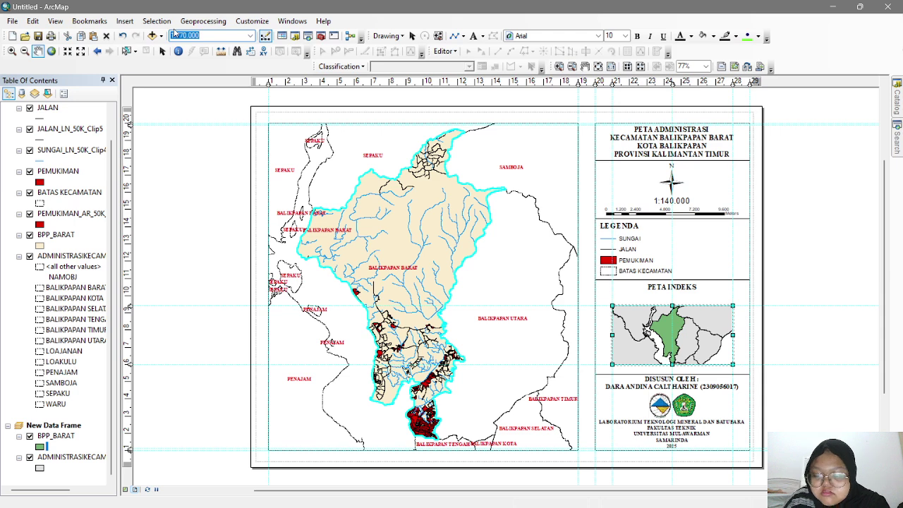
type("1:780")
key("Return")
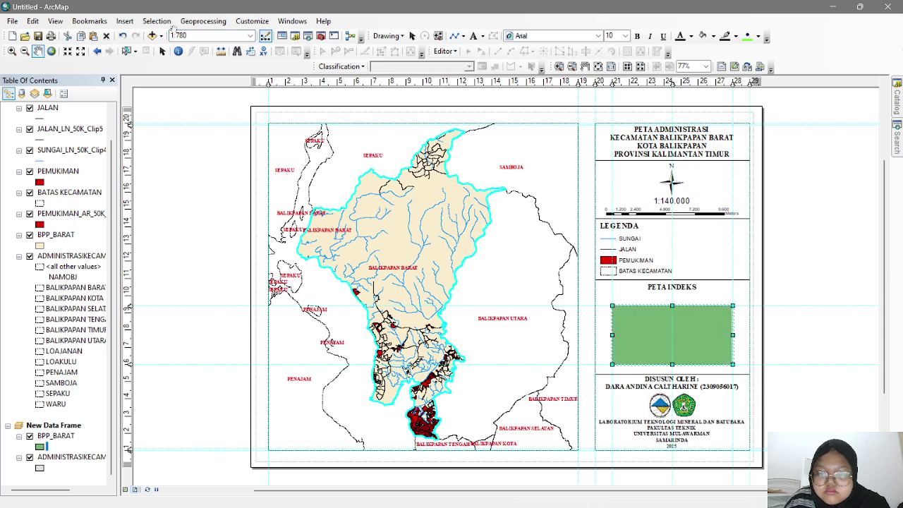
left_click(182, 35)
type("78")
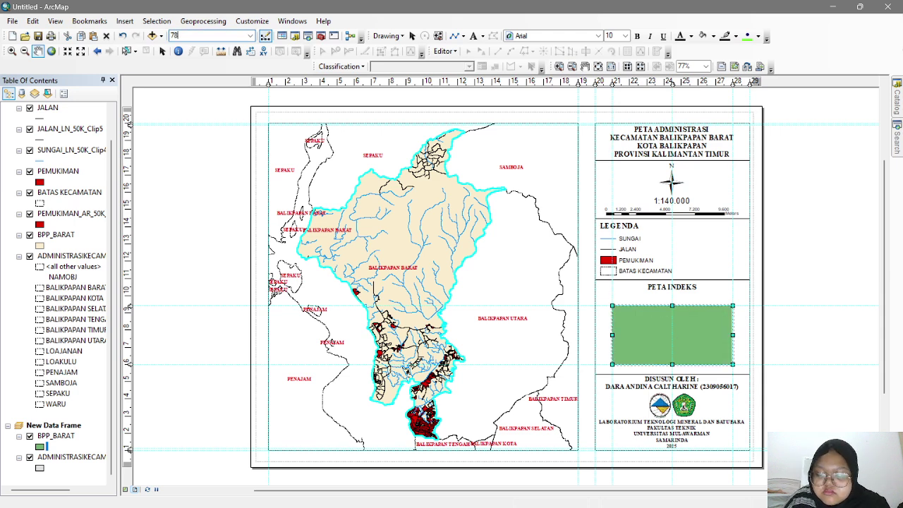
type("0,000")
key("Return")
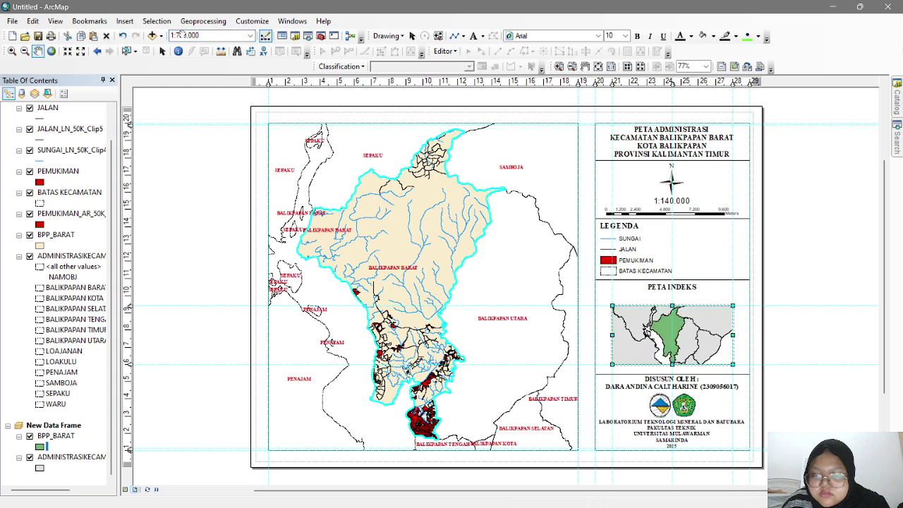
- Try 1:790.000 and 1:810.000, then settle on 1:830.000 and deselect the index map
left_click(181, 35)
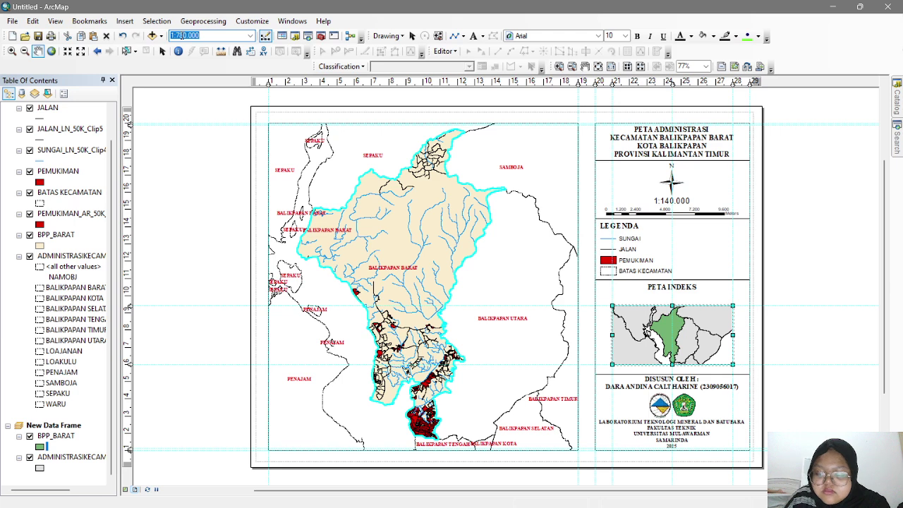
type("790")
key("Return")
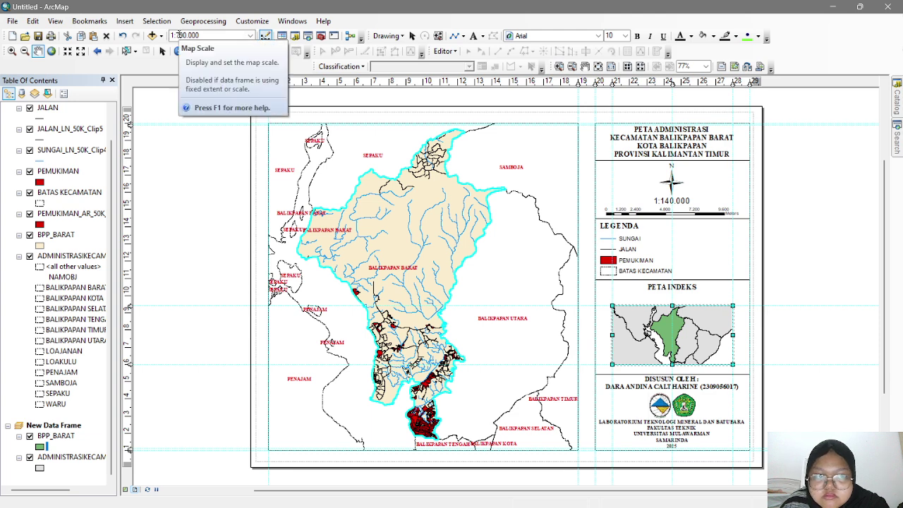
left_click(171, 36)
type("1:")
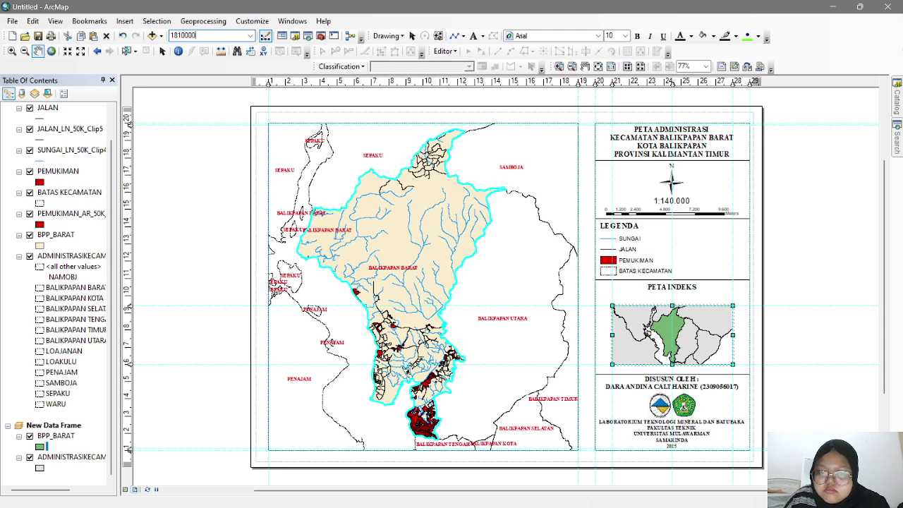
type("810.000")
key("Return")
left_click(185, 34)
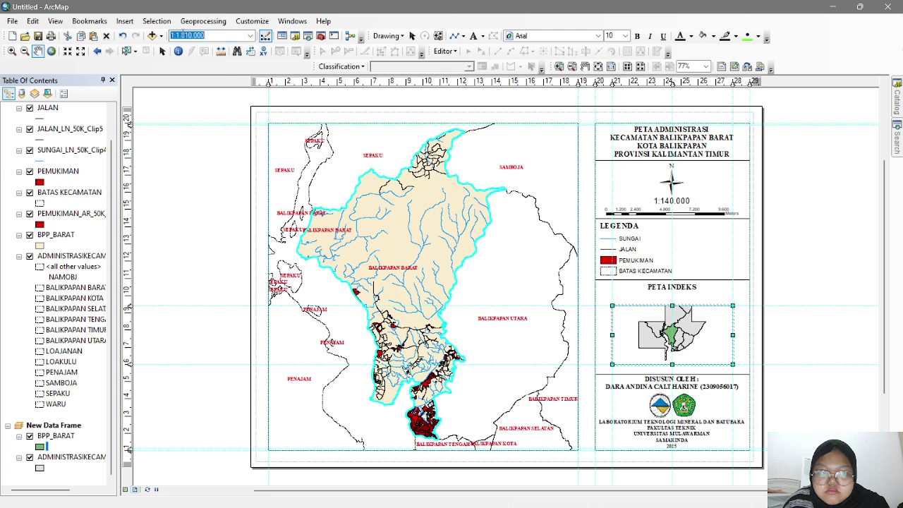
type("810")
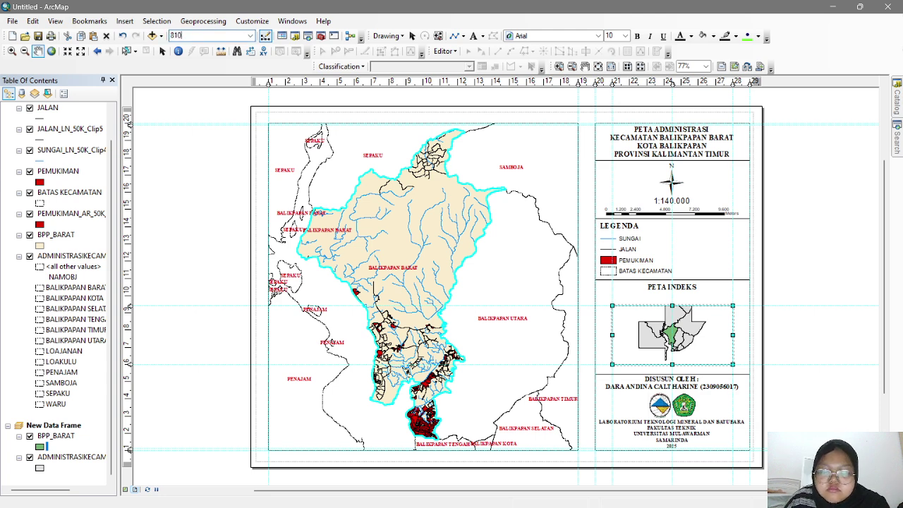
key("Return")
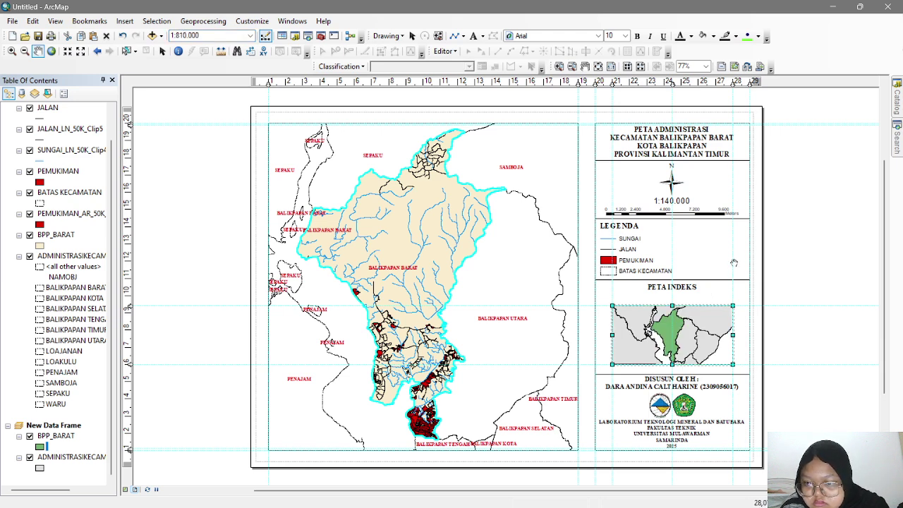
double_click(182, 35)
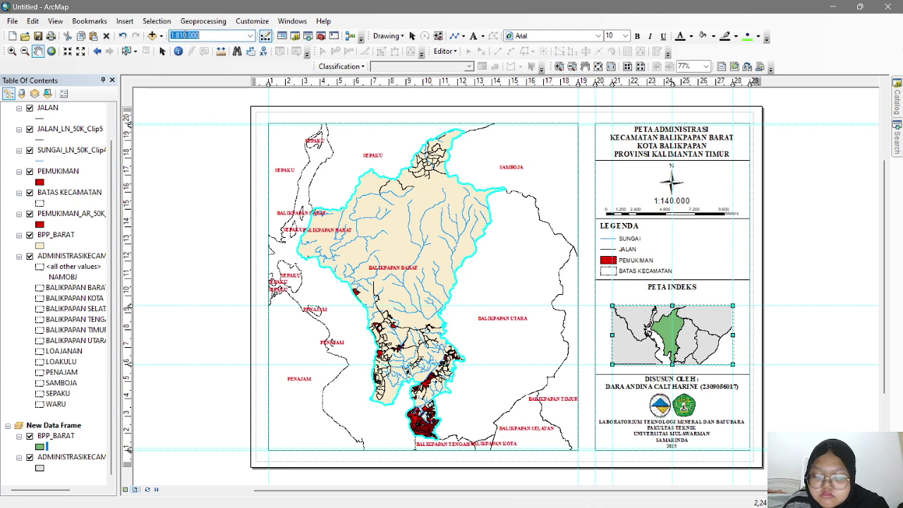
type("830.000")
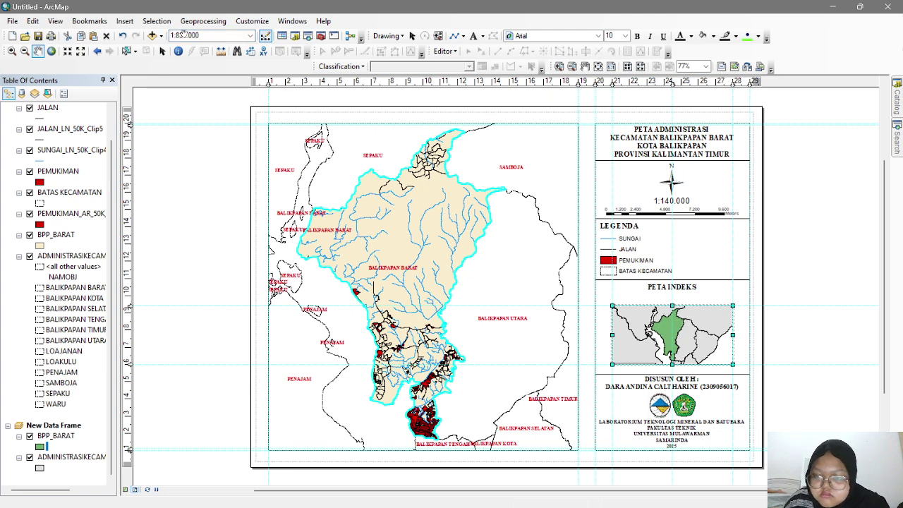
key("Return")
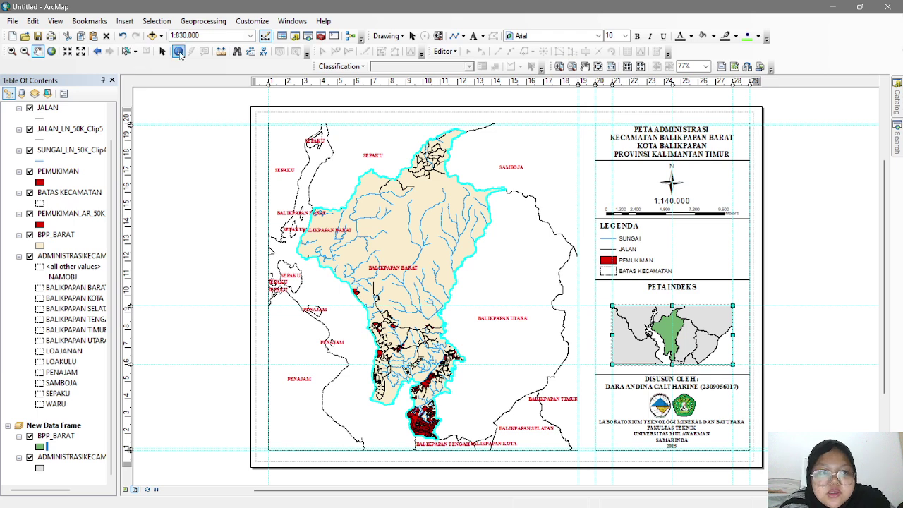
left_click(162, 51)
left_click(797, 303)
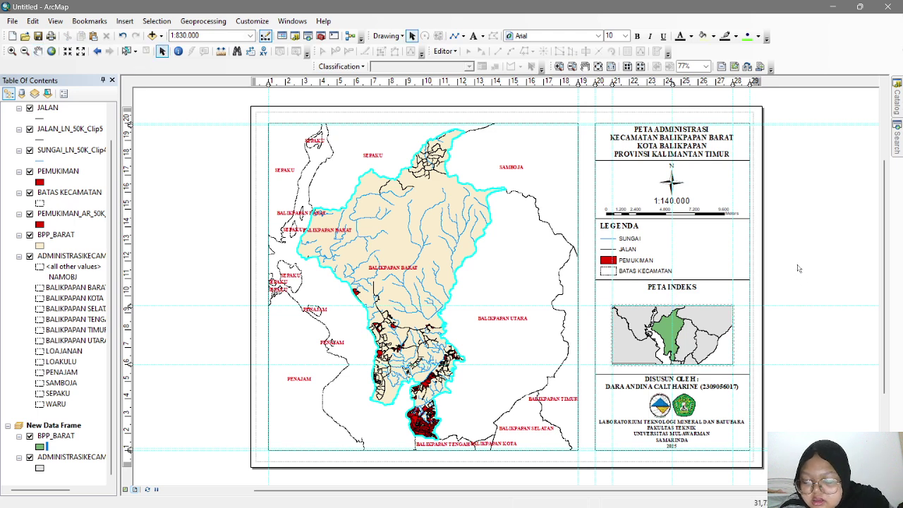
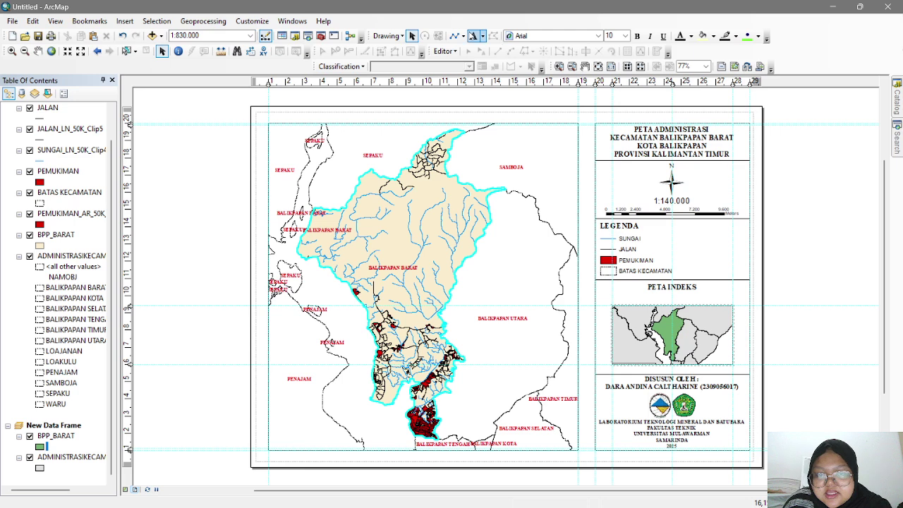
- Duplicate the PETA INDEKS title and move the copy down onto the index map
left_click(689, 288)
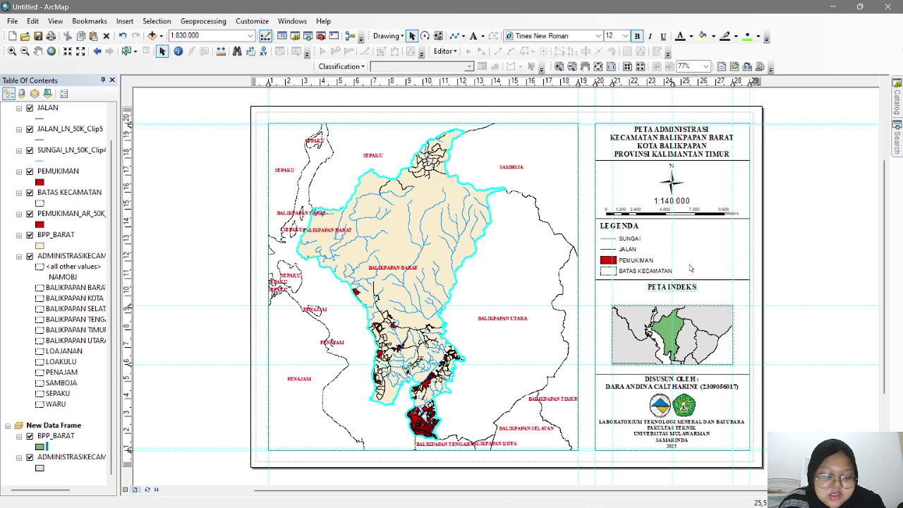
key("ctrl+v")
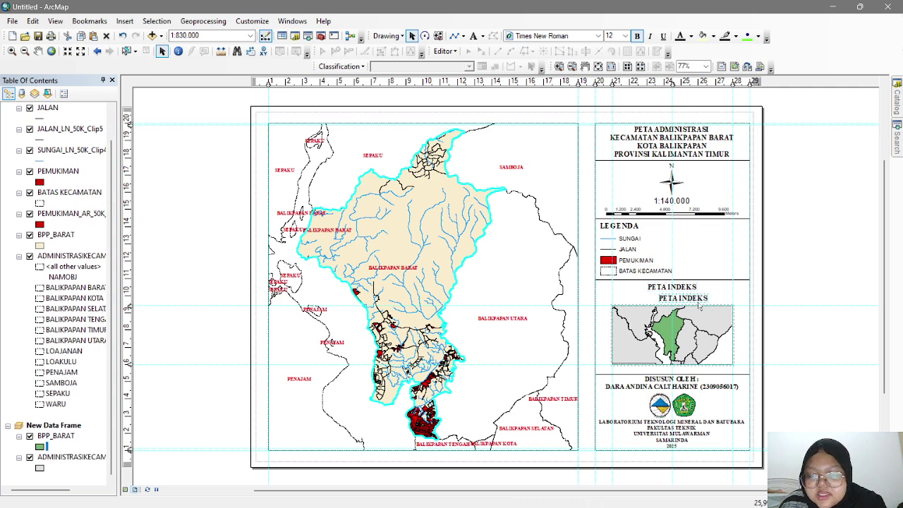
key("ctrl+v")
left_click_drag(702, 314, 705, 326)
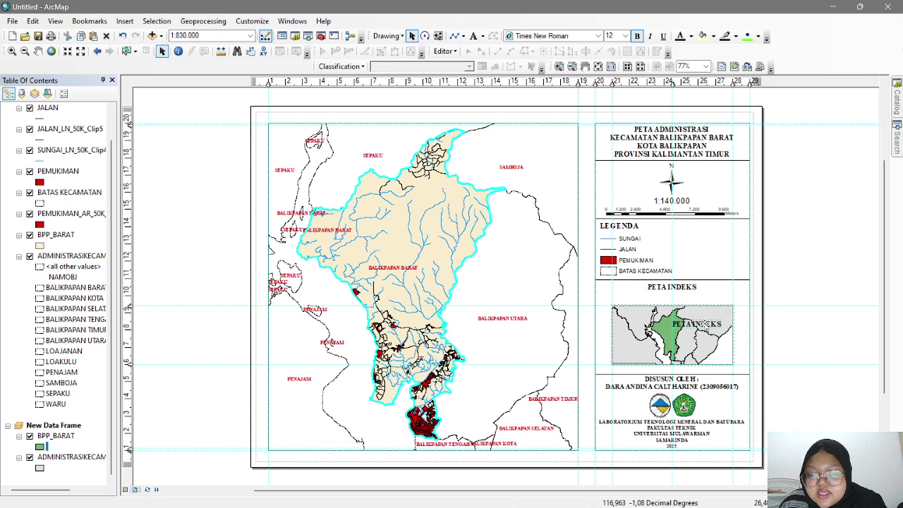
- Give the copied label's text symbol a callout background box
double_click(705, 325)
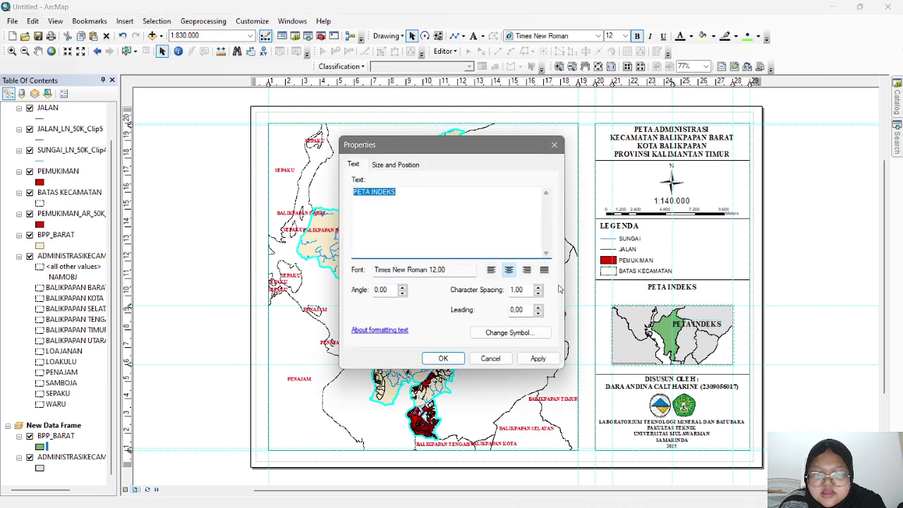
left_click(509, 337)
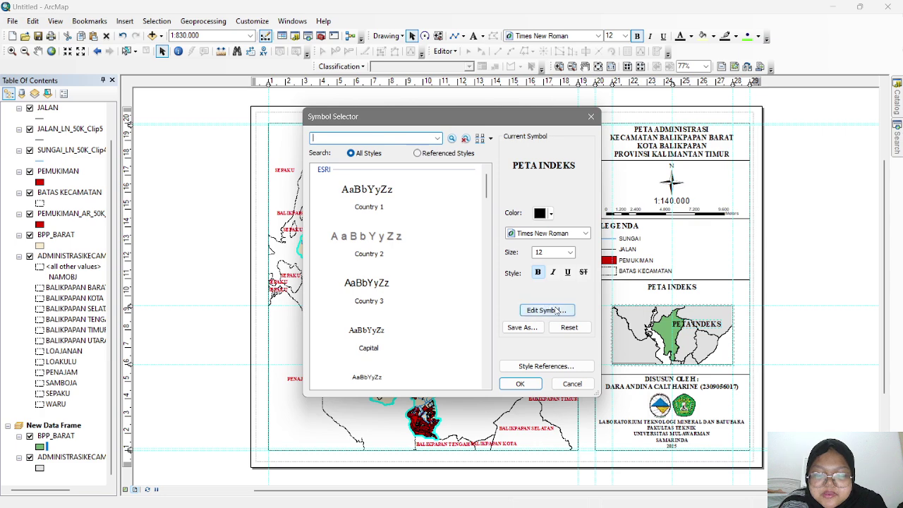
left_click(547, 310)
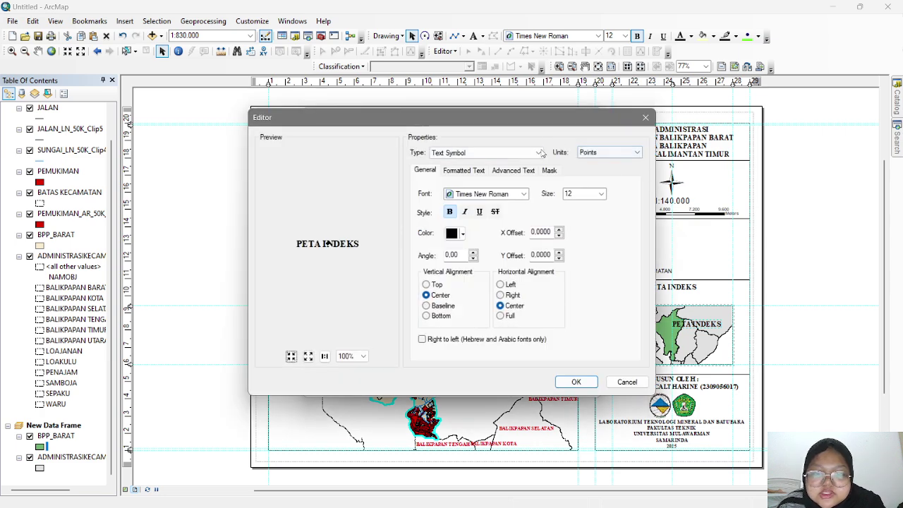
left_click(517, 174)
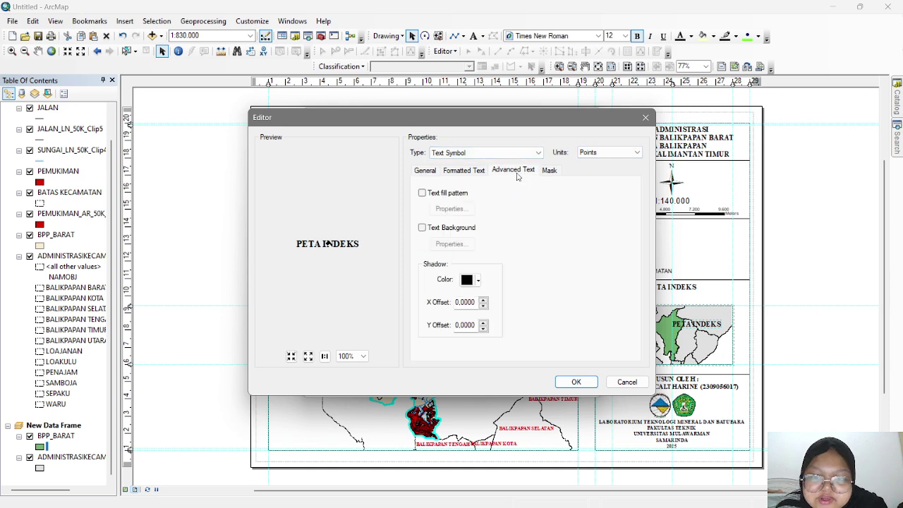
left_click(422, 229)
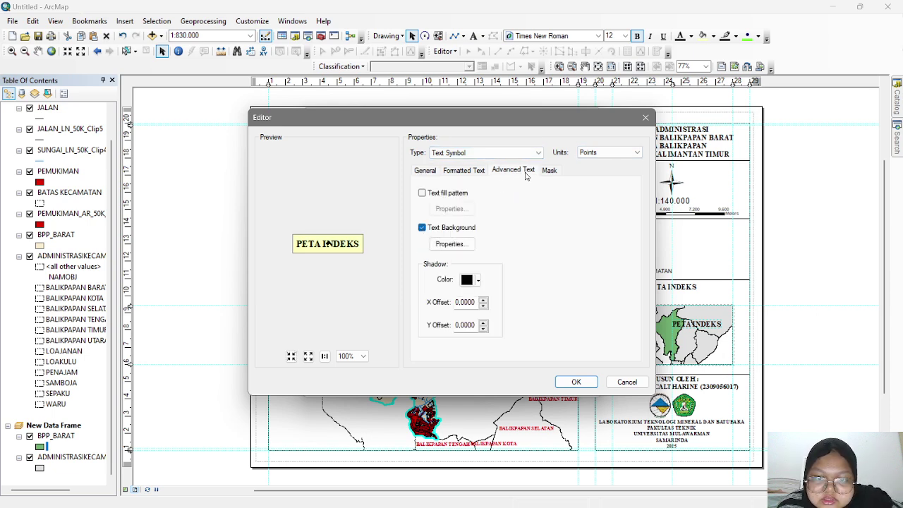
left_click(465, 244)
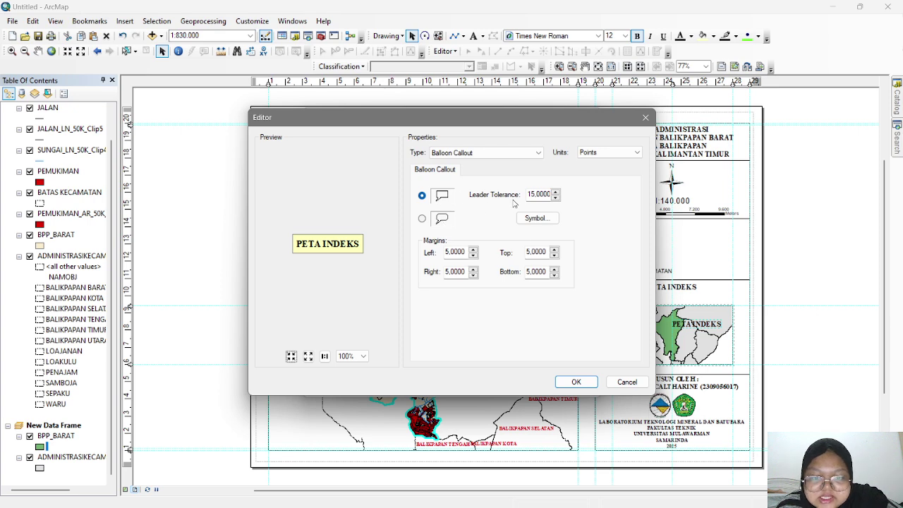
left_click(576, 380)
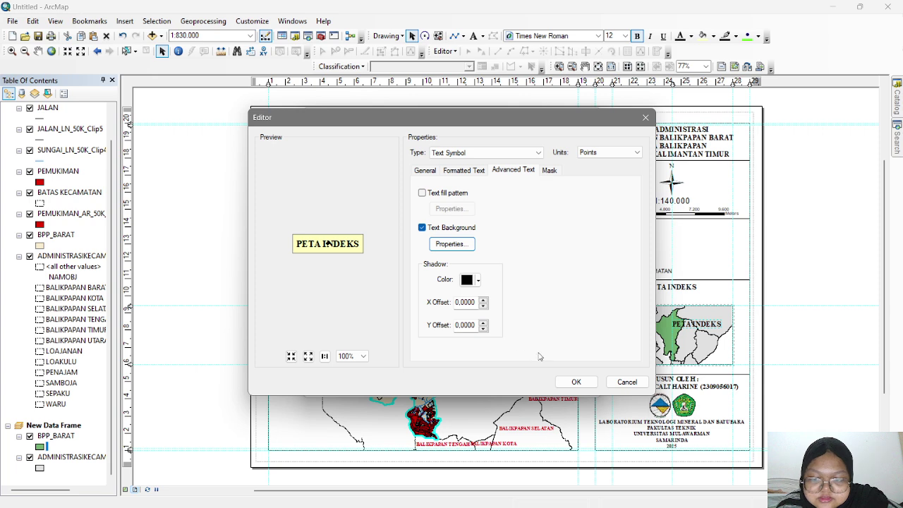
- Set the label's font size to 10 and apply the edited symbol
left_click(462, 171)
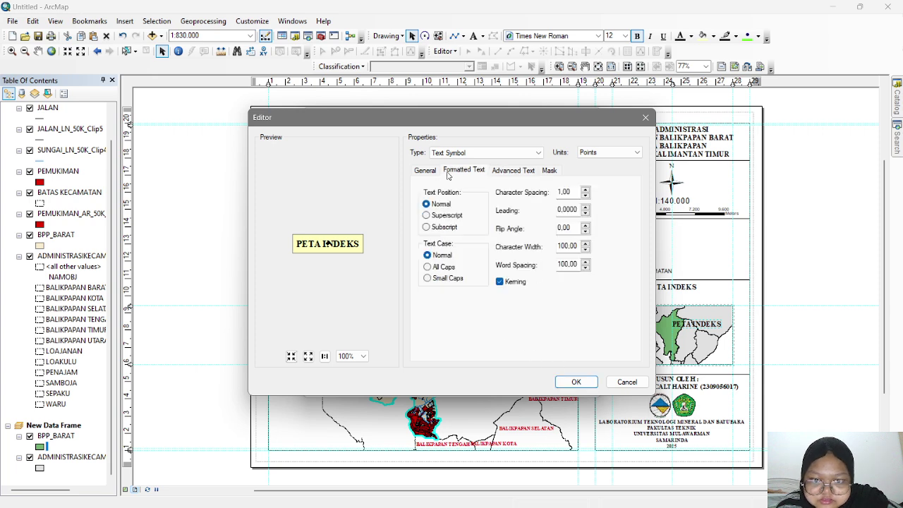
left_click(431, 172)
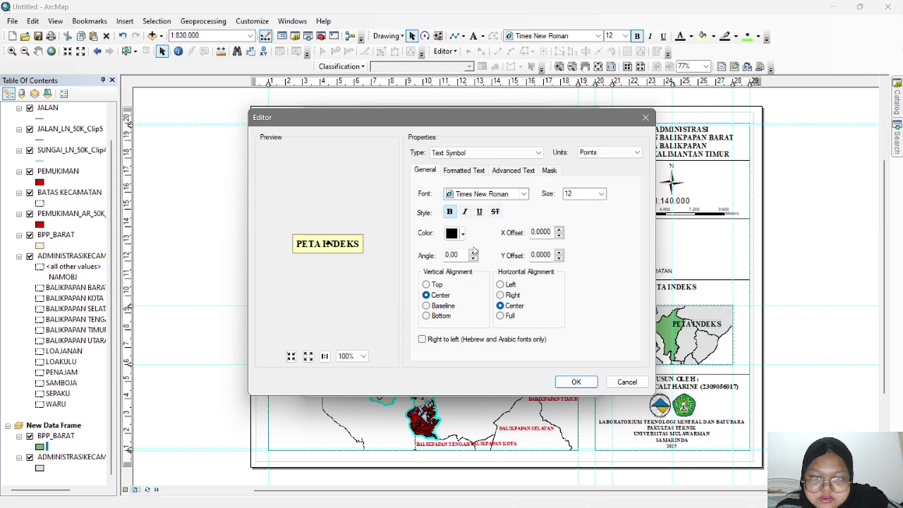
left_click(601, 194)
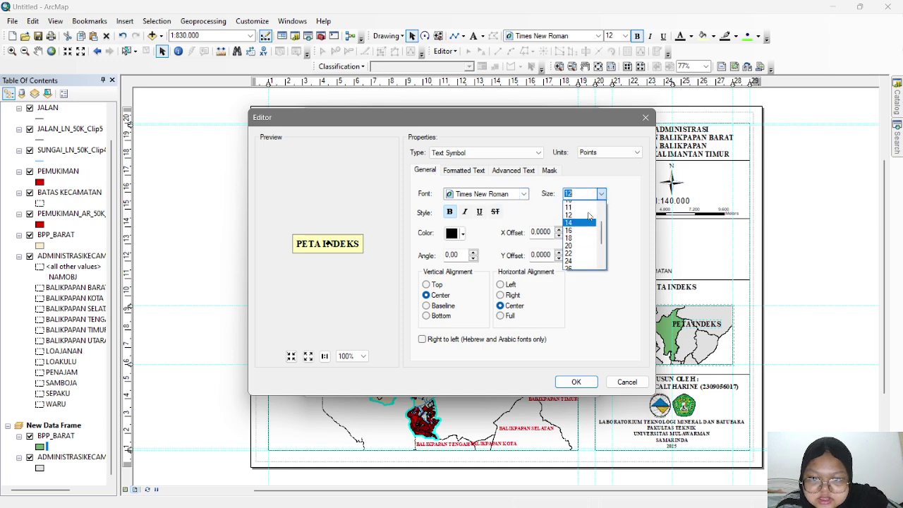
left_click(588, 237)
left_click(575, 381)
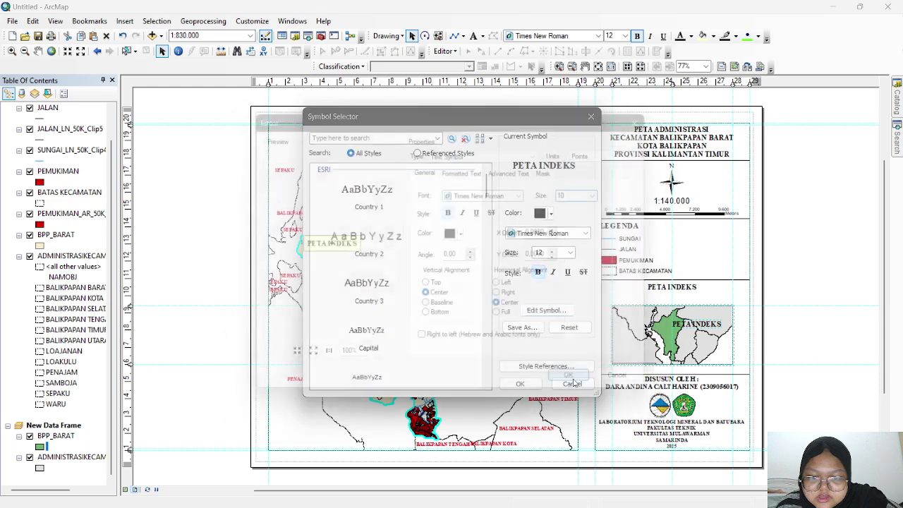
left_click(520, 384)
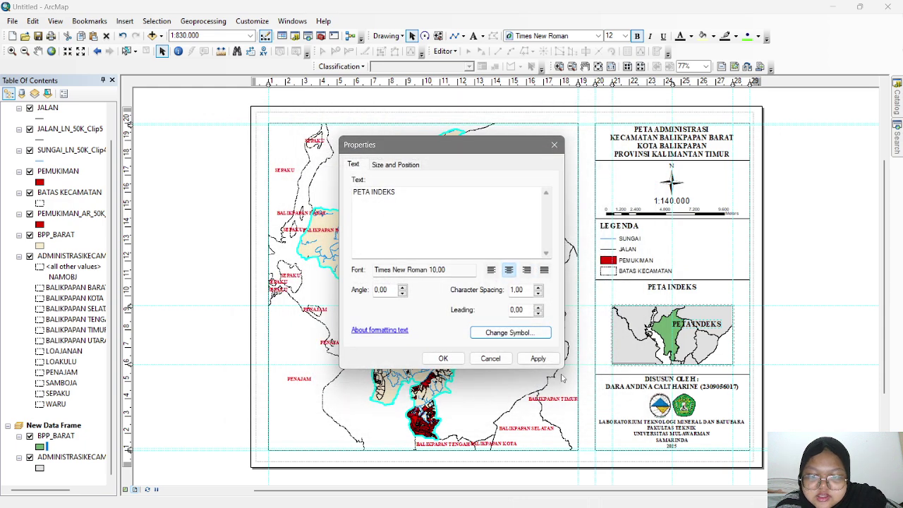
left_click(538, 358)
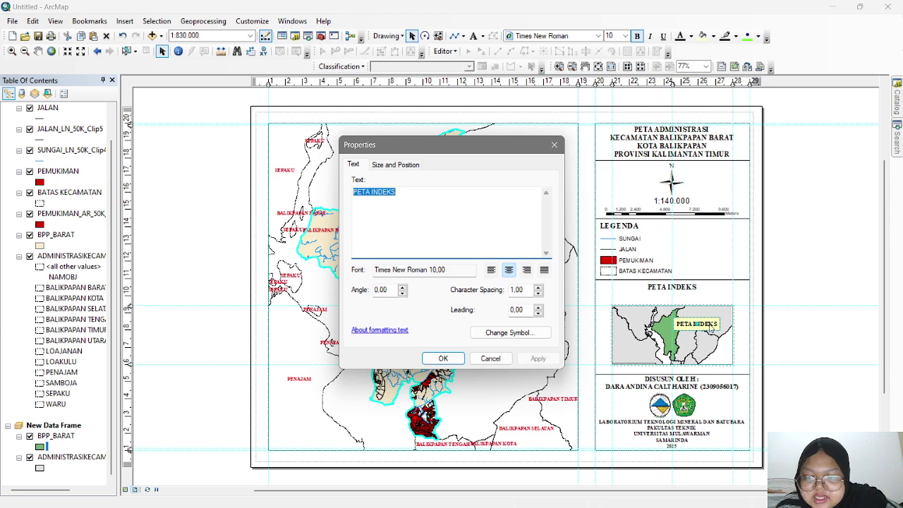
key("Return")
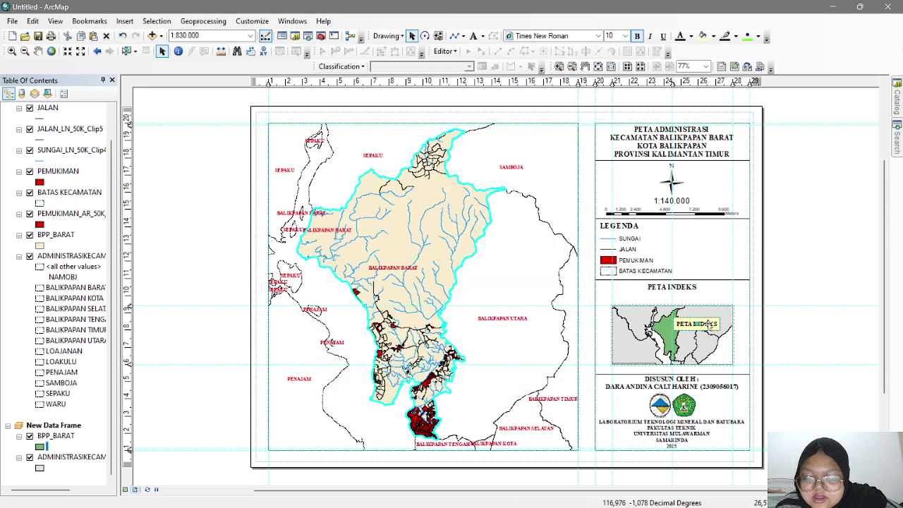
- Reposition the callout label and point its leader into the green district area
left_click_drag(708, 325, 741, 303)
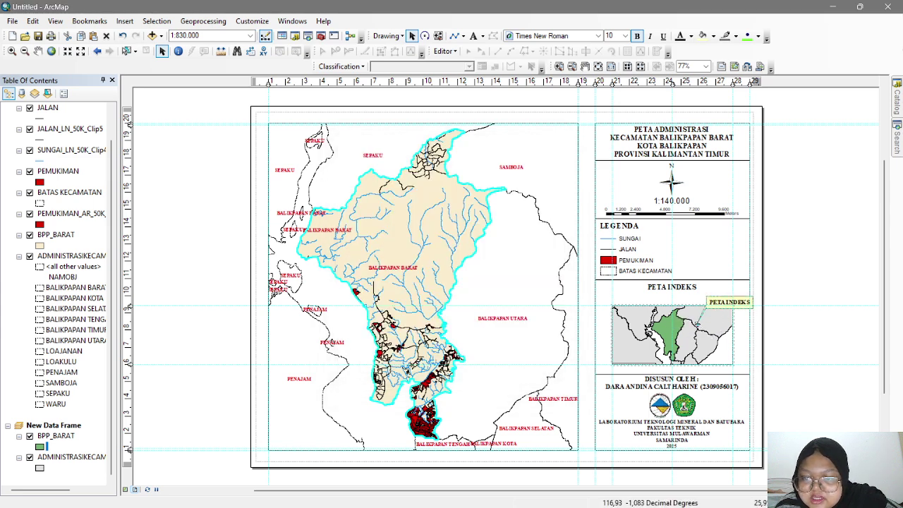
left_click_drag(698, 323, 673, 328)
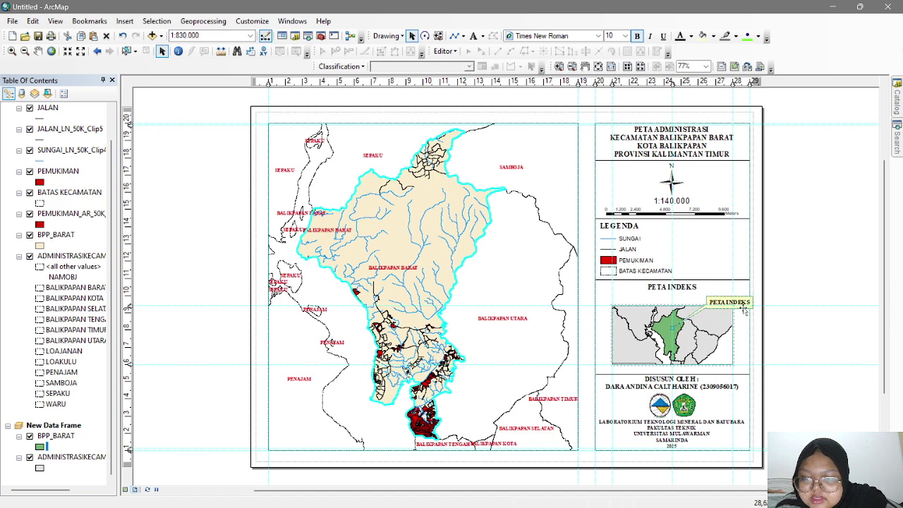
left_click_drag(744, 311, 721, 350)
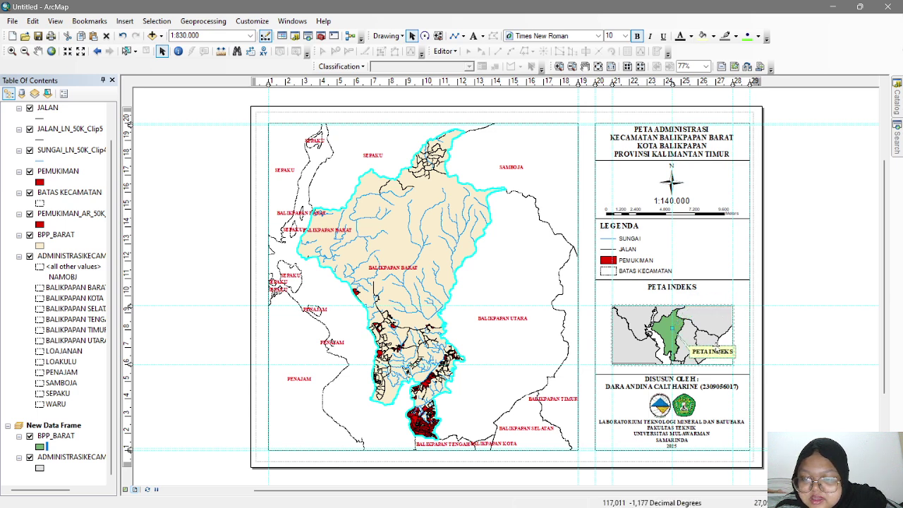
left_click(779, 342)
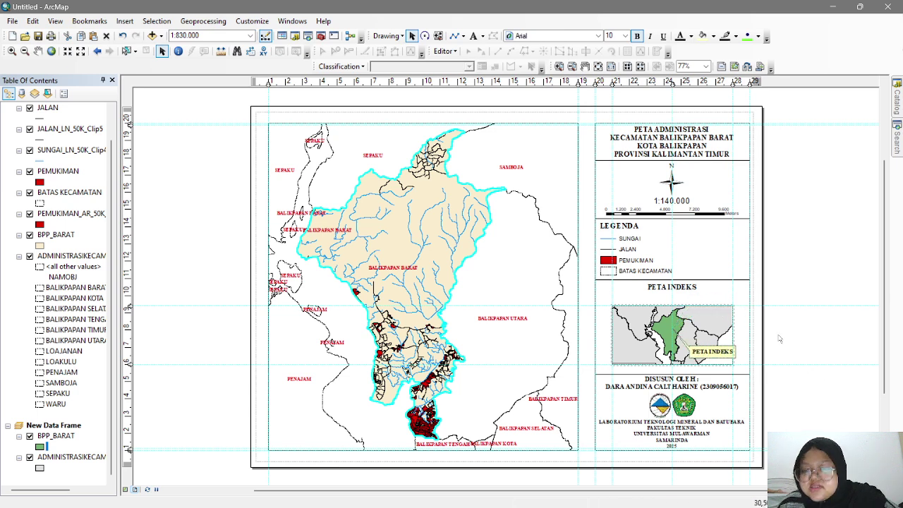
- Change the callout text to BALIKPAPAN BARAT and place it beside the district
left_click(725, 353)
left_click(723, 353)
double_click(725, 354)
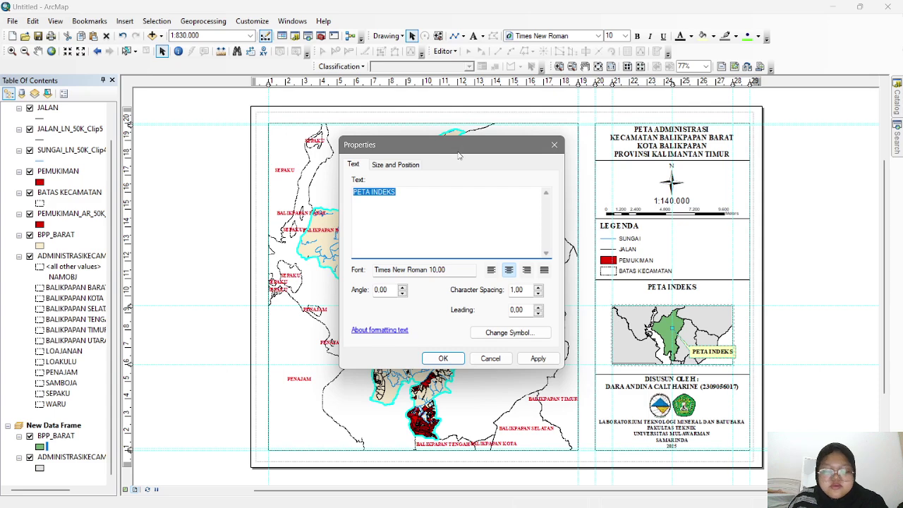
type("BALIK")
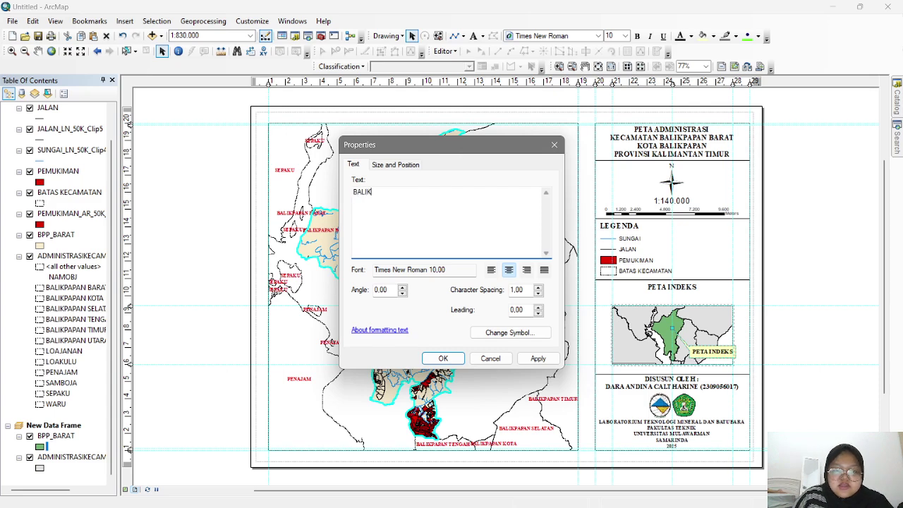
type("PAPAN BNARAT")
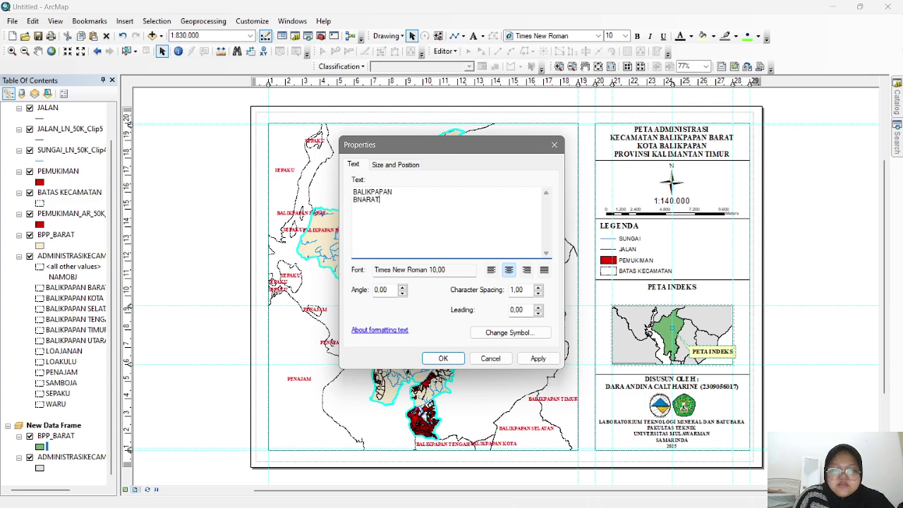
key("BackSpace")
key("BackSpace")
key("BackSpace")
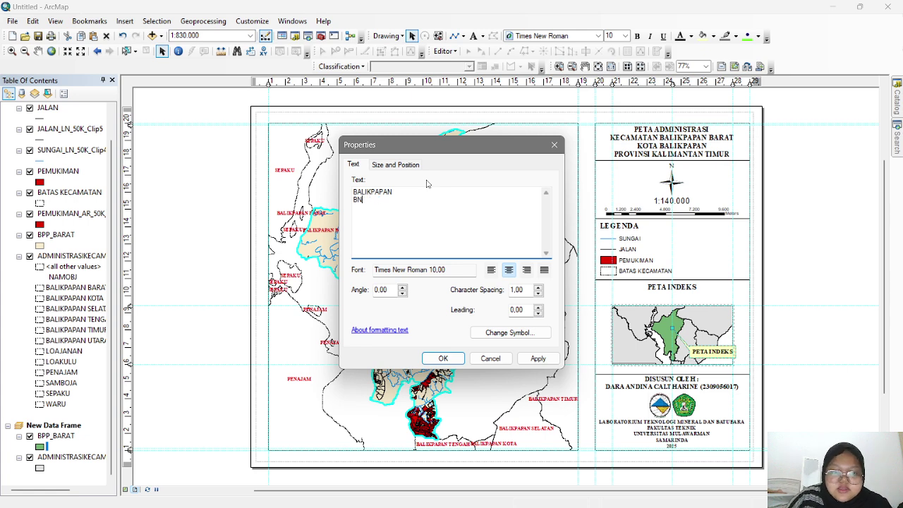
type("ARA")
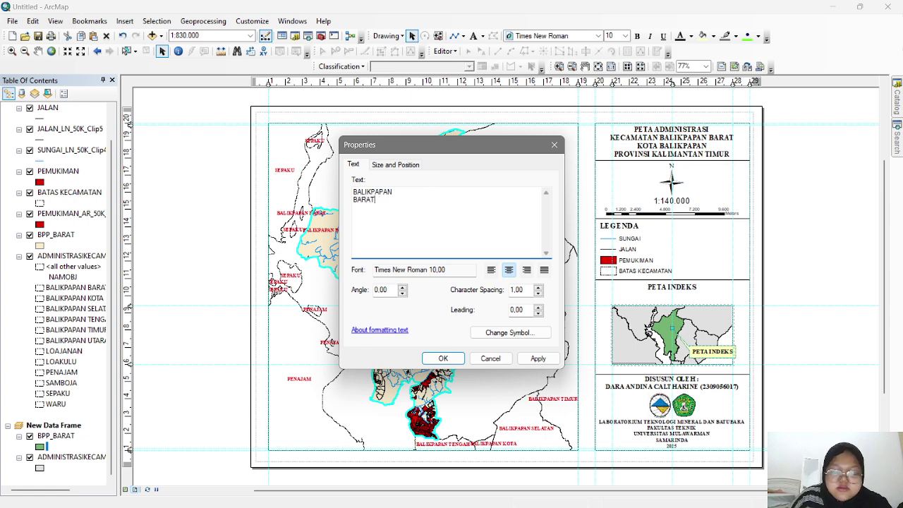
type("T")
left_click(537, 358)
left_click(443, 358)
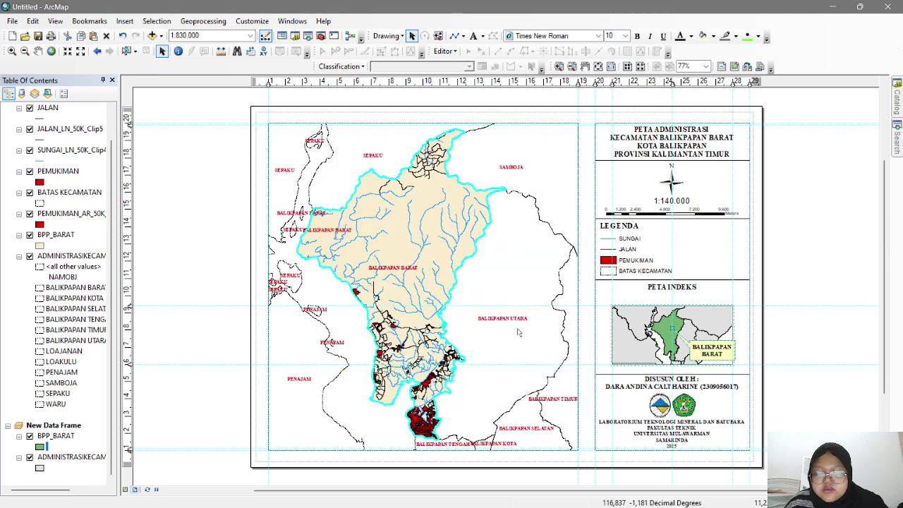
left_click_drag(708, 354, 711, 353)
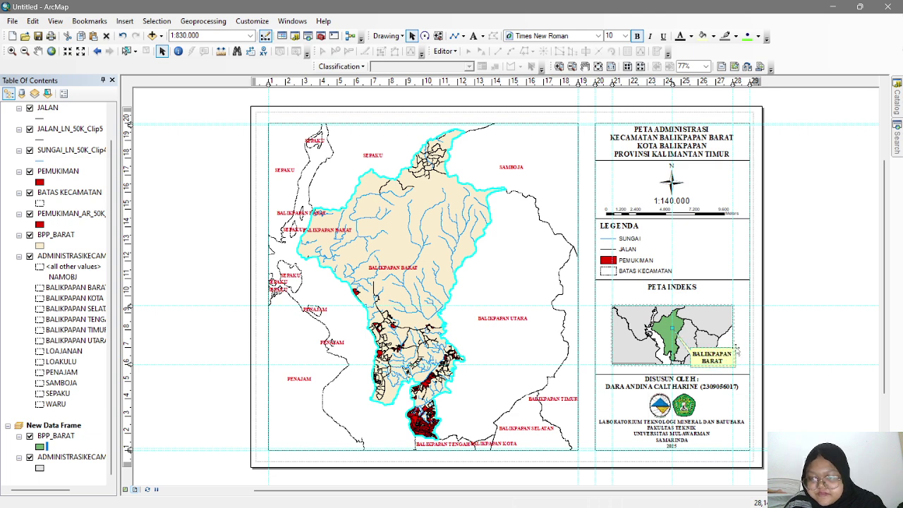
left_click(737, 347)
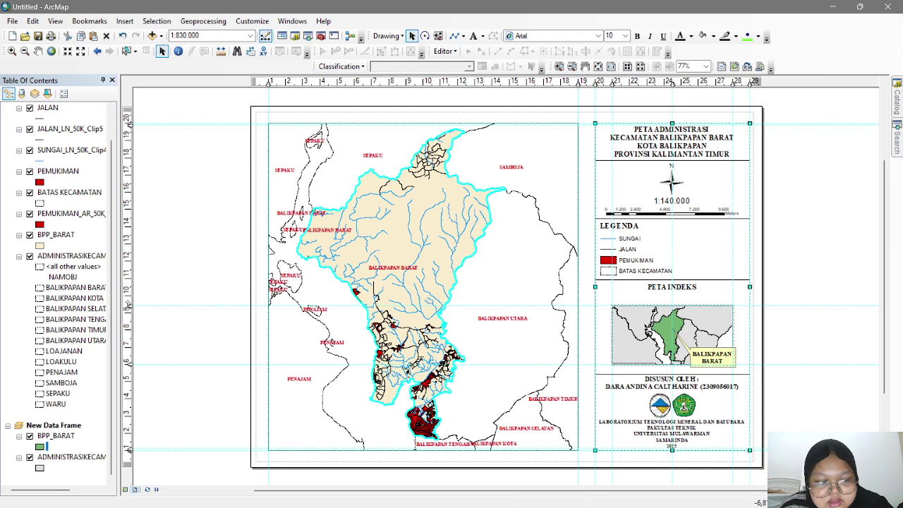
left_click(127, 304)
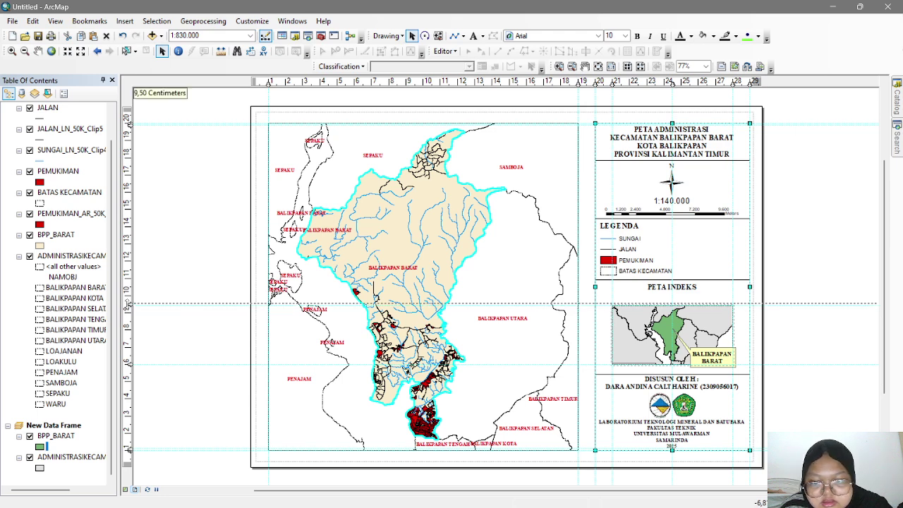
left_click(629, 322)
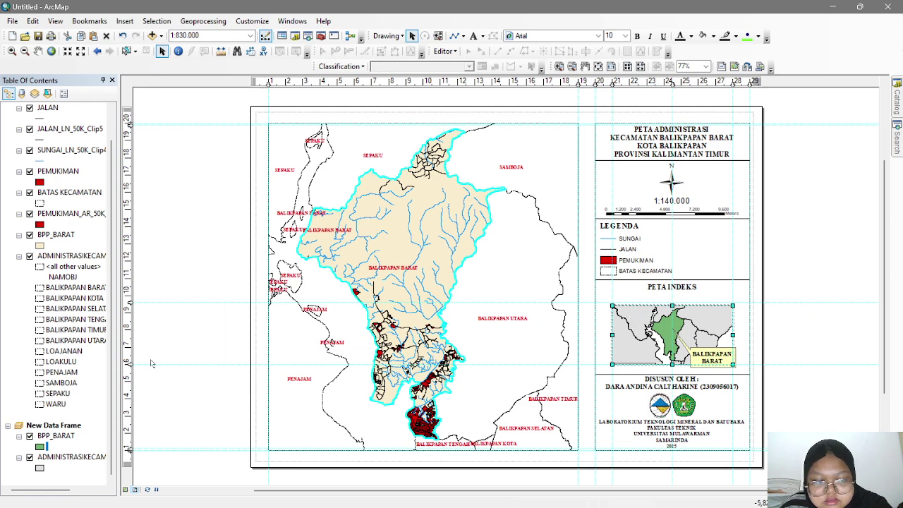
left_click(128, 363)
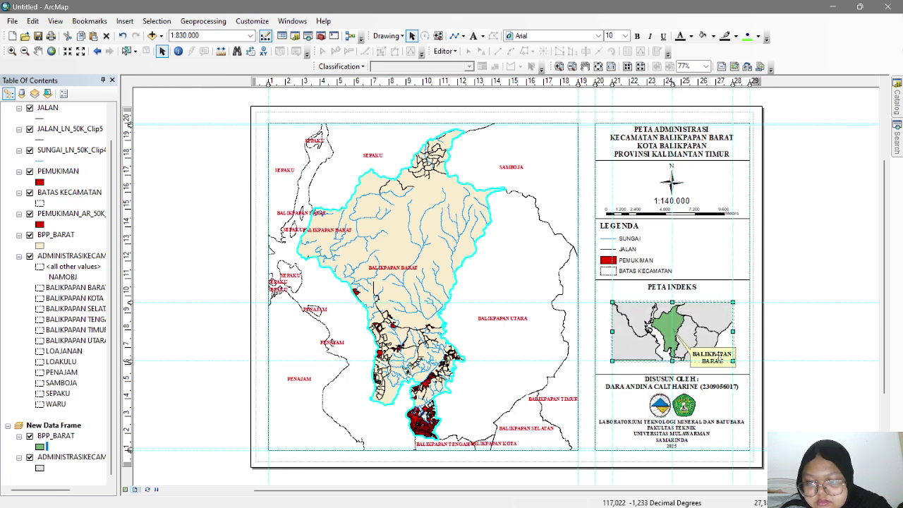
left_click(788, 346)
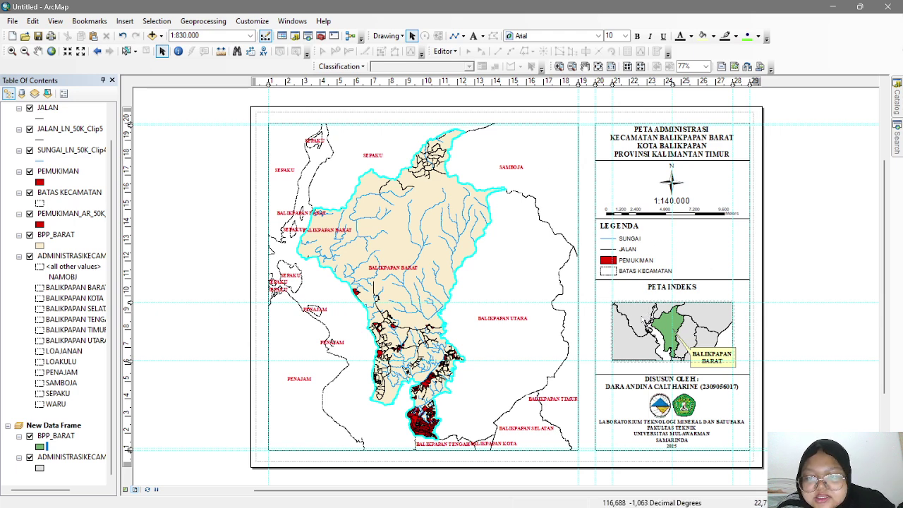
left_click(639, 323)
- Start a new Measured Grid for the index map frame in the grid wizard
right_click(639, 323)
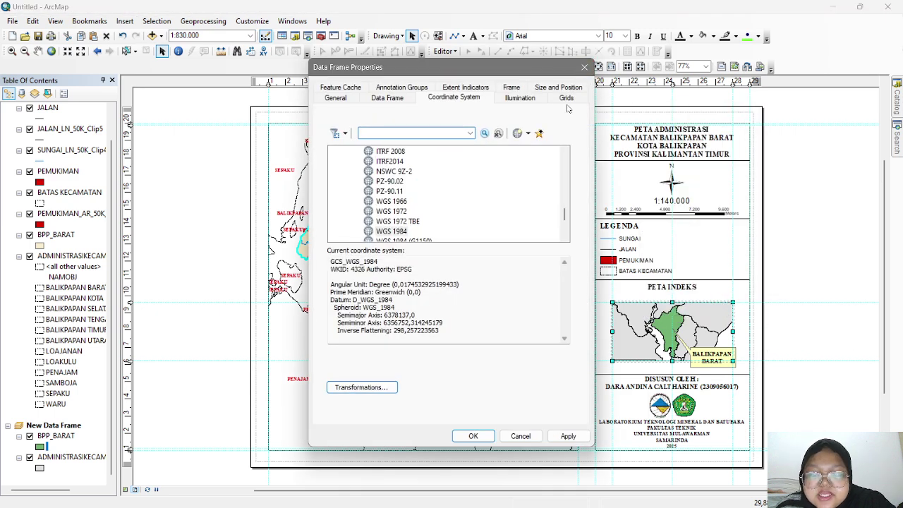
left_click(566, 99)
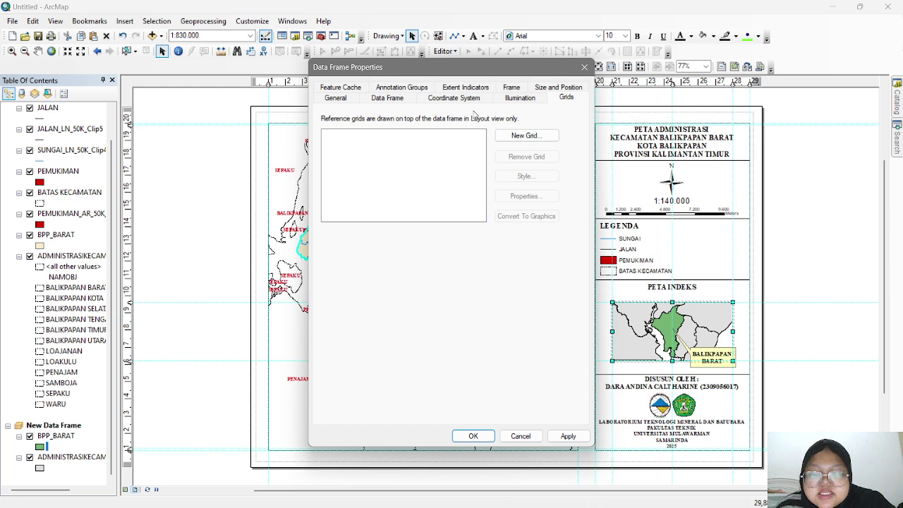
left_click(542, 136)
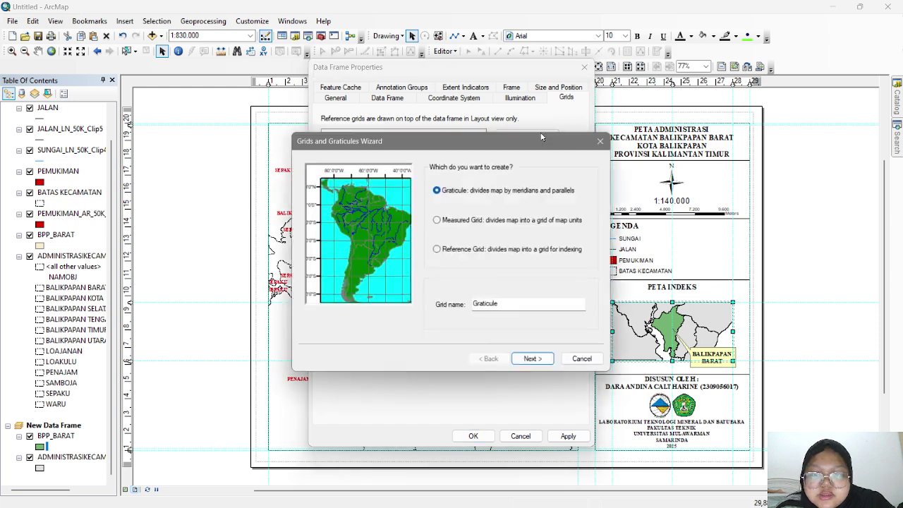
left_click(457, 222)
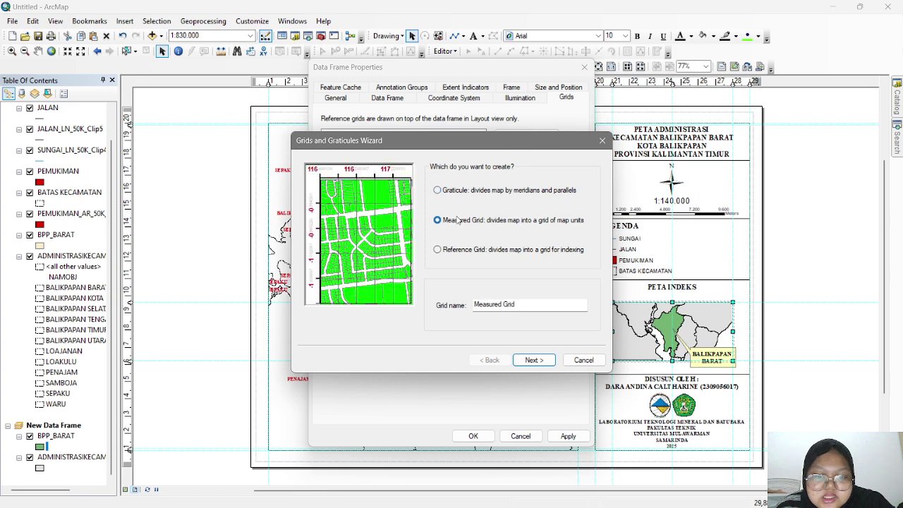
left_click(533, 359)
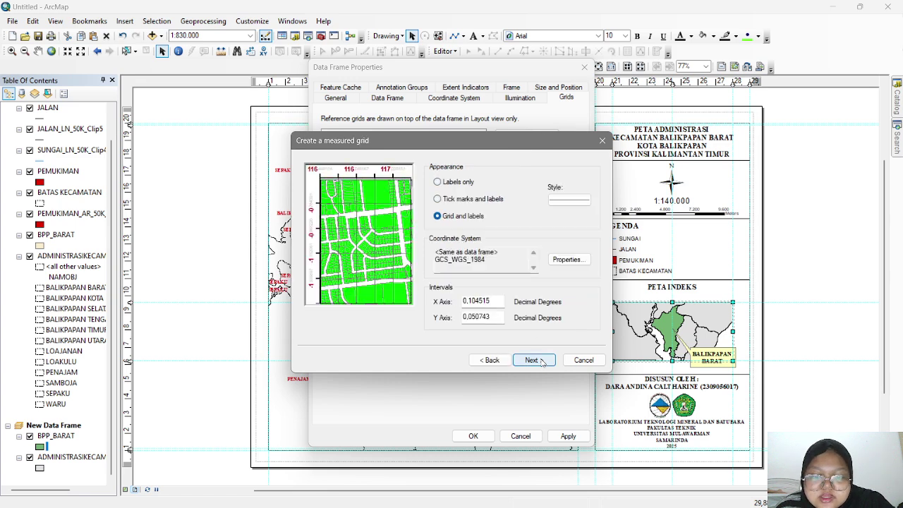
- Cancel the grid and set ADMINISTRASIKECAM's label and display fields to NAMOBJ
left_click(602, 141)
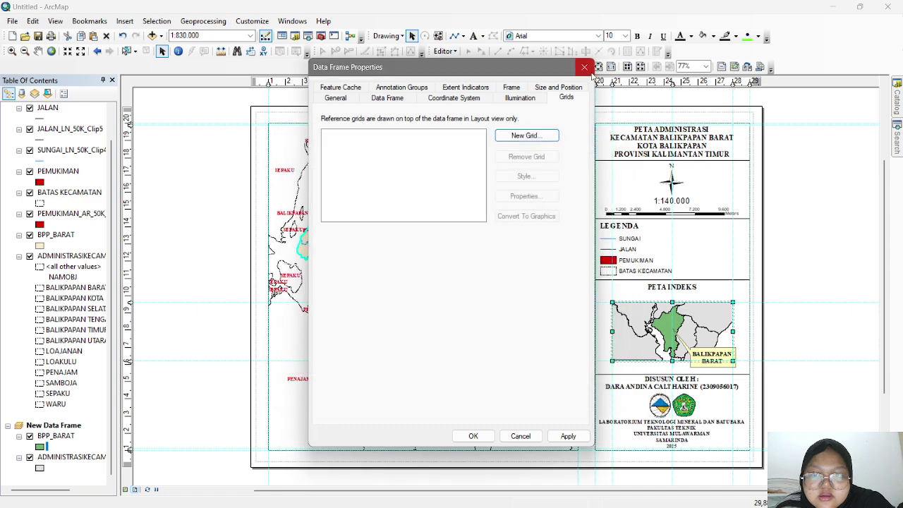
left_click(585, 68)
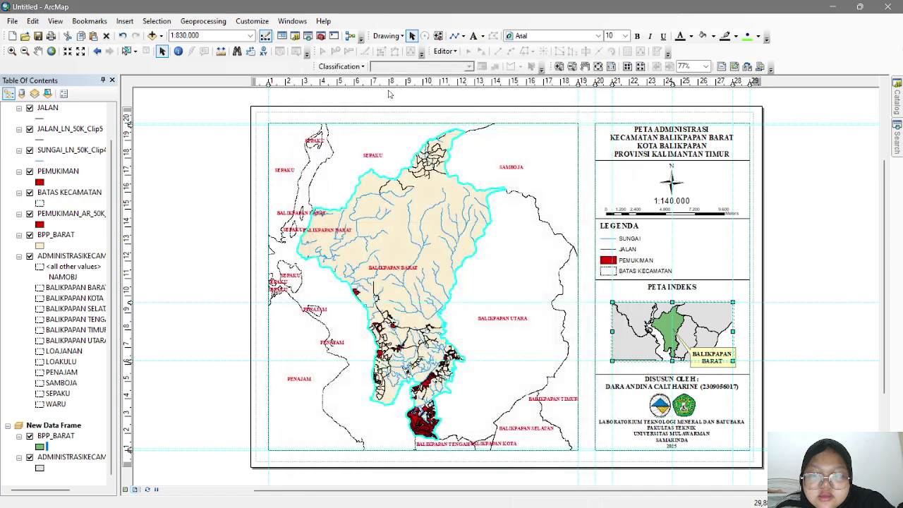
left_click(72, 457)
left_click(63, 456)
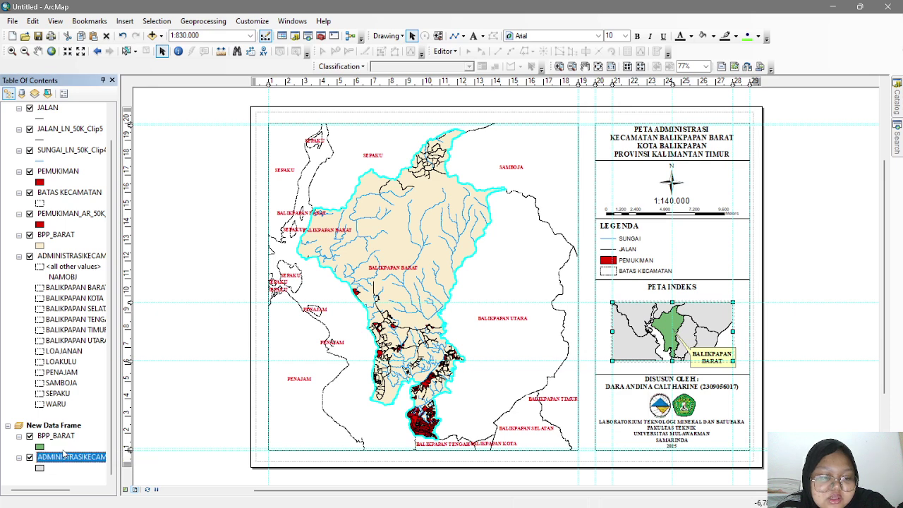
right_click(65, 457)
left_click(91, 446)
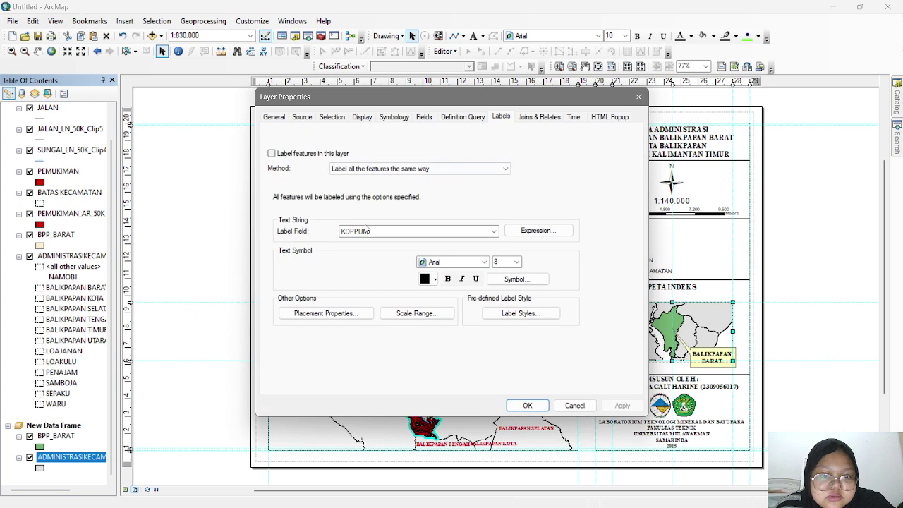
left_click(366, 229)
left_click(362, 247)
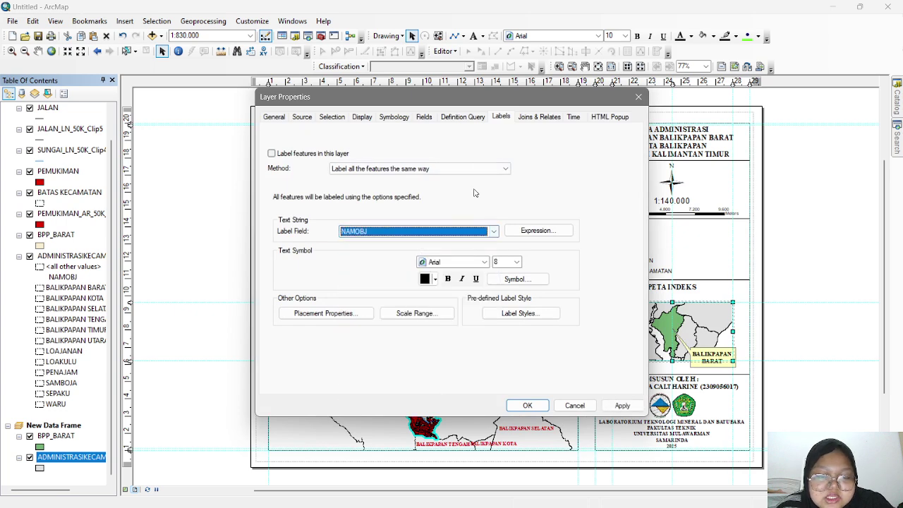
left_click(360, 118)
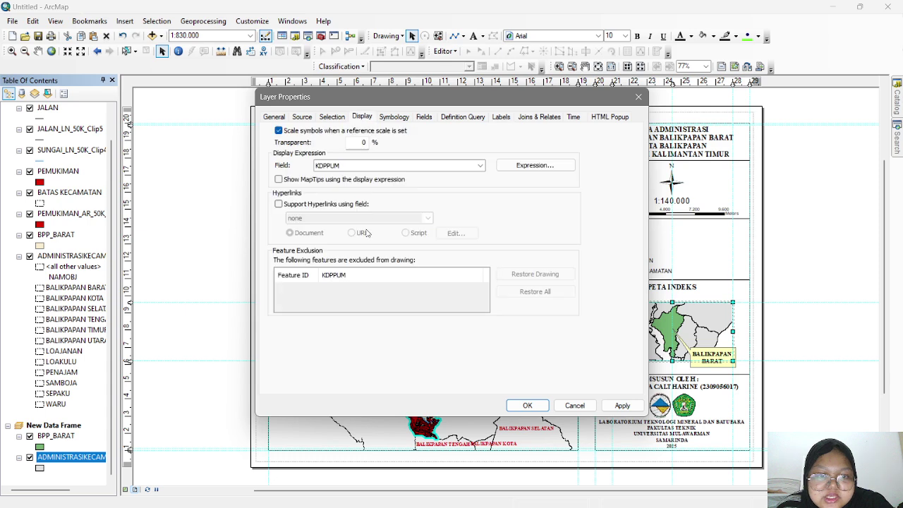
left_click(368, 166)
left_click(371, 180)
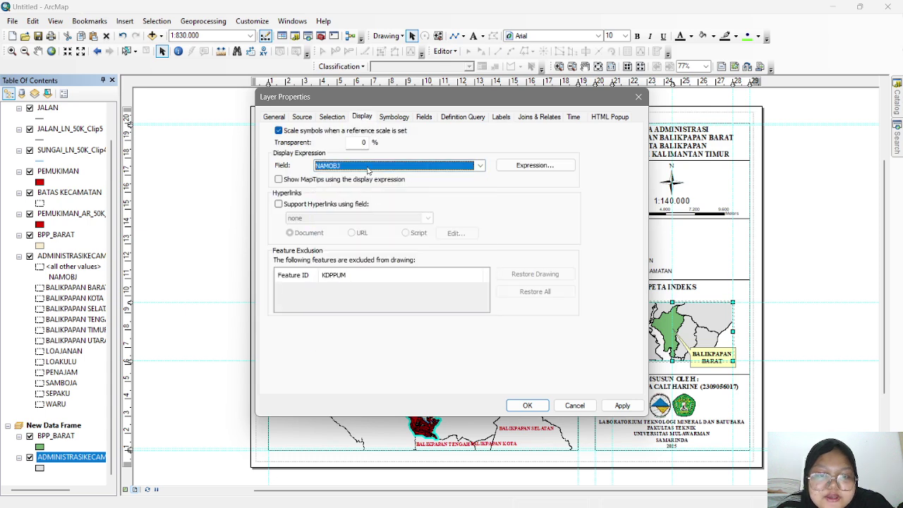
left_click(621, 406)
left_click(527, 405)
- Set the BPP_BARAT layer's display and label fields to NAMOBJ
left_click(55, 436)
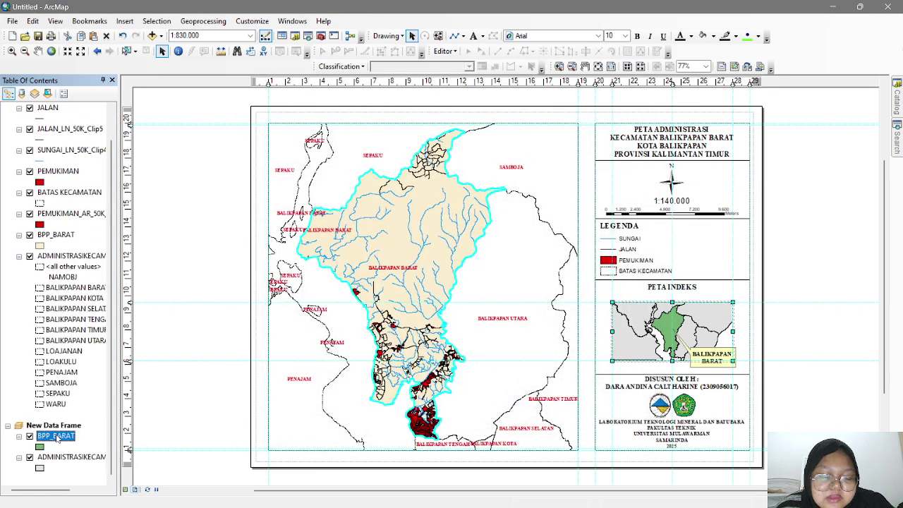
right_click(56, 436)
left_click(77, 426)
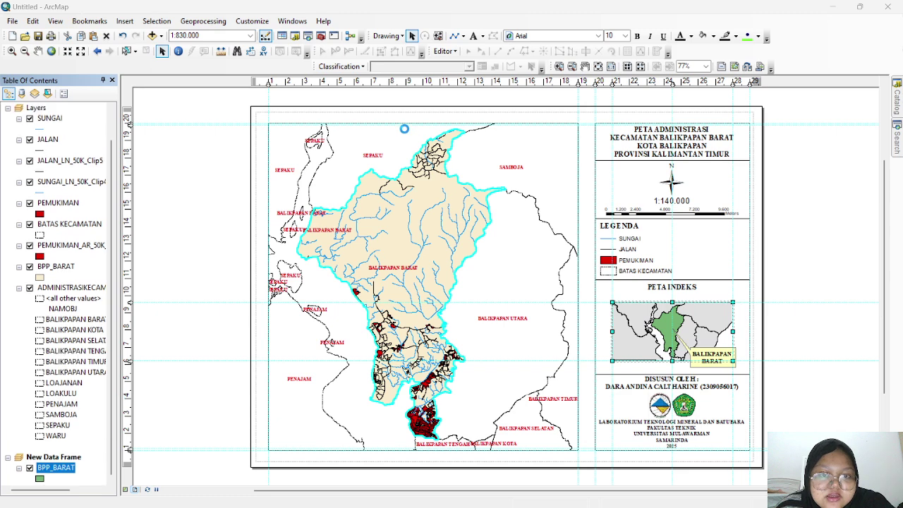
left_click(395, 186)
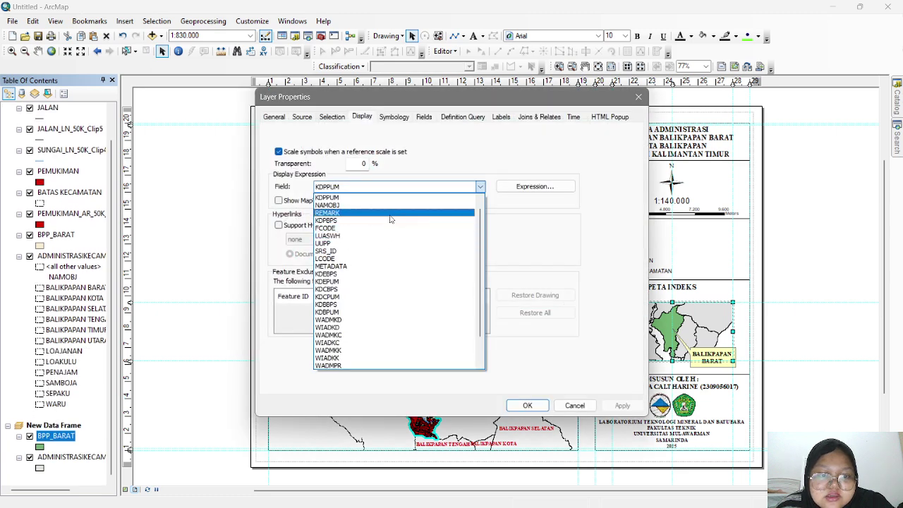
left_click(393, 212)
left_click(501, 116)
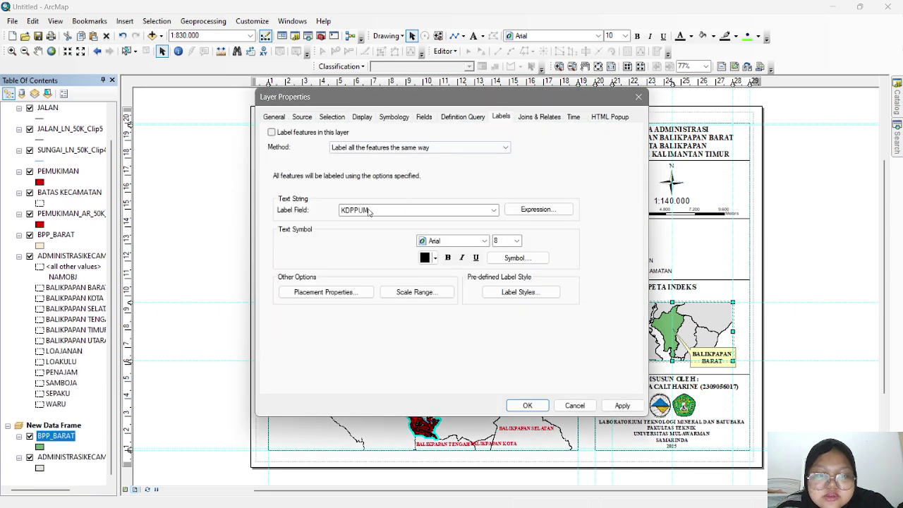
left_click(494, 210)
left_click(495, 300)
left_click(622, 405)
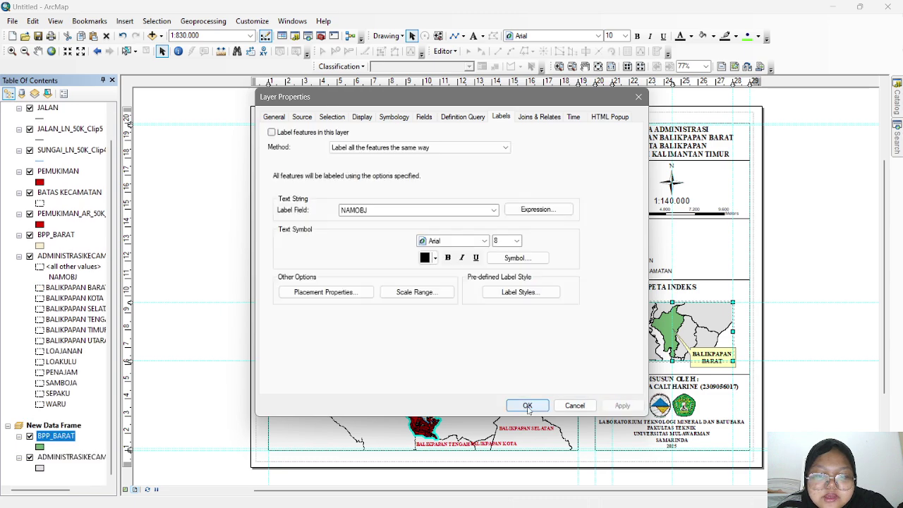
left_click(526, 405)
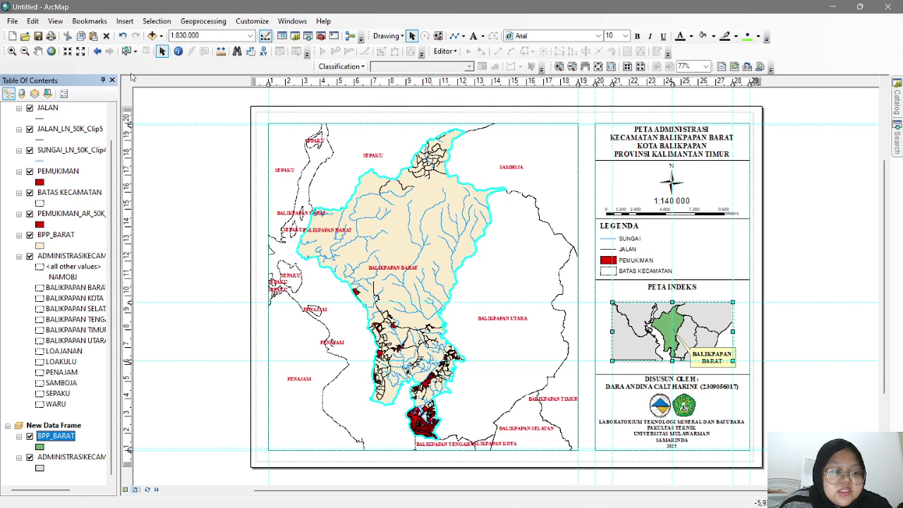
left_click(71, 457)
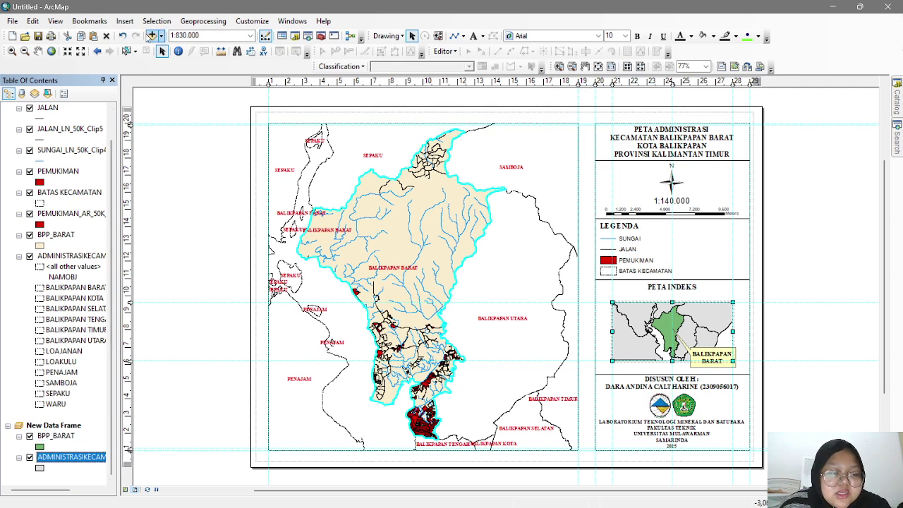
- Expand Projected > UTM > WGS 1984 > Southern Hemisphere in the data frame's coordinate systems
left_click(55, 20)
left_click(100, 159)
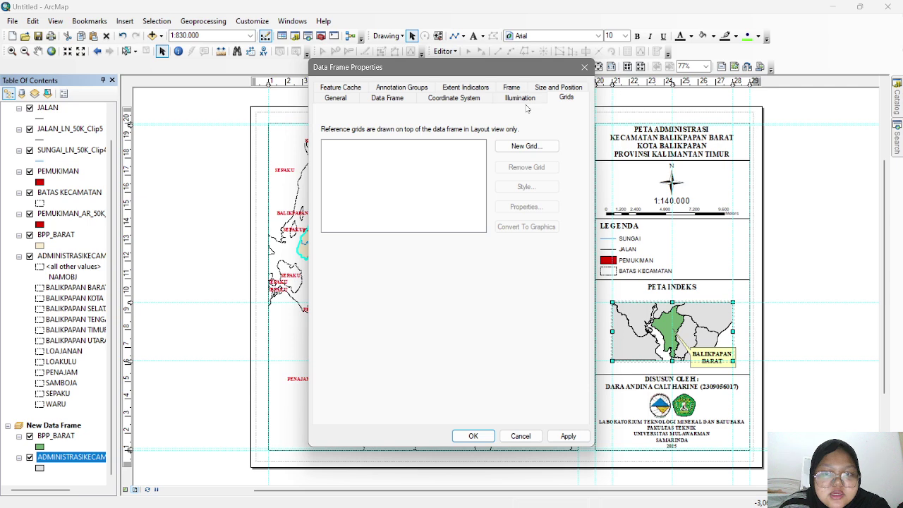
left_click(454, 98)
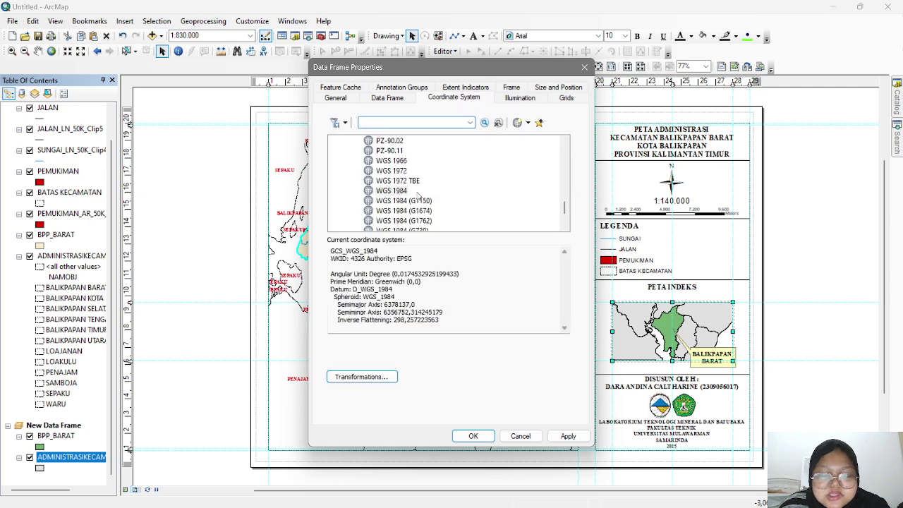
scroll(433, 192, "down", 2)
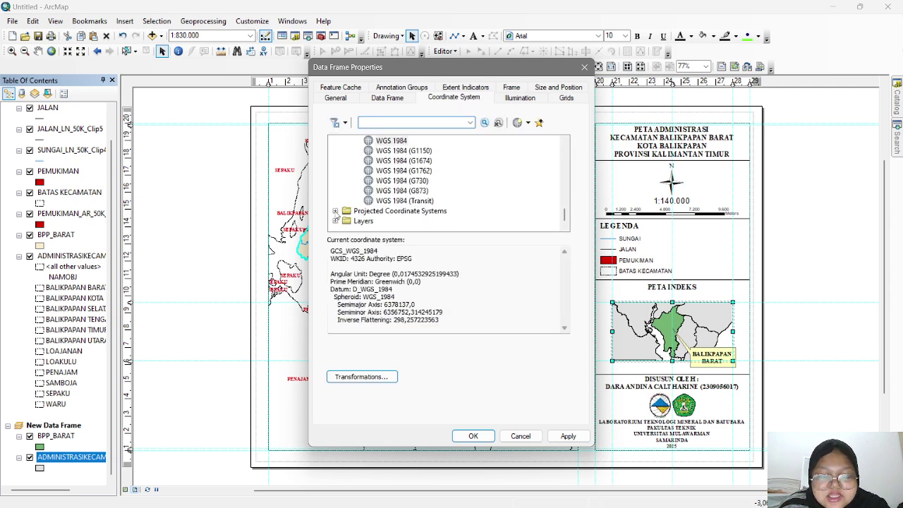
left_click(336, 211)
scroll(359, 203, "down", 3)
left_click(346, 191)
scroll(378, 209, "down", 2)
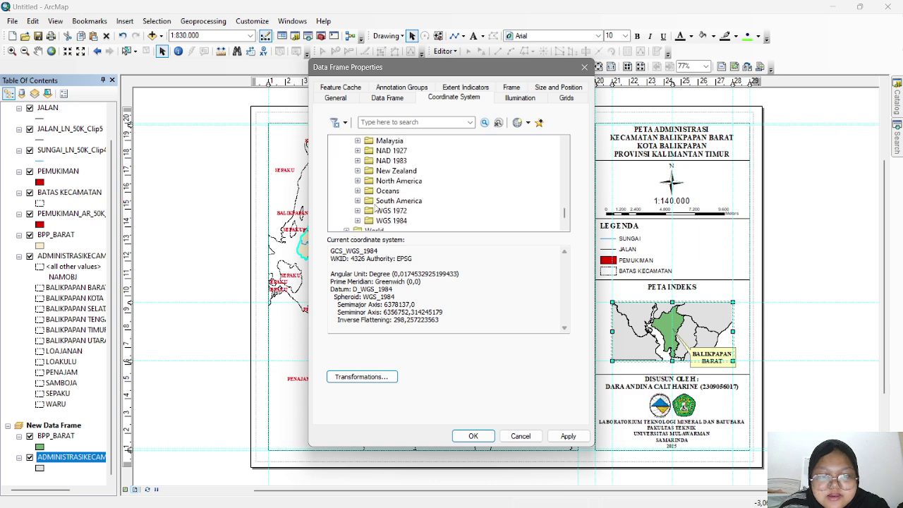
left_click(358, 221)
scroll(409, 206, "down", 1)
left_click(368, 191)
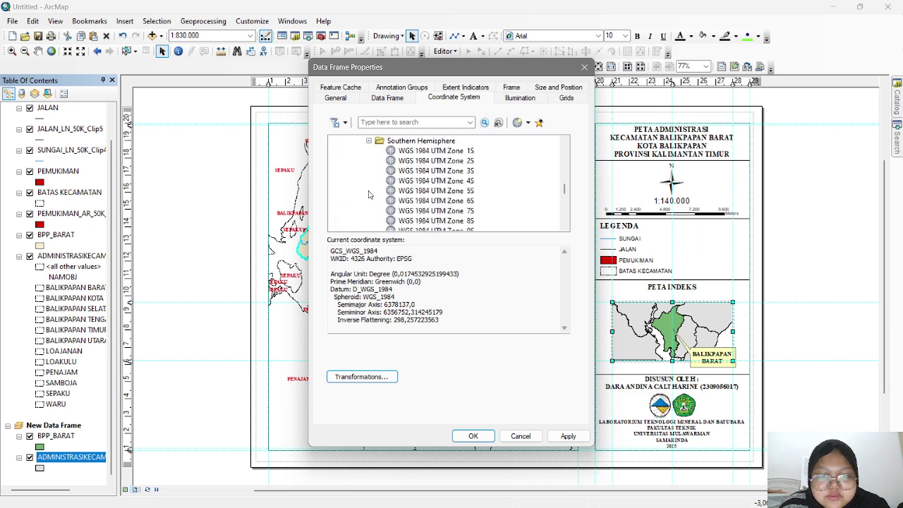
- Apply WGS 1984 UTM Zone 50S as the index map's coordinate system
scroll(508, 185, "down", 3)
scroll(508, 186, "down", 11)
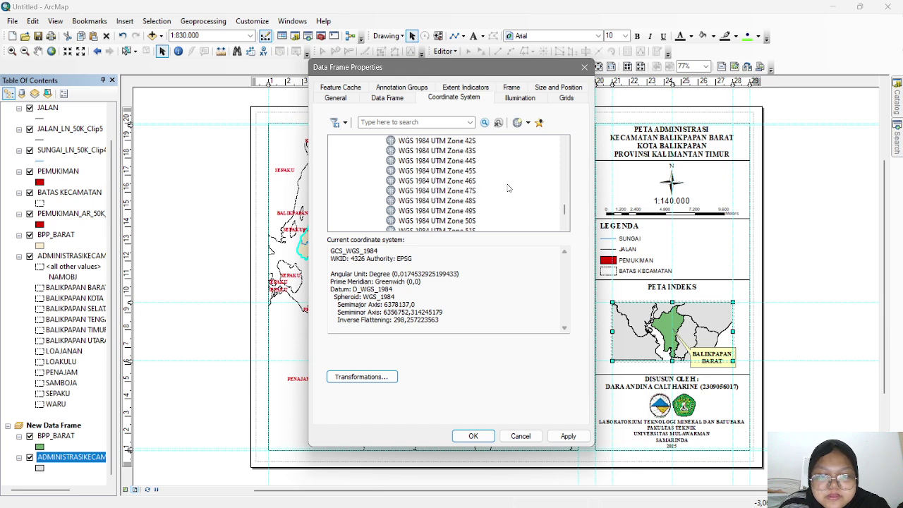
left_click(417, 220)
left_click(567, 436)
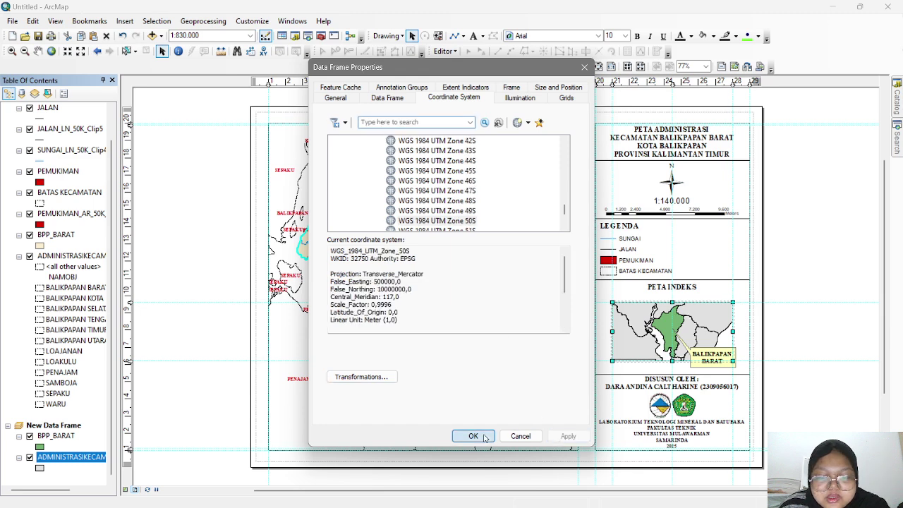
left_click(472, 436)
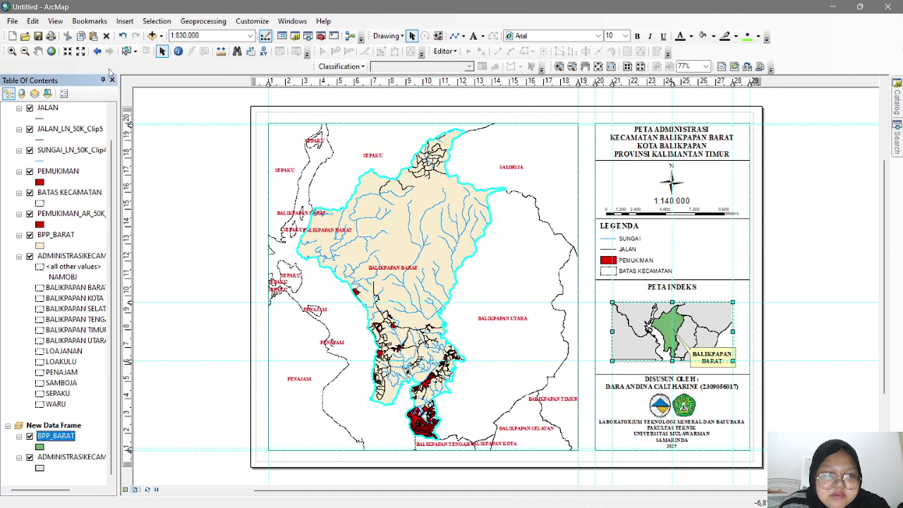
left_click(55, 21)
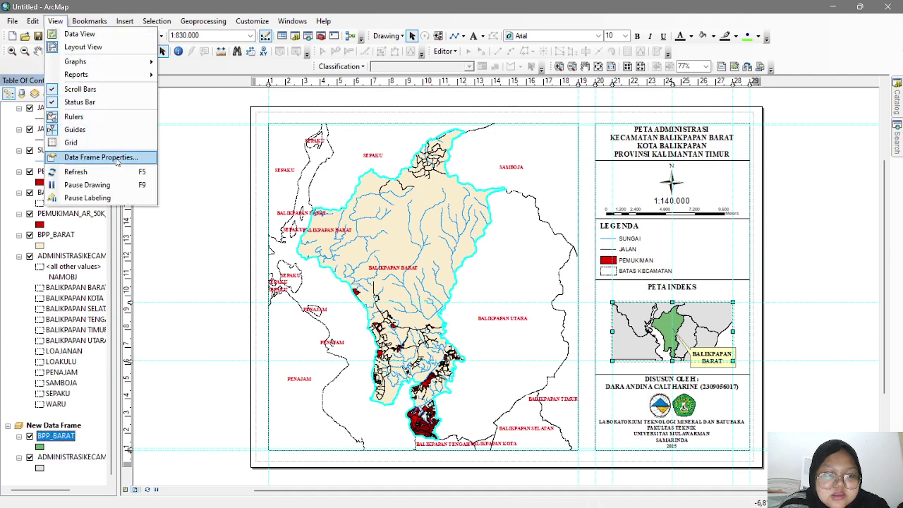
- Reapply the WGS 1984 UTM Zone 50S coordinate system to the inset map
left_click(88, 155)
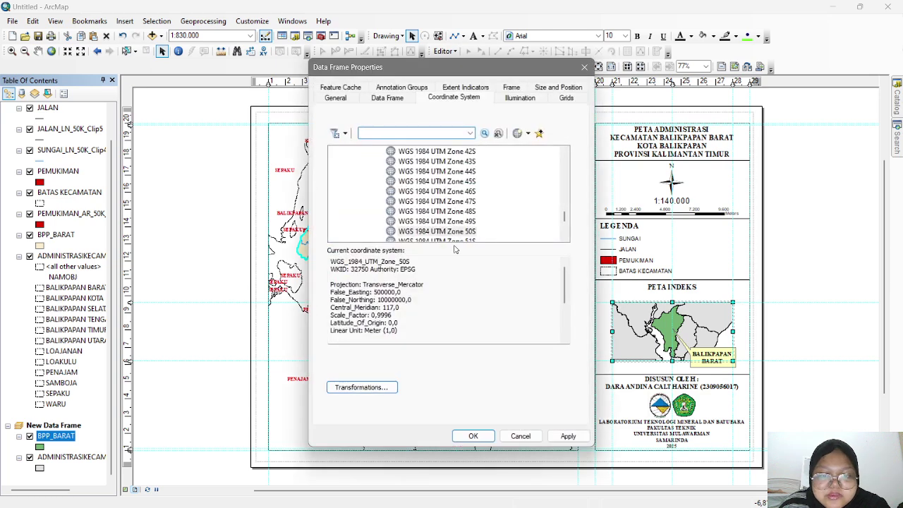
left_click(568, 436)
left_click(471, 435)
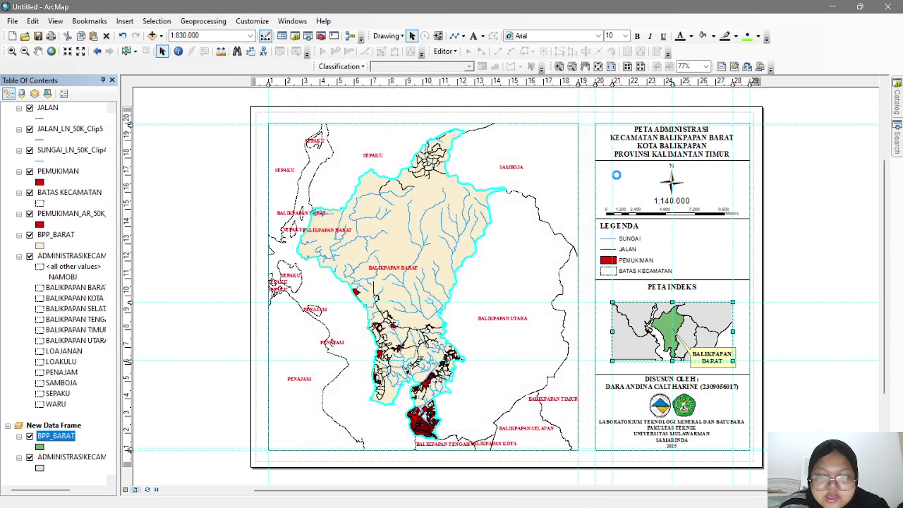
- Add a Measured Grid with default settings and coordinate labels to the inset map
right_click(702, 321)
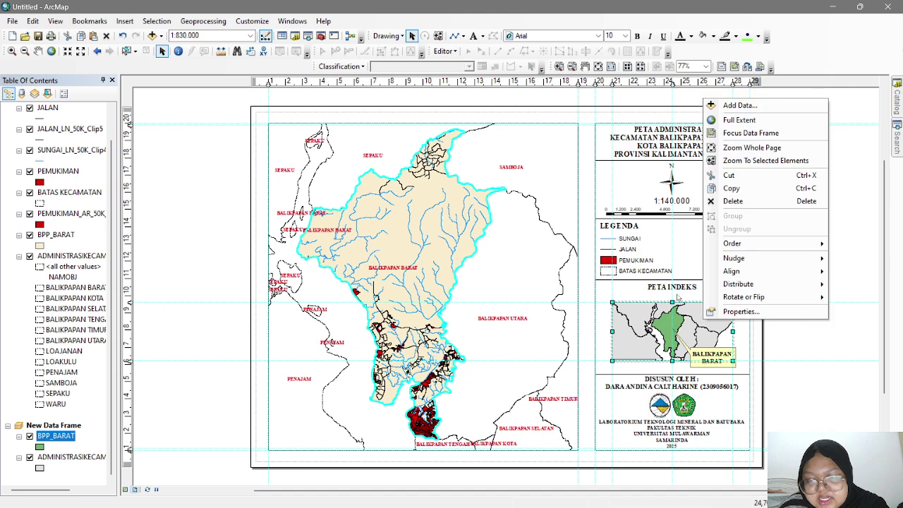
left_click(733, 311)
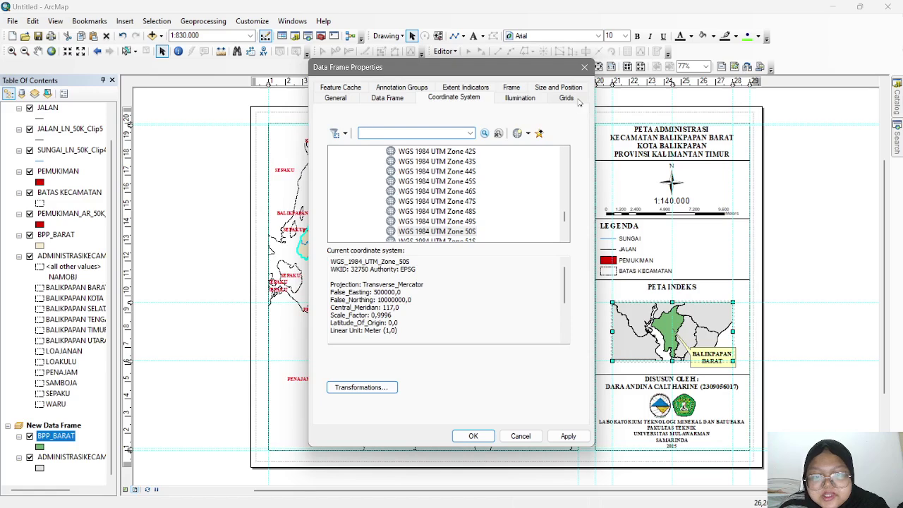
left_click(575, 100)
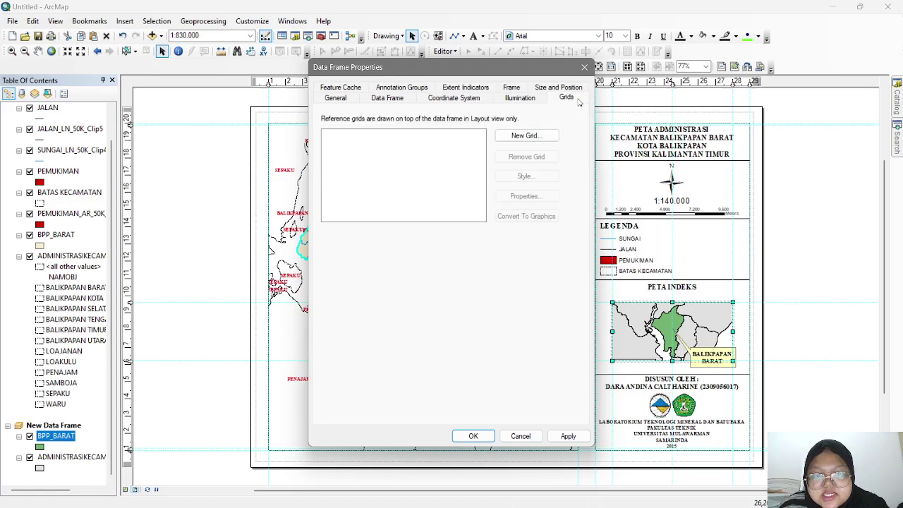
left_click(549, 139)
left_click(454, 226)
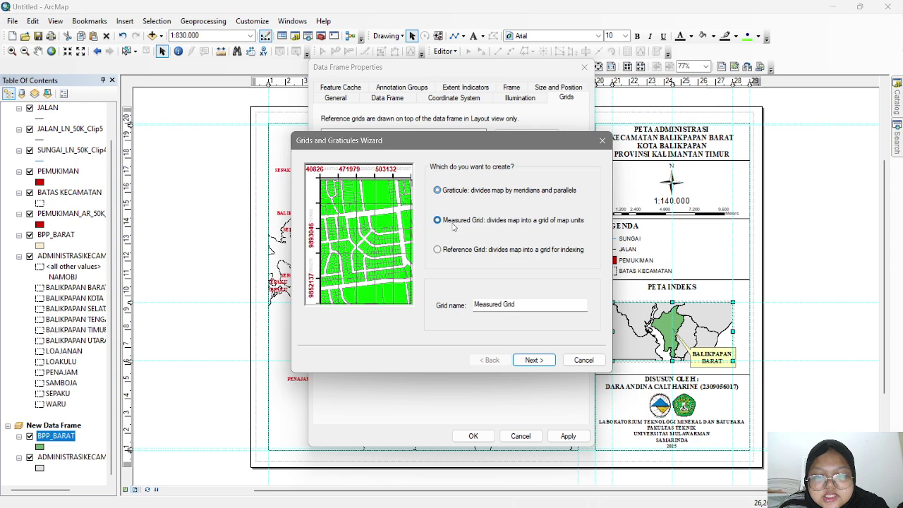
left_click(536, 360)
left_click(534, 360)
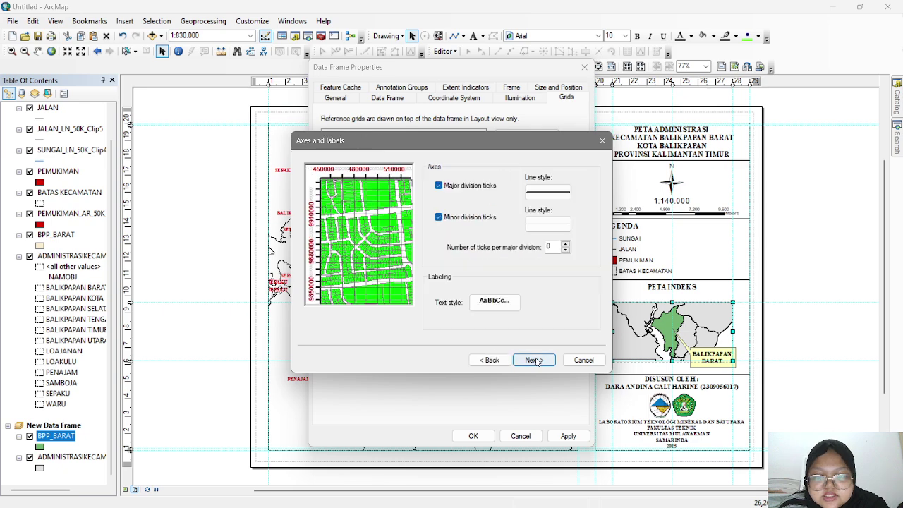
left_click(535, 360)
left_click(534, 360)
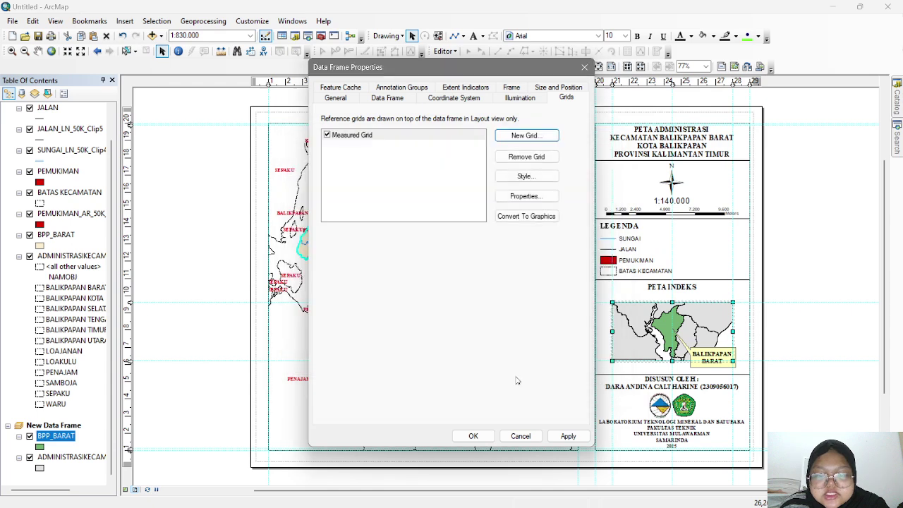
left_click(560, 436)
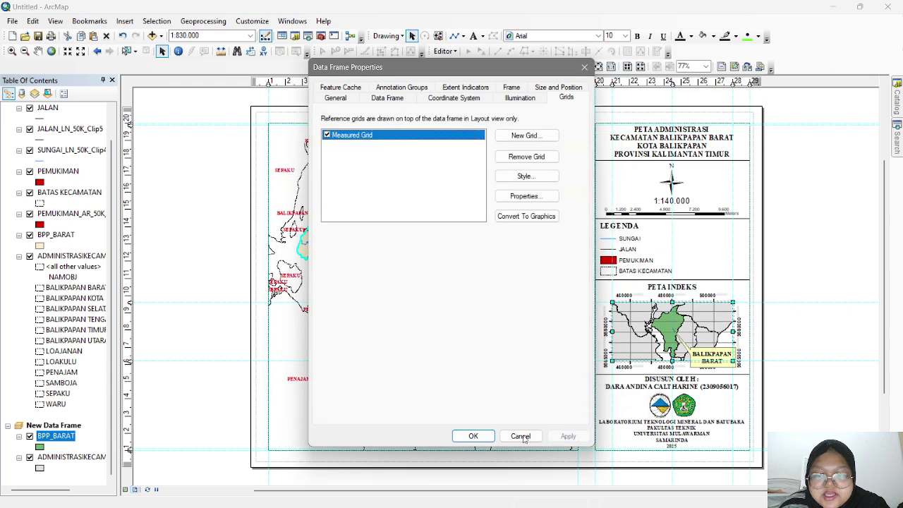
left_click(471, 437)
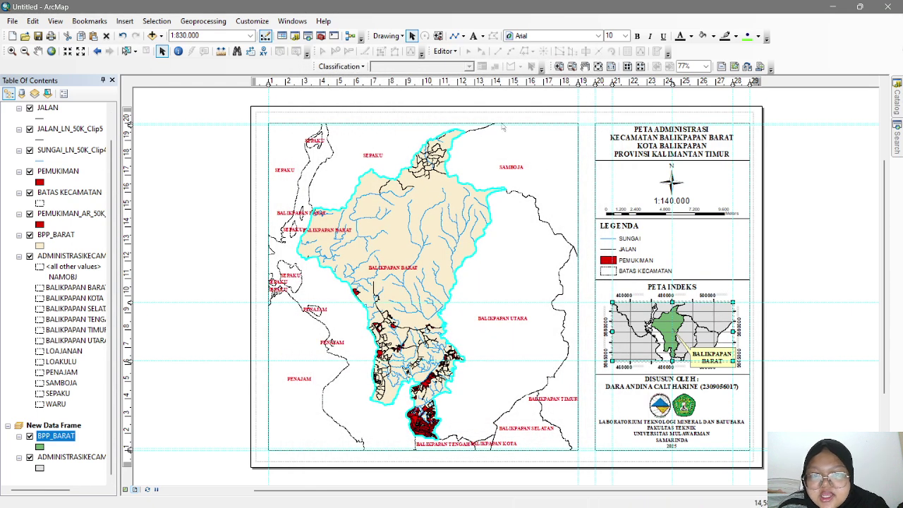
left_click(554, 140)
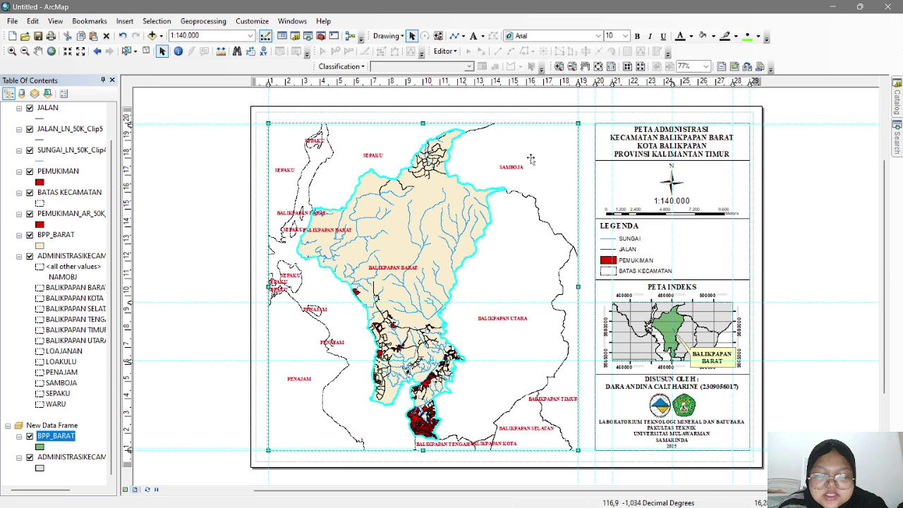
- Increase the label font size of the ADMINISTRASIKECAMATAN district names on the main map
right_click(71, 256)
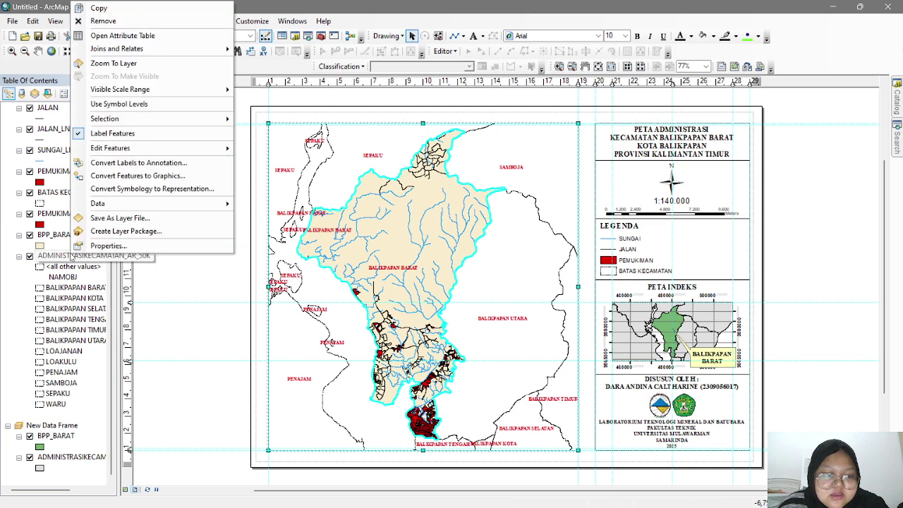
left_click(85, 246)
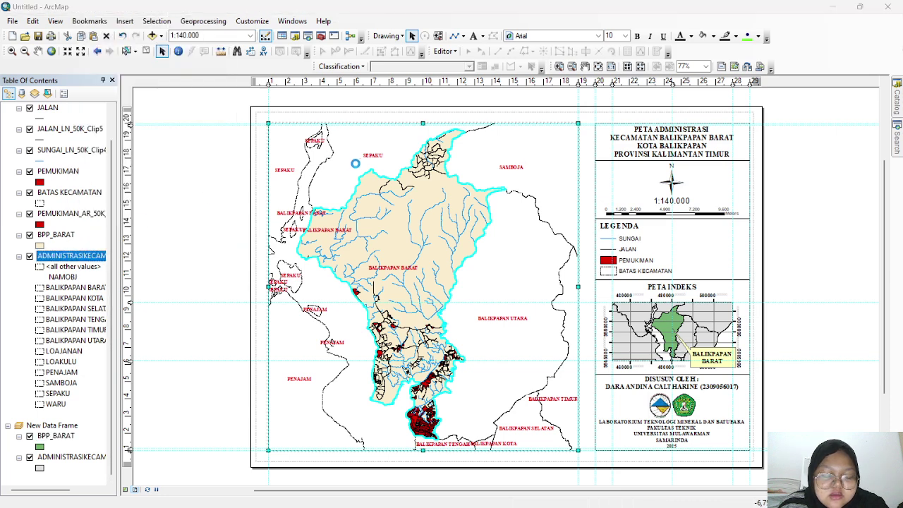
left_click(517, 261)
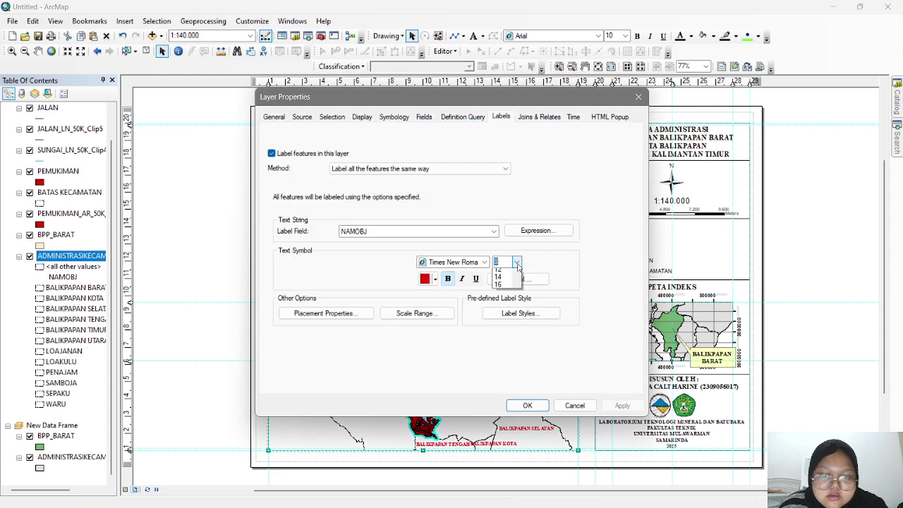
left_click(505, 287)
left_click(622, 406)
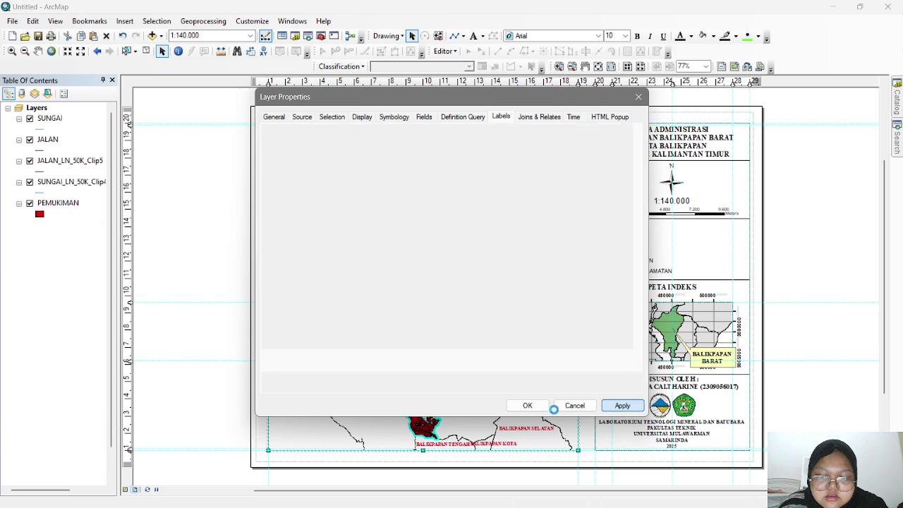
left_click(527, 405)
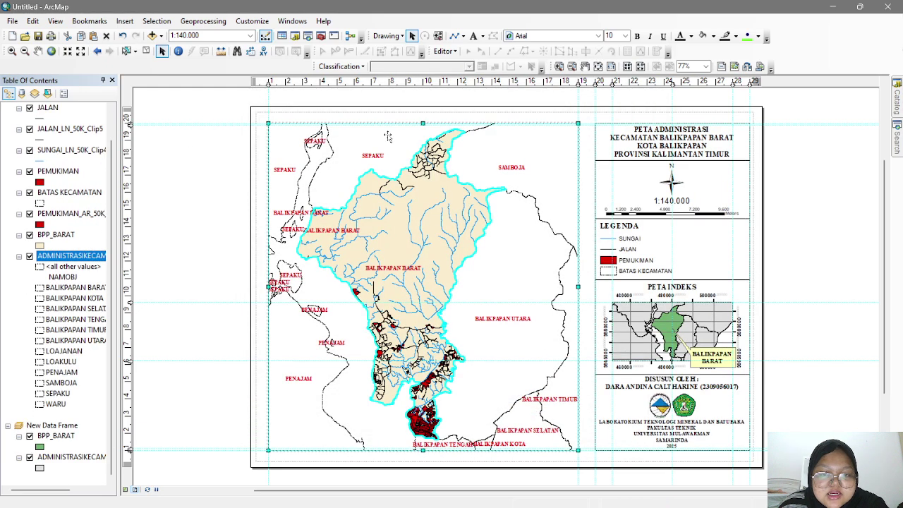
right_click(388, 136)
- Add a Measured Grid at 5000-metre intervals with edge coordinate labels to the main map
left_click(425, 347)
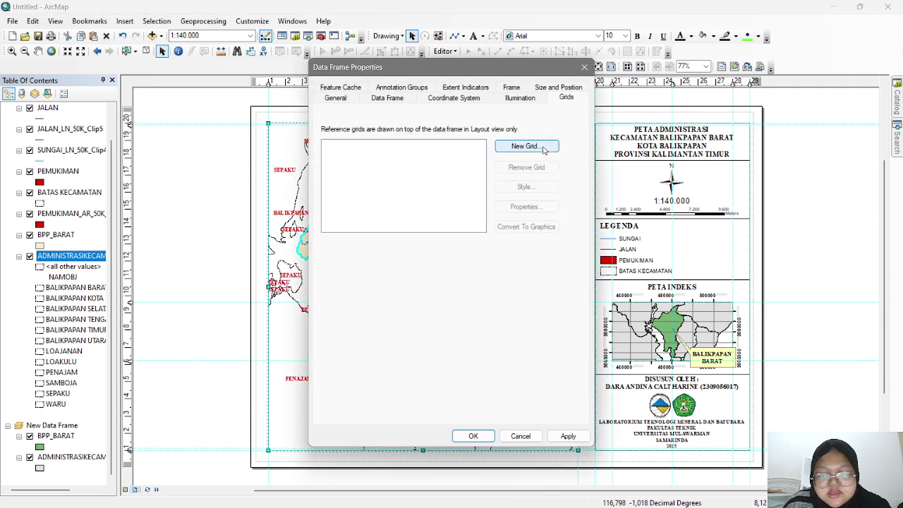
left_click(544, 147)
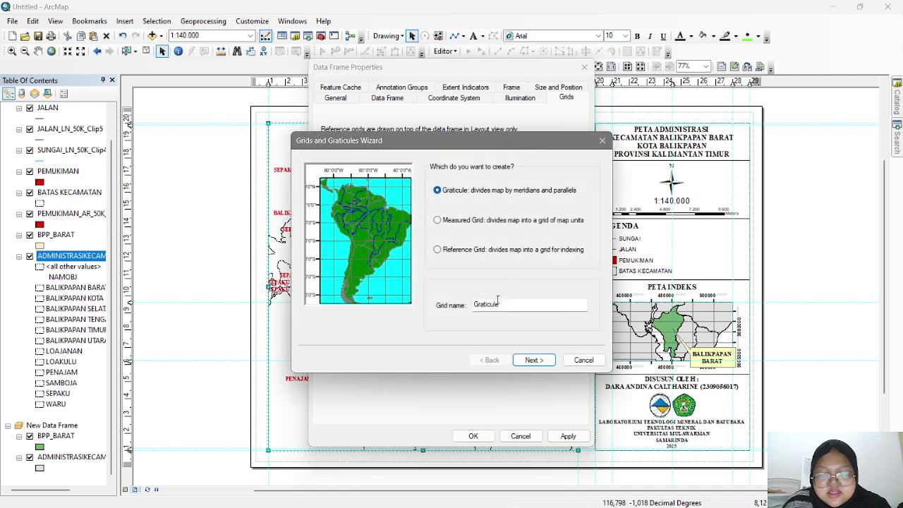
left_click(457, 220)
left_click(530, 360)
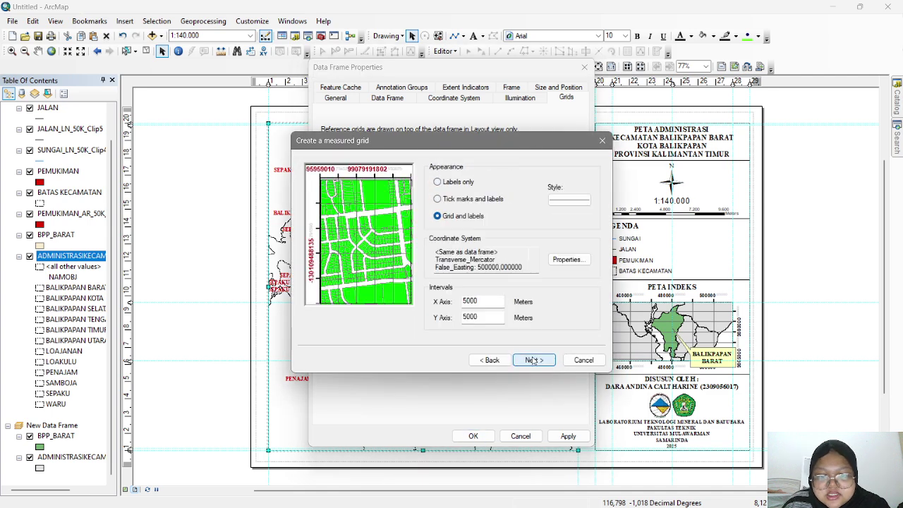
left_click(532, 360)
left_click(533, 360)
left_click(531, 360)
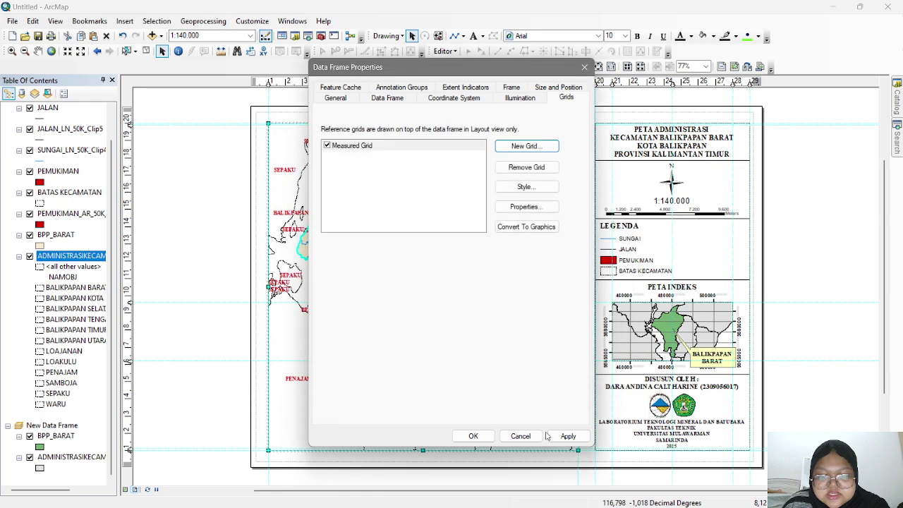
left_click(558, 437)
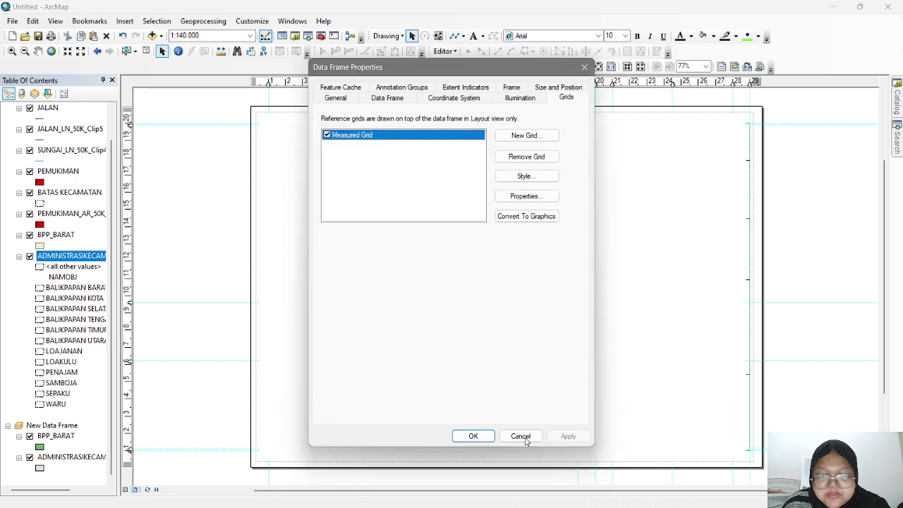
left_click(474, 436)
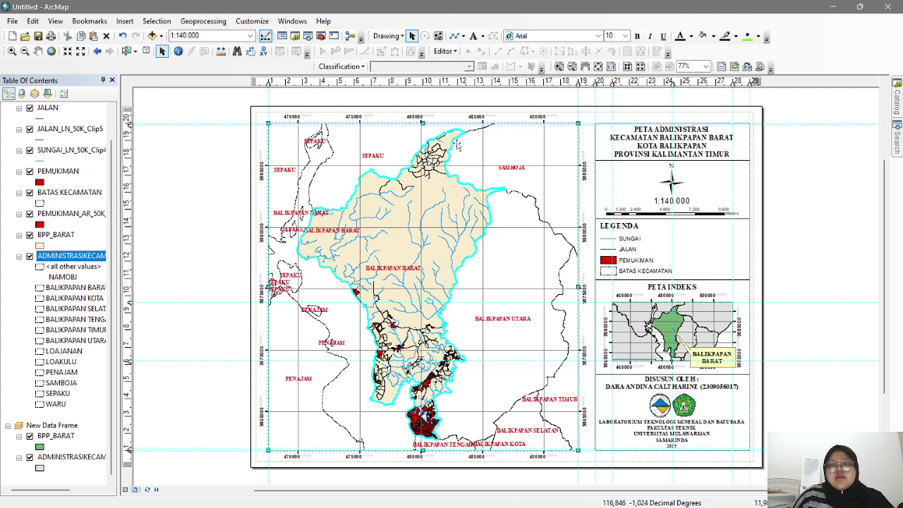
- Begin Save As and browse to the SIG AC 1 folder on New Volume (D:)
left_click(14, 21)
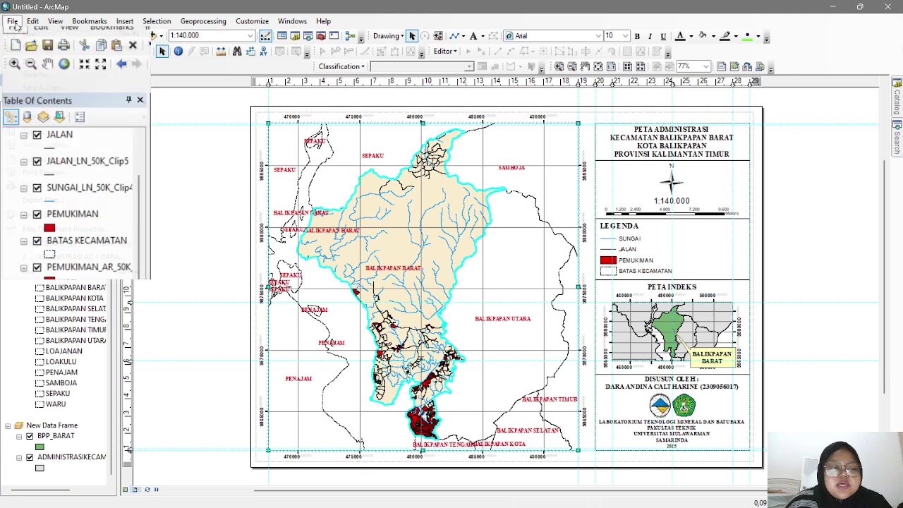
left_click(32, 21)
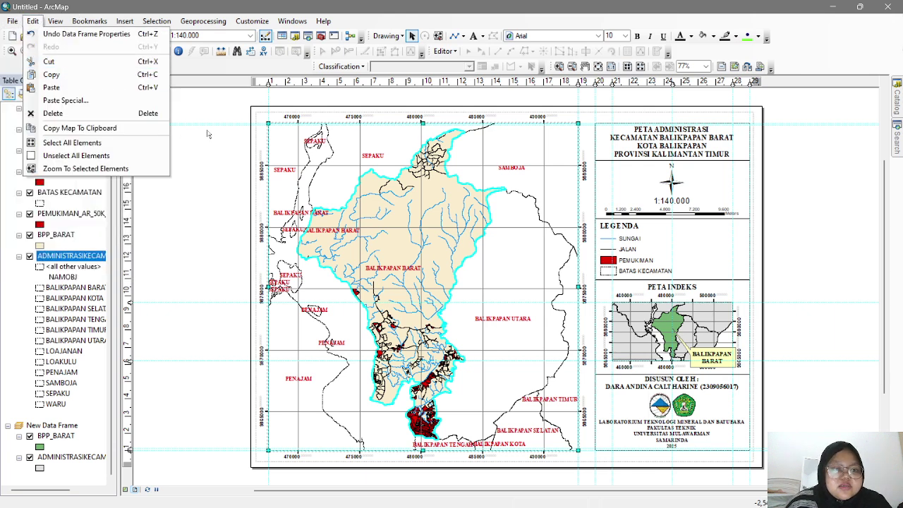
left_click(12, 21)
left_click(13, 21)
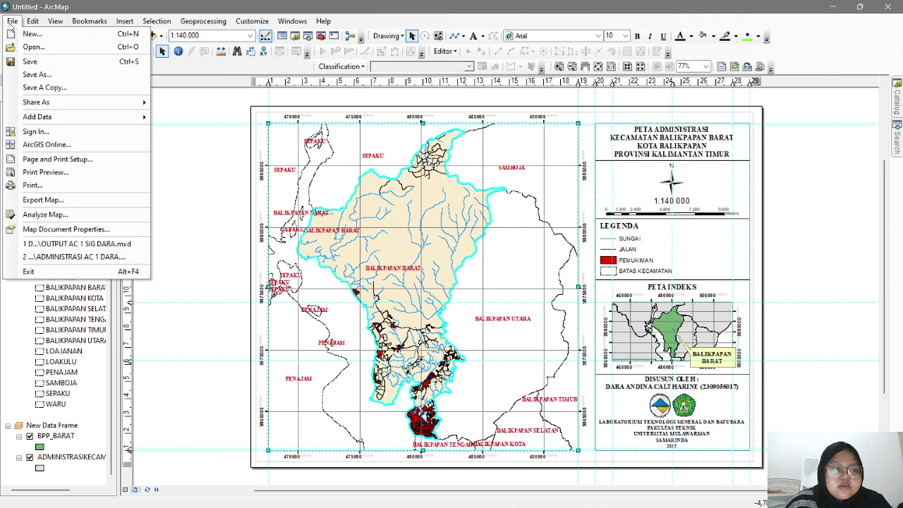
left_click(37, 75)
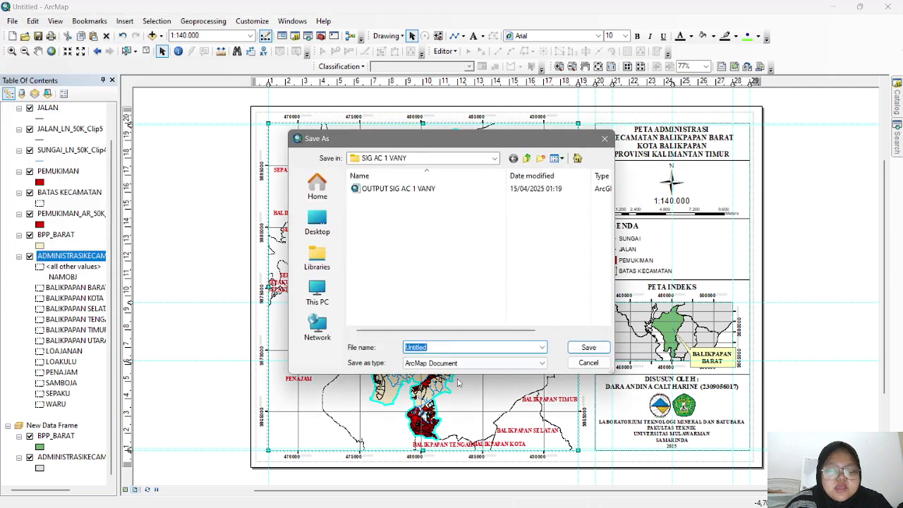
left_click(405, 160)
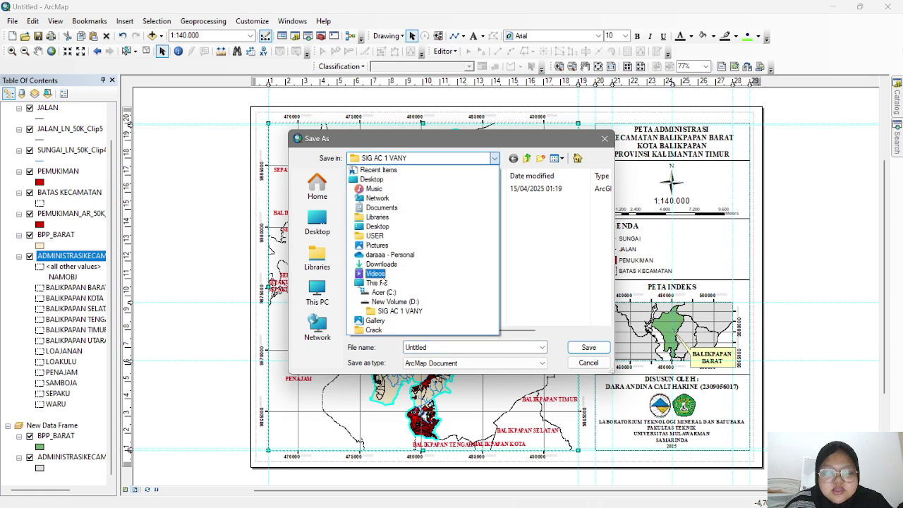
left_click(326, 292)
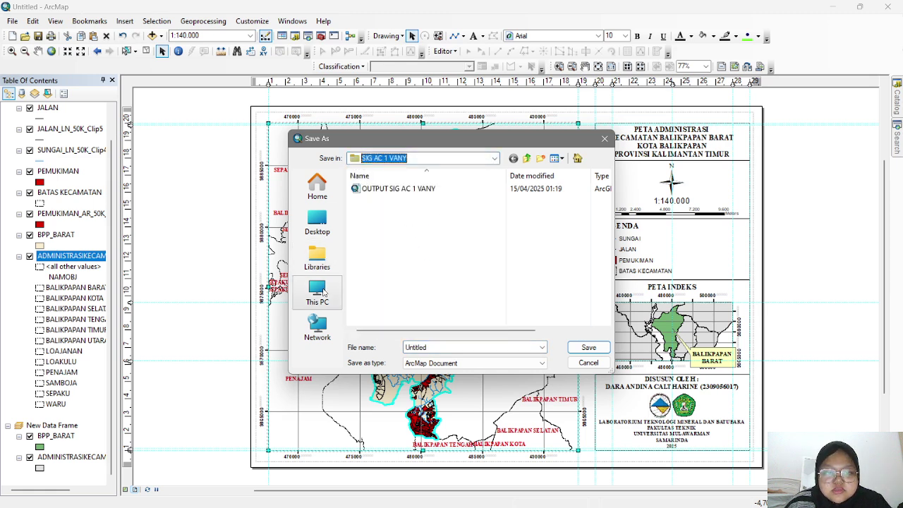
left_click(325, 292)
double_click(385, 229)
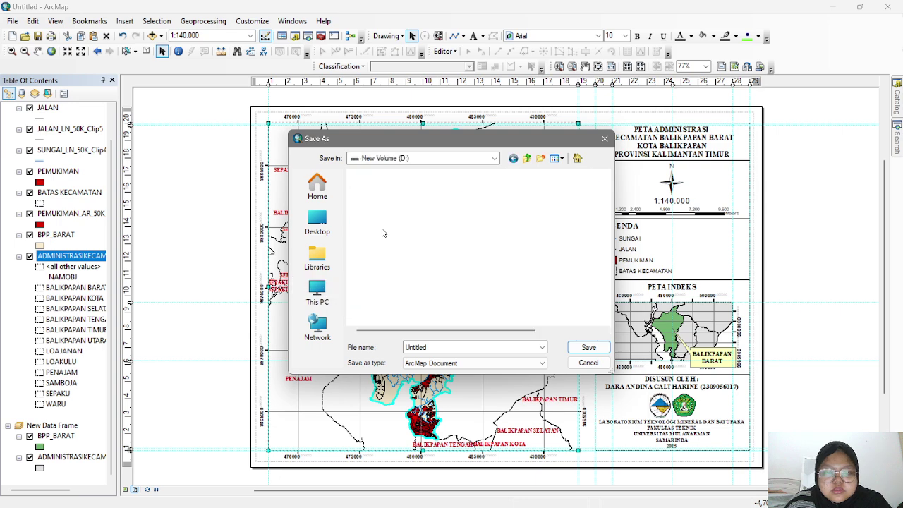
scroll(393, 236, "down", 4)
scroll(393, 236, "down", 2)
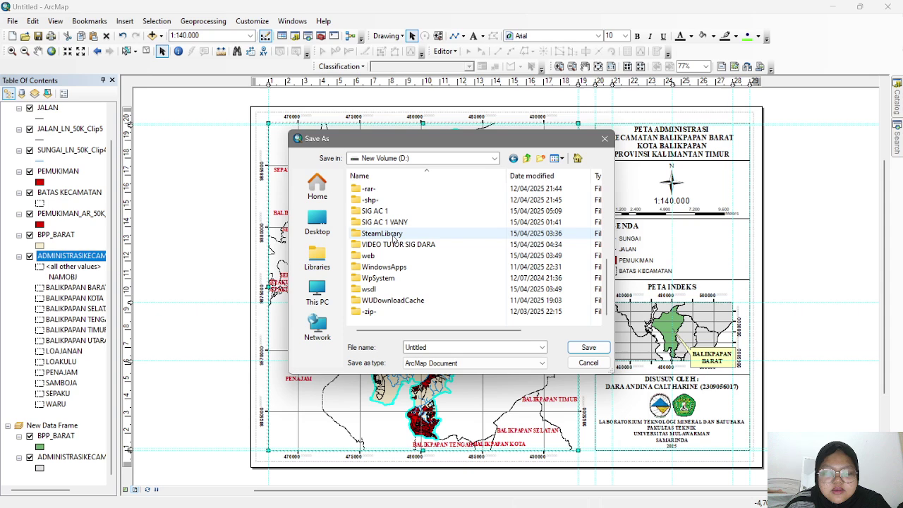
double_click(425, 211)
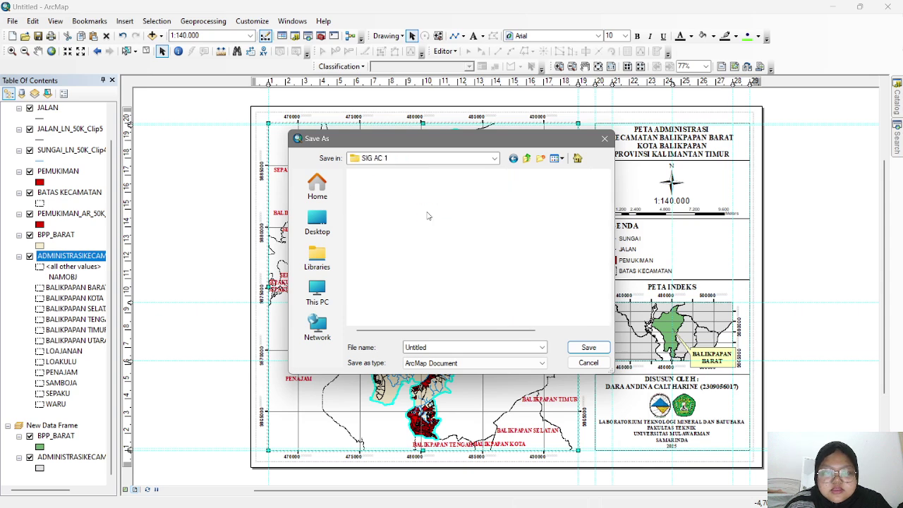
- Name the document PETA ADMINISTRASI BPP BARAT and save it
double_click(436, 347)
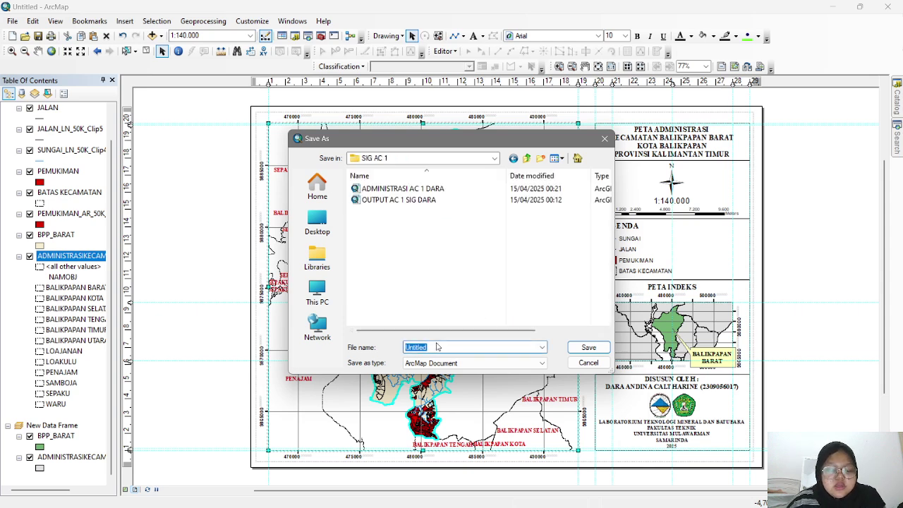
type("TUO")
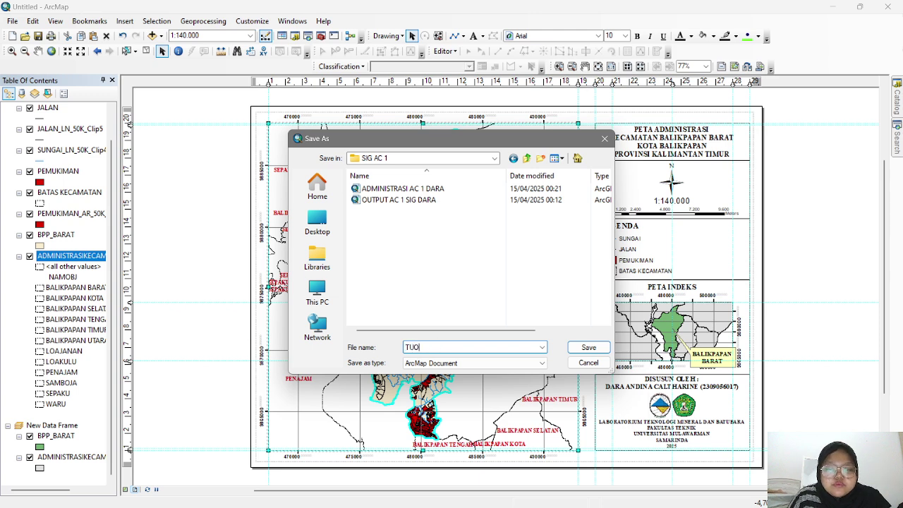
type("S")
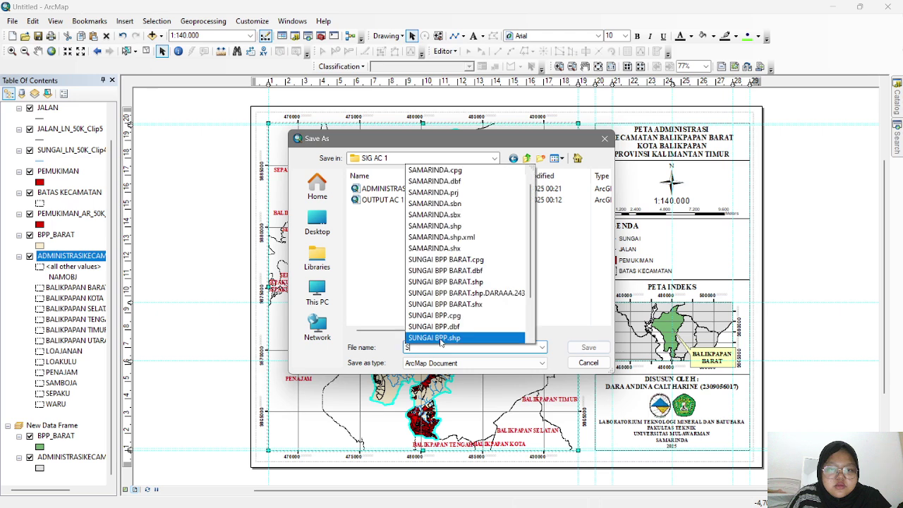
key("BackSpace")
type("B")
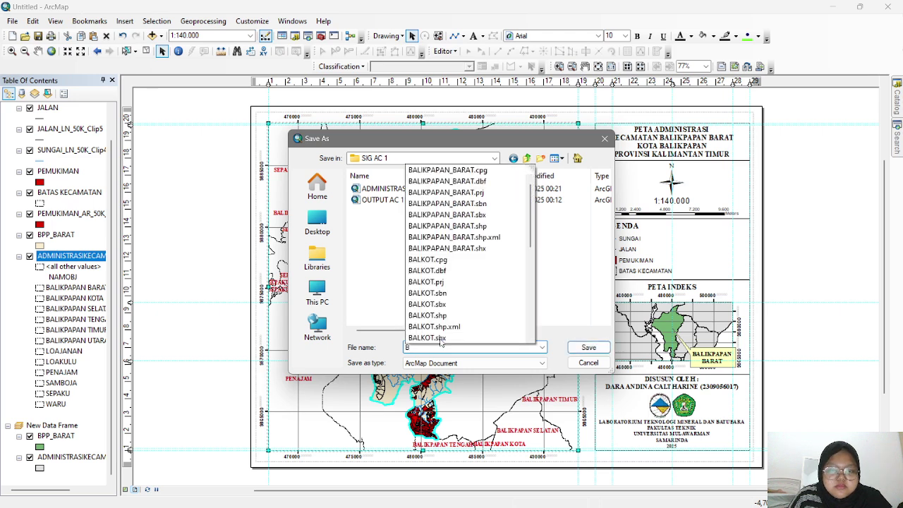
type("ALI")
key("BackSpace")
key("BackSpace")
key("BackSpace")
key("BackSpace")
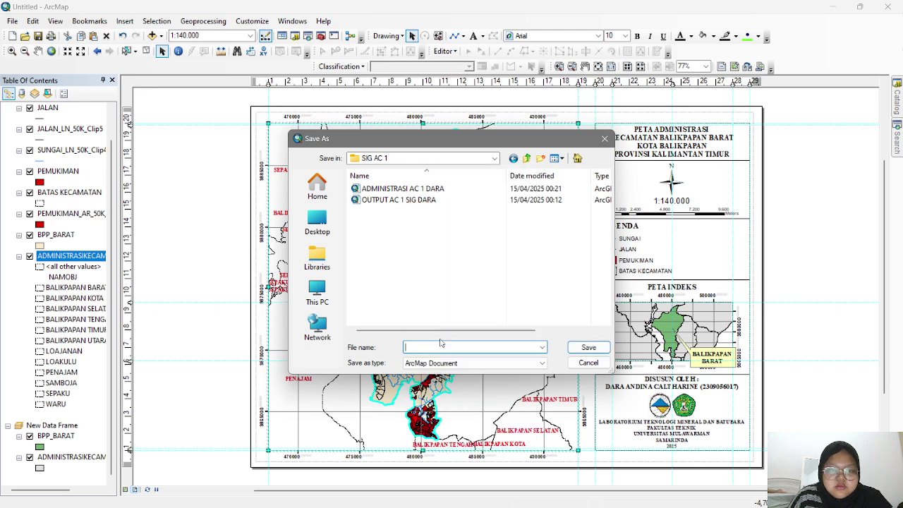
type("PETA ADMINISTRASI BPP BARAT")
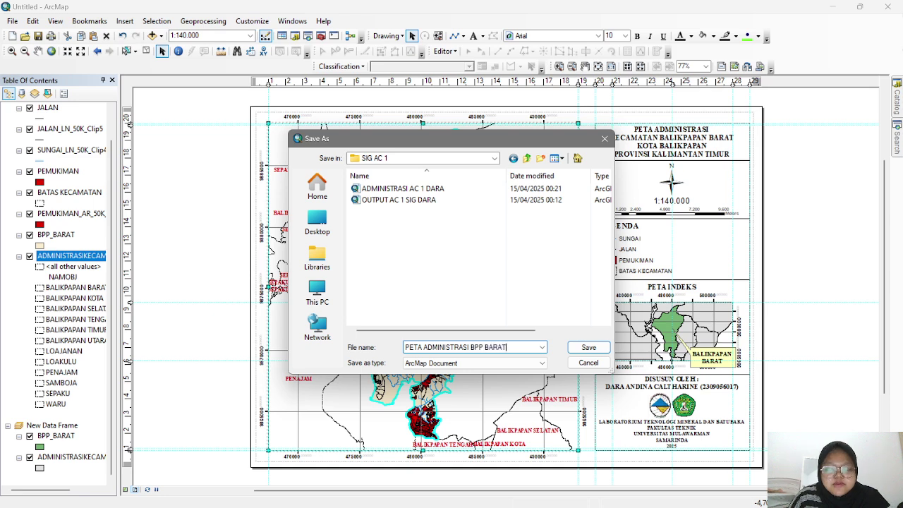
left_click(597, 354)
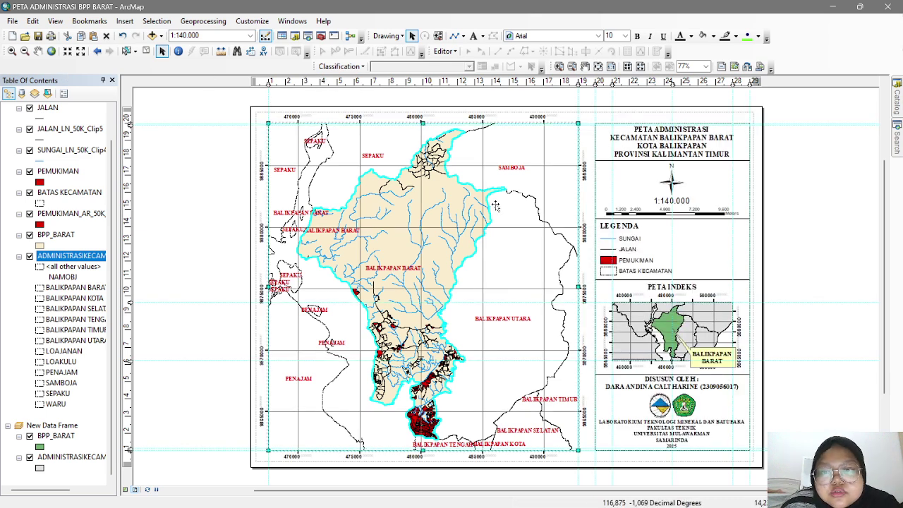
- Export the layout as PDF 'PETA ADMINISTRASI BPP BARAT' into the Documents folder
left_click(13, 21)
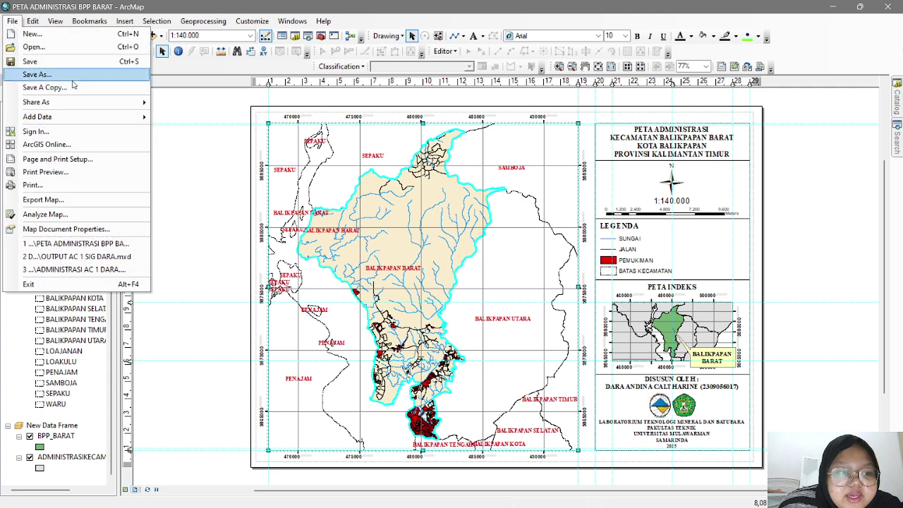
left_click(96, 199)
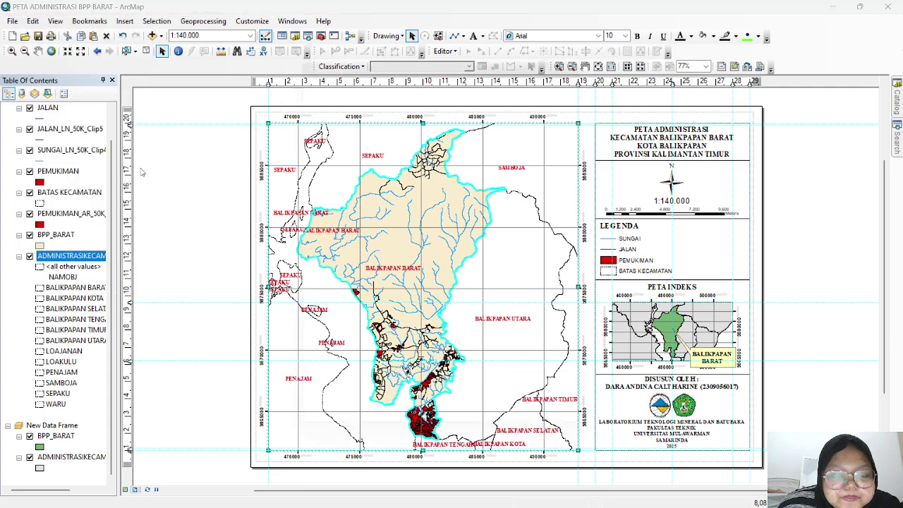
left_click(479, 274)
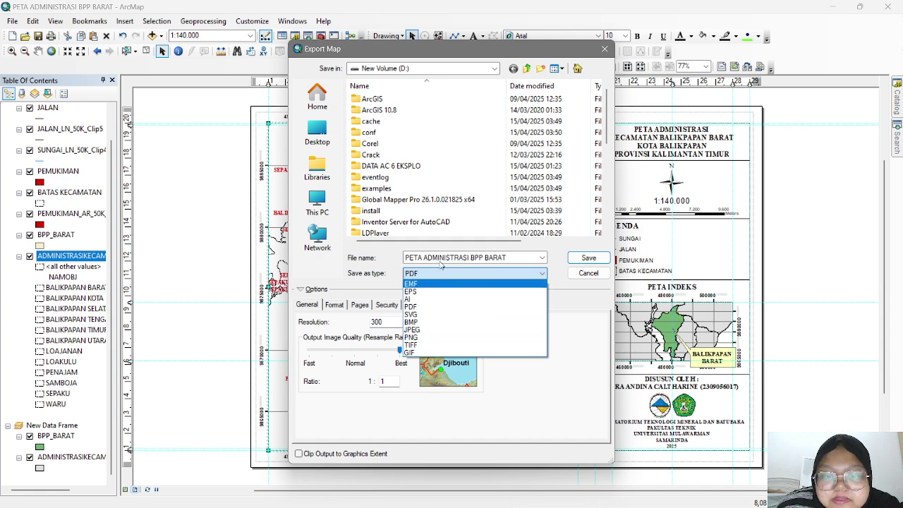
left_click(520, 276)
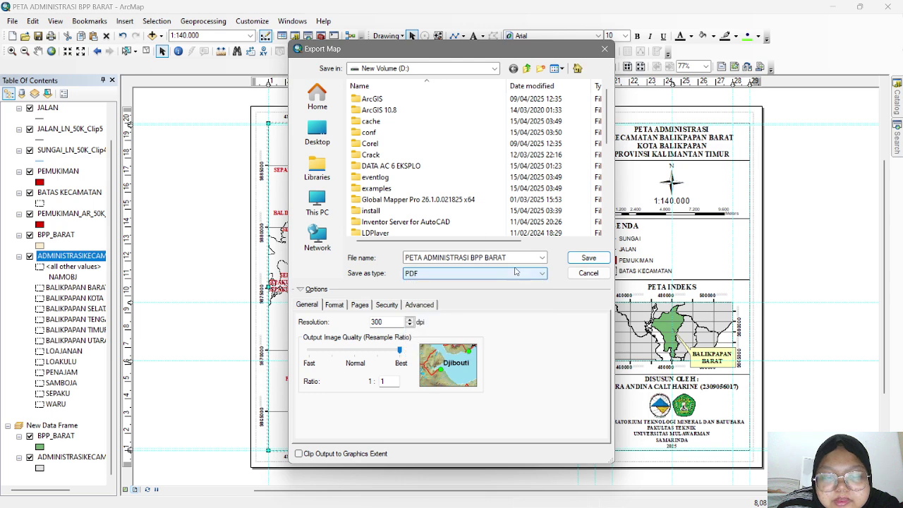
left_click(321, 136)
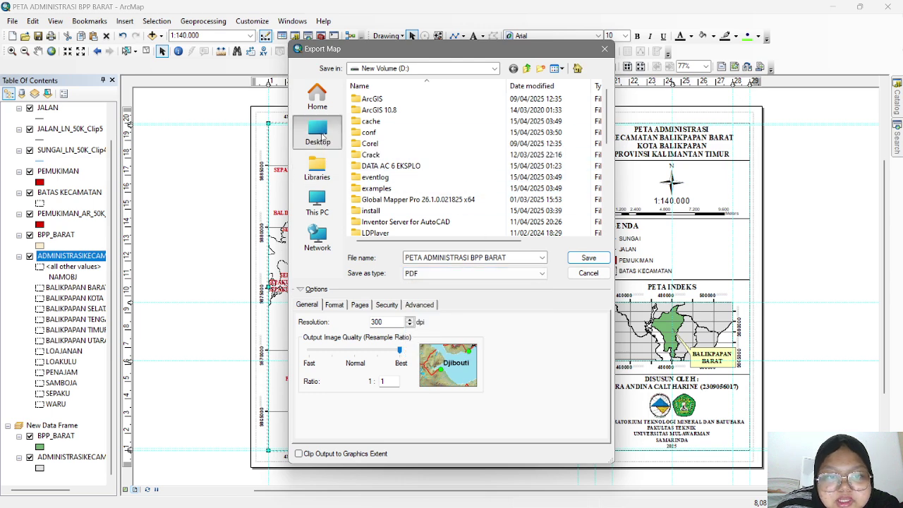
left_click(317, 98)
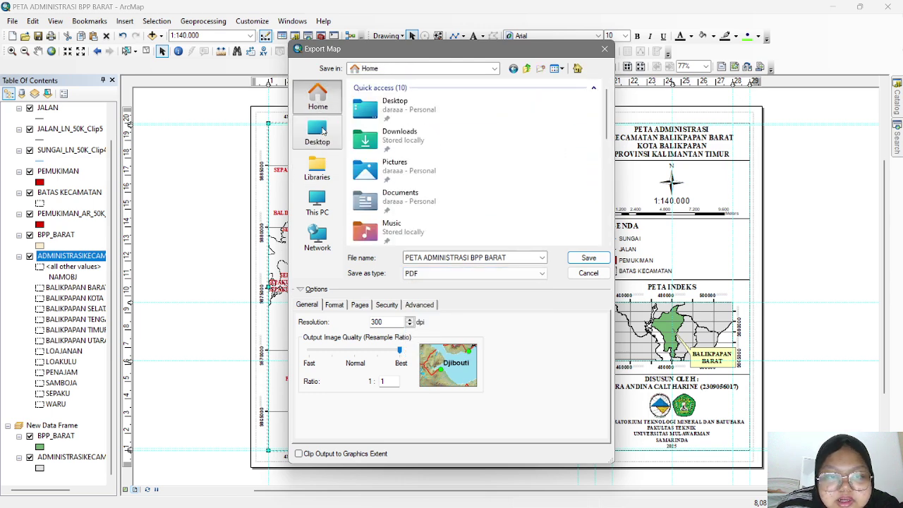
double_click(419, 201)
scroll(403, 162, "down", 2)
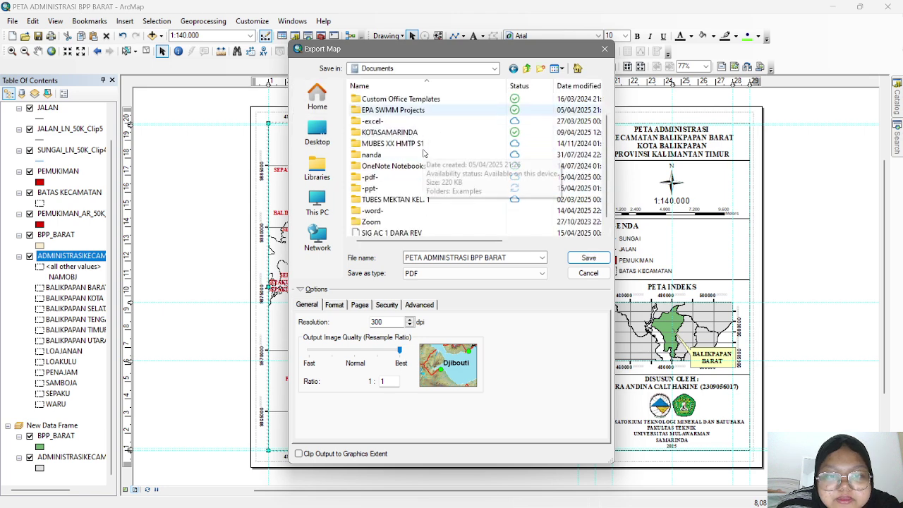
left_click(591, 258)
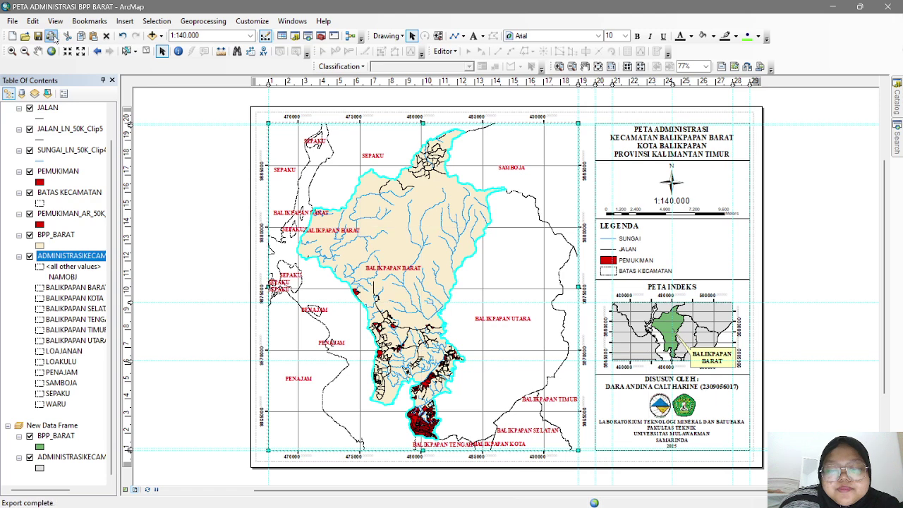
- Start a Export Map of the layout with JPEG as the format
left_click(13, 22)
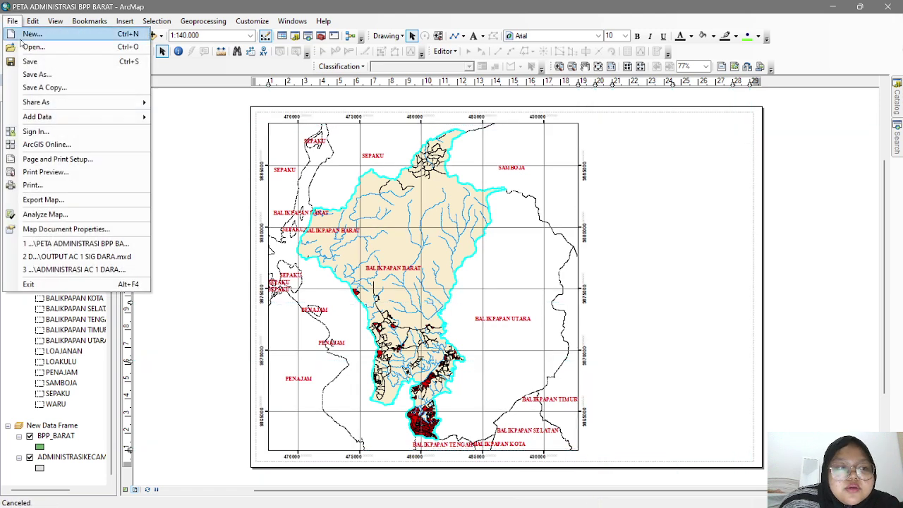
left_click(101, 201)
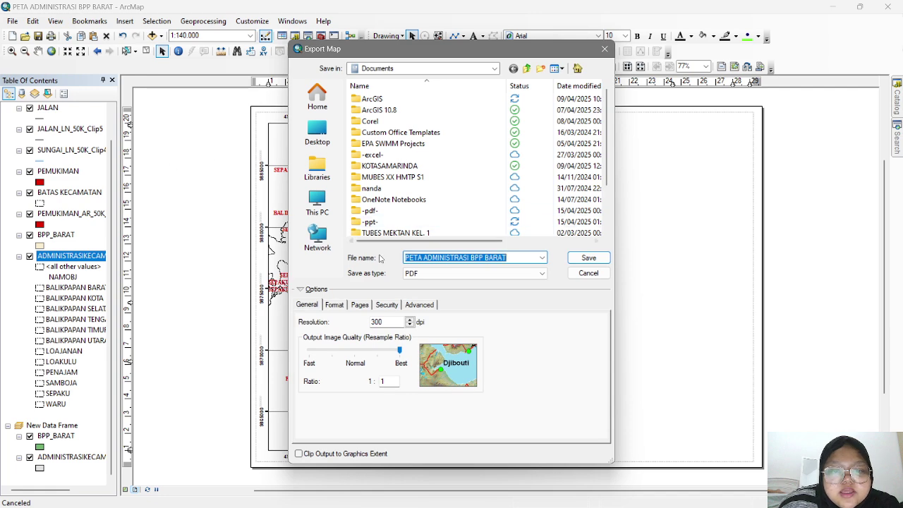
left_click(437, 273)
left_click(426, 323)
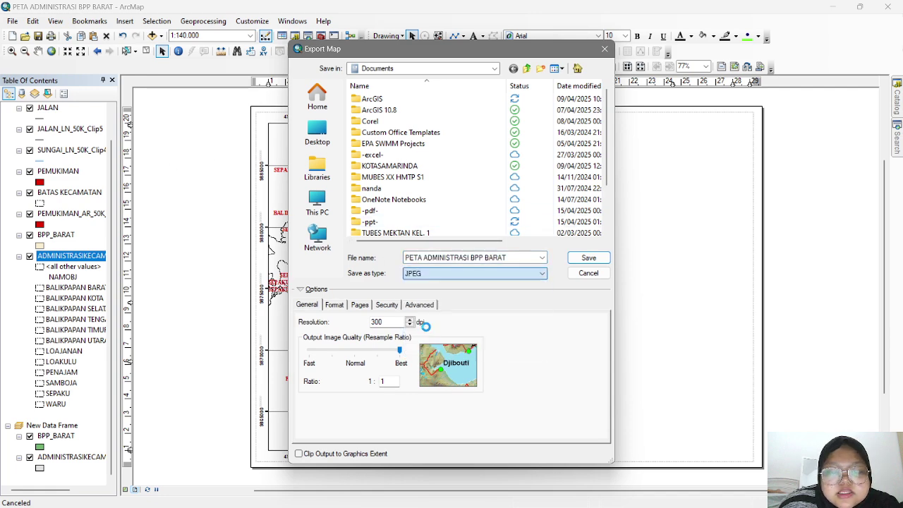
- Save the 96 dpi JPEG 'PETA ADMINISTRASI BPP BARAT' into Pictures, then close ArcMap
left_click(324, 146)
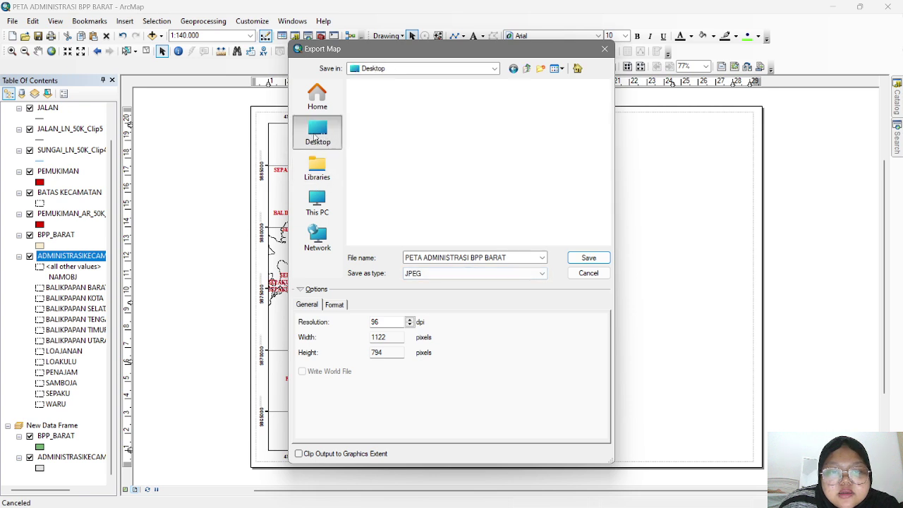
left_click(394, 190)
double_click(394, 191)
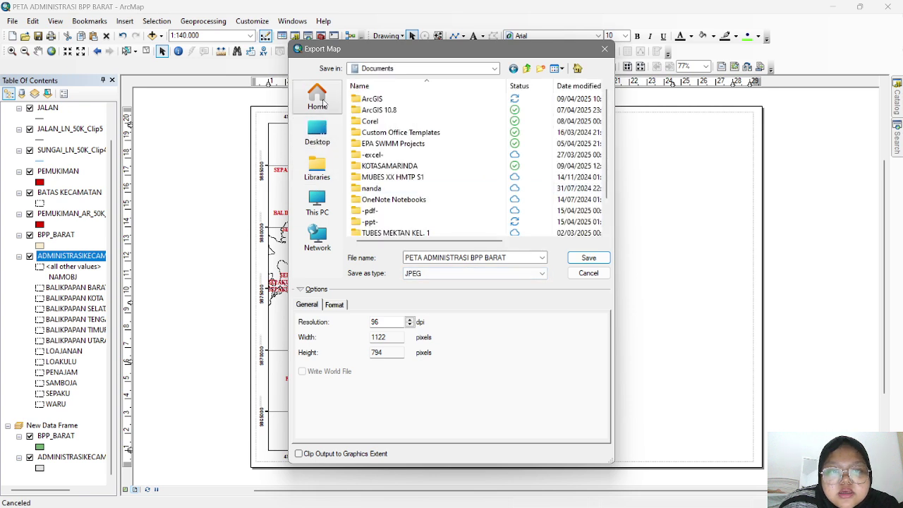
left_click(317, 97)
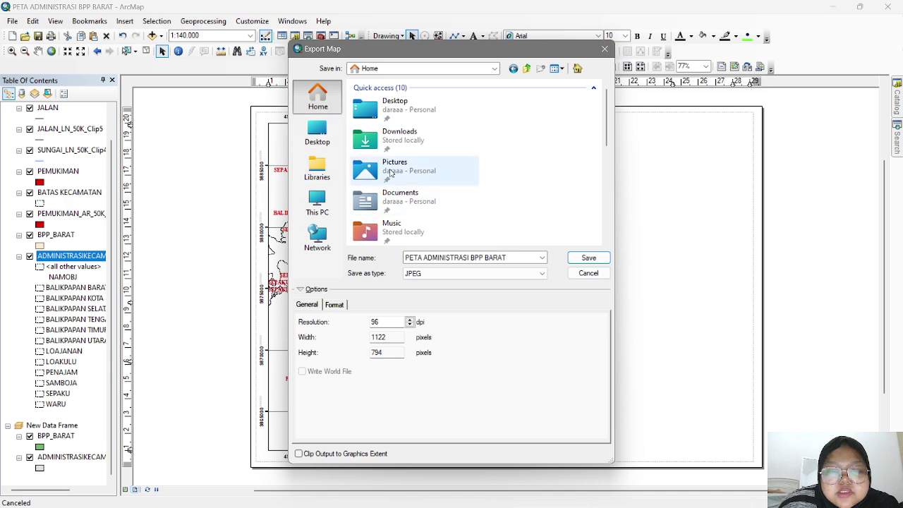
double_click(390, 162)
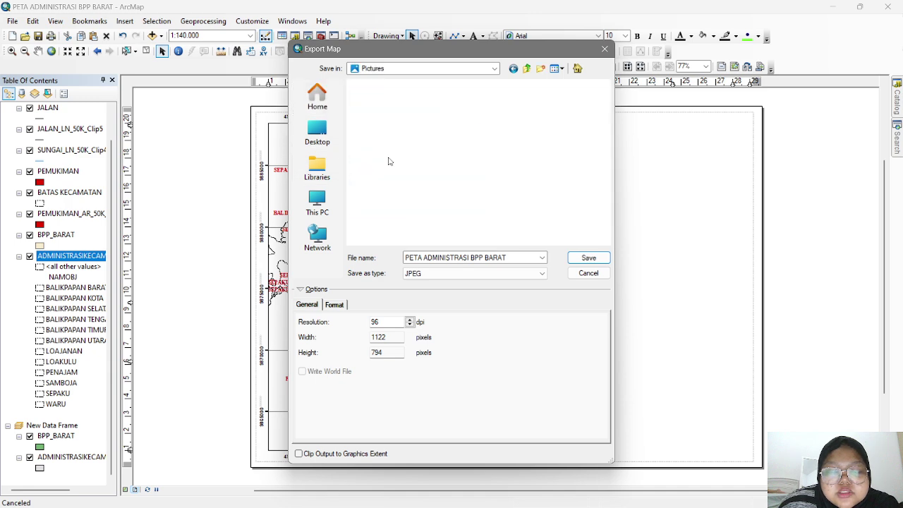
left_click(595, 258)
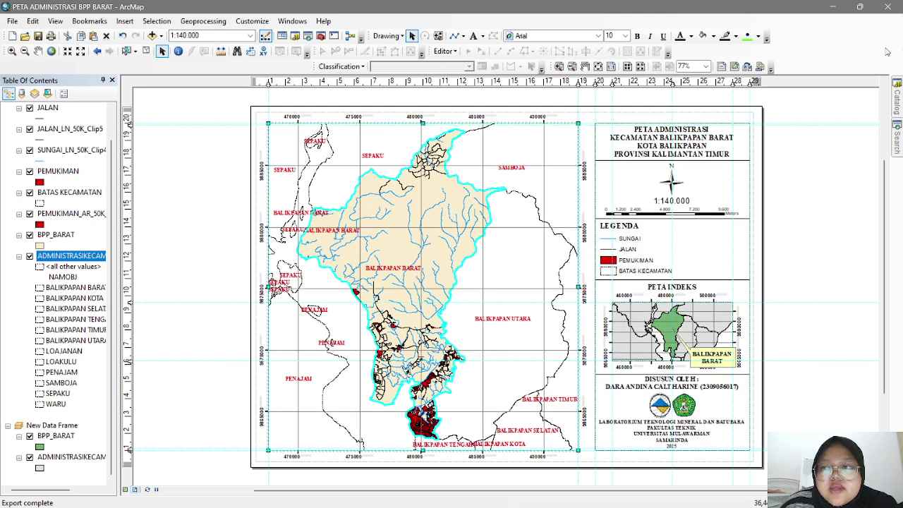
left_click(888, 8)
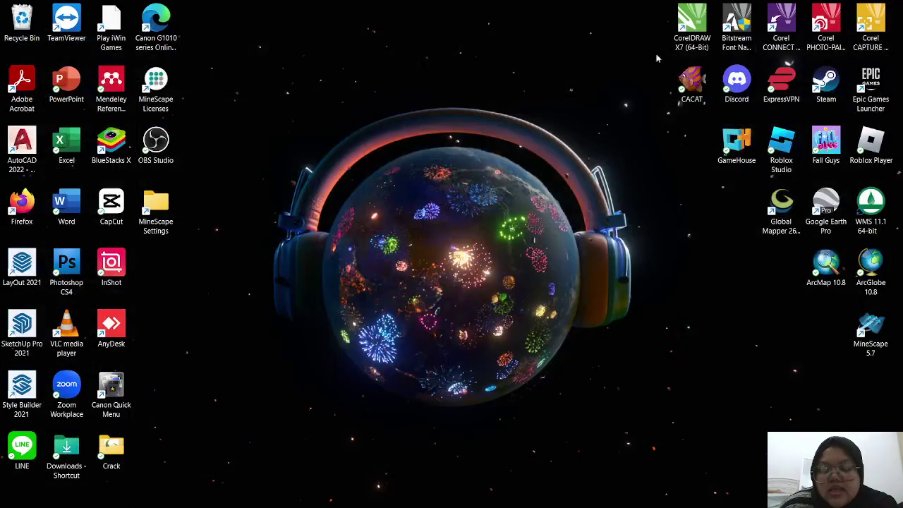
double_click(835, 265)
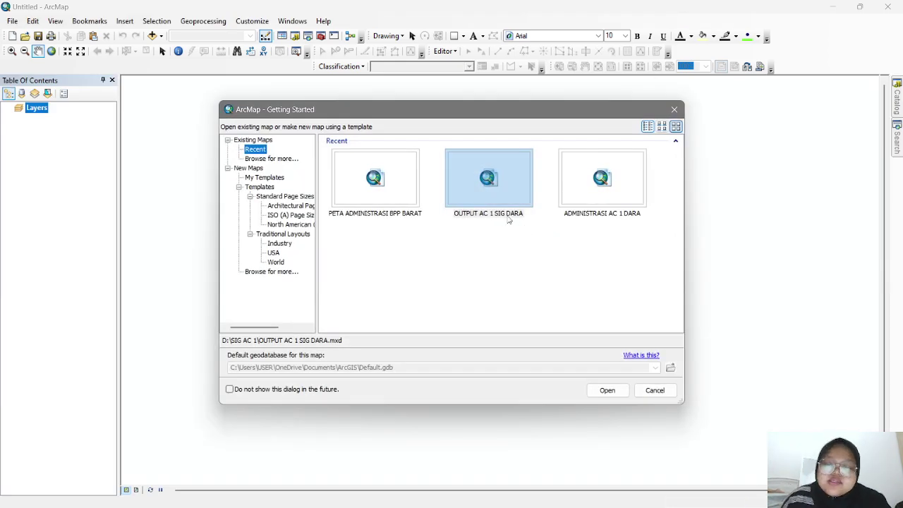
left_click(395, 189)
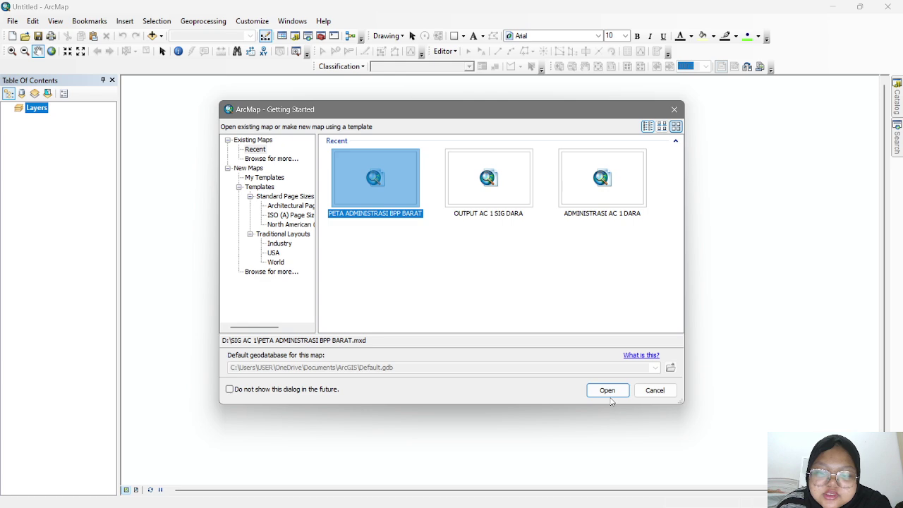
left_click(608, 390)
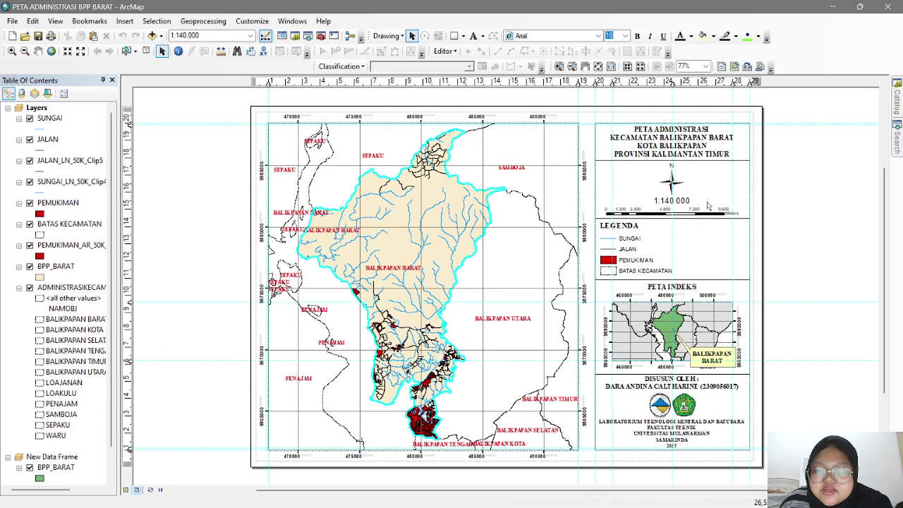
left_click(888, 7)
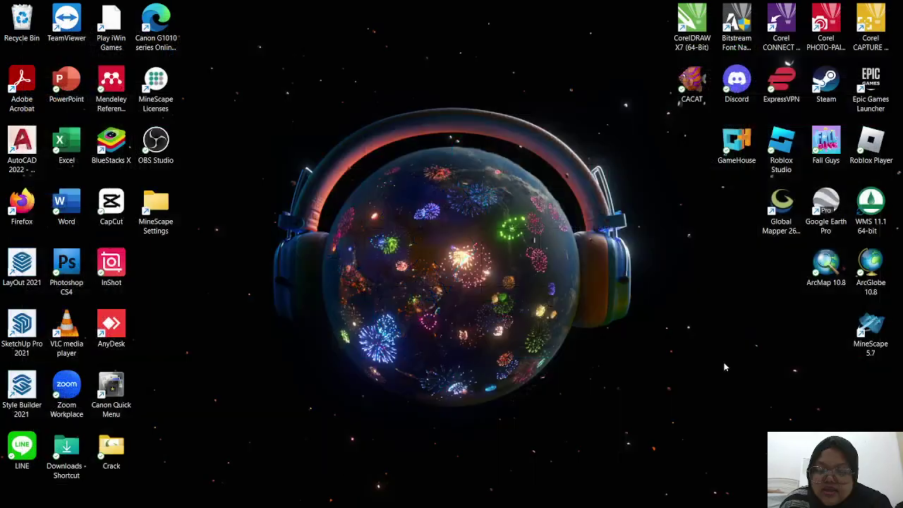
- Open the SIG AC 1 project folder on New Volume (D:) in File Explorer
left_click(503, 494)
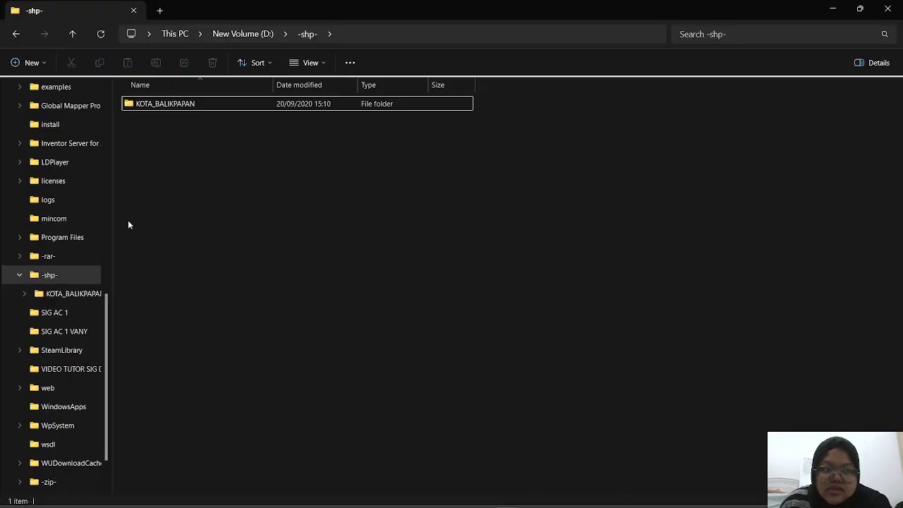
scroll(71, 158, "up", 7)
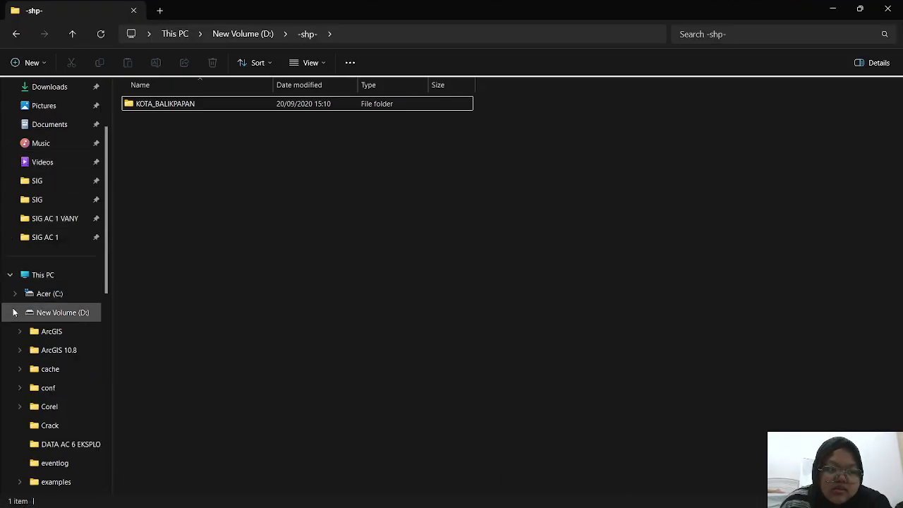
left_click(14, 312)
left_click(58, 416)
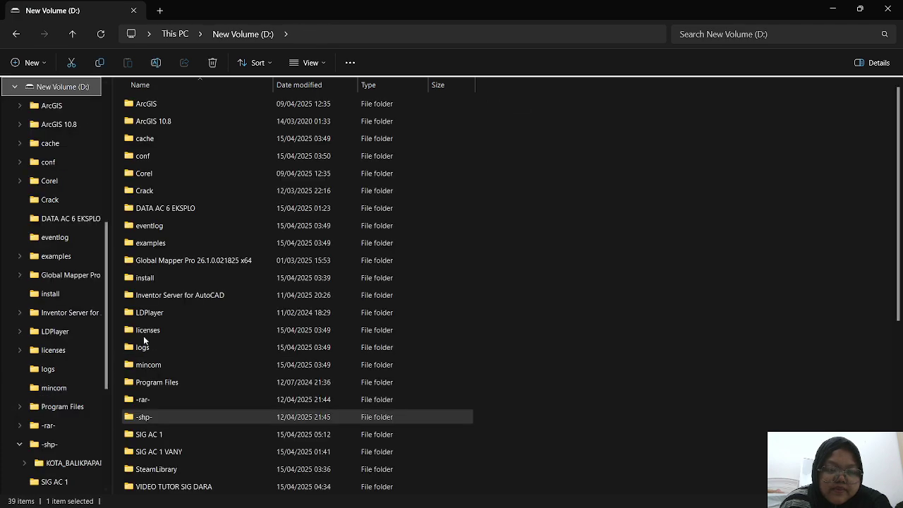
scroll(311, 403, "down", 5)
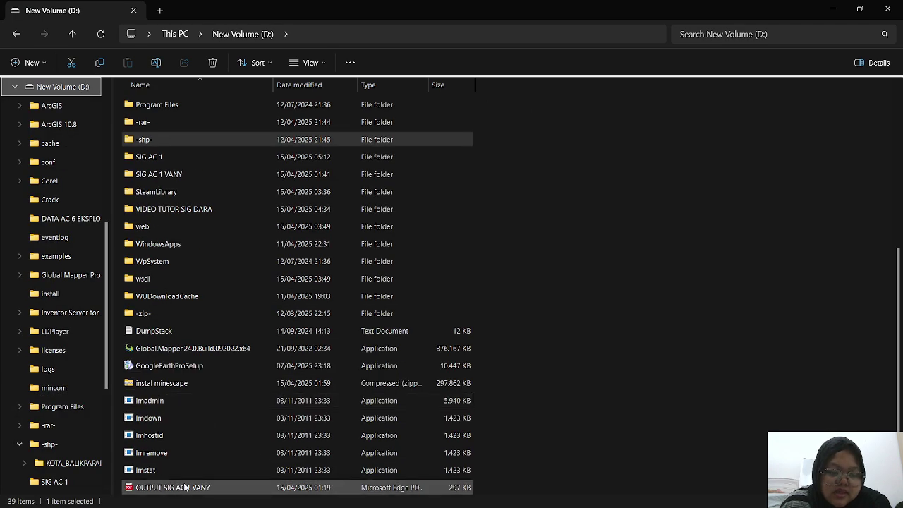
double_click(172, 160)
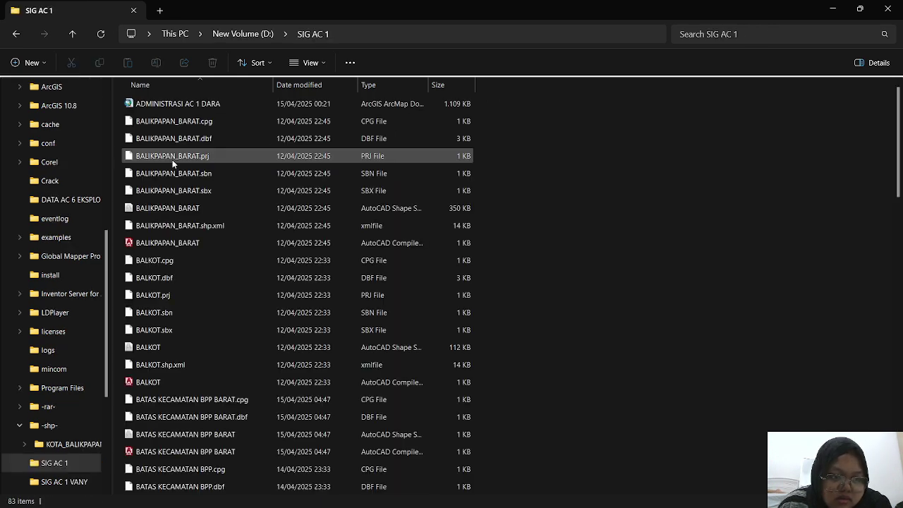
- Scroll through the SIG AC 1 files, then go to Documents holding the exported PDF
scroll(270, 222, "down", 6)
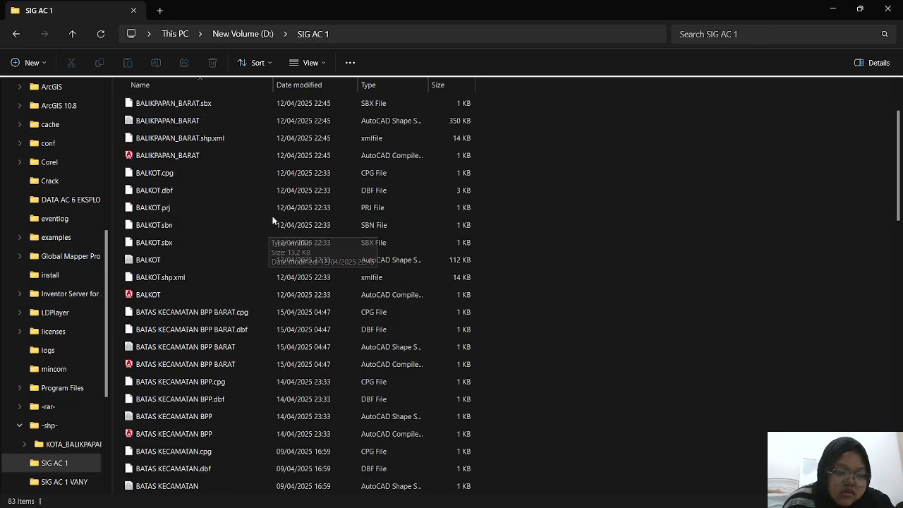
scroll(275, 217, "down", 14)
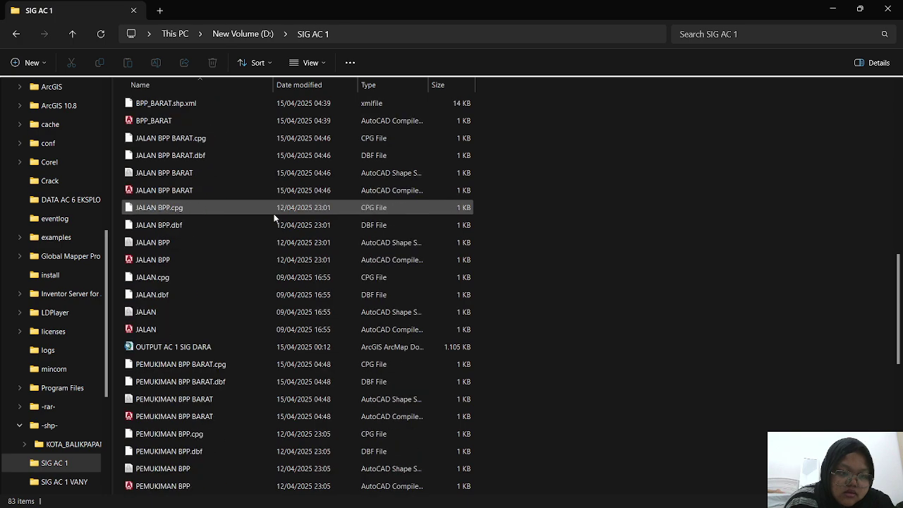
scroll(275, 212, "up", 8)
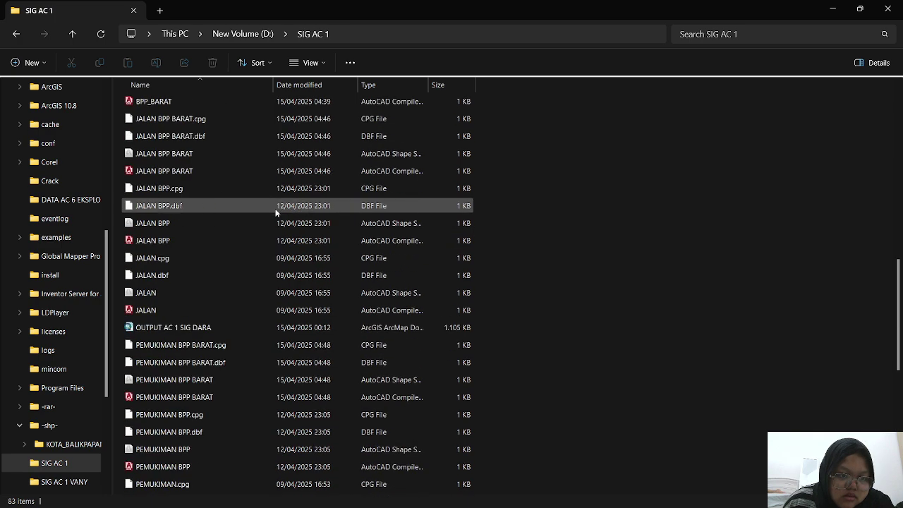
scroll(275, 212, "up", 7)
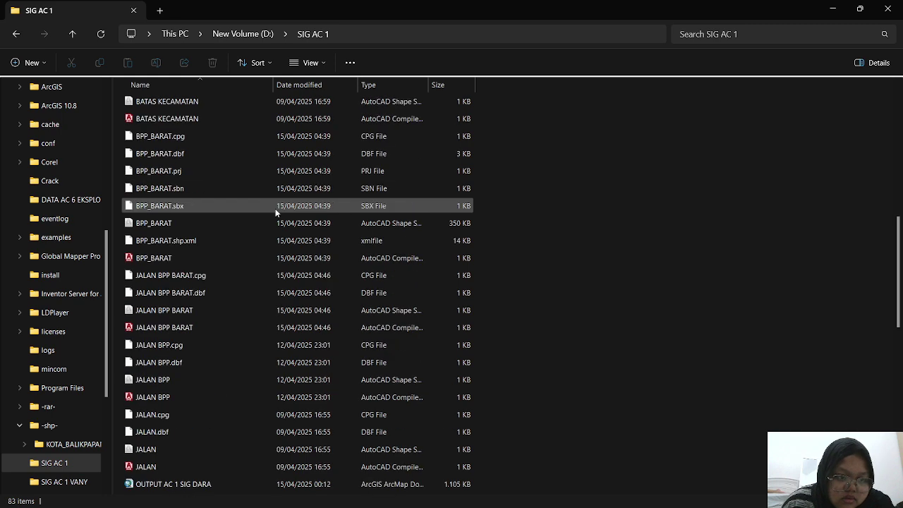
scroll(275, 212, "up", 5)
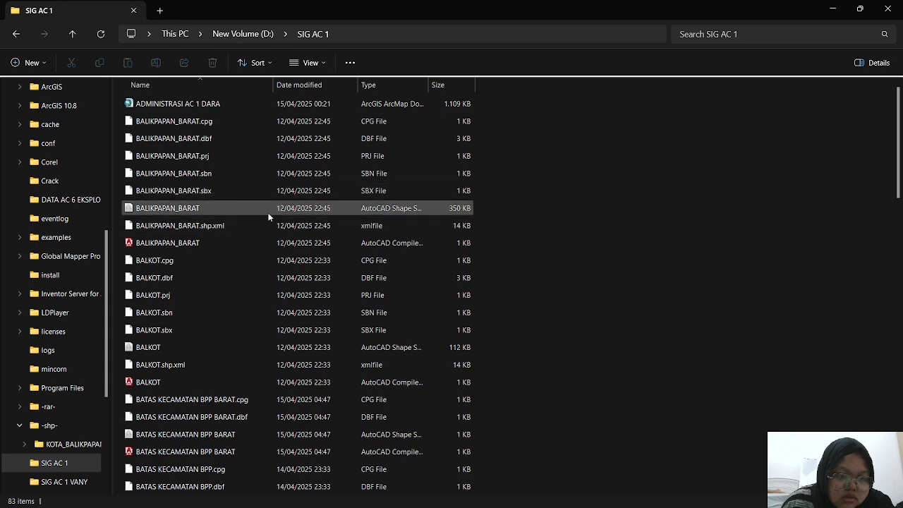
scroll(268, 219, "down", 9)
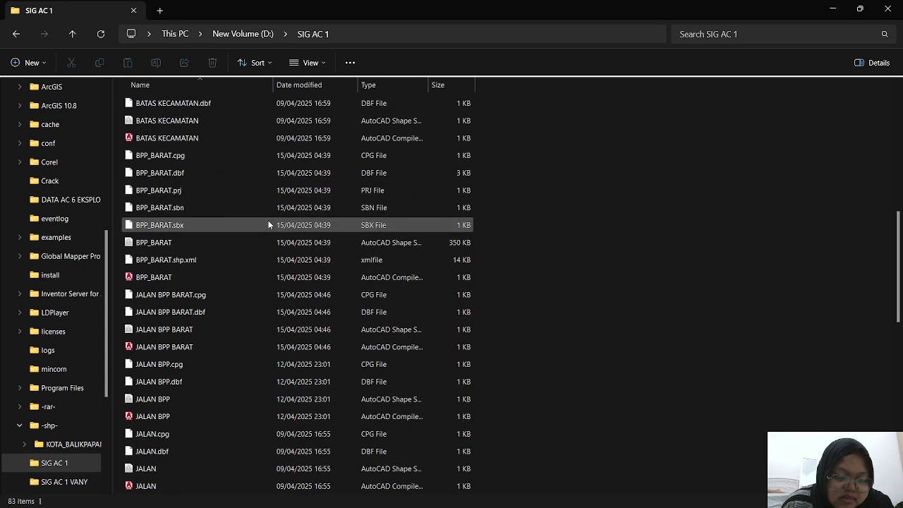
scroll(268, 225, "down", 8)
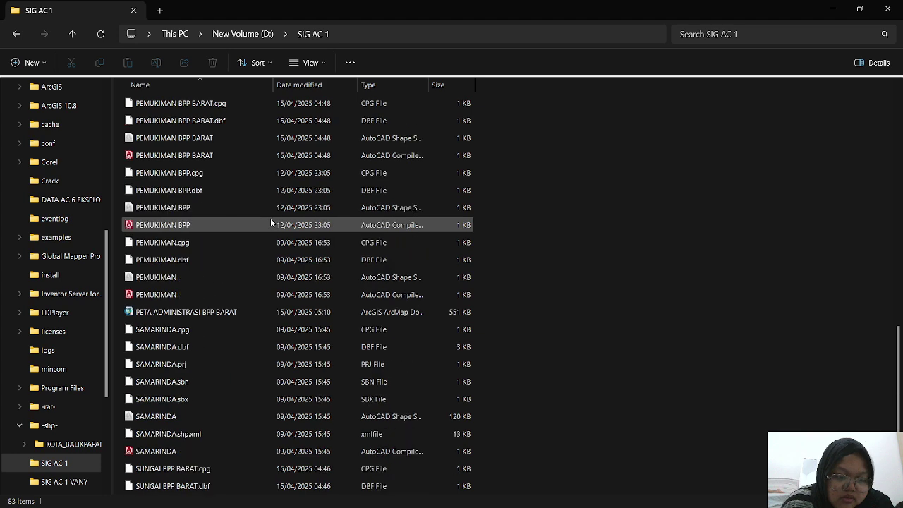
scroll(271, 223, "down", 2)
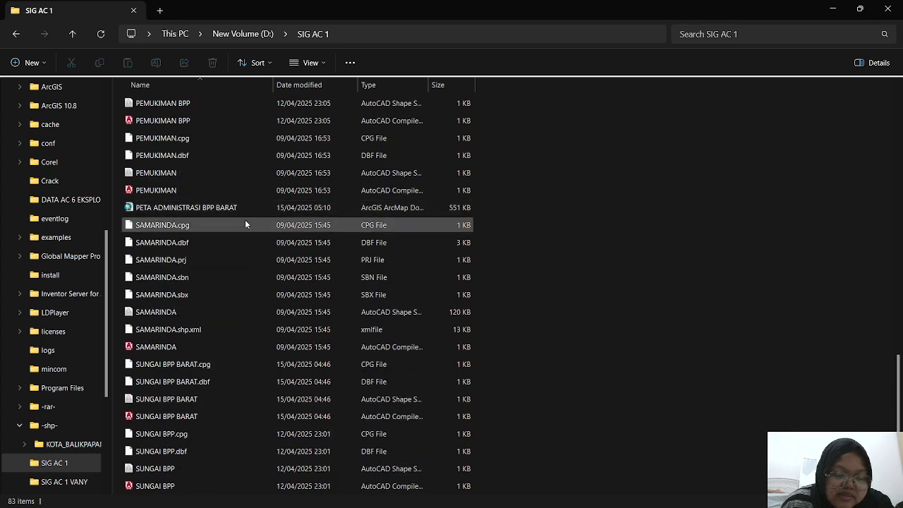
scroll(85, 163, "up", 6)
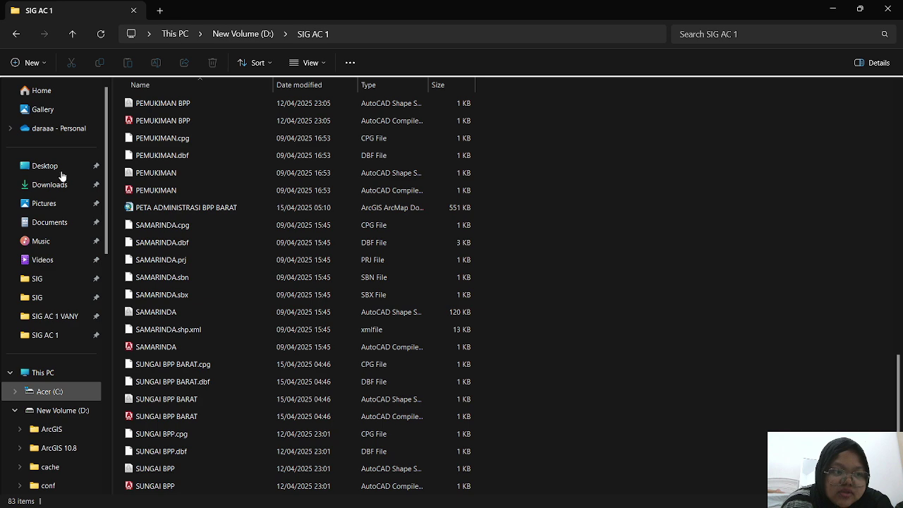
left_click(62, 223)
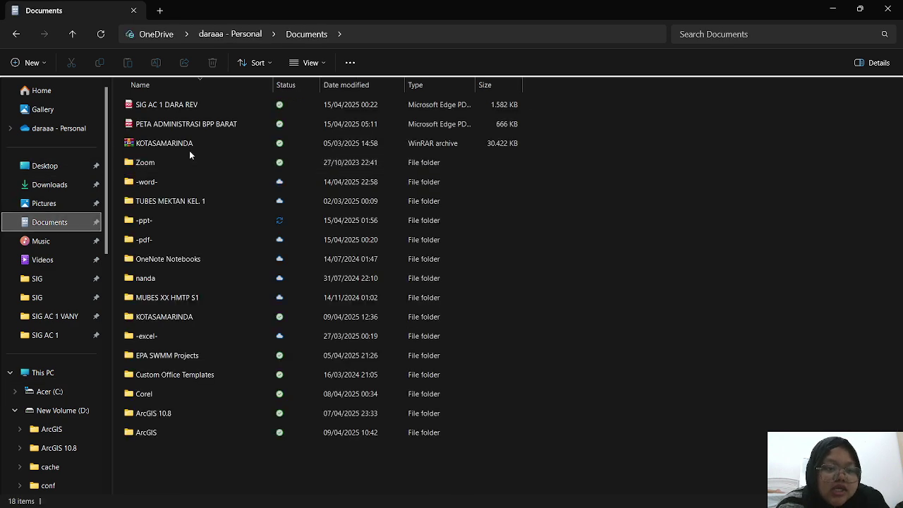
- Open and review the PETA ADMINISTRASI BPP BARAT PDF in Edge, then show the desktop
double_click(210, 124)
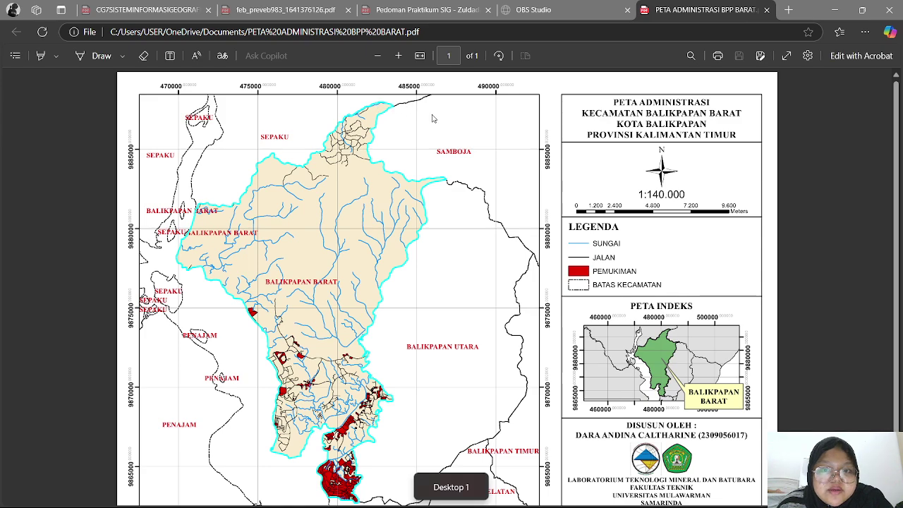
scroll(518, 271, "down", 2)
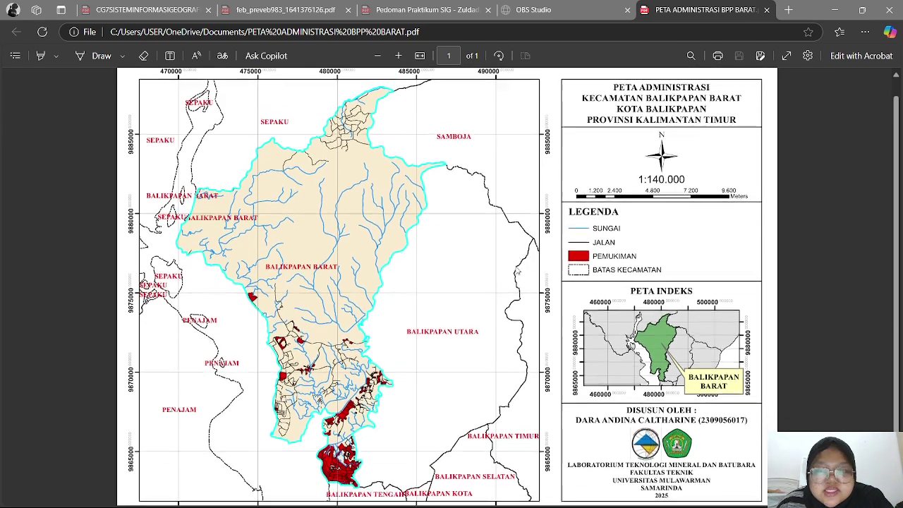
key("super+d")
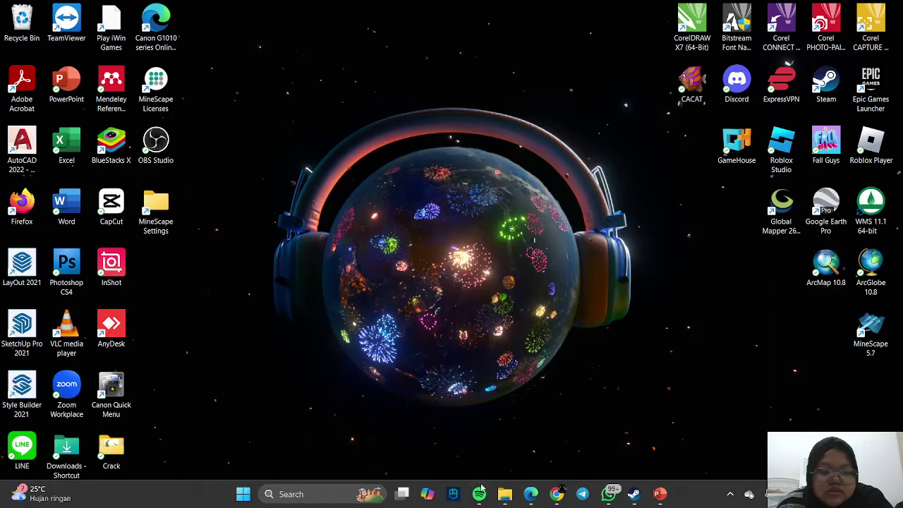
- Browse to Pictures and open the ADMINISTRASI AC 1 DARA image in the viewer
left_click(504, 493)
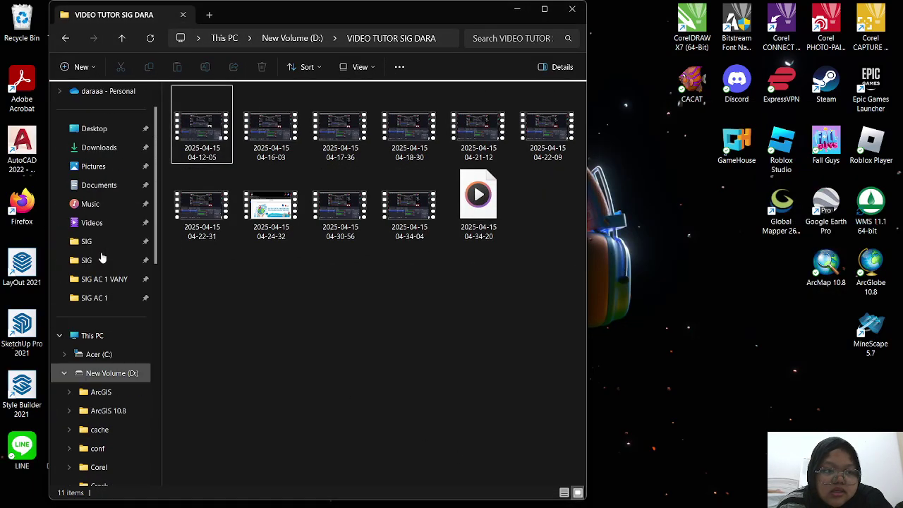
scroll(106, 226, "up", 1)
left_click(106, 215)
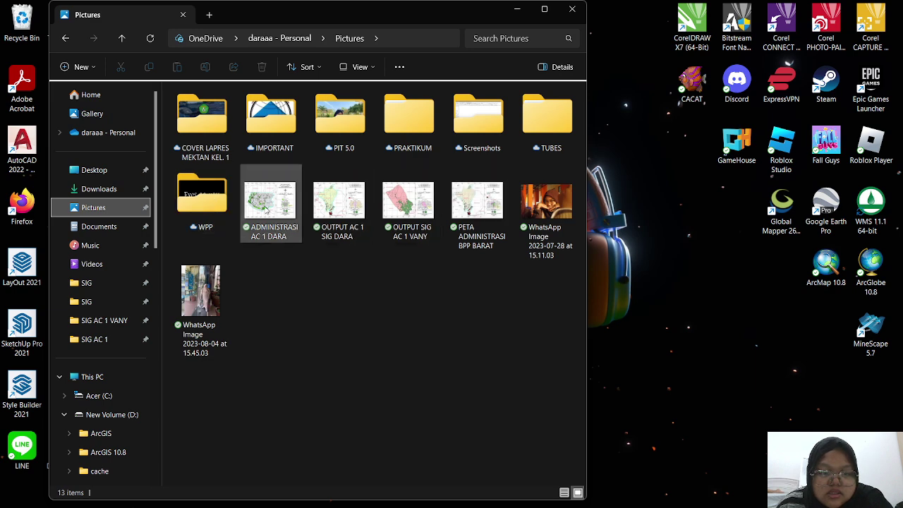
left_click(267, 202)
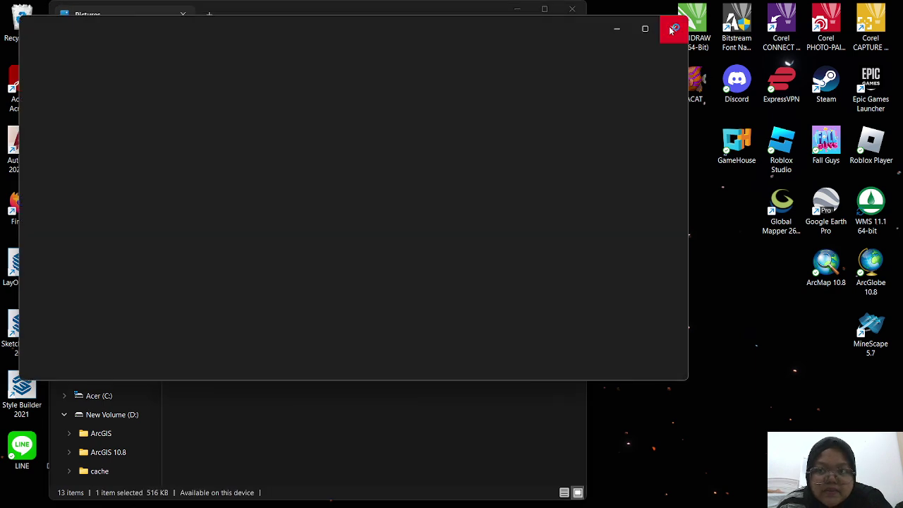
left_click(673, 27)
- View PETA ADMINISTRASI BPP BARAT.jpg full screen in Photos, zoom in to inspect, then close it
left_click(478, 223)
double_click(479, 223)
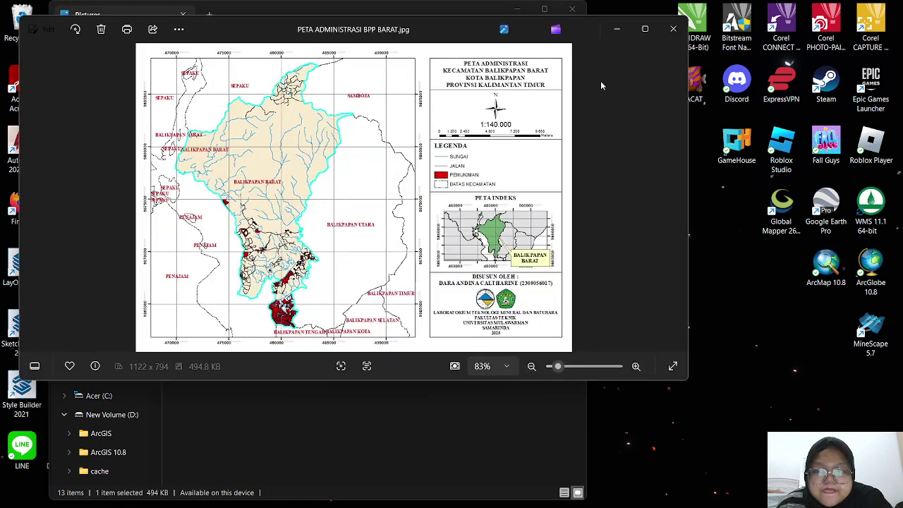
left_click(644, 28)
scroll(639, 206, "up", 3)
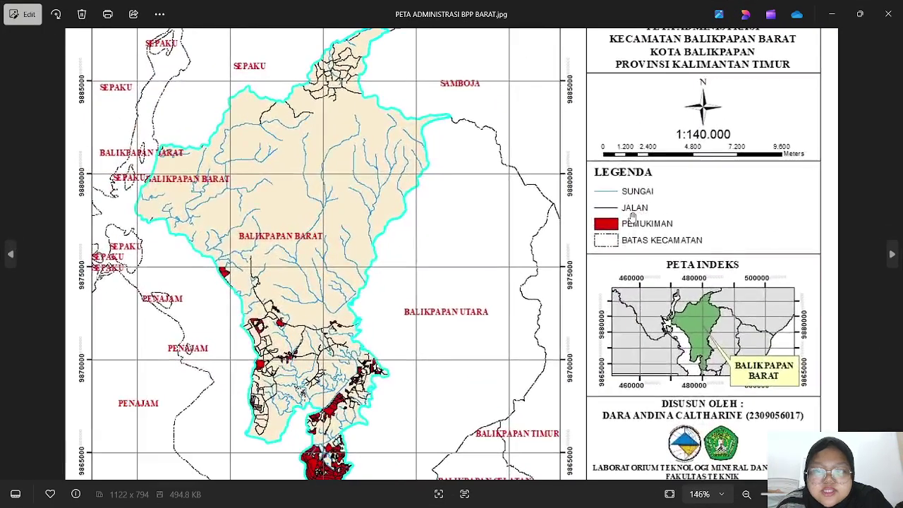
scroll(640, 204, "down", 3)
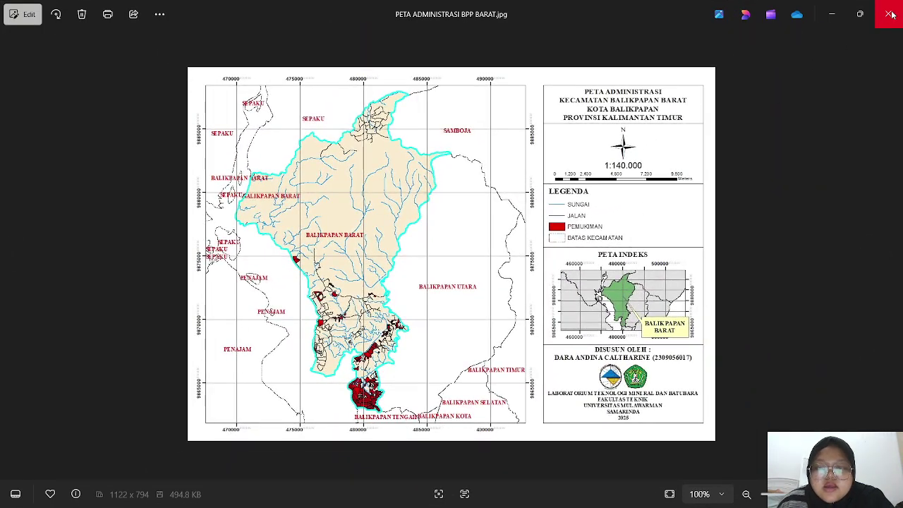
scroll(531, 194, "up", 1)
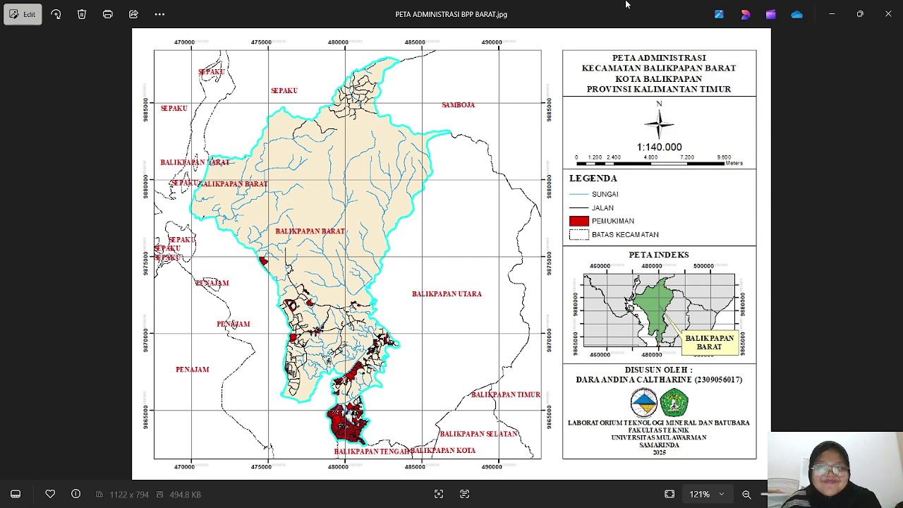
left_click(888, 14)
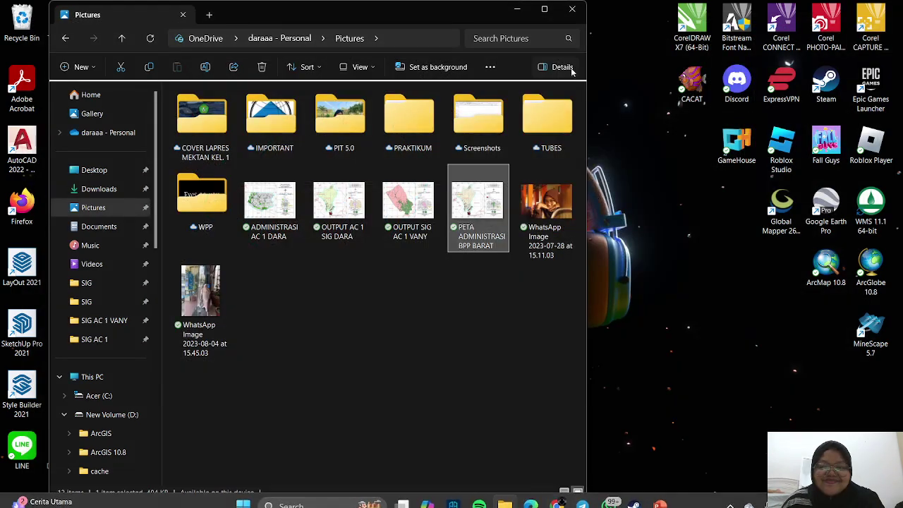
- Close the Pictures window and switch via Task View to Desktop 2 with Documents
left_click(544, 9)
left_click(886, 8)
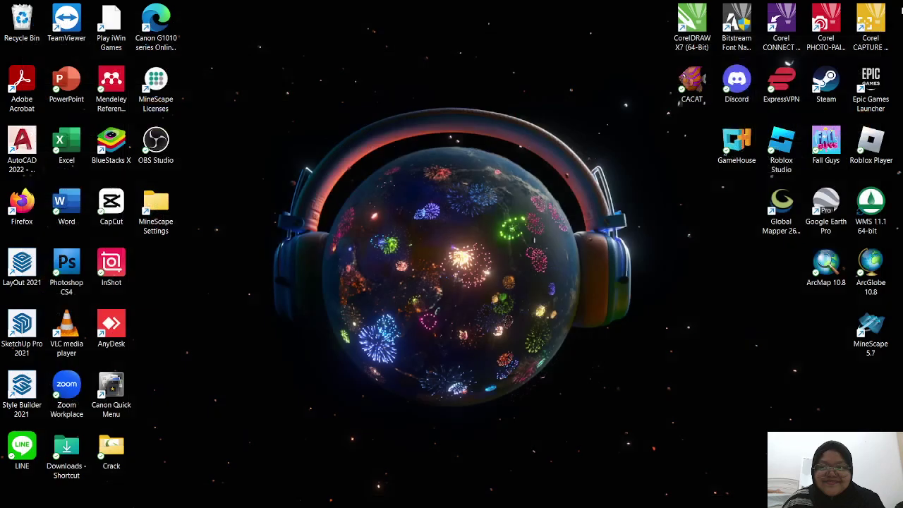
mouse_move(634, 499)
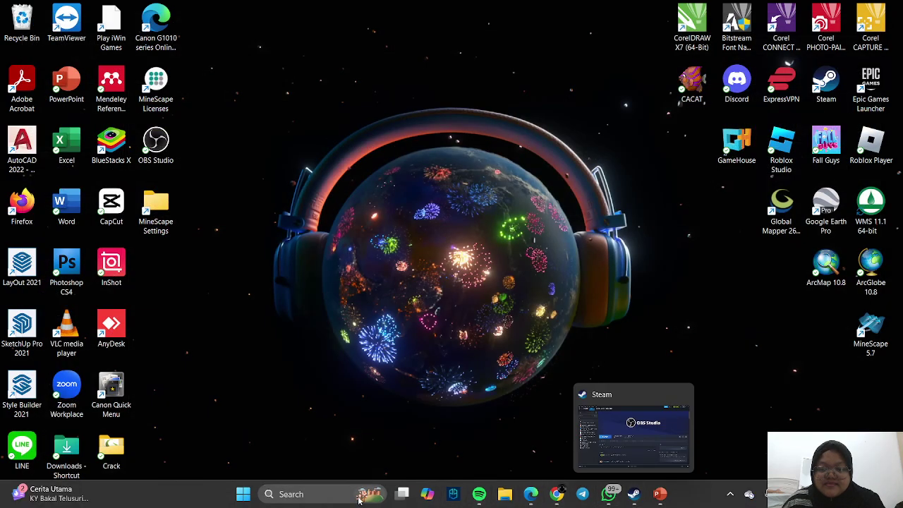
left_click(402, 493)
left_click(412, 444)
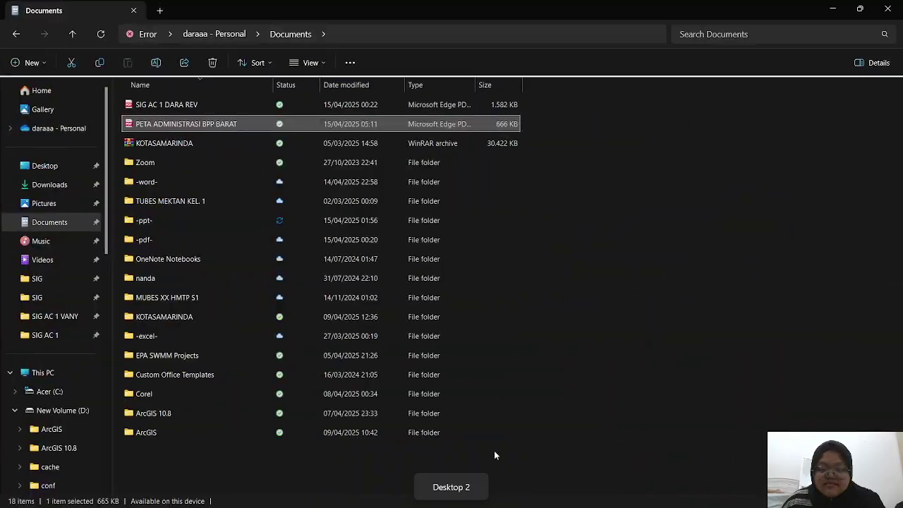
mouse_move(638, 495)
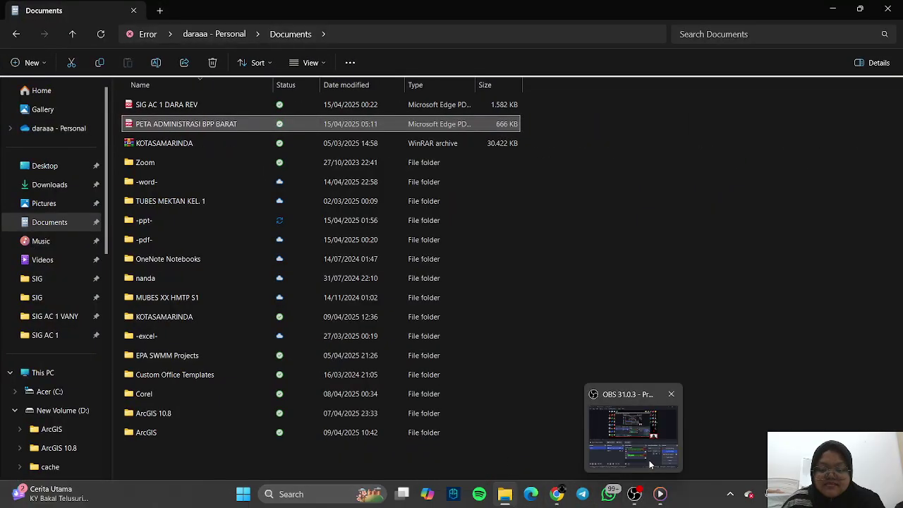